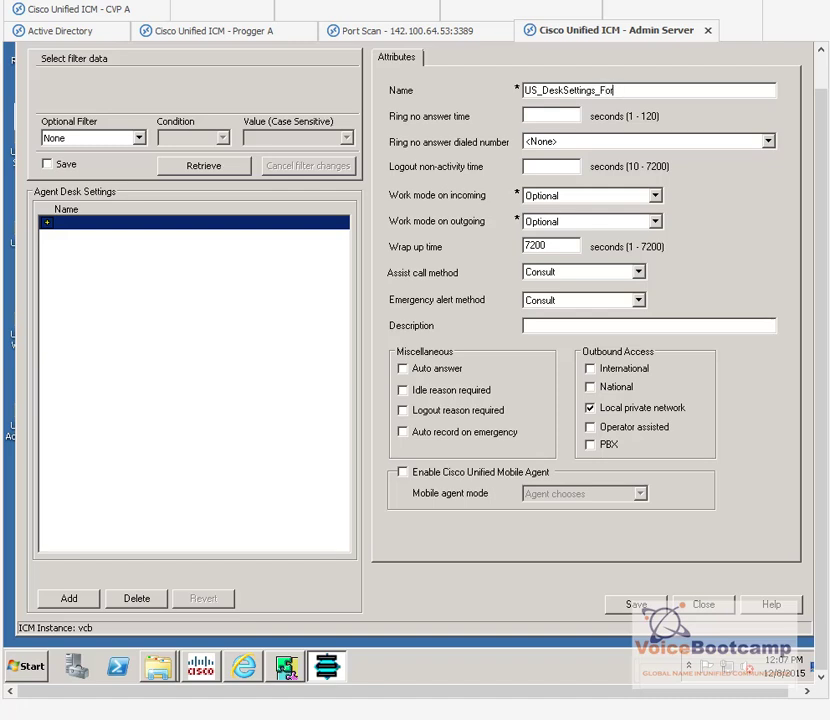
# Step: Finish the name US_DeskSettings_For_Agent, with 20 s ring-no-answer, 60 s logout, incoming work mode Required
pyautogui.write('ent')
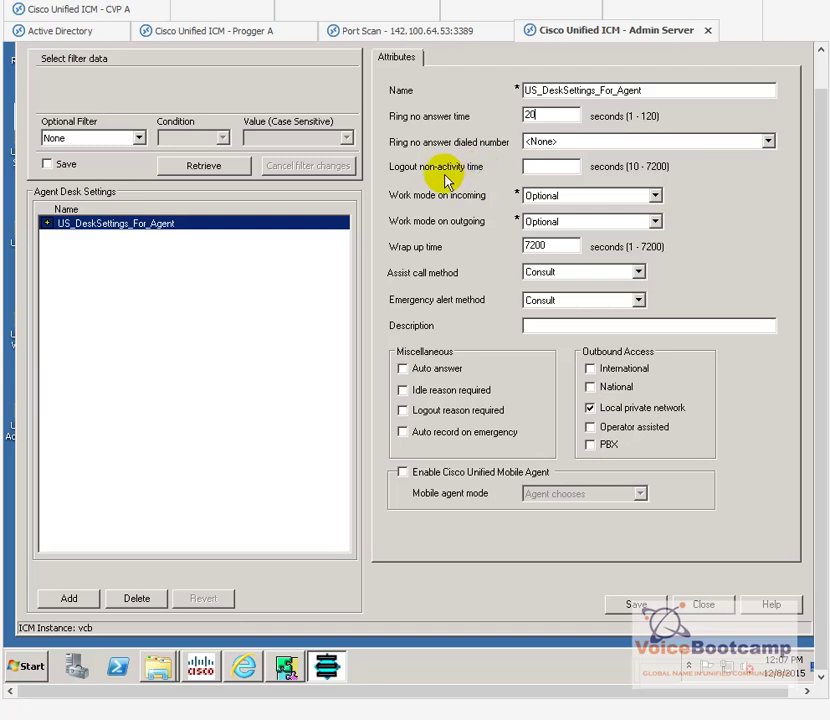
pyautogui.click(565, 170)
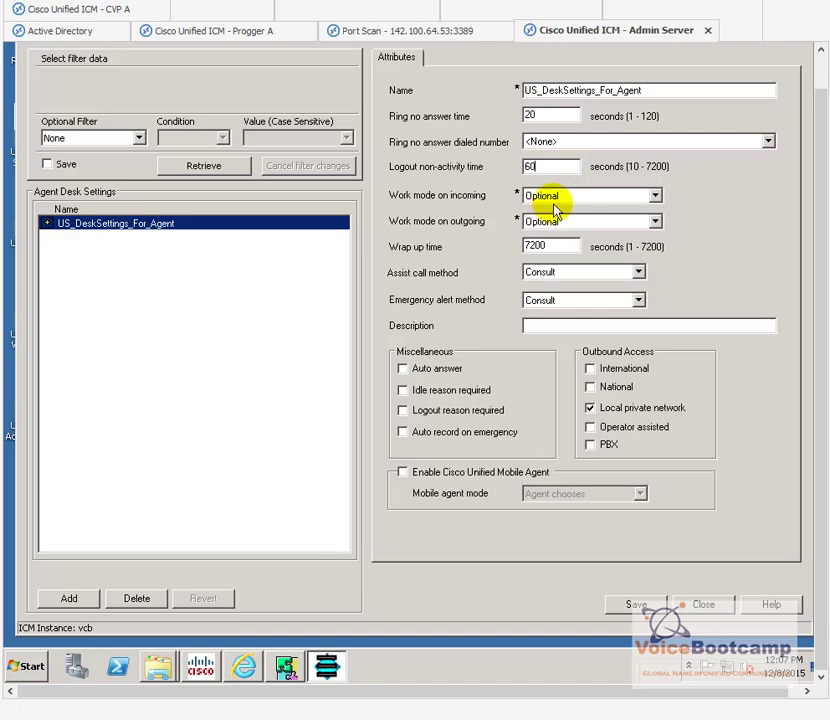
pyautogui.click(556, 200)
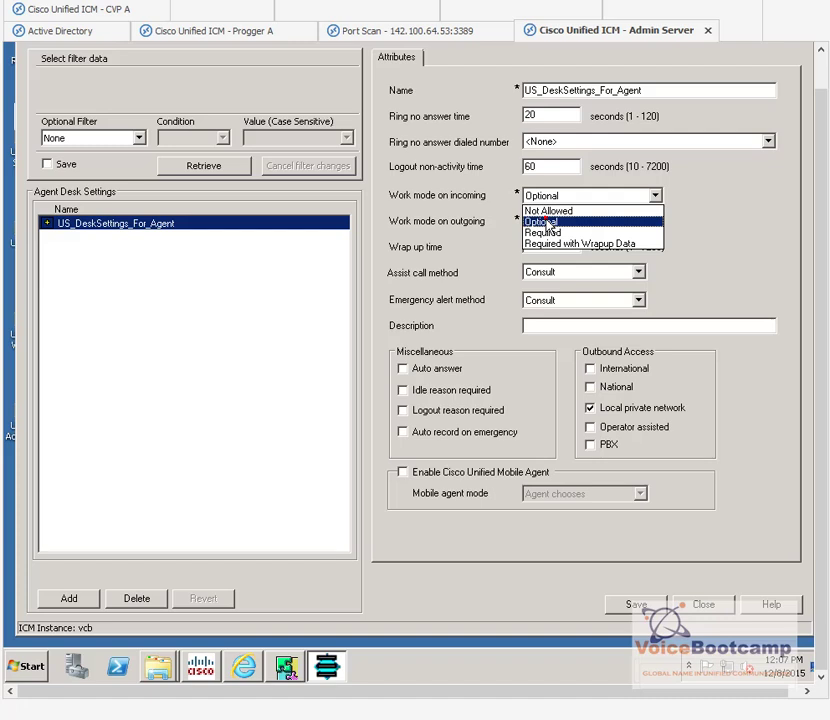
pyautogui.click(545, 222)
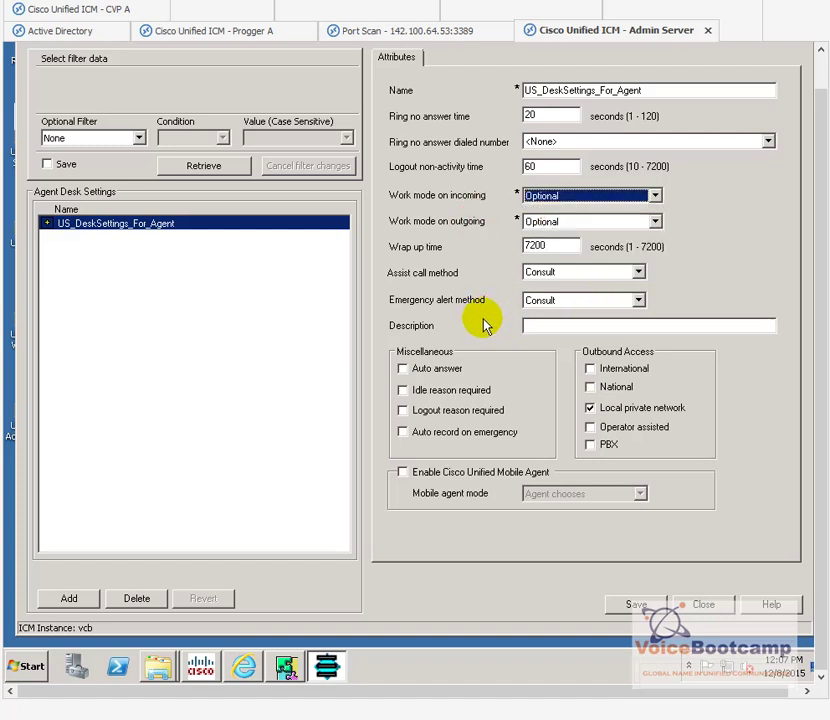
pyautogui.press('Down')
# Step: Enable auto answer, international and national calls, and Mobile Agent (Agent chooses), then save
pyautogui.click(430, 374)
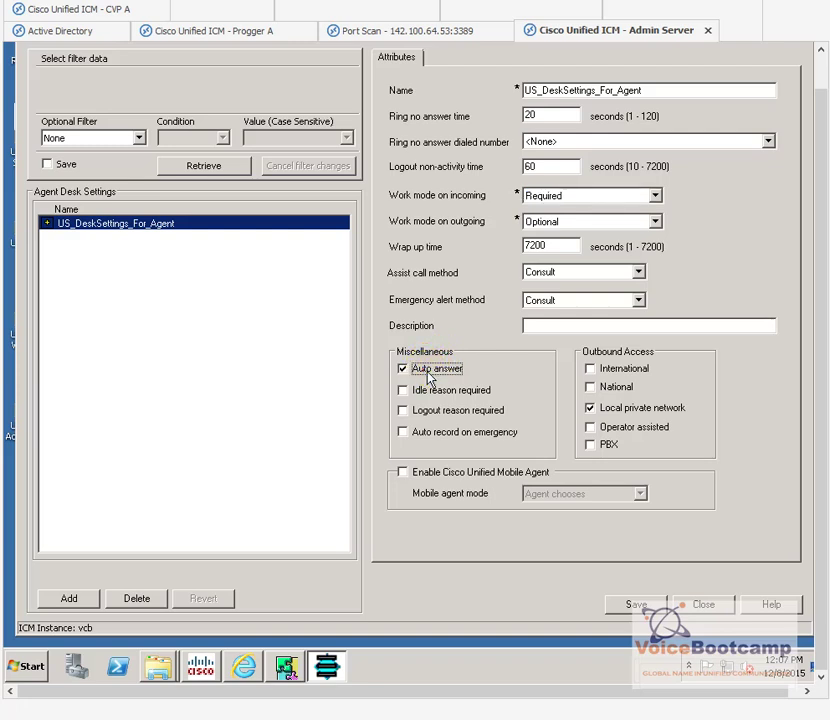
pyautogui.click(627, 373)
pyautogui.click(614, 397)
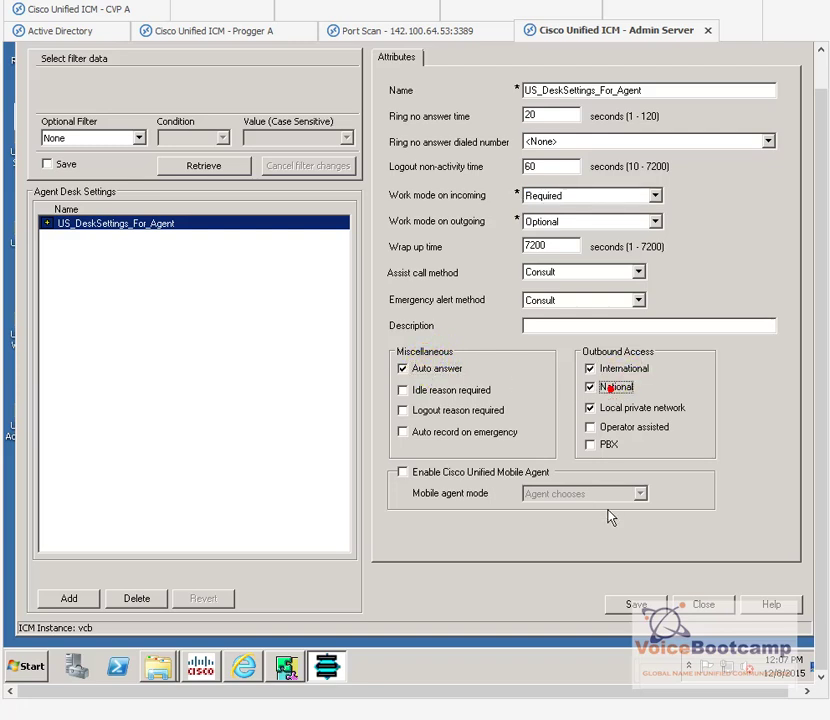
pyautogui.click(496, 473)
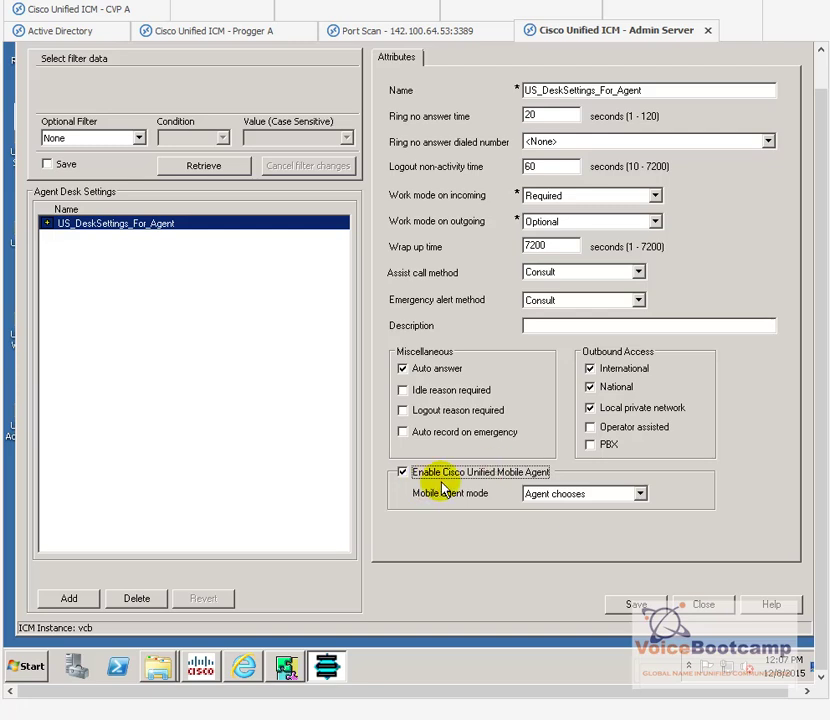
pyautogui.click(555, 494)
pyautogui.click(563, 494)
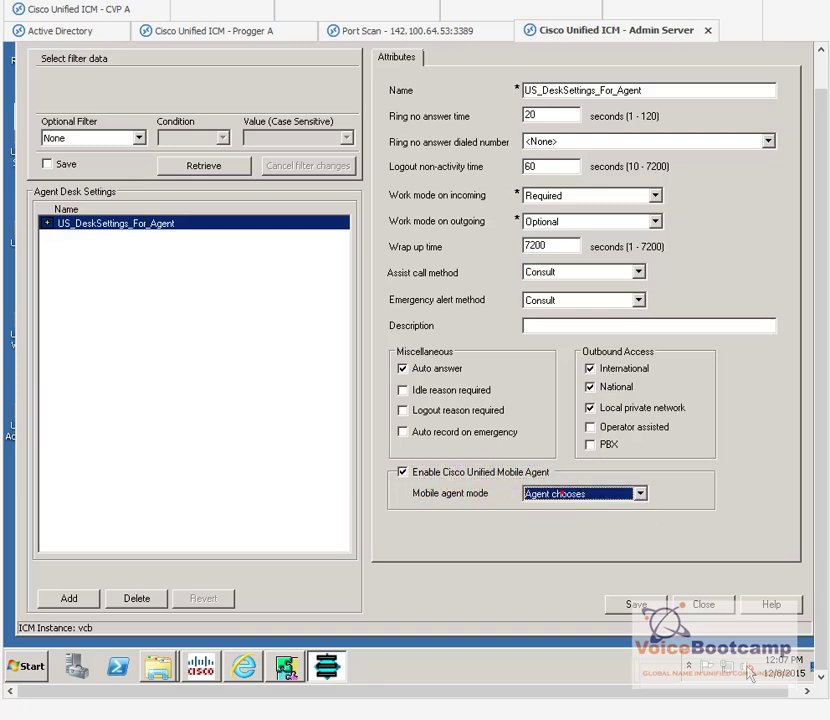
pyautogui.click(636, 606)
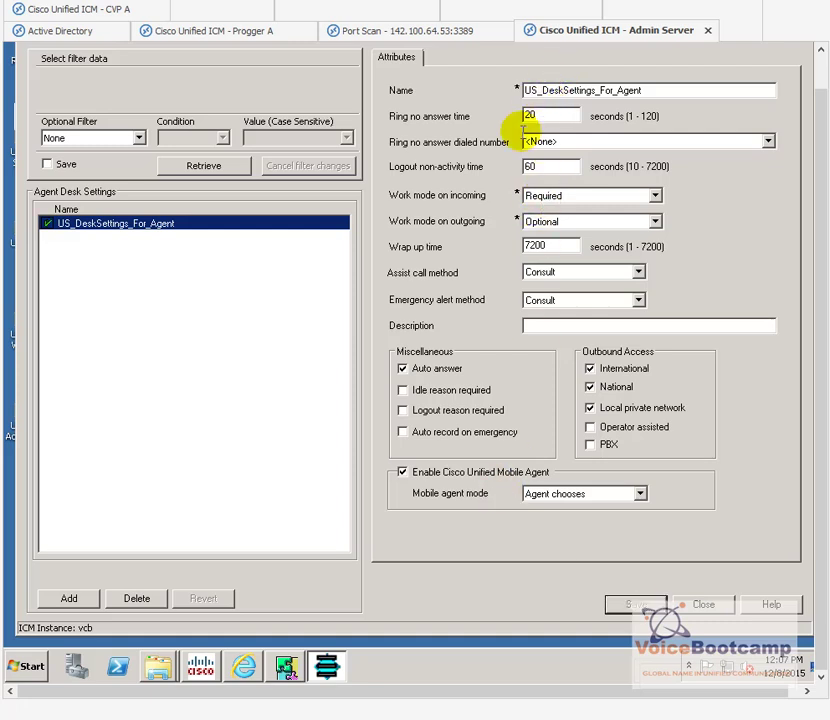
# Step: Add IN_DeskSettings_For_Agent with 20-second ring-no-answer and 120-second logout non-activity time
pyautogui.click(72, 599)
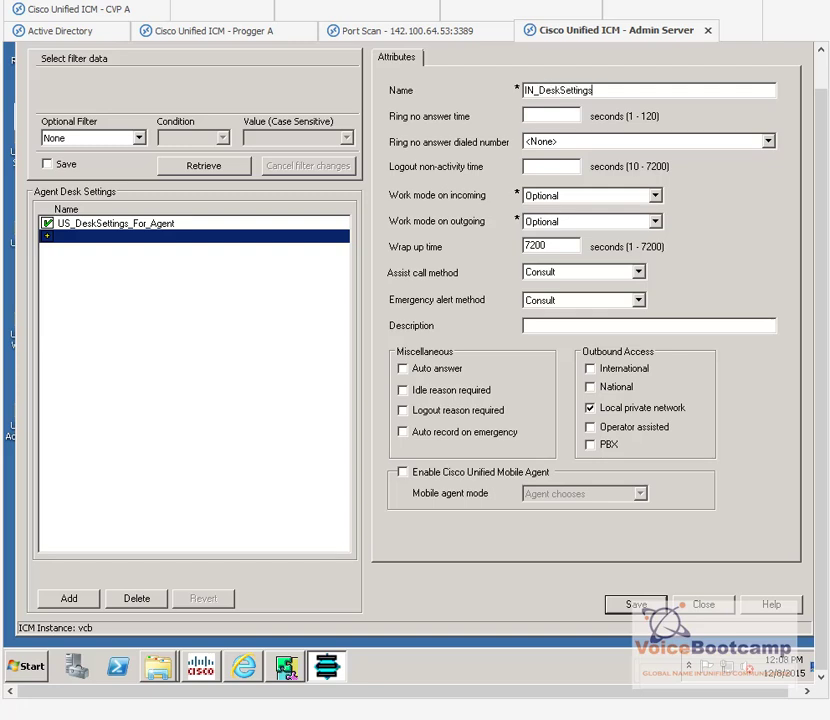
pyautogui.write('IN_DeskSettings_For_Agent')
pyautogui.click(560, 116)
pyautogui.write('20')
pyautogui.press('Tab')
pyautogui.click(577, 142)
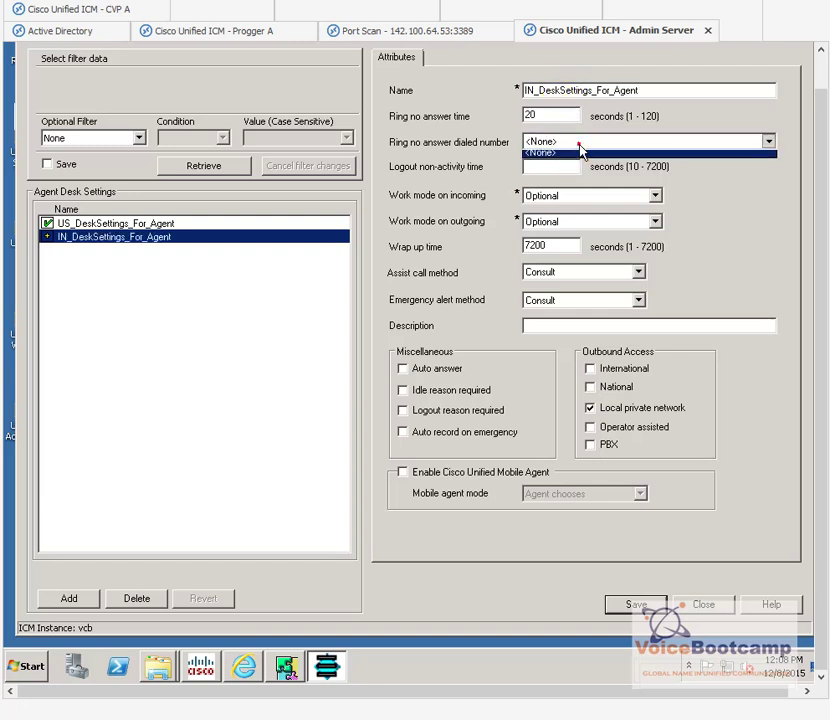
pyautogui.click(547, 160)
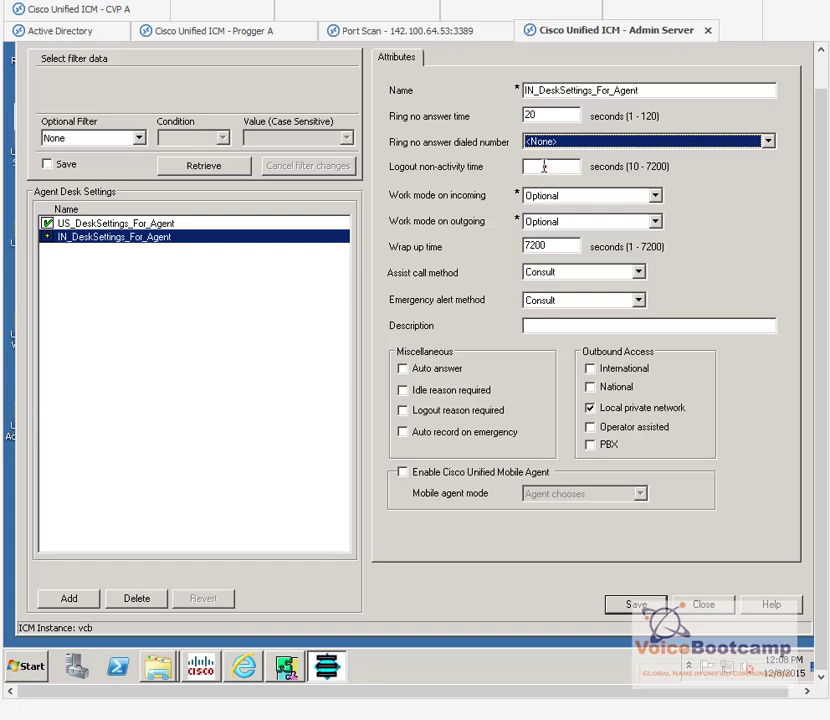
pyautogui.click(550, 164)
pyautogui.click(553, 163)
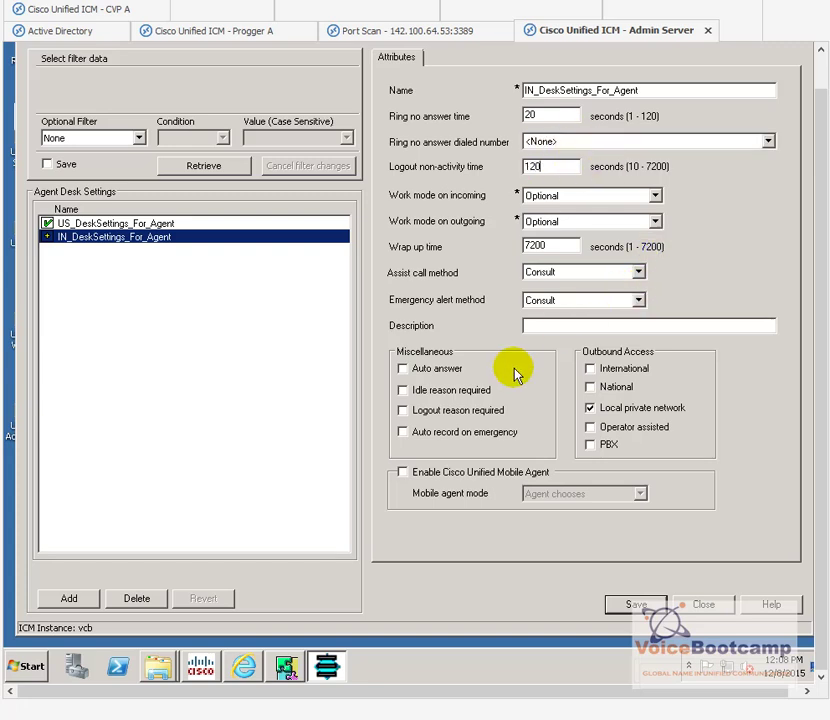
# Step: Turn on auto answer, require idle and logout reasons, and save the IN desk settings
pyautogui.click(441, 368)
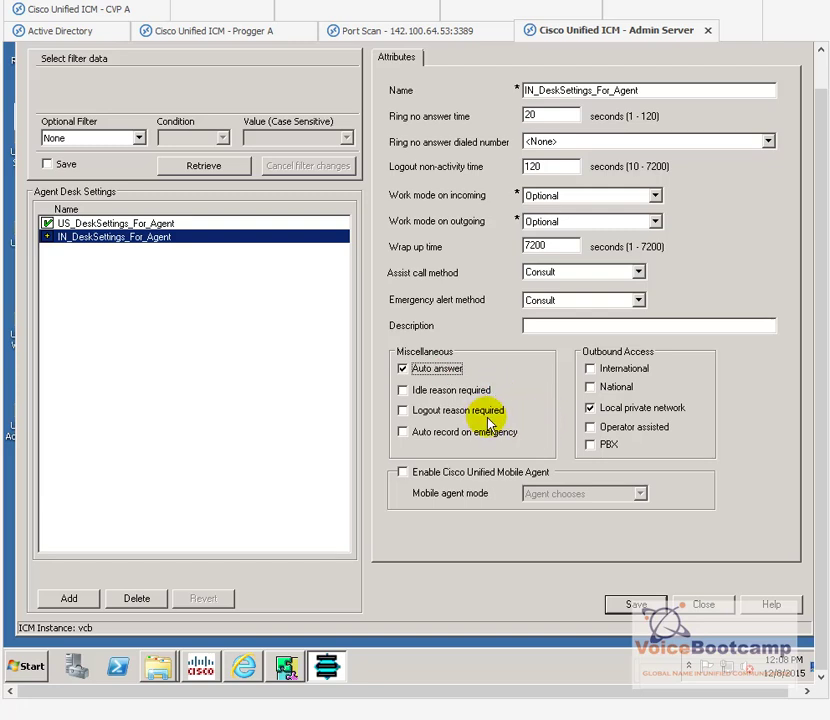
pyautogui.click(477, 420)
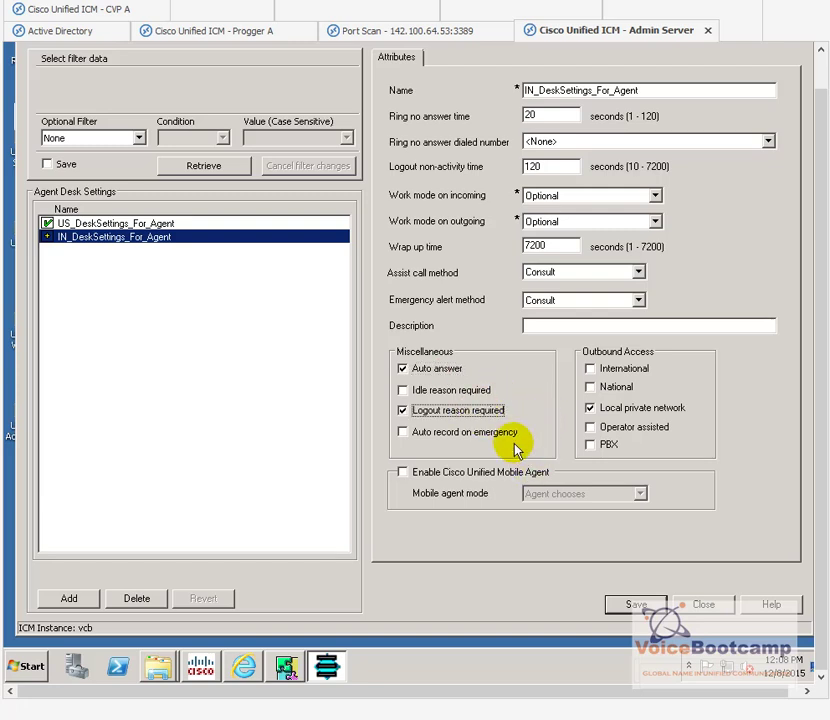
pyautogui.click(428, 391)
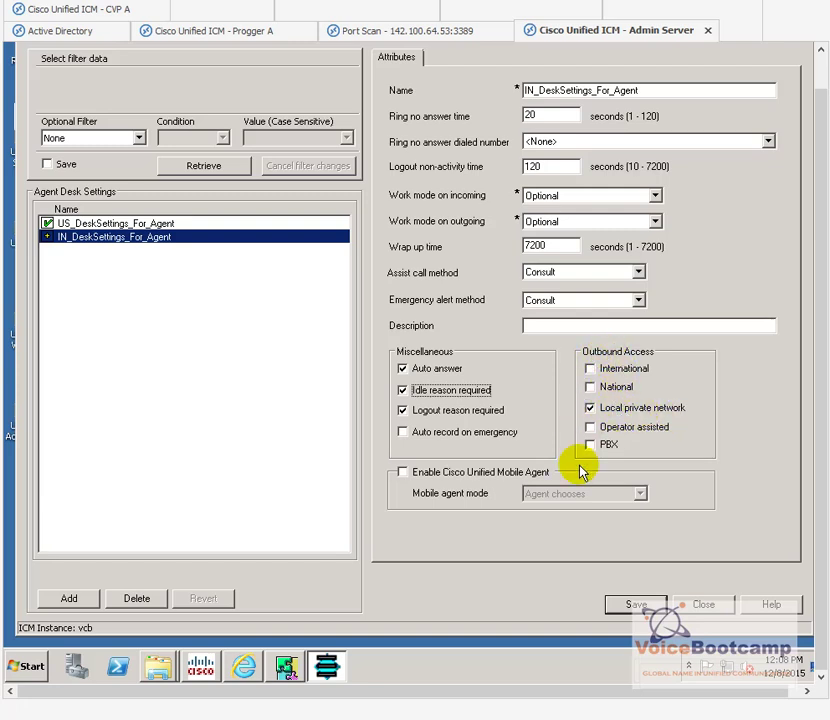
pyautogui.click(637, 605)
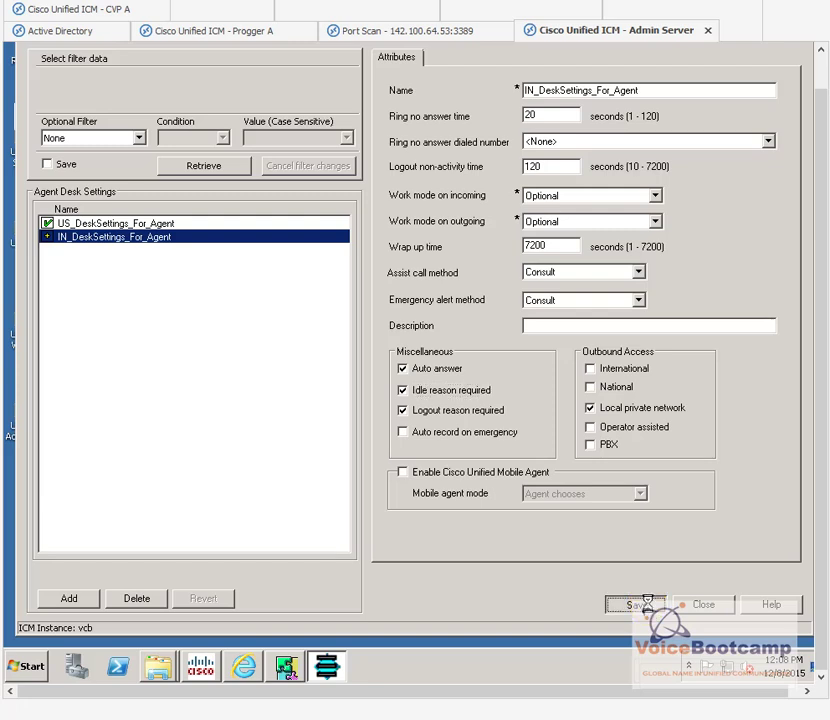
# Step: Close Agent Desk Settings, open PG Explorer from Explorer Tools, and retrieve the empty PG list
pyautogui.click(702, 605)
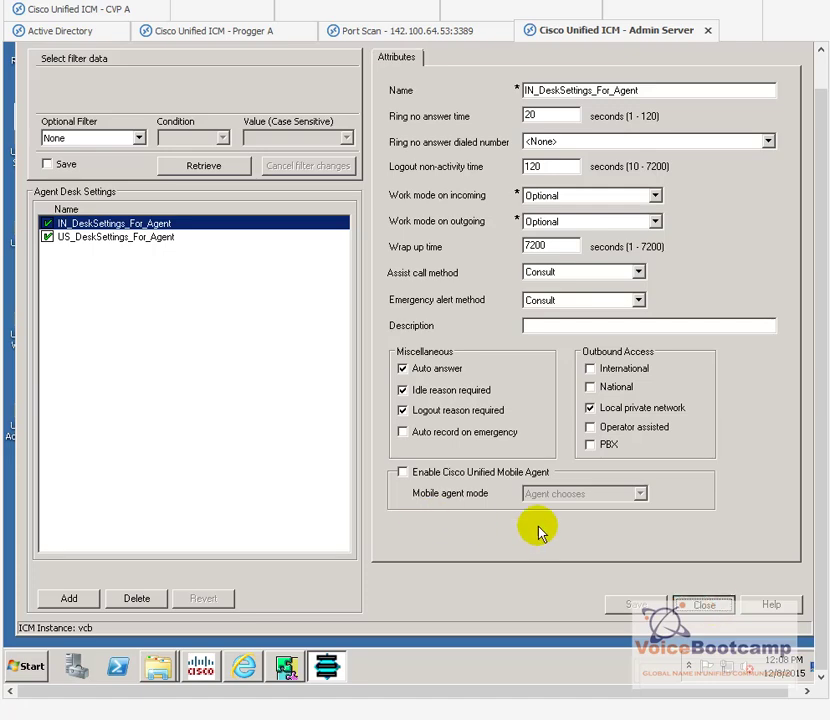
pyautogui.click(700, 606)
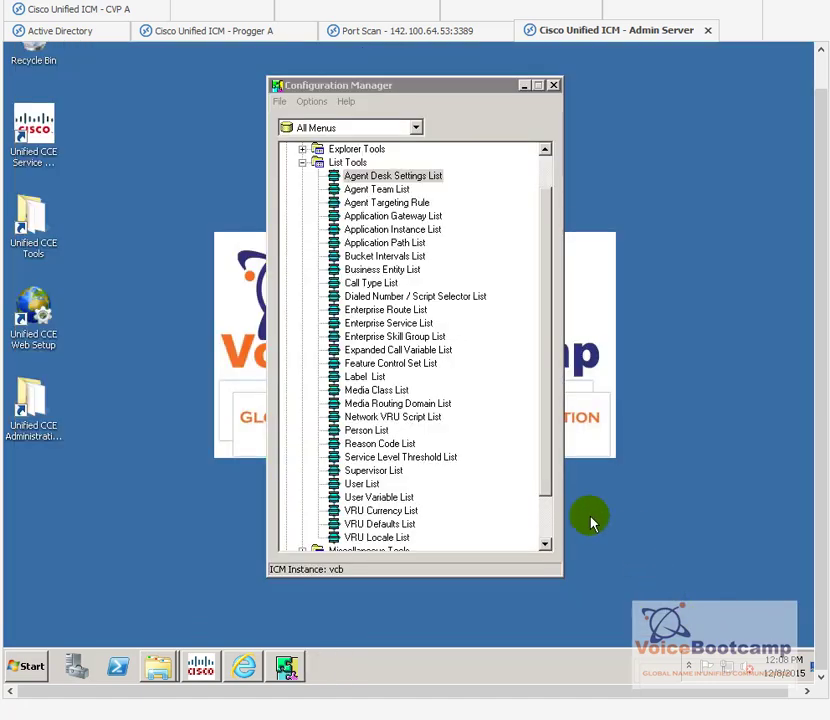
pyautogui.click(302, 162)
pyautogui.click(302, 189)
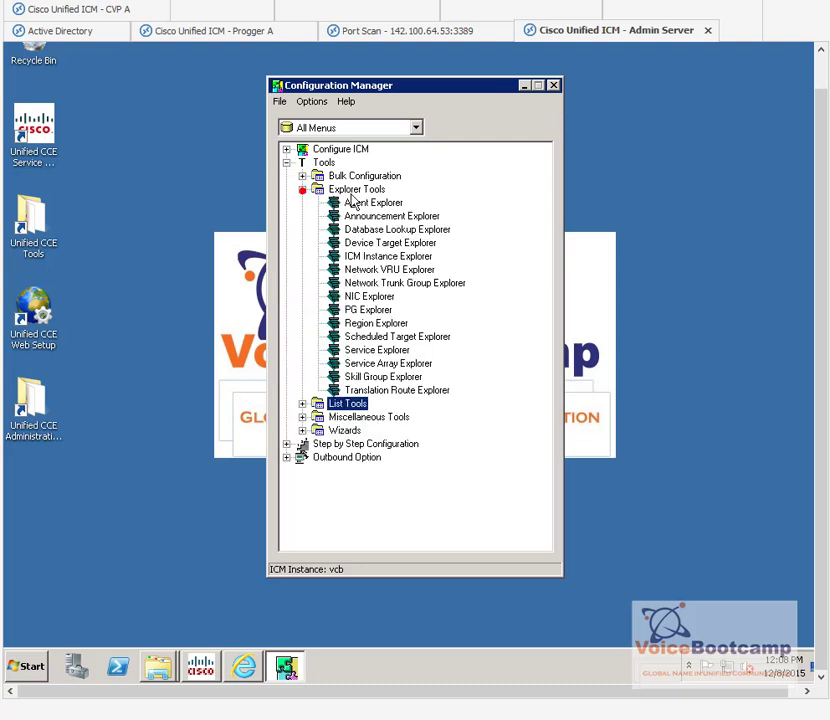
pyautogui.click(350, 195)
pyautogui.doubleClick(350, 310)
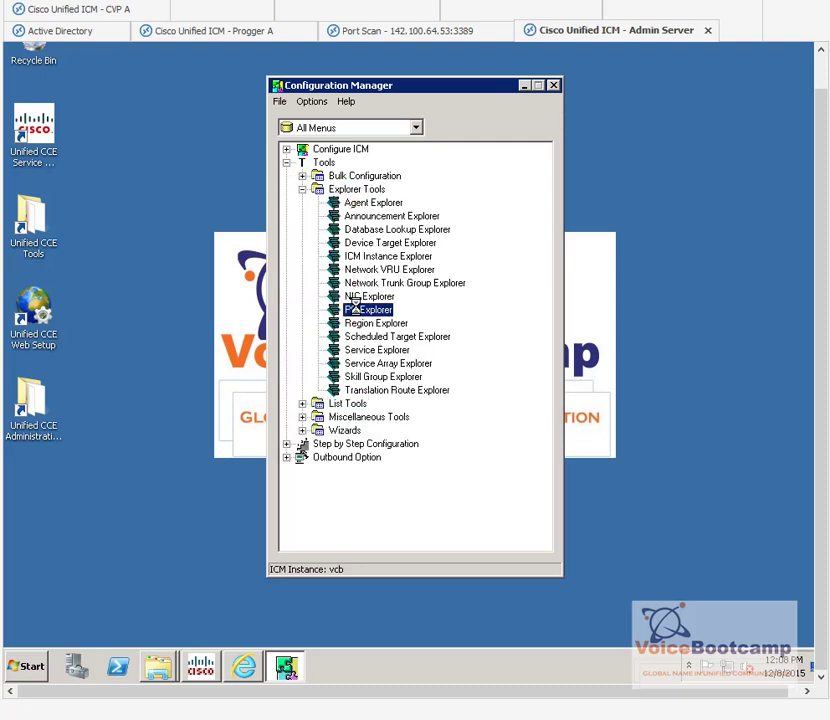
pyautogui.click(208, 146)
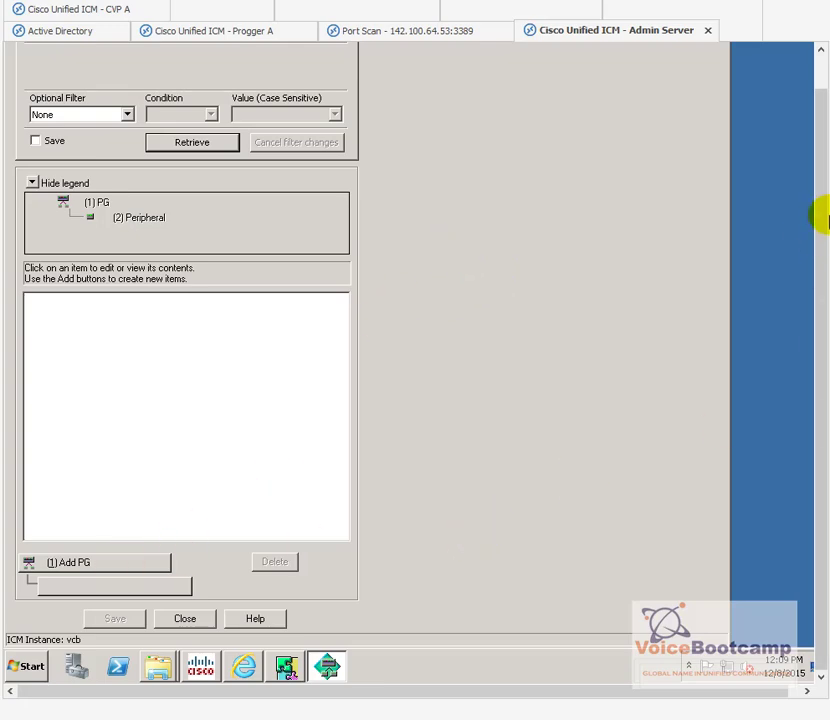
# Step: Add a new PG named USCUCM1 with client type CUCM
pyautogui.moveTo(815, 218); pyautogui.dragTo(812, 176)
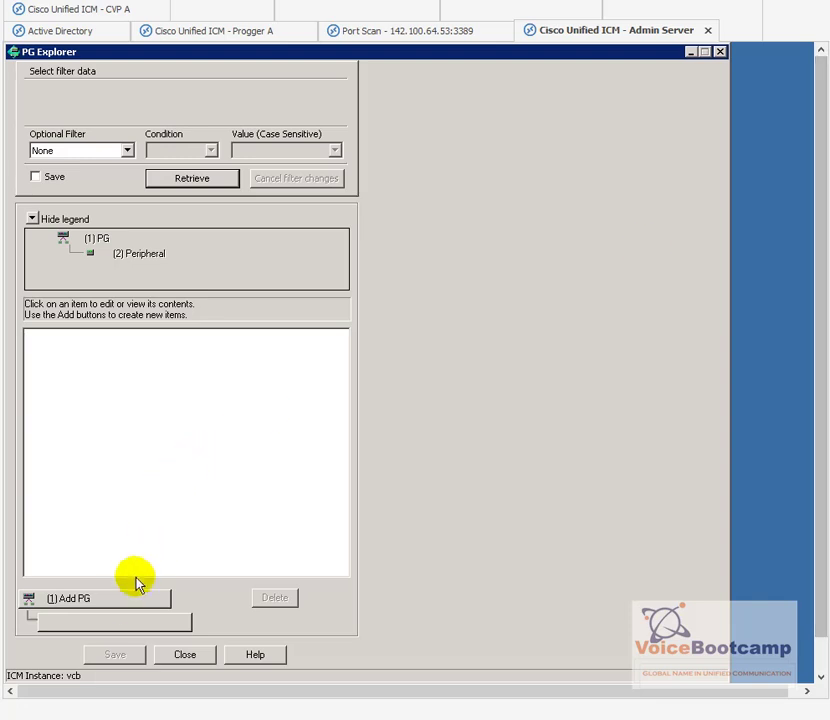
pyautogui.click(125, 606)
pyautogui.click(549, 118)
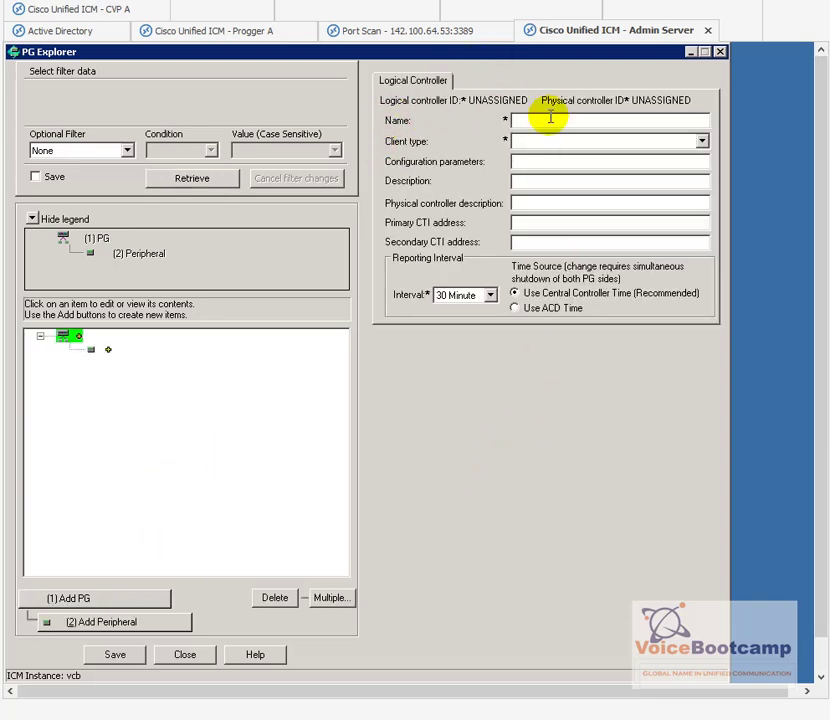
pyautogui.write('US')
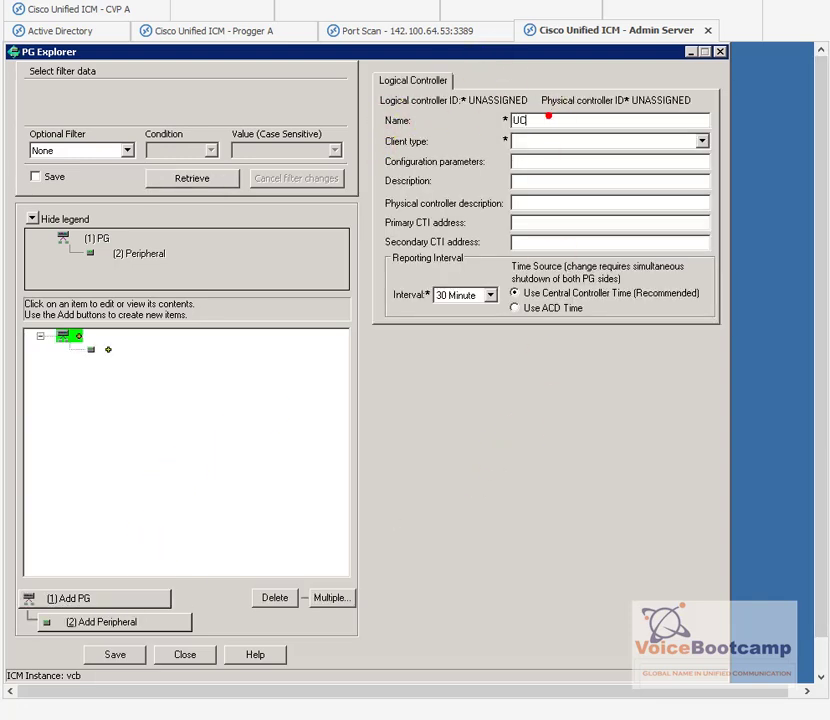
pyautogui.write('CUCM1')
pyautogui.press('Tab')
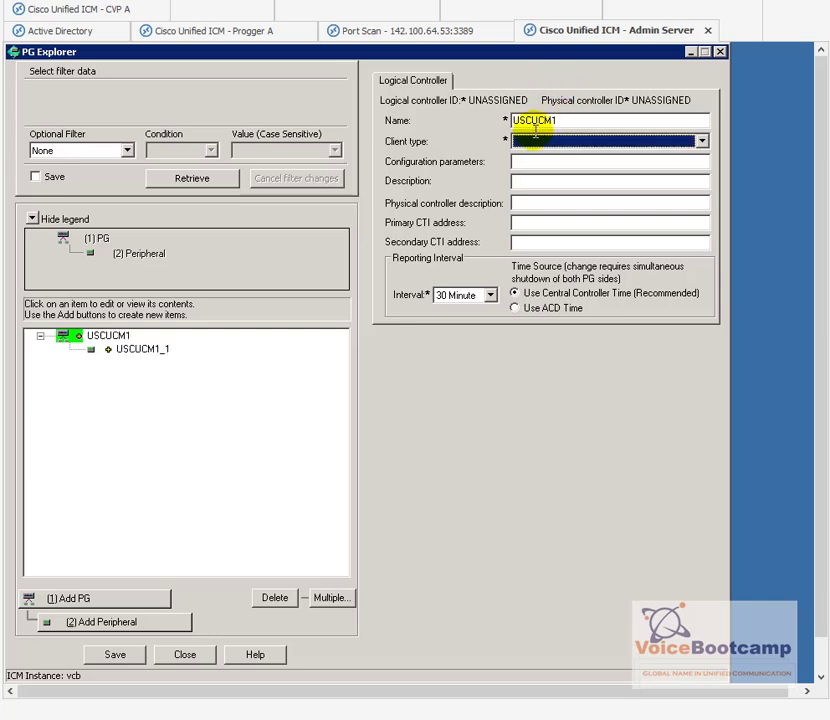
pyautogui.click(560, 141)
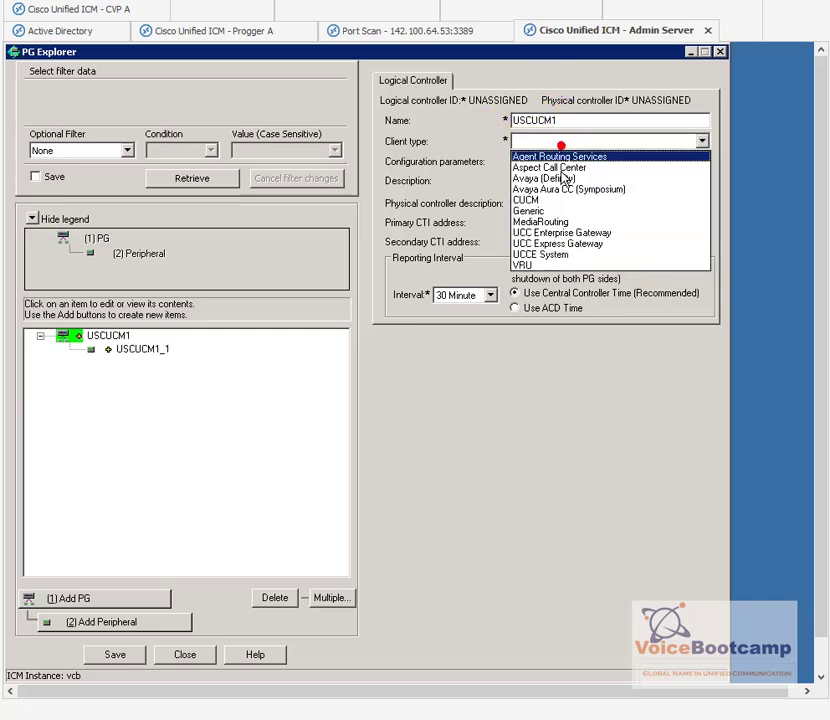
pyautogui.click(527, 200)
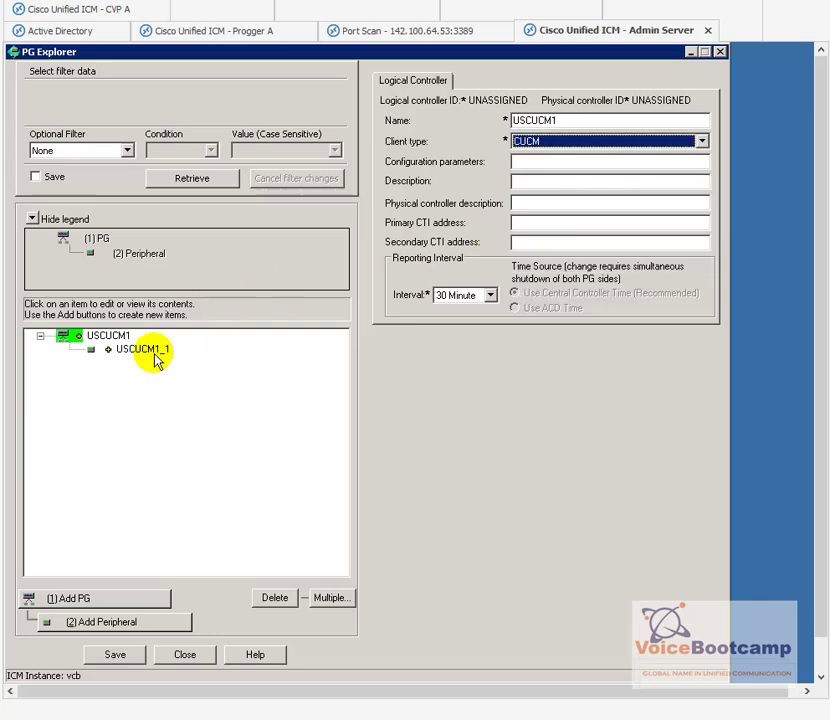
# Step: Rename peripheral USCUCM1_1 to USCUCM1_USACluster in both Name and Peripheral name
pyautogui.click(115, 355)
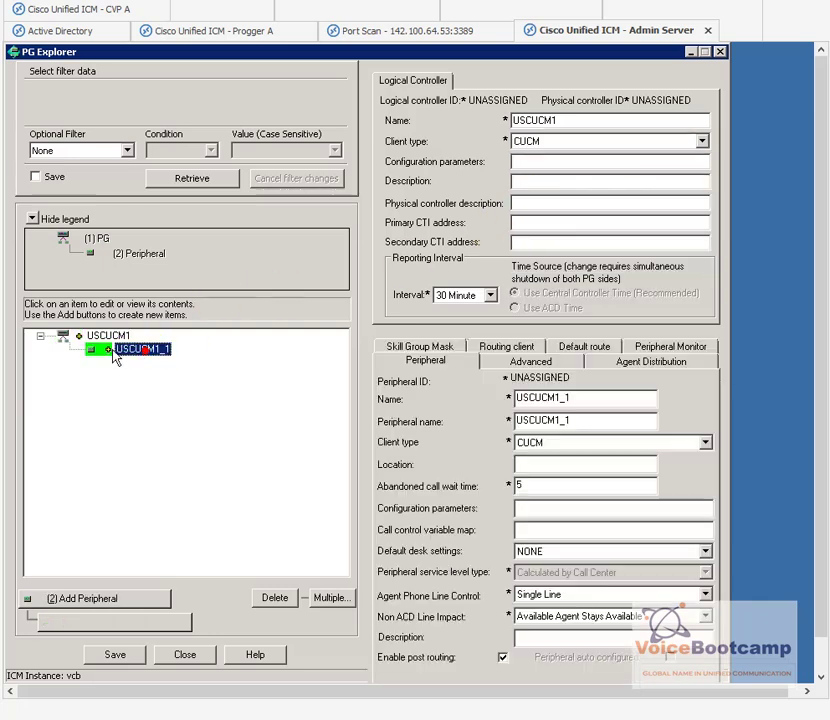
pyautogui.click(584, 399)
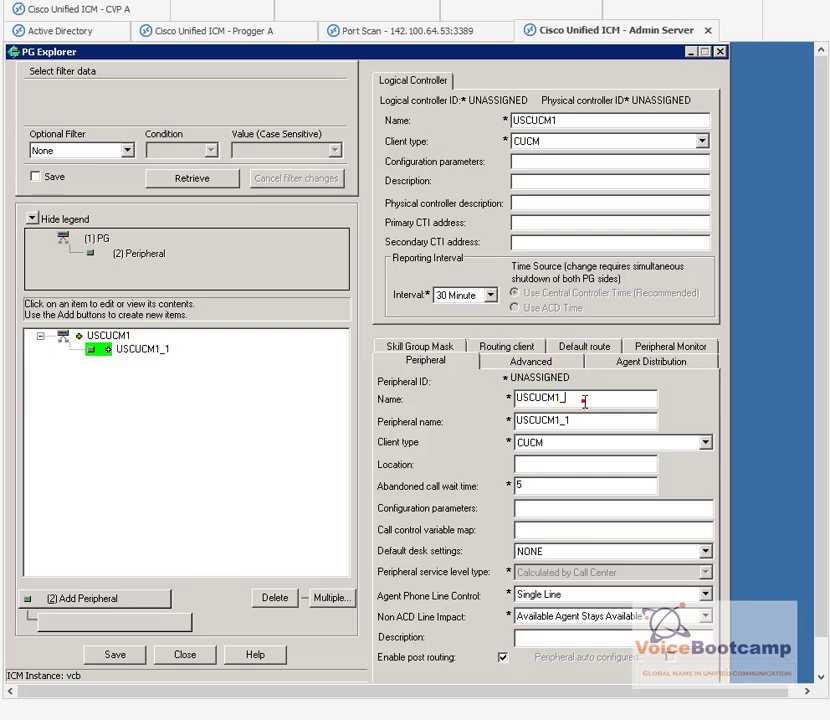
pyautogui.write('USACluster')
pyautogui.press('Tab')
pyautogui.moveTo(624, 400); pyautogui.dragTo(497, 413)
pyautogui.hotkey('ctrl', 'c')
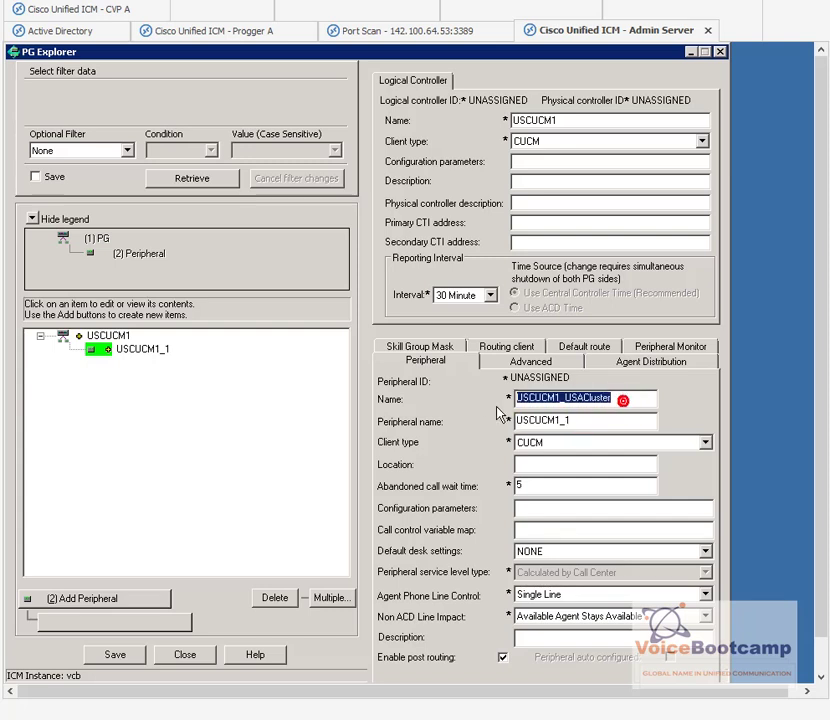
pyautogui.click(537, 415)
pyautogui.moveTo(576, 415); pyautogui.dragTo(502, 422)
pyautogui.hotkey('ctrl', 'v')
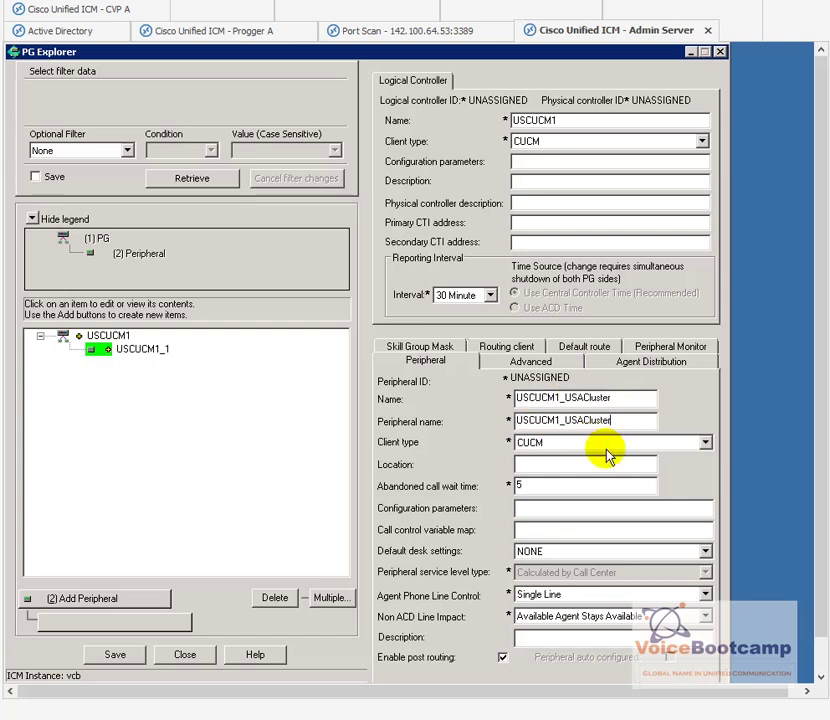
pyautogui.click(549, 467)
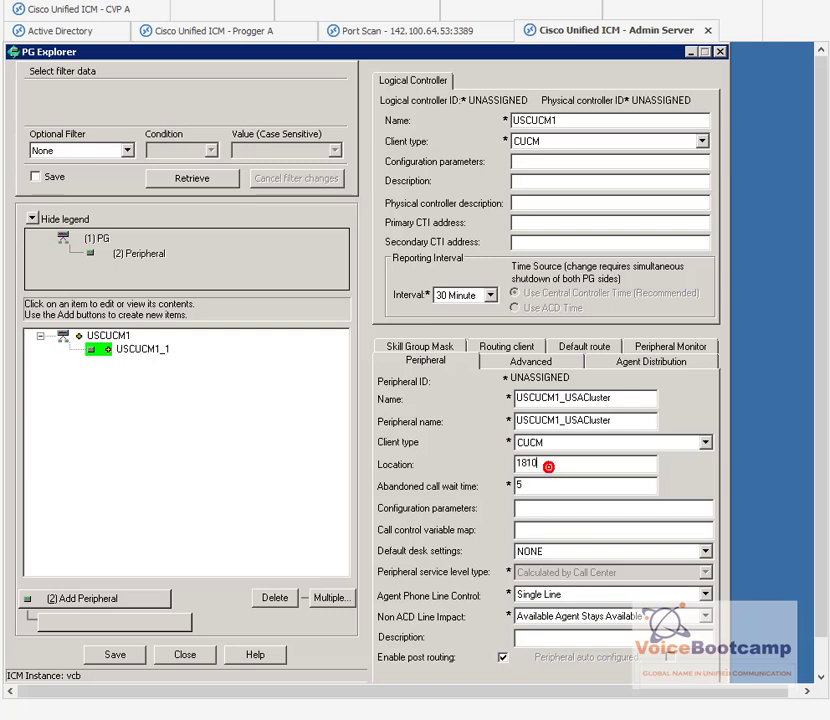
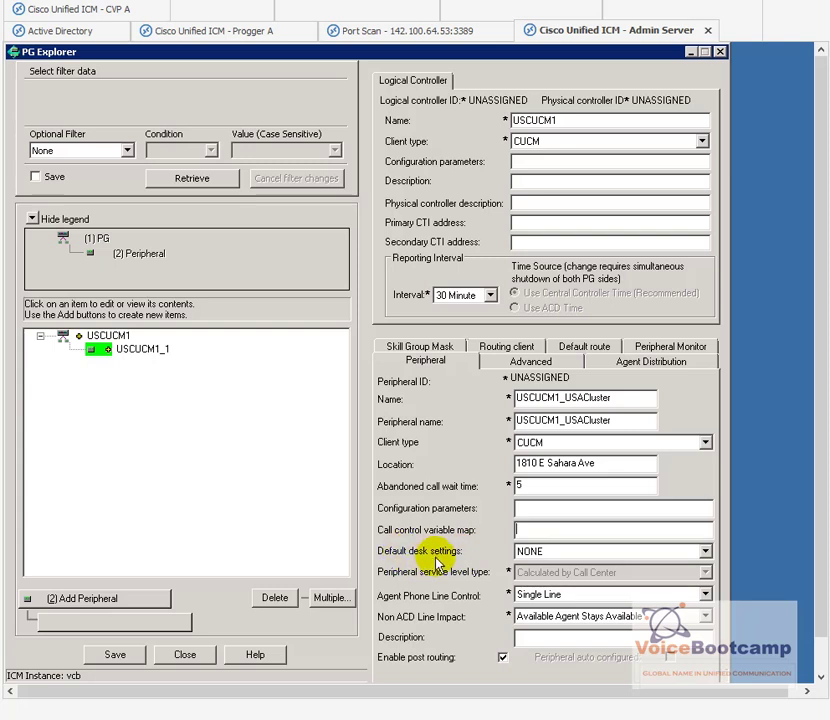
pyautogui.click(526, 557)
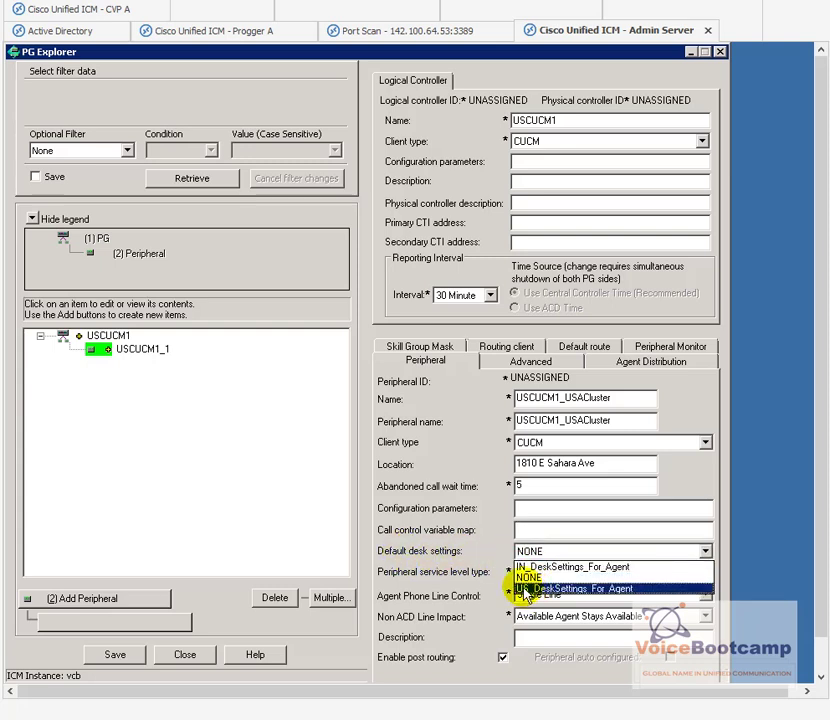
pyautogui.click(526, 589)
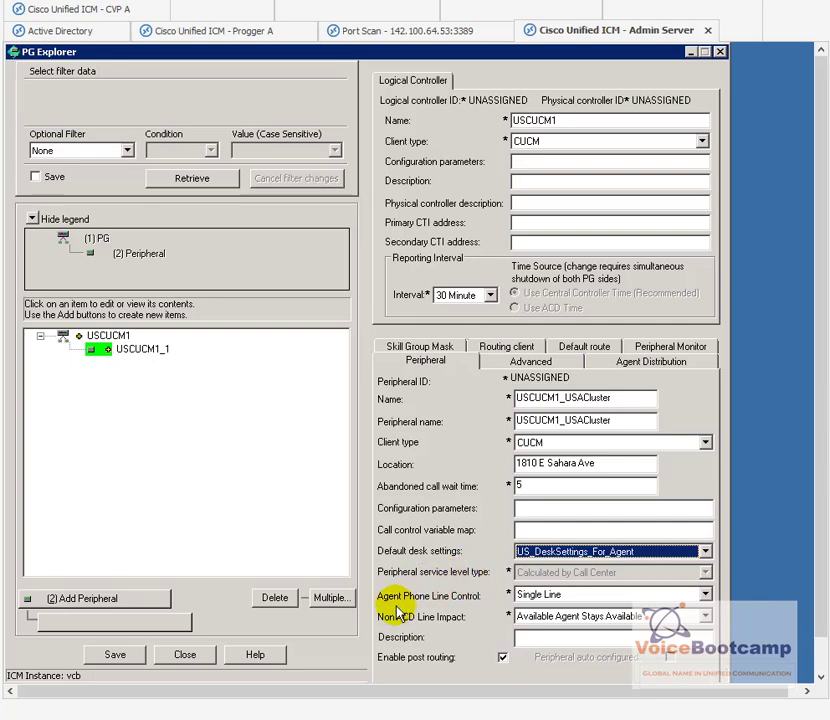
pyautogui.click(573, 596)
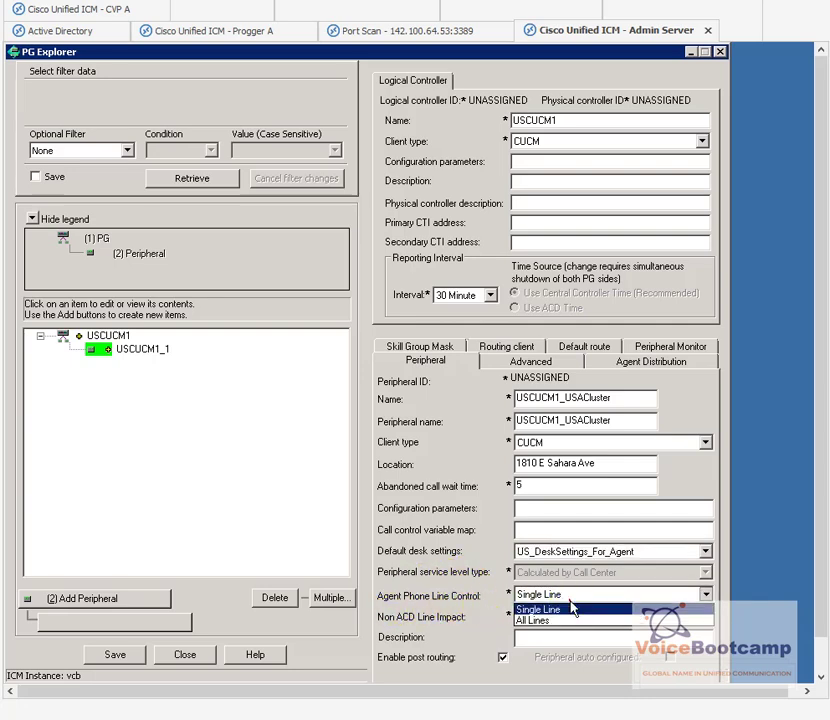
pyautogui.click(566, 620)
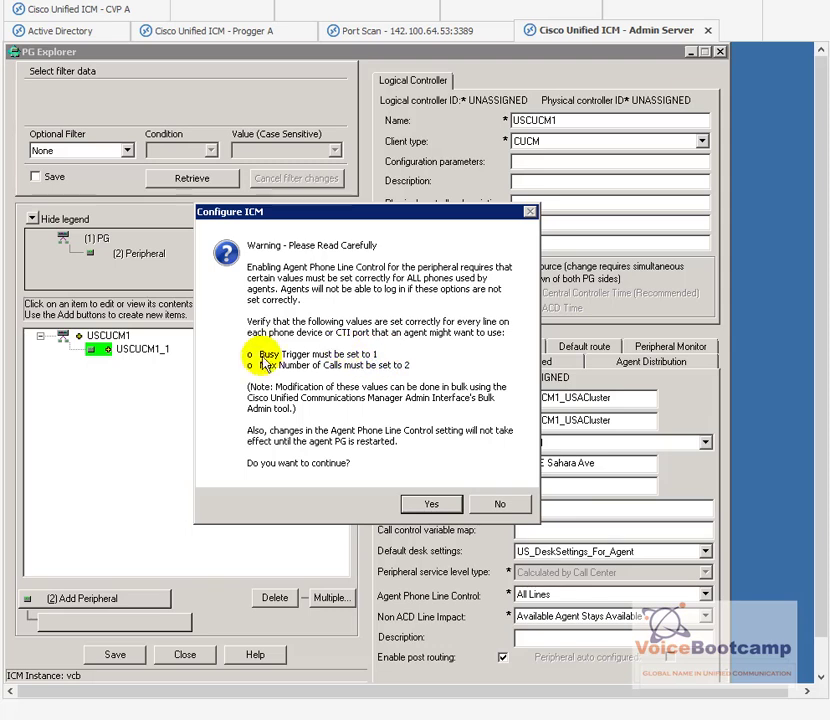
# Step: Accept the All Lines warning and set Non ACD Line Impact to Available Agent Goes Not Ready
pyautogui.click(432, 505)
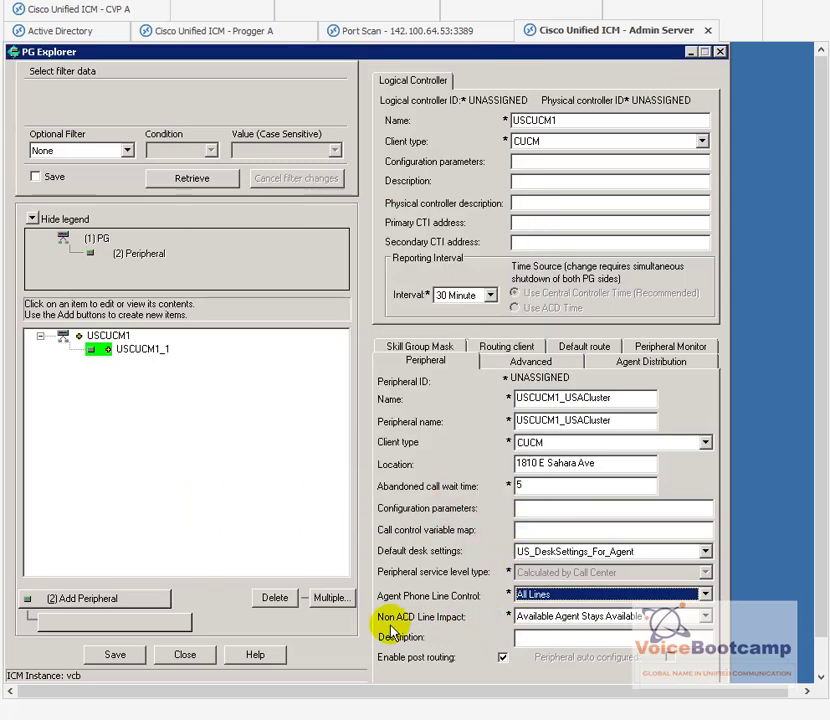
pyautogui.click(551, 618)
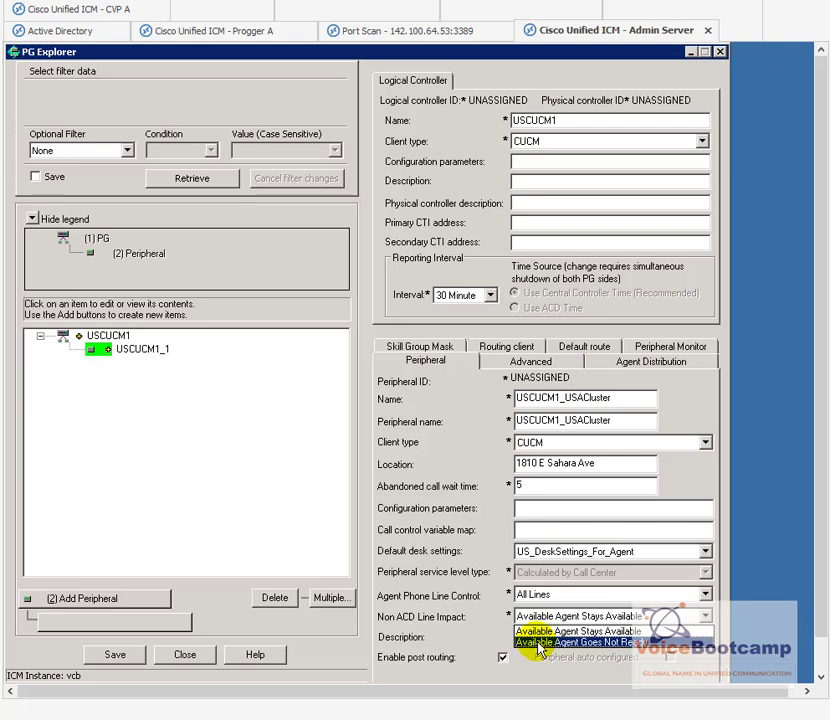
pyautogui.click(539, 643)
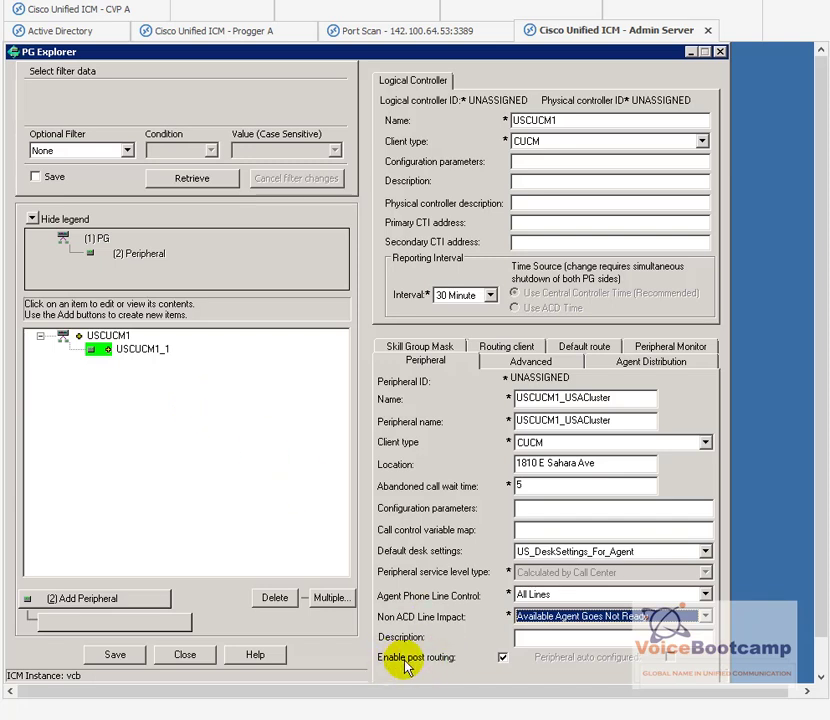
# Step: Name the PG's routing client USCM1RTCL
pyautogui.click(502, 346)
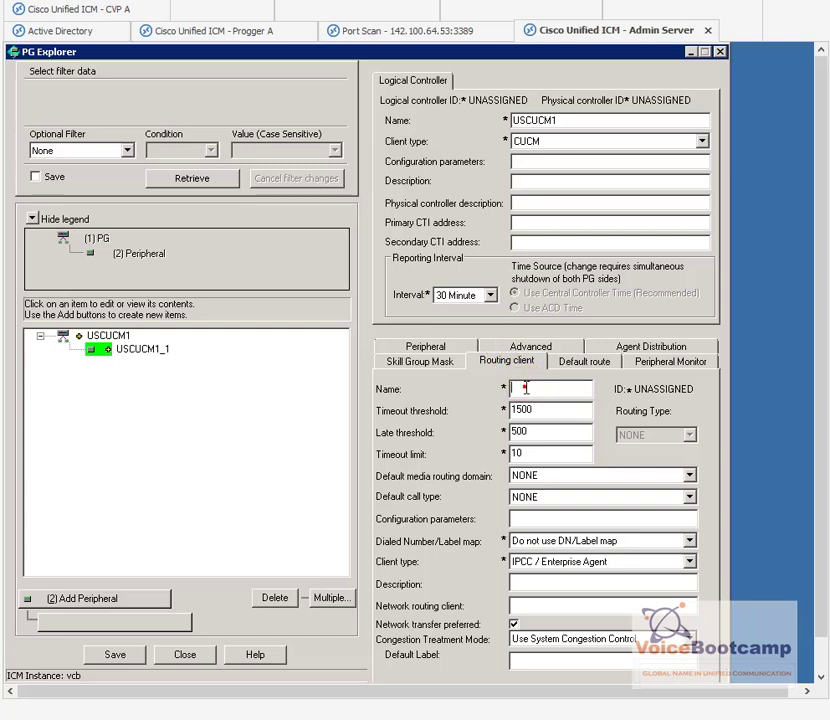
pyautogui.click(524, 387)
pyautogui.write('USCUCM')
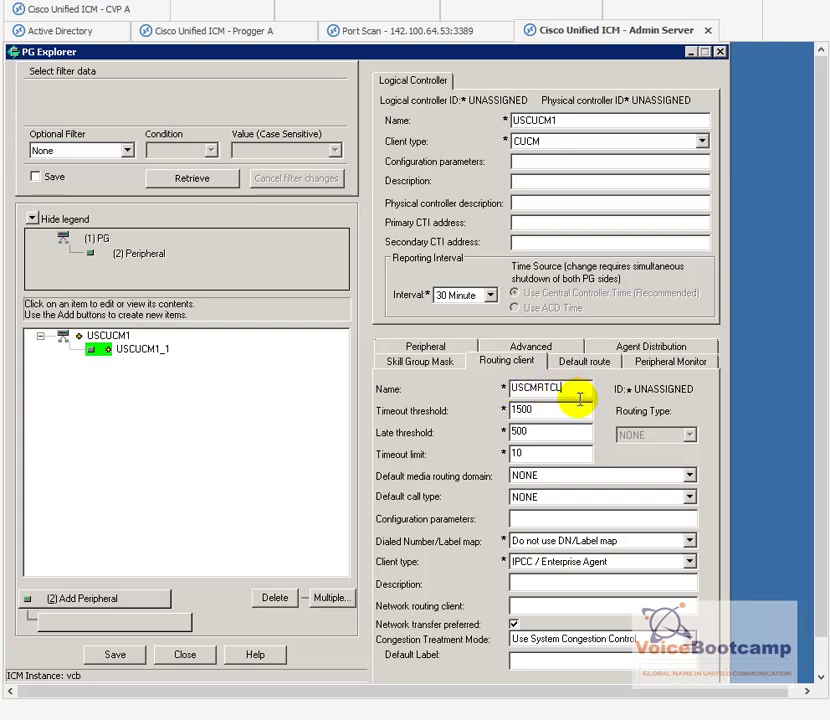
pyautogui.click(556, 410)
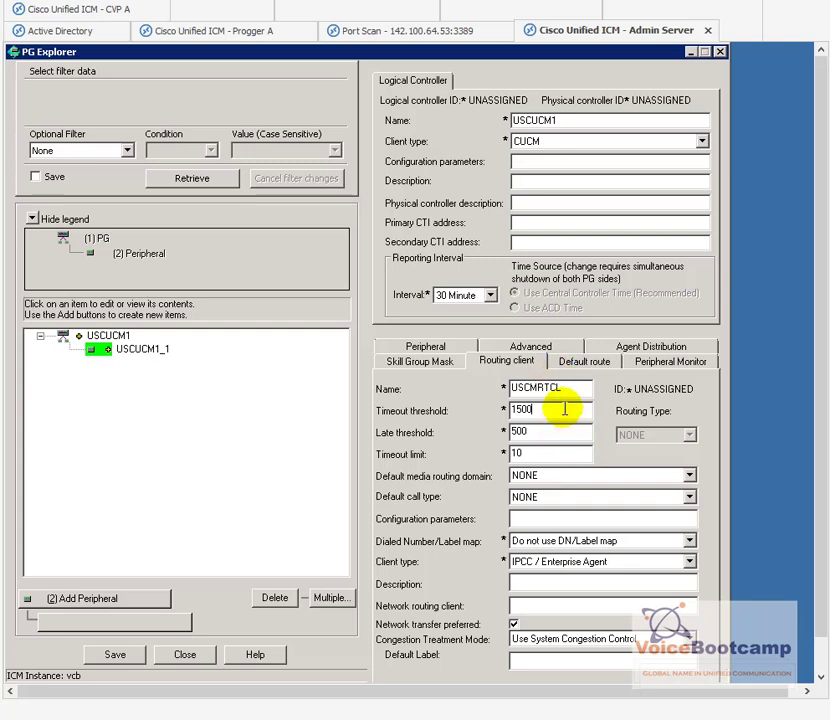
pyautogui.click(540, 388)
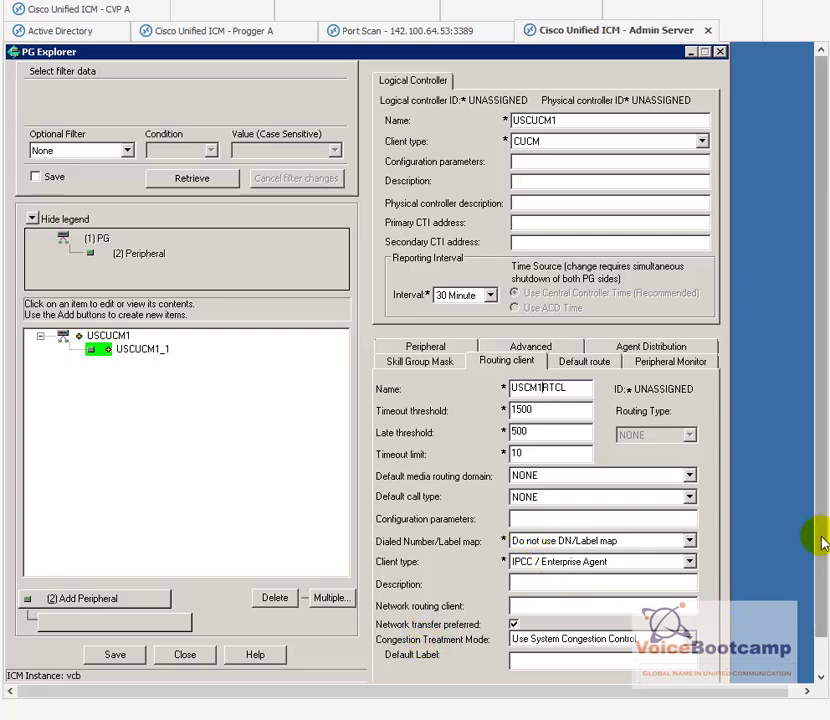
# Step: Save PG USCUCM1 and review its assigned controller and peripheral IDs (5000)
pyautogui.moveTo(821, 538); pyautogui.dragTo(815, 592)
pyautogui.click(120, 624)
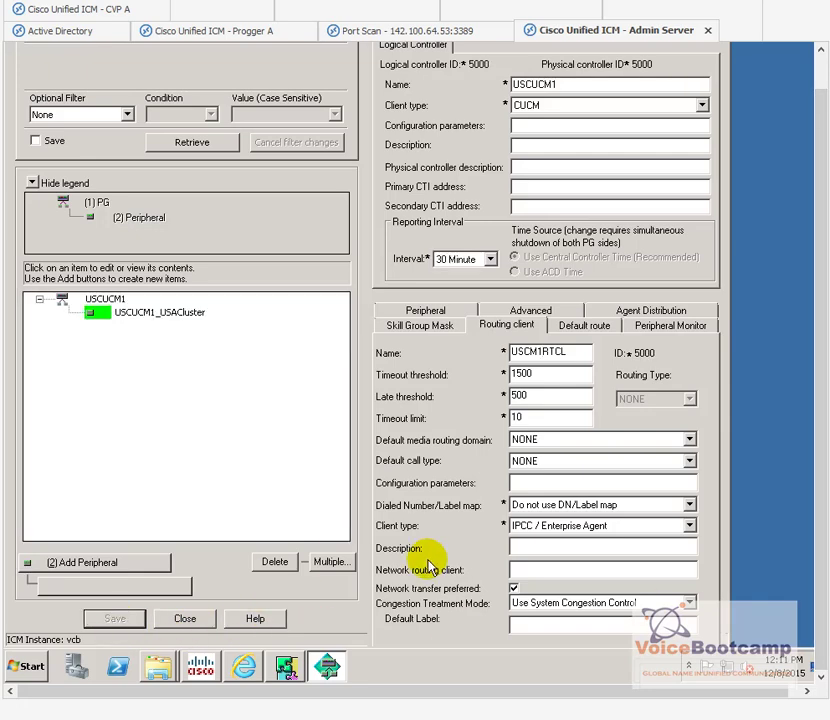
pyautogui.moveTo(821, 450); pyautogui.dragTo(826, 410)
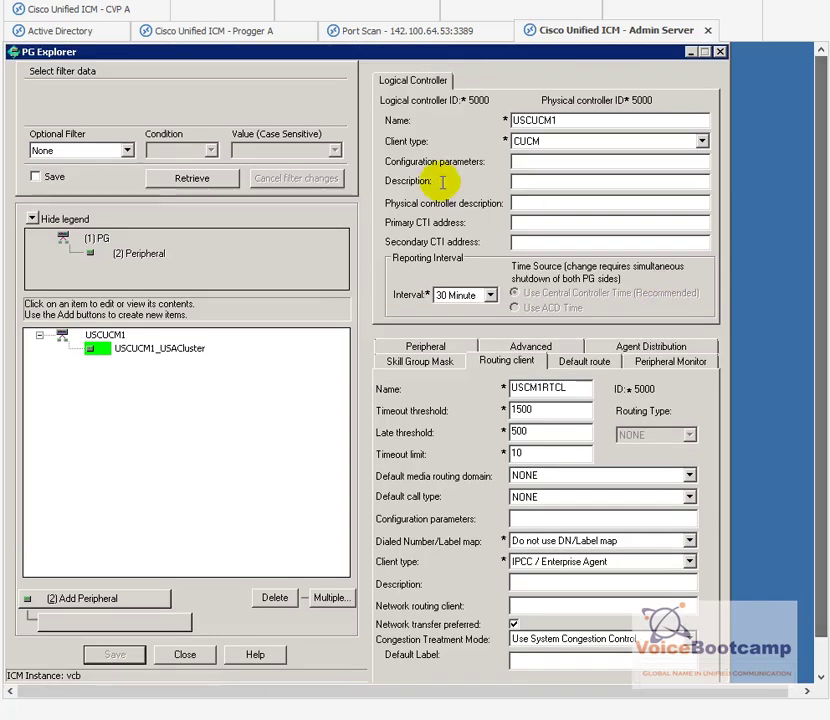
pyautogui.doubleClick(478, 100)
pyautogui.doubleClick(641, 100)
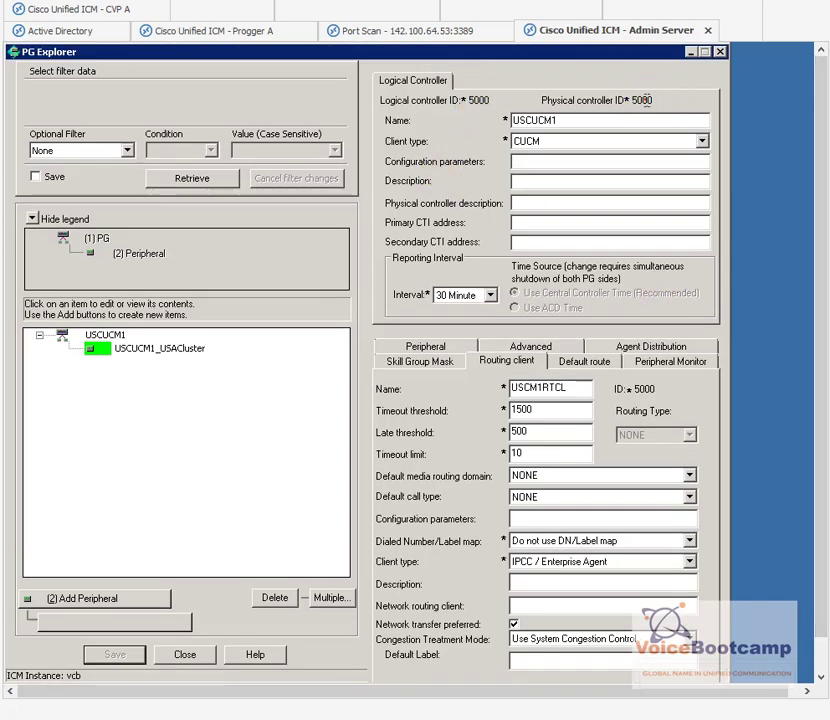
pyautogui.click(422, 347)
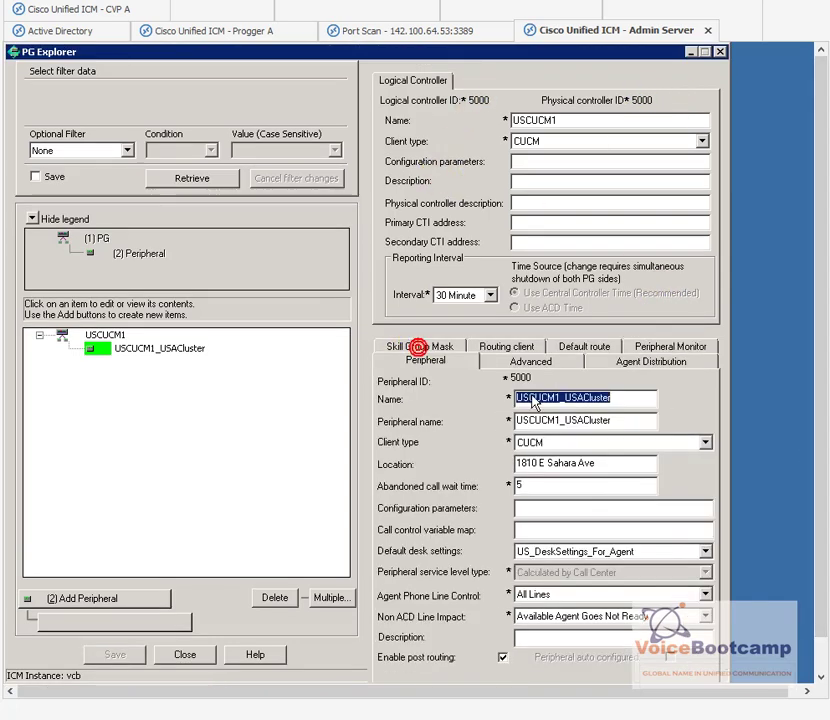
pyautogui.doubleClick(520, 378)
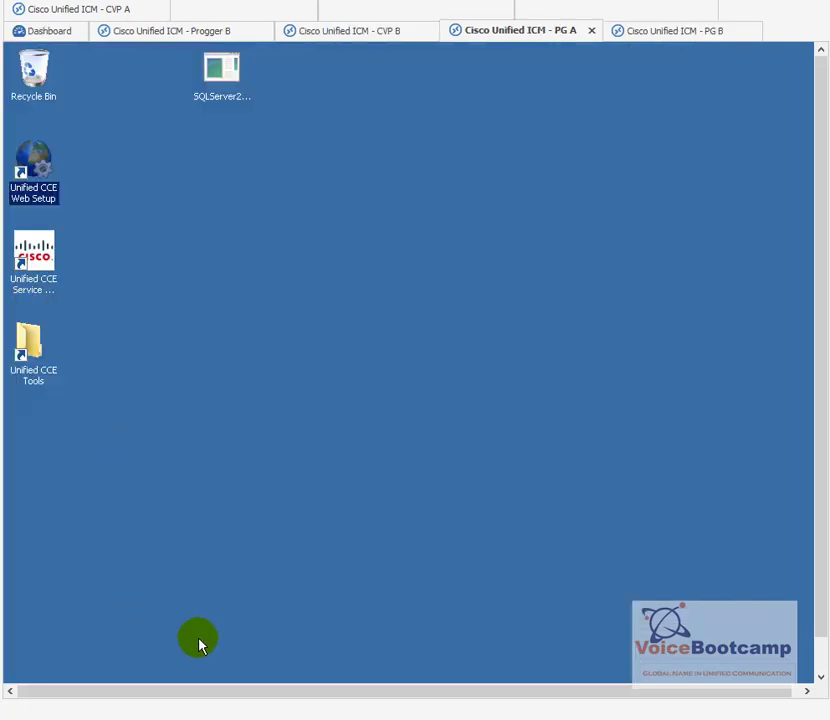
pyautogui.moveTo(821, 441); pyautogui.dragTo(193, 617)
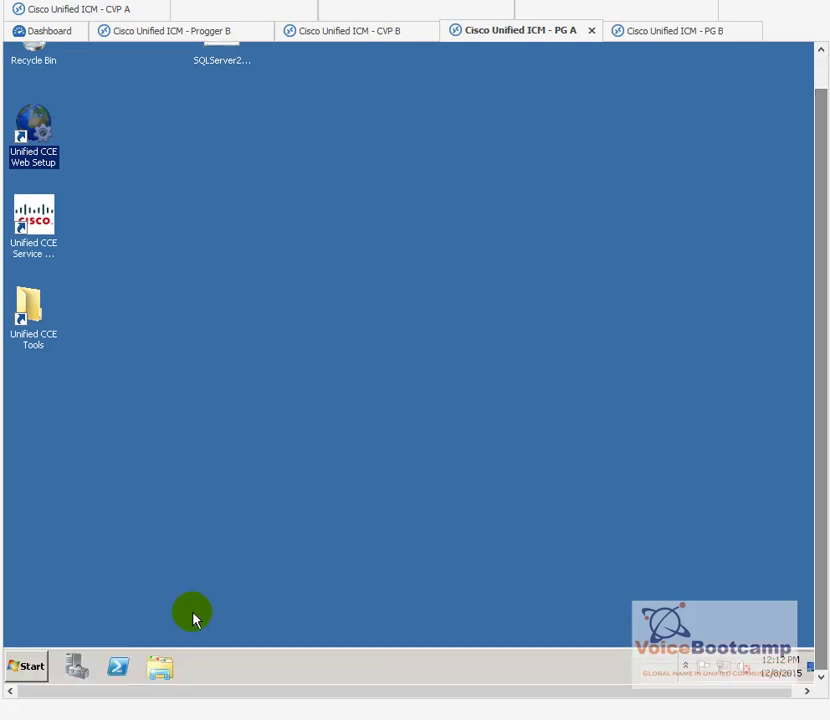
pyautogui.click(33, 666)
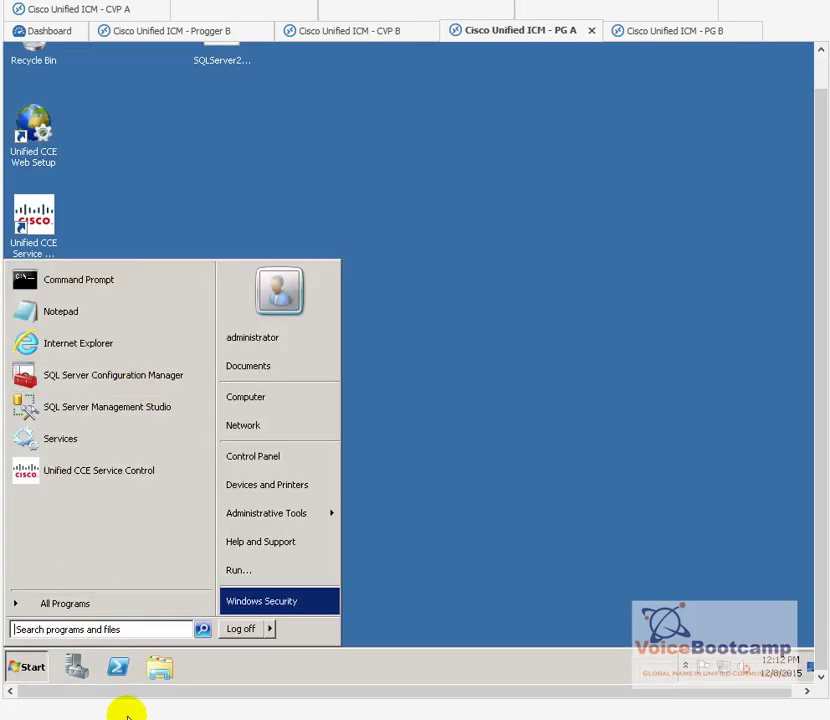
pyautogui.click(86, 284)
pyautogui.write('ipcon')
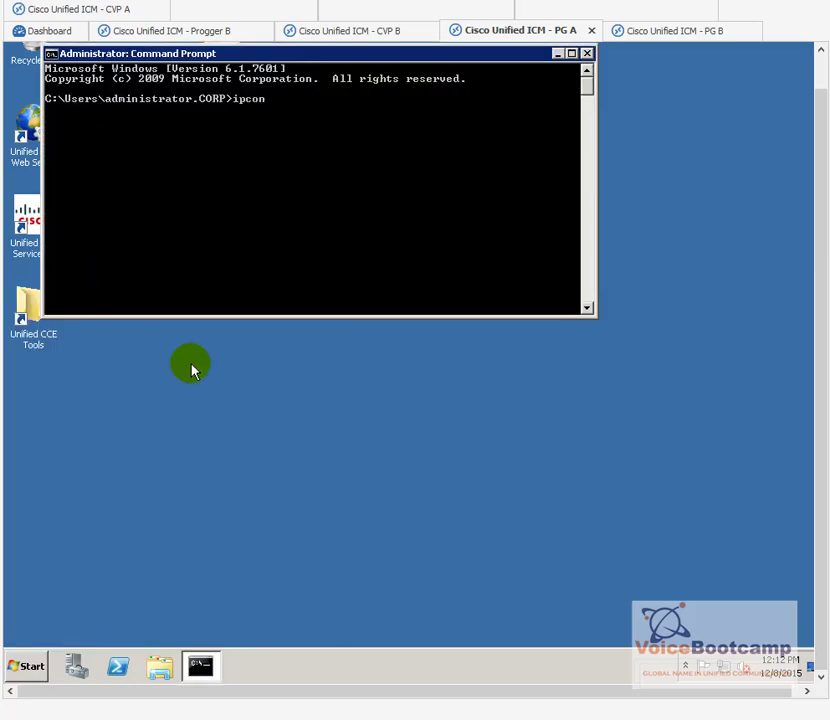
pyautogui.write('fig')
pyautogui.press('Return')
pyautogui.scroll(4, 167, 312)
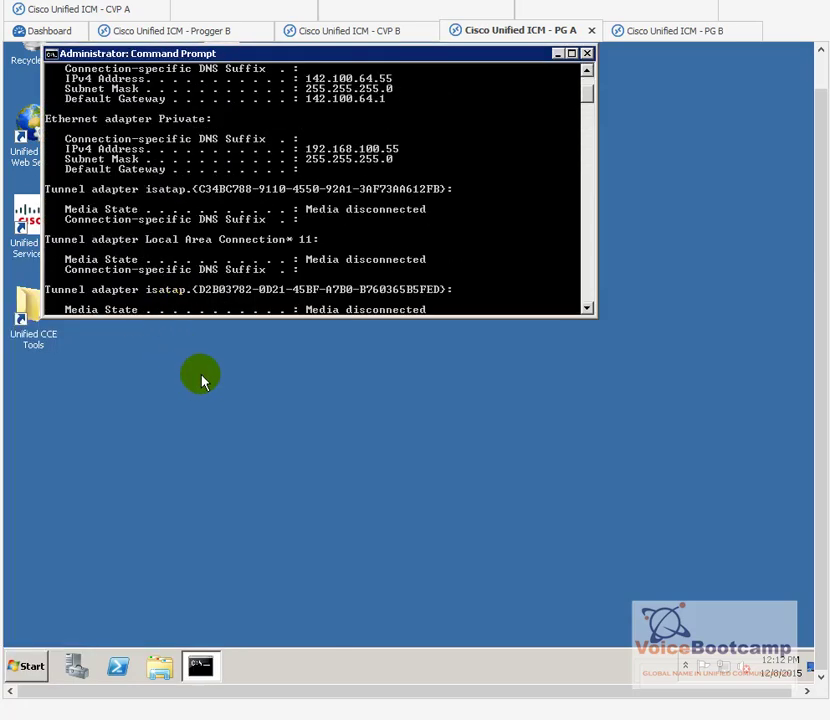
pyautogui.click(72, 670)
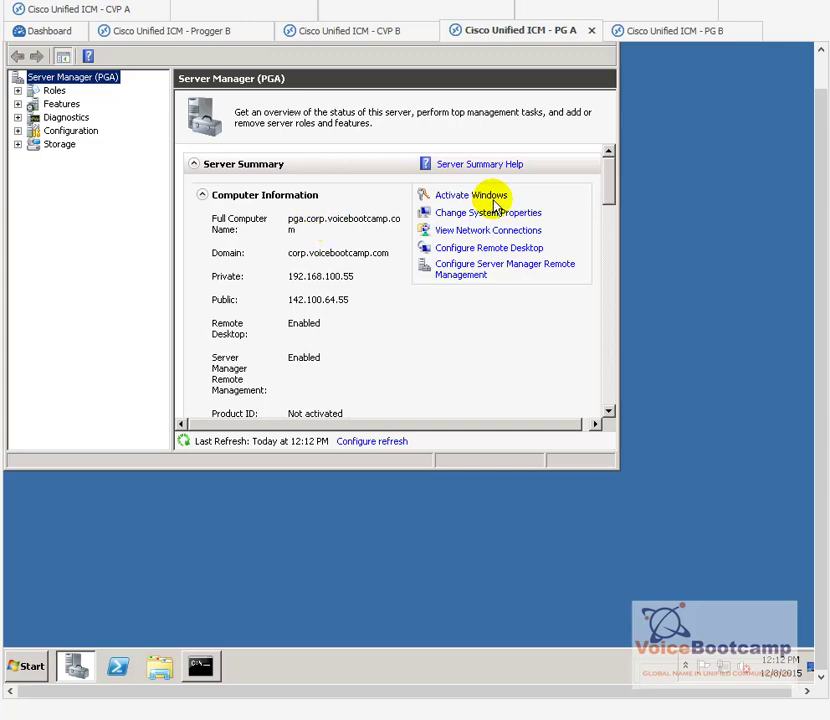
pyautogui.scroll(1, 810, 115)
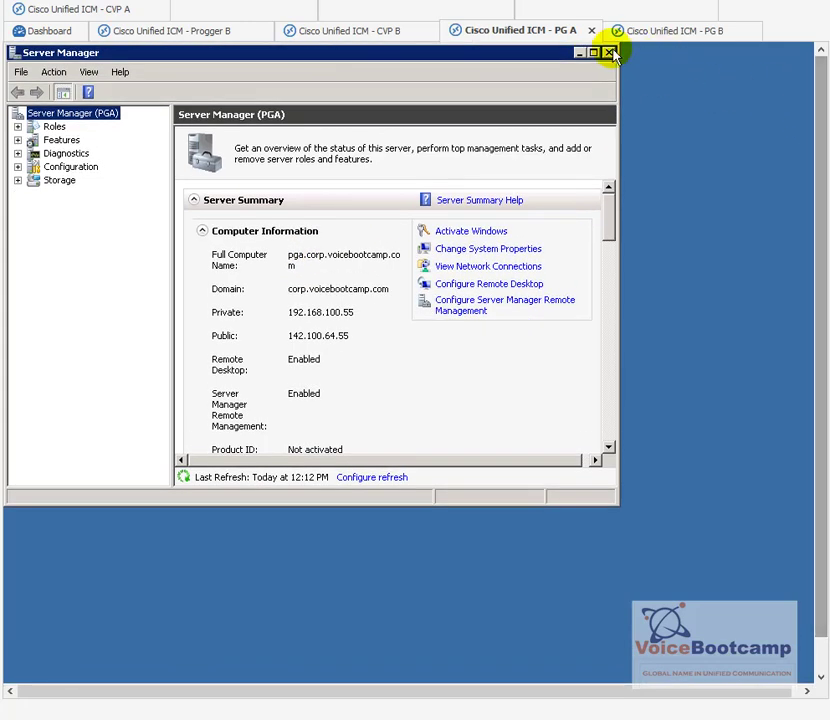
pyautogui.click(609, 53)
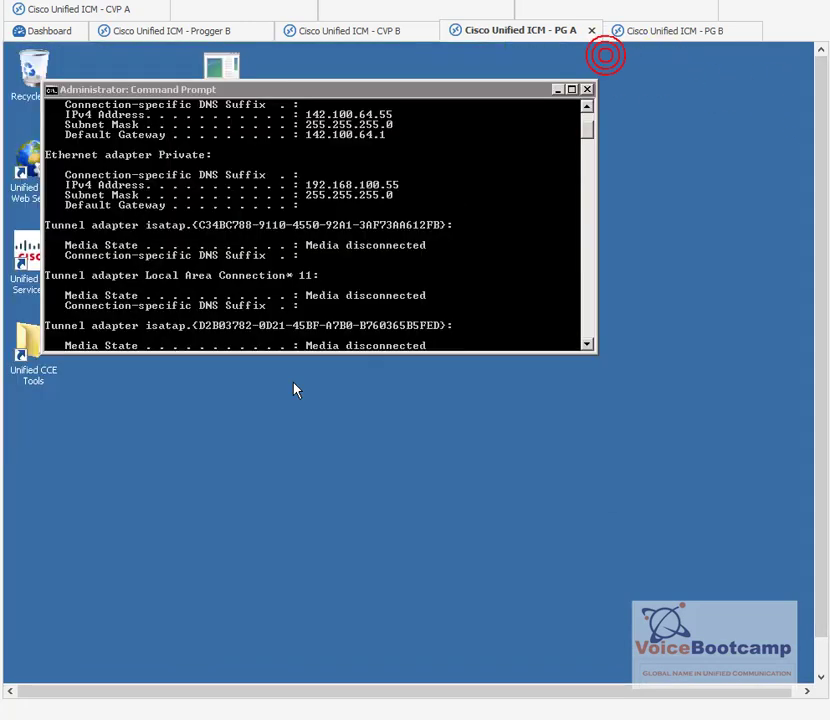
pyautogui.click(587, 90)
pyautogui.moveTo(817, 96); pyautogui.dragTo(817, 170)
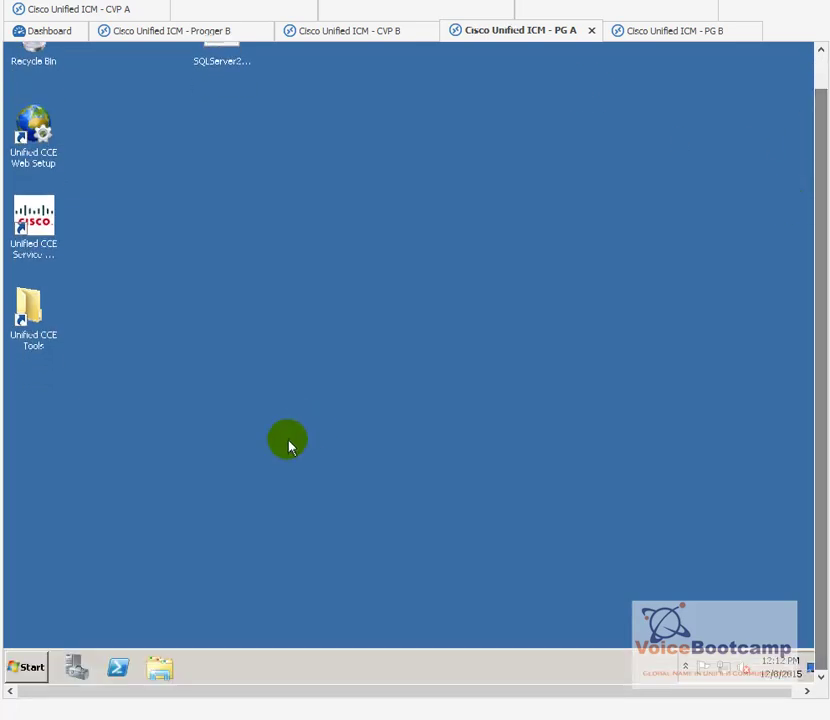
pyautogui.click(38, 667)
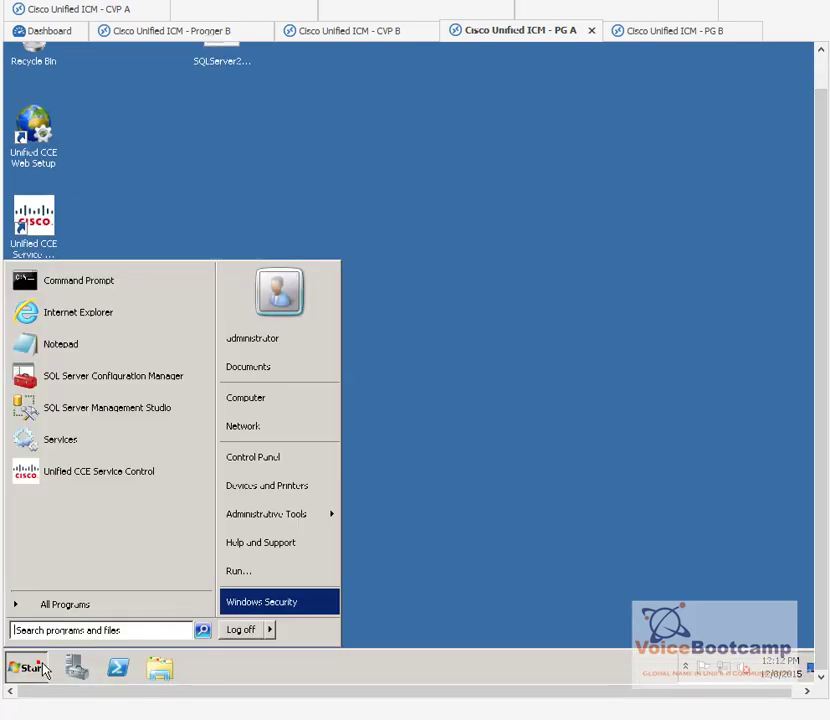
# Step: Browse Internet Explorer to 142.100.64.21, pass the certificate warning, and log in to CUCM Administration
pyautogui.click(107, 315)
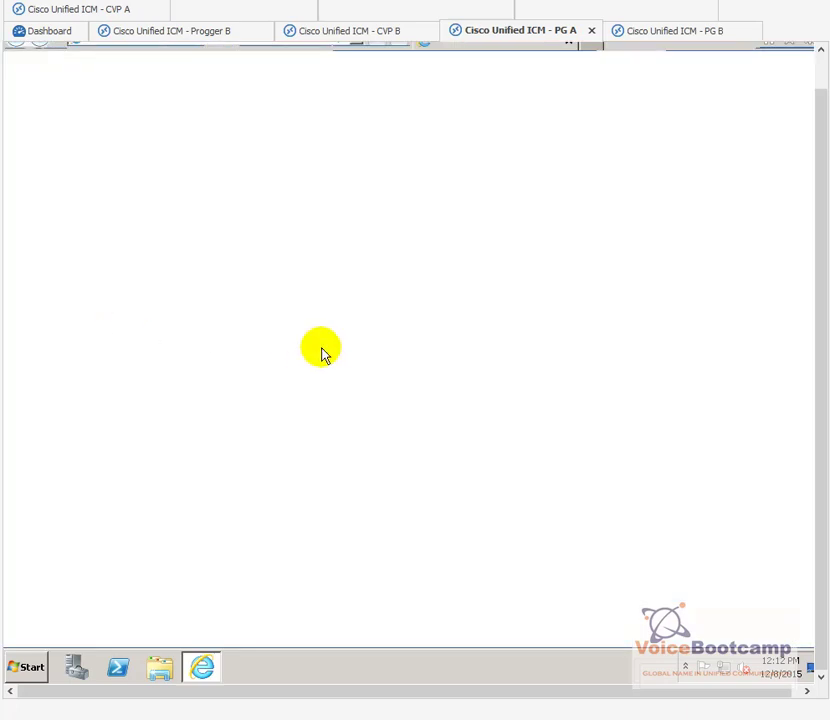
pyautogui.scroll(1, 423, 139)
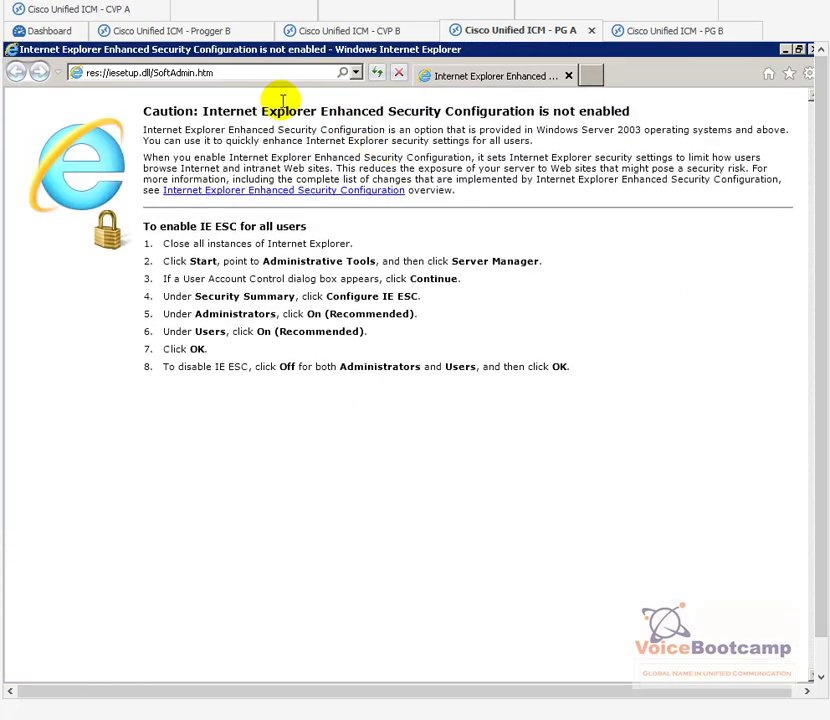
pyautogui.click(193, 72)
pyautogui.write('142.1')
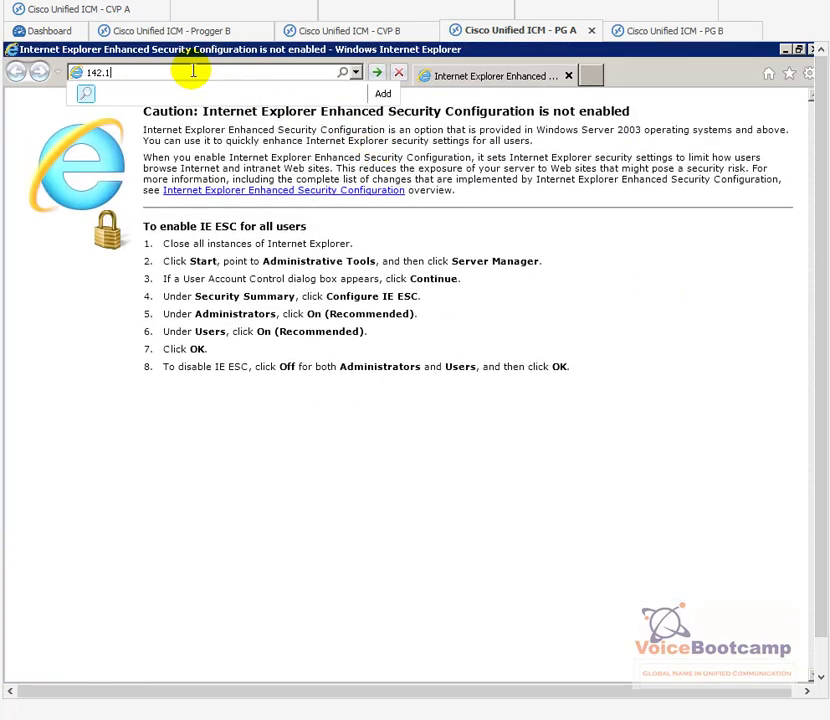
pyautogui.write('00.64.21')
pyautogui.press('Return')
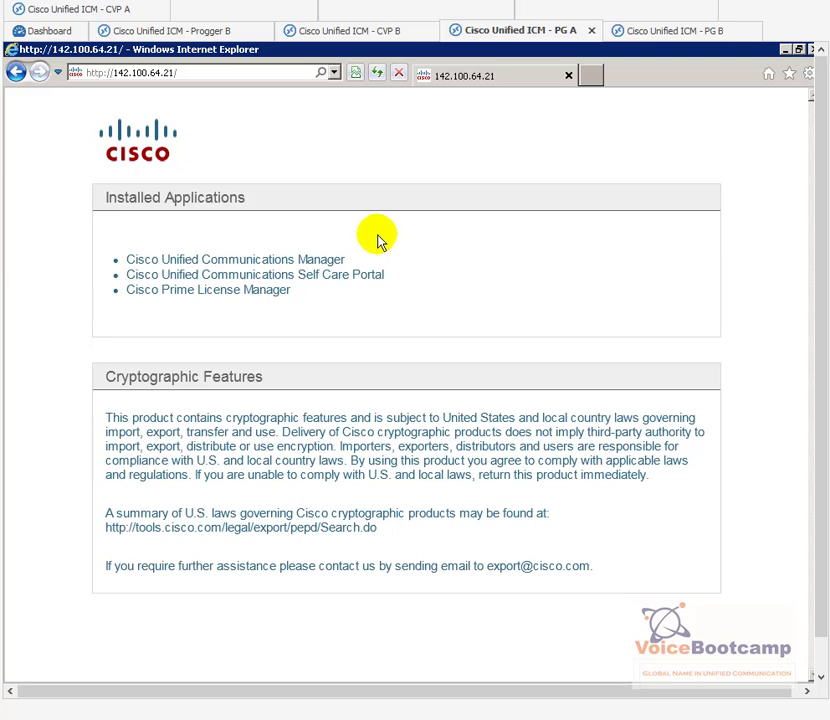
pyautogui.click(290, 258)
pyautogui.click(205, 316)
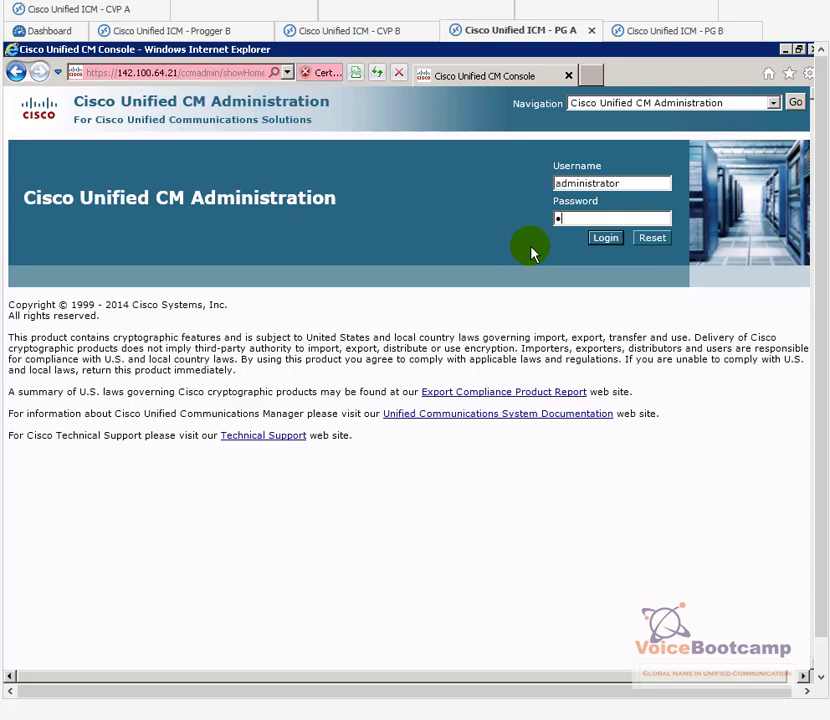
pyautogui.press('Return')
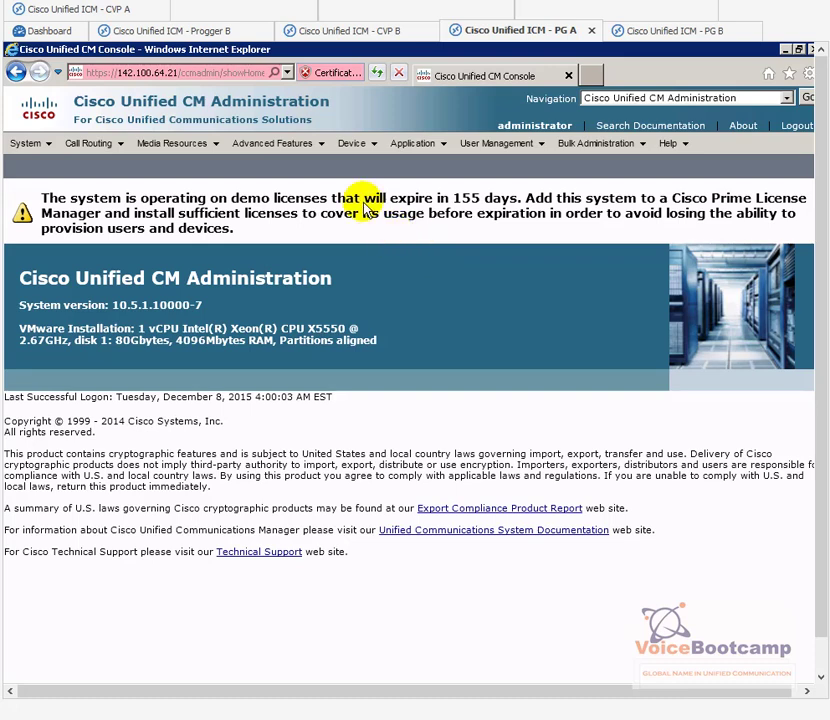
# Step: Find all plugins under Application > Plugins and scroll to the Cisco JTAPI 64-bit Windows client
pyautogui.click(355, 146)
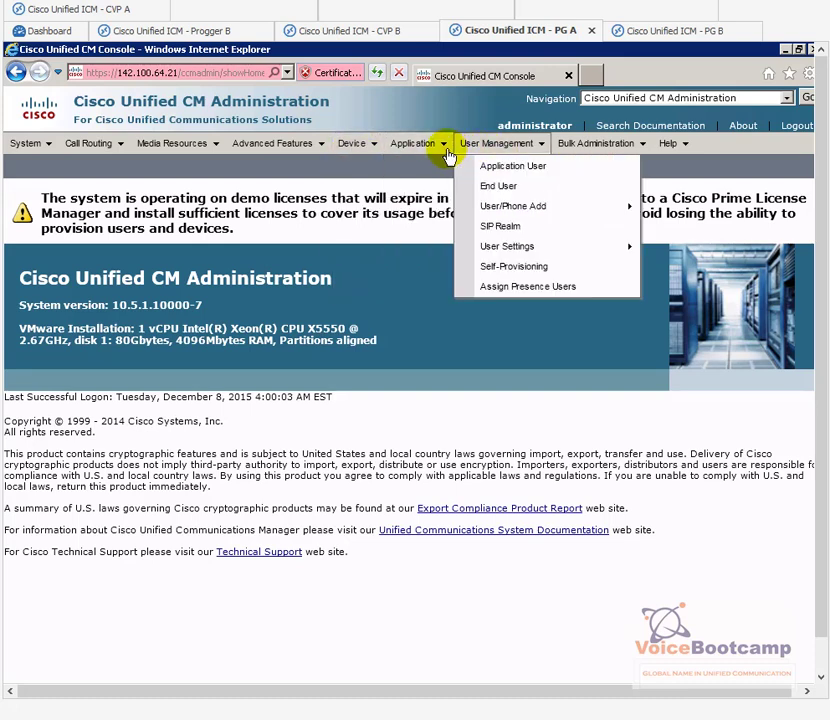
pyautogui.moveTo(446, 153)
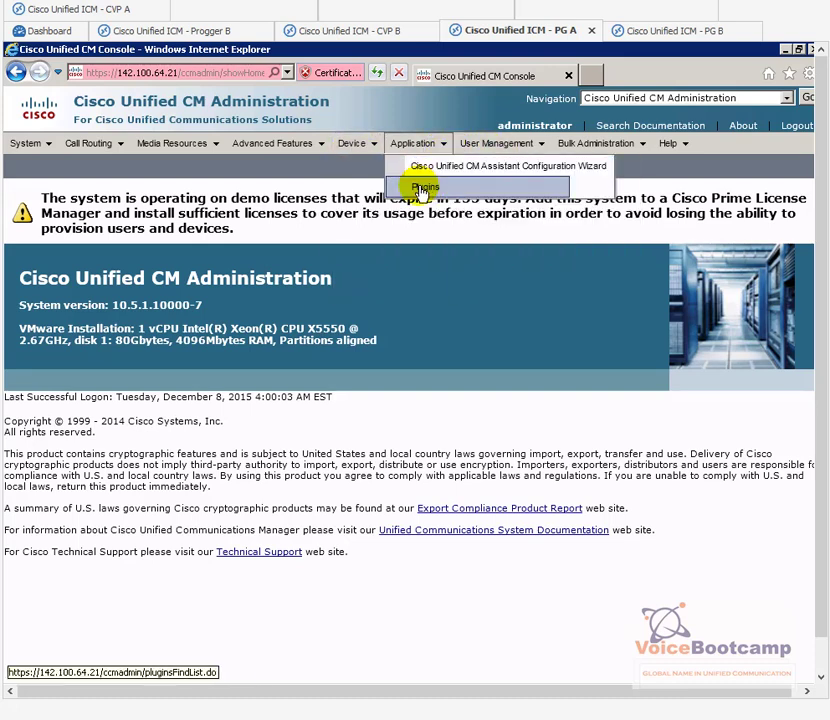
pyautogui.click(424, 189)
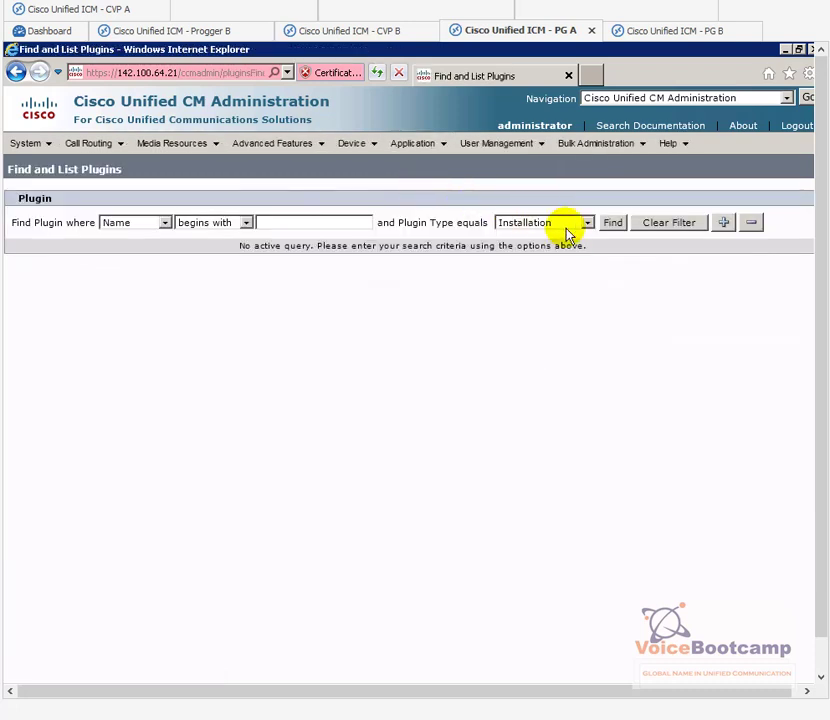
pyautogui.click(610, 225)
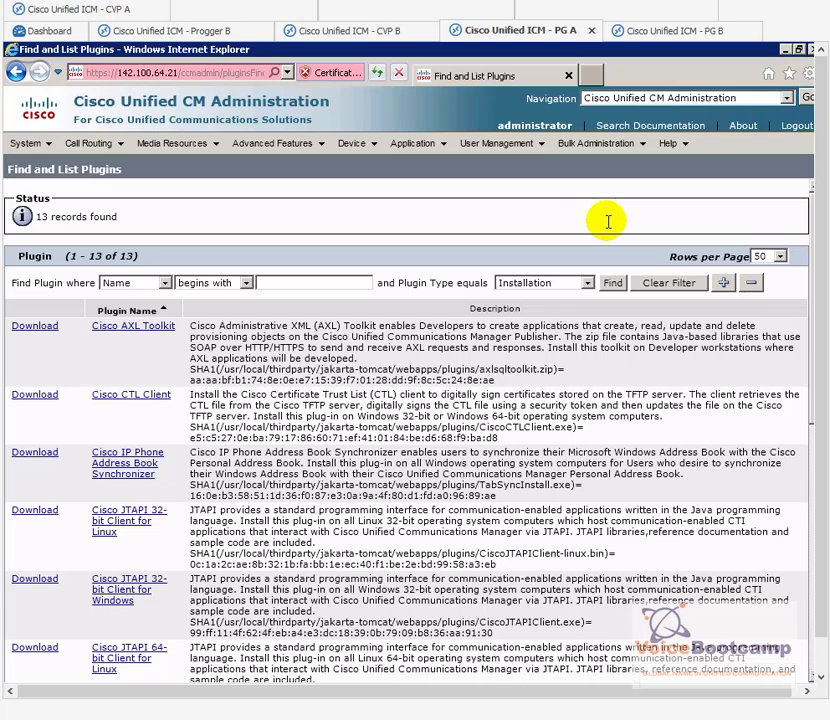
pyautogui.scroll(-3, 460, 500)
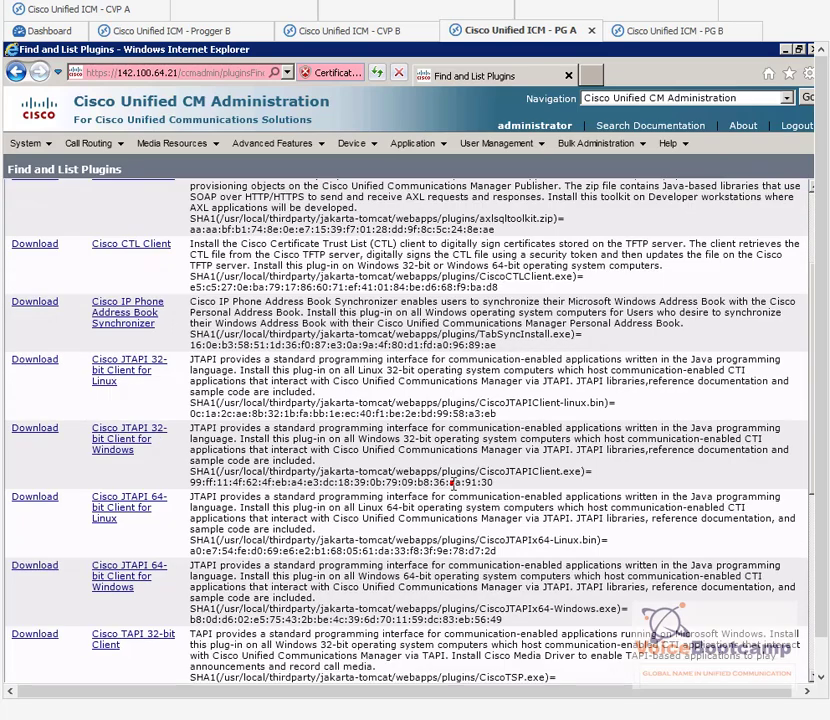
pyautogui.scroll(-3, 388, 530)
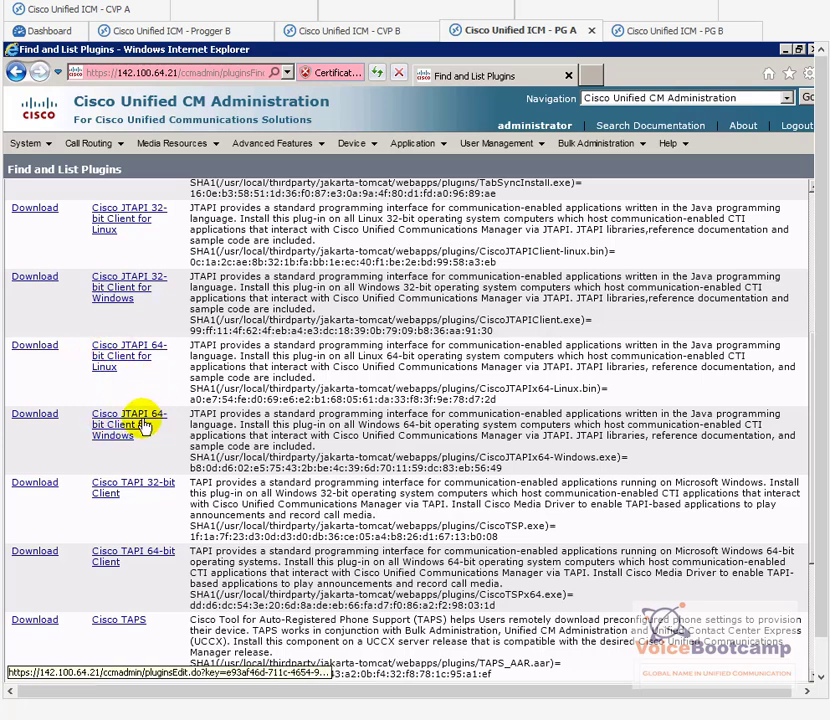
# Step: Save CiscoJTAPIx64-Windows.exe to Downloads, run the installer, and minimize the browser
pyautogui.click(41, 413)
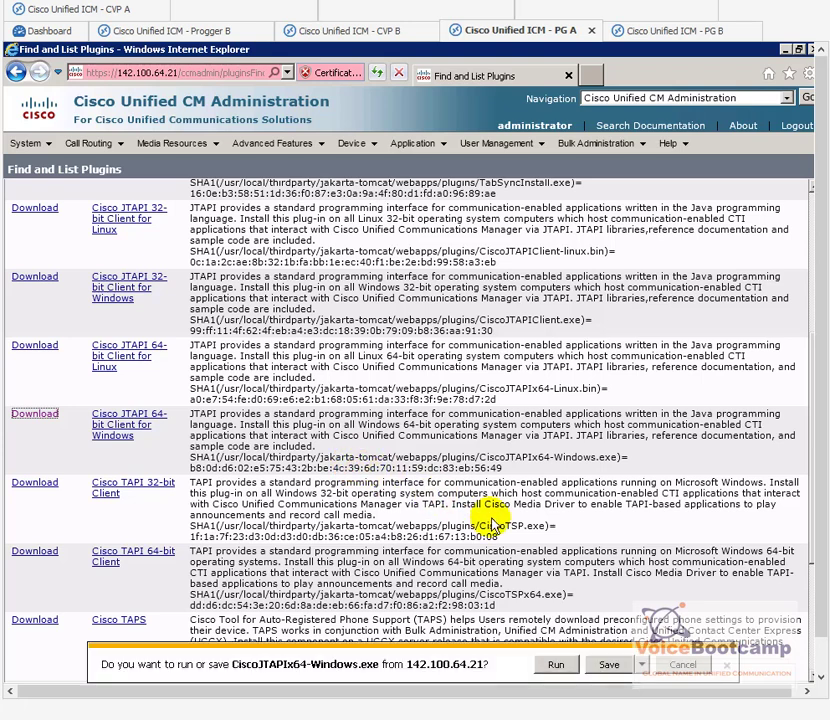
pyautogui.click(643, 666)
pyautogui.click(668, 651)
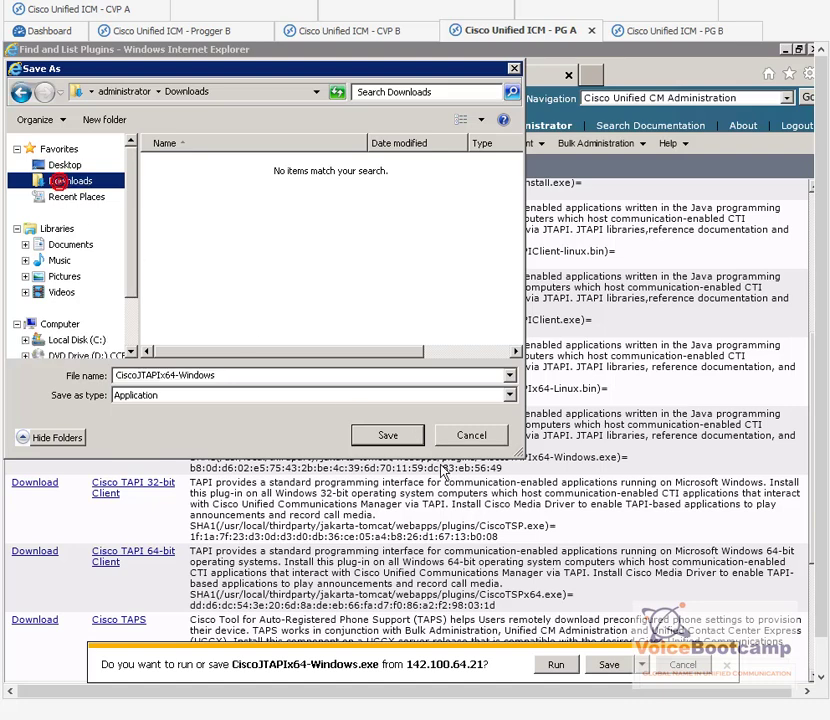
pyautogui.click(390, 437)
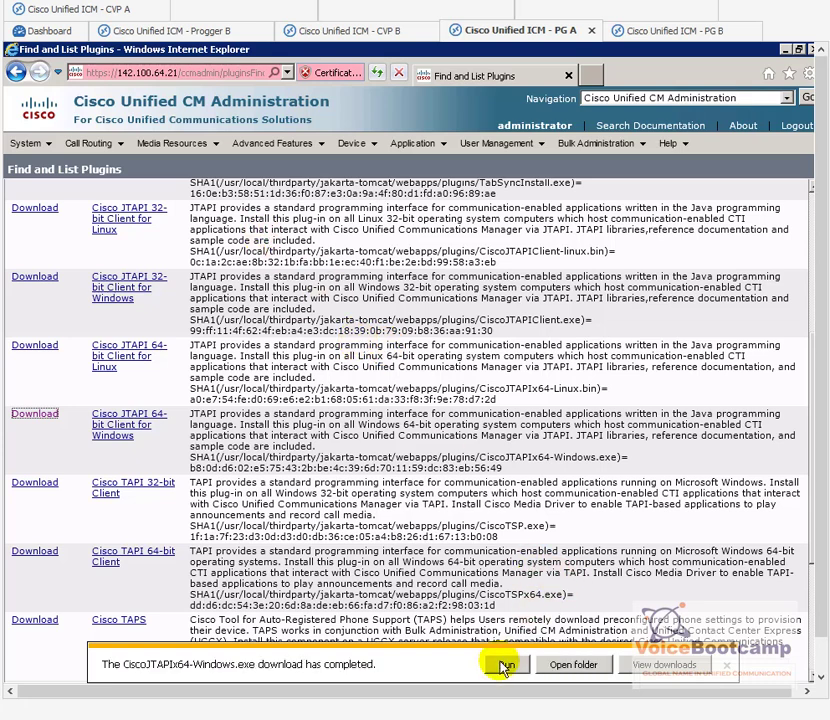
pyautogui.click(506, 666)
pyautogui.click(786, 51)
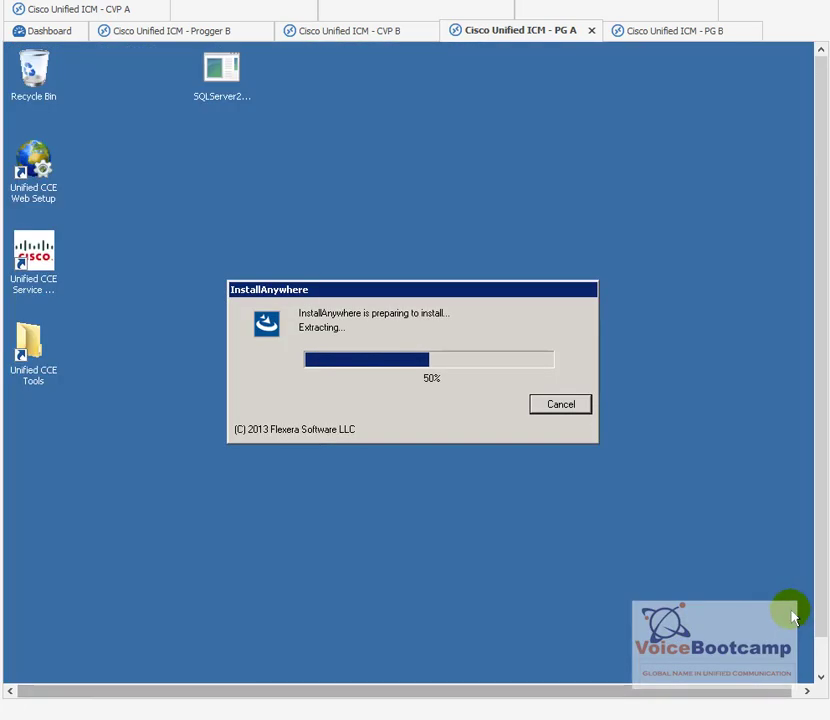
pyautogui.moveTo(820, 618); pyautogui.dragTo(820, 655)
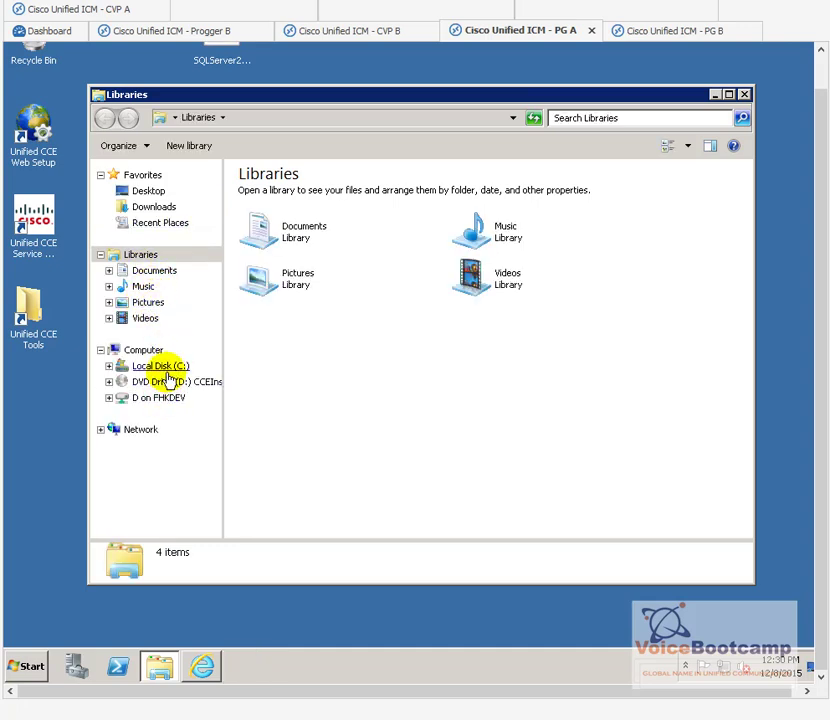
# Step: Show the local Downloads folder and open the \\142.100.64.65\c$ share from Run
pyautogui.click(154, 209)
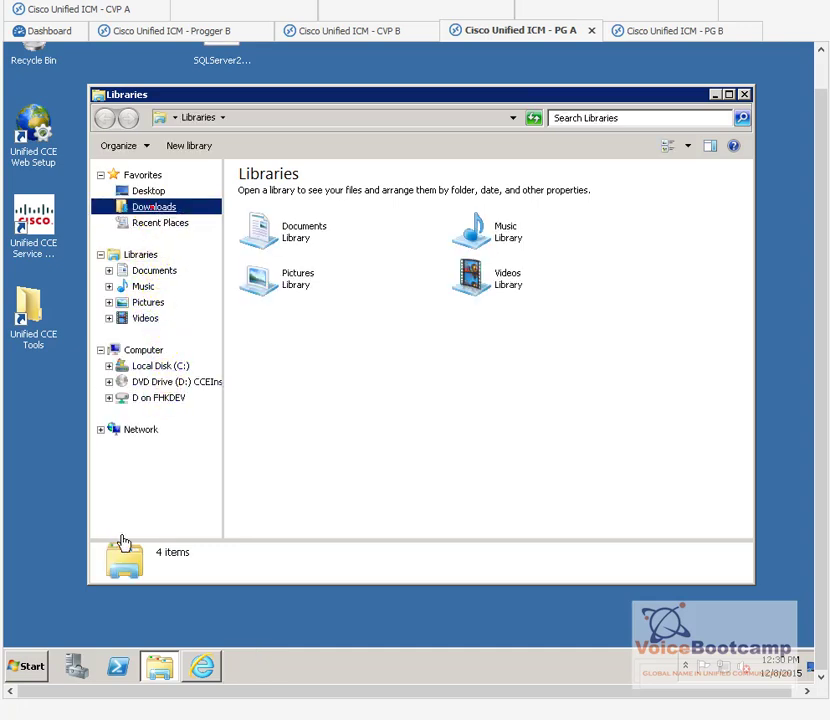
pyautogui.click(28, 665)
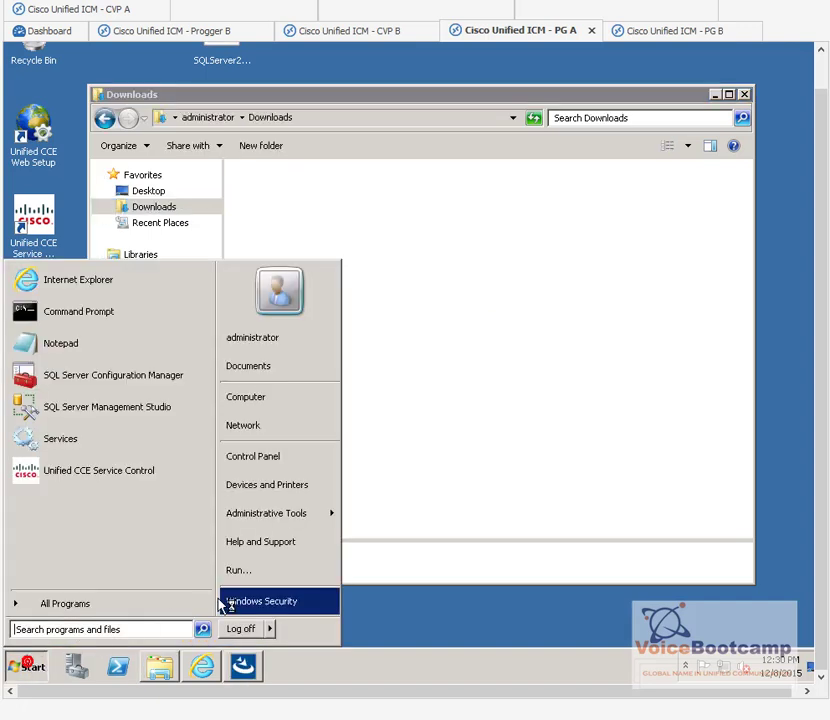
pyautogui.click(249, 580)
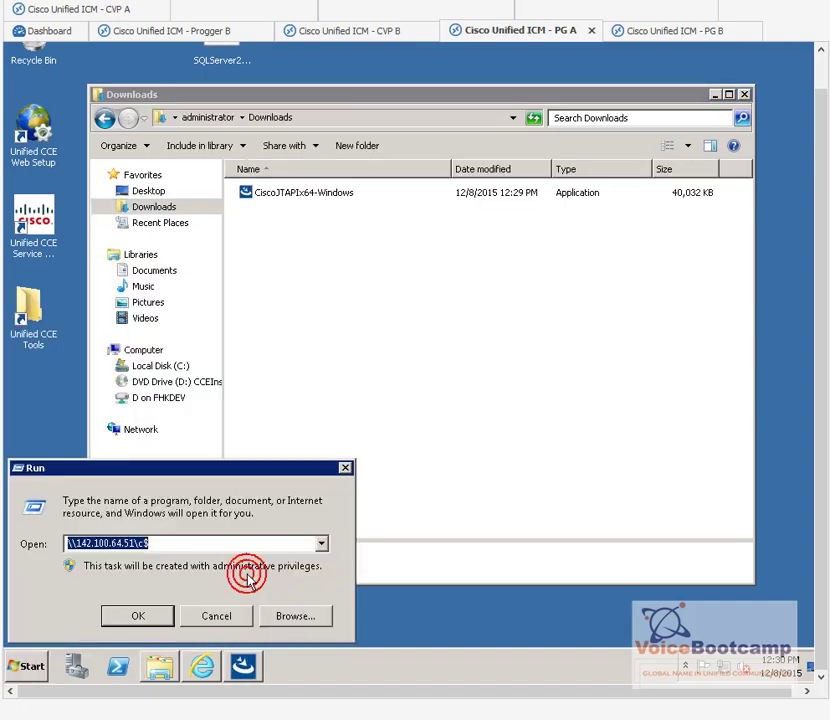
pyautogui.press('End')
pyautogui.press('Left')
pyautogui.press('Left')
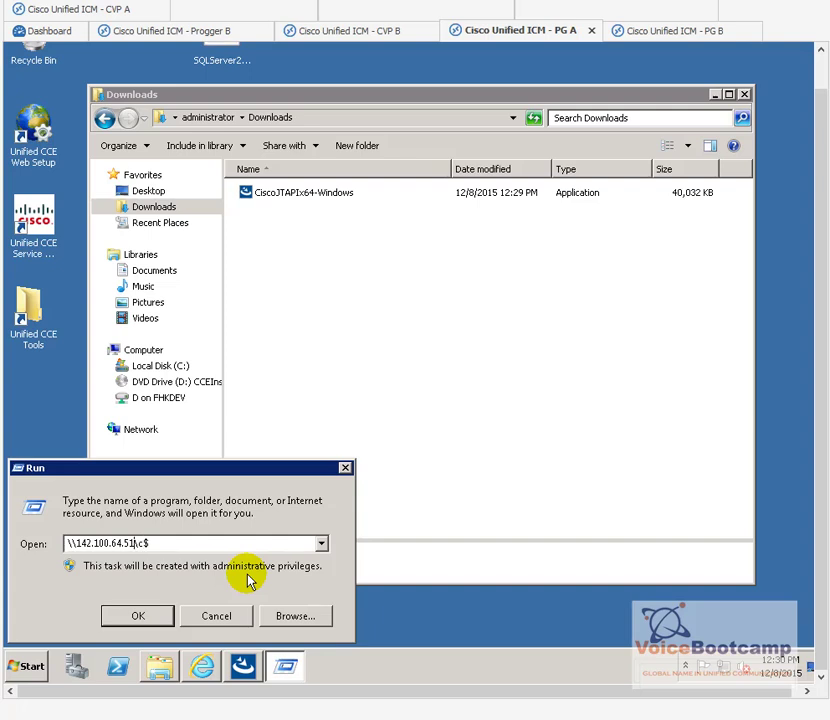
pyautogui.press('BackSpace')
pyautogui.press('BackSpace')
pyautogui.press('BackSpace')
pyautogui.write('65\\')
pyautogui.press('Return')
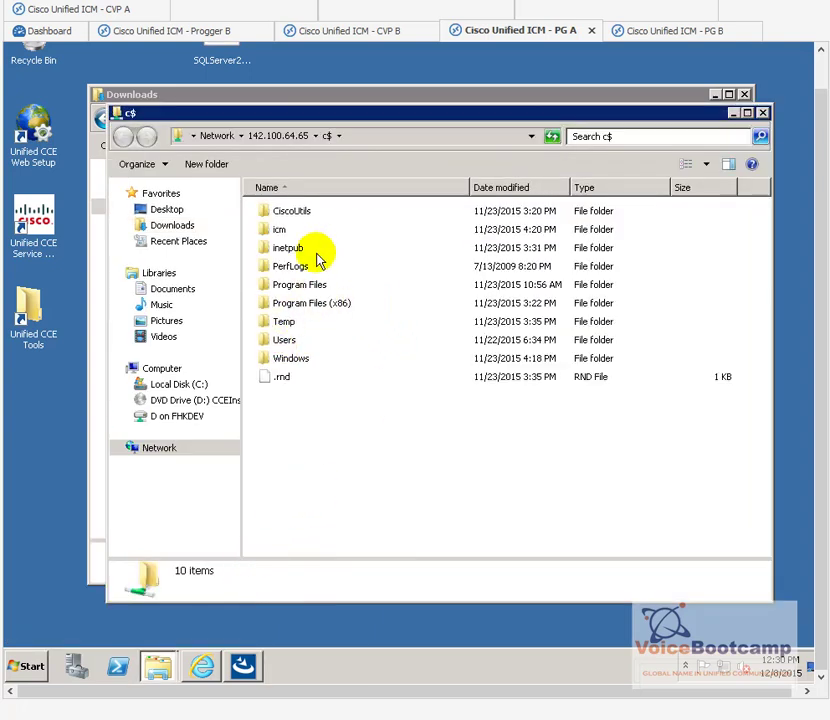
# Step: Go to Users > administrator.CORP > Downloads and place it beside the local Downloads window
pyautogui.doubleClick(285, 339)
pyautogui.doubleClick(310, 230)
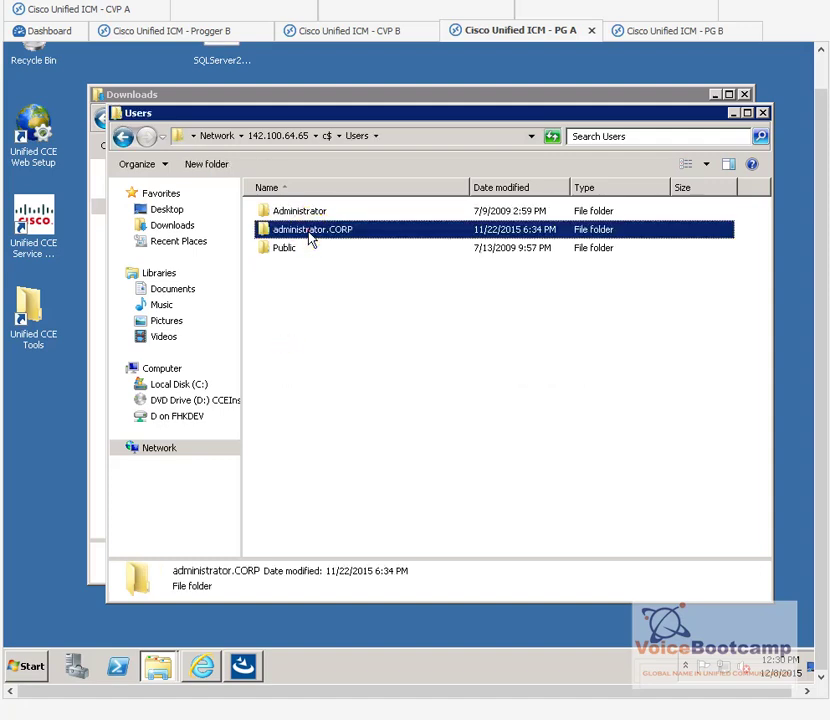
pyautogui.doubleClick(296, 247)
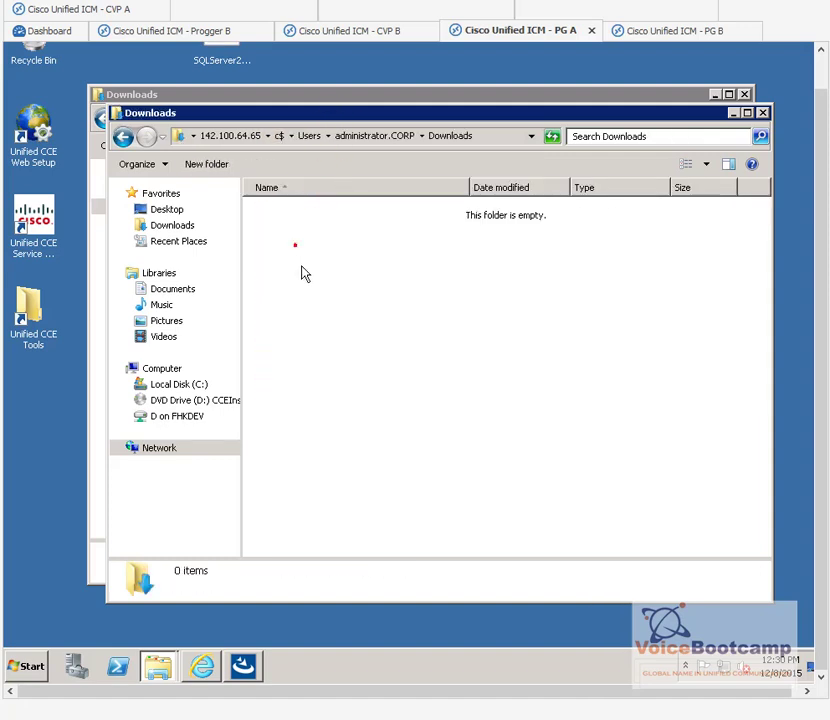
pyautogui.moveTo(309, 114); pyautogui.dragTo(485, 310)
pyautogui.moveTo(293, 191); pyautogui.dragTo(513, 450)
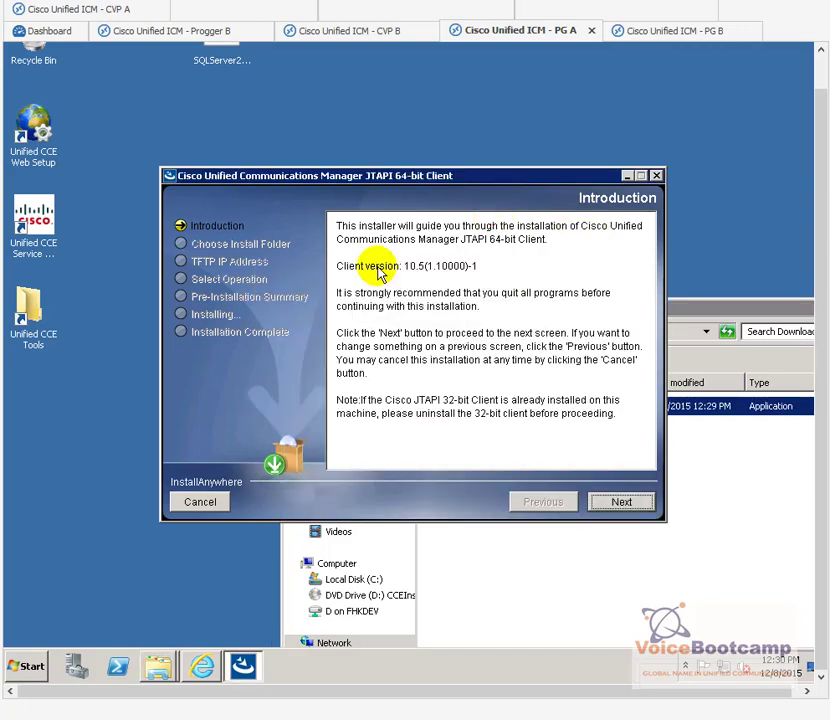
# Step: Install the JTAPI client on PG A in the default folder with TFTP server 142.100.64.21
pyautogui.click(610, 504)
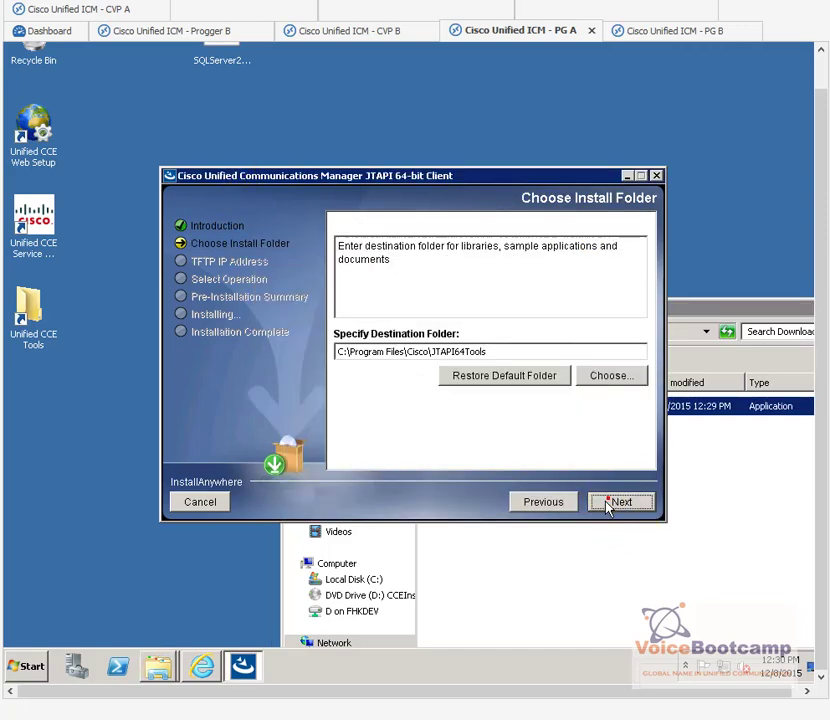
pyautogui.click(619, 507)
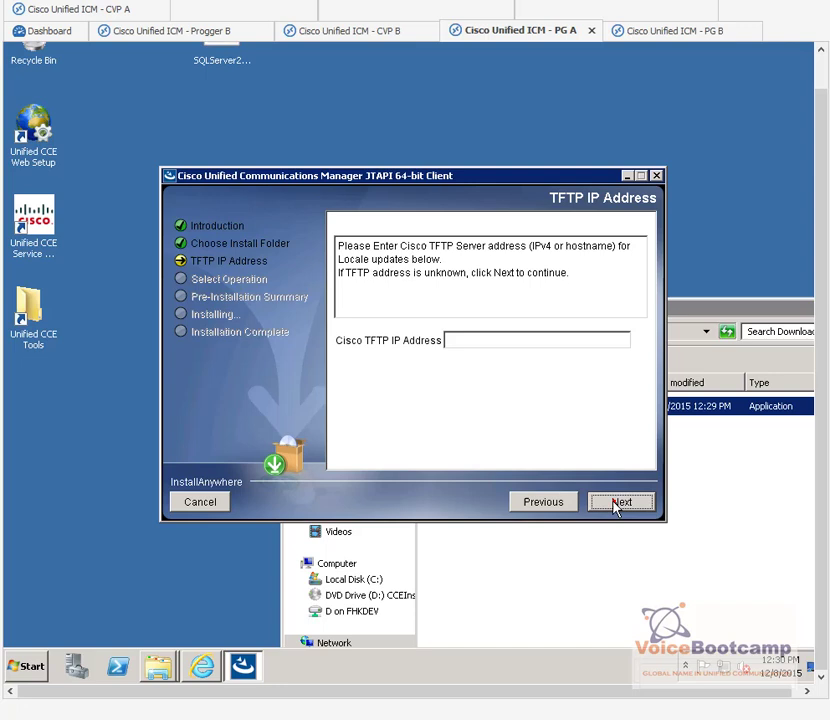
pyautogui.click(450, 338)
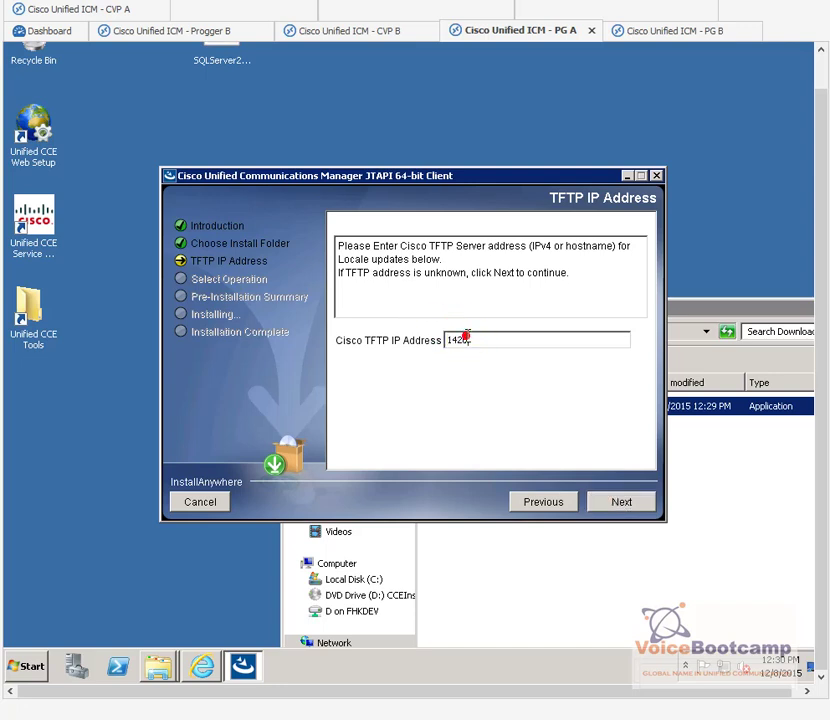
pyautogui.write('142.100.64')
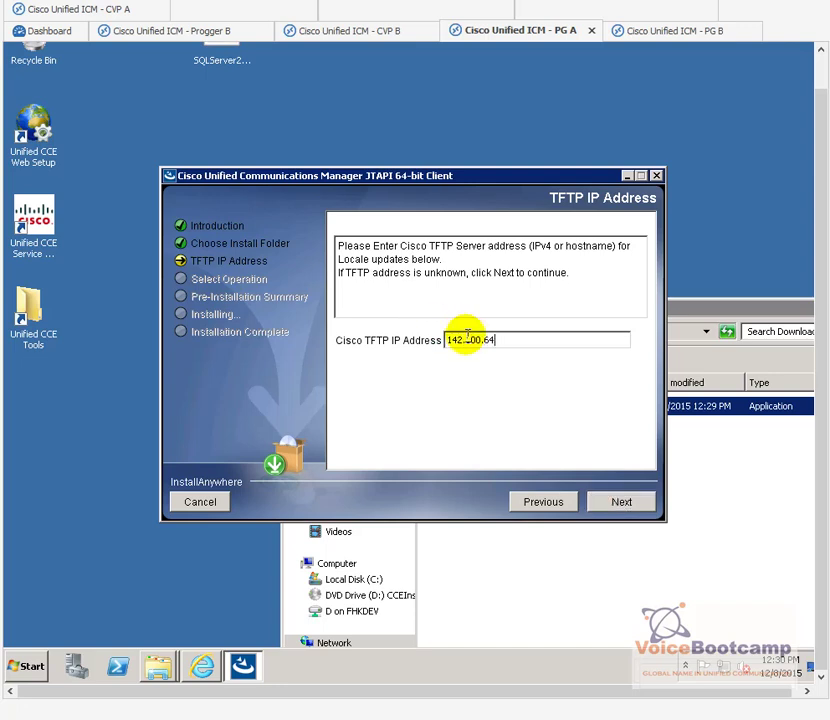
pyautogui.write('.21')
pyautogui.click(626, 504)
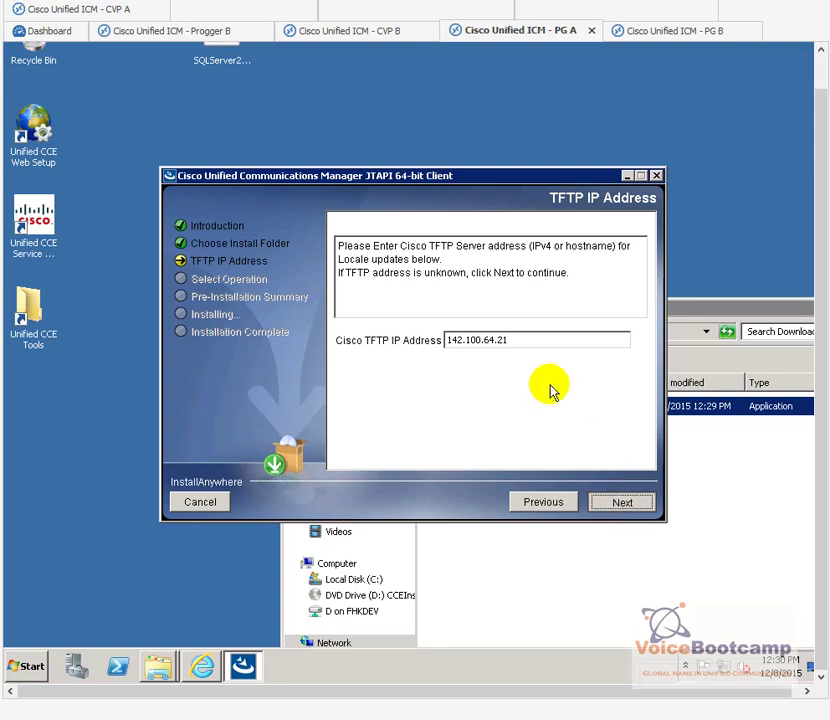
pyautogui.click(595, 497)
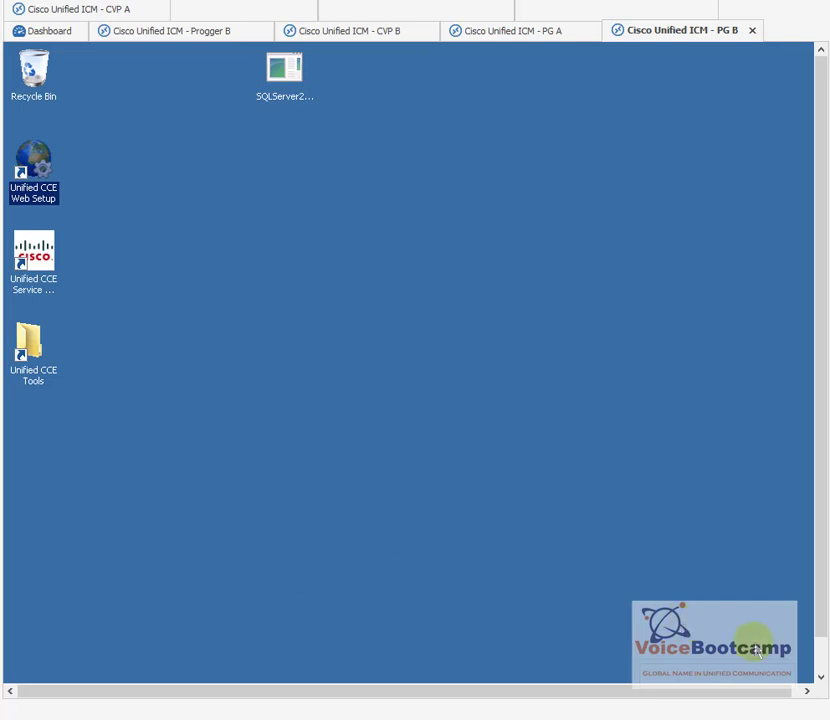
# Step: Run the CiscoJTAPIx64-Windows installer from PG B's Downloads folder
pyautogui.click(818, 657)
pyautogui.click(165, 670)
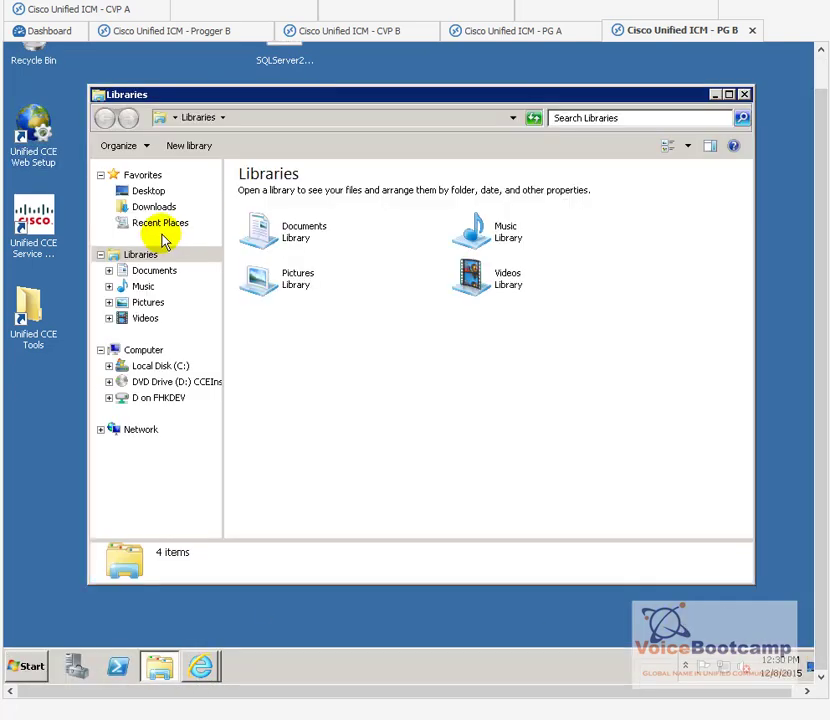
pyautogui.click(163, 207)
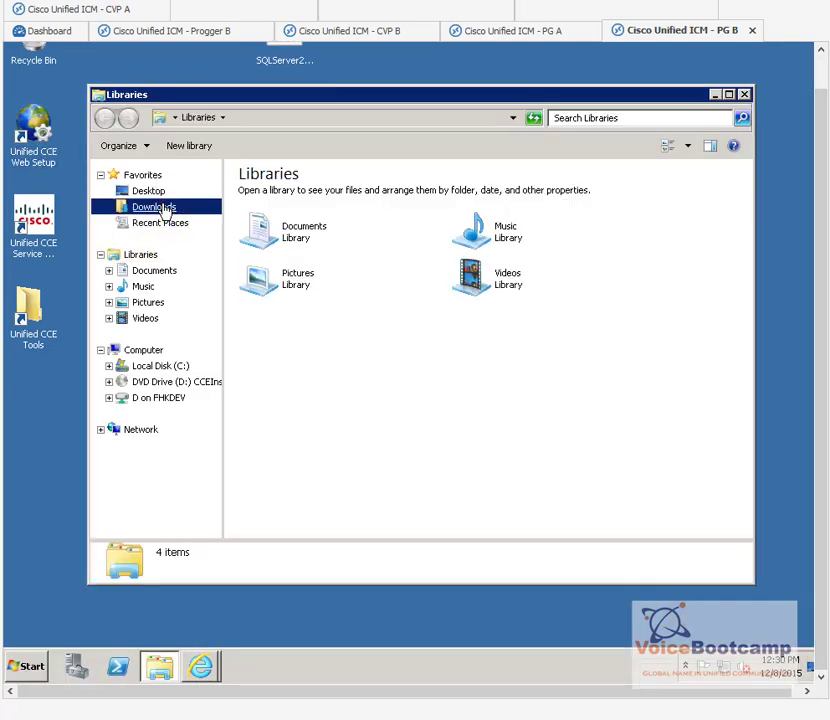
pyautogui.doubleClick(313, 196)
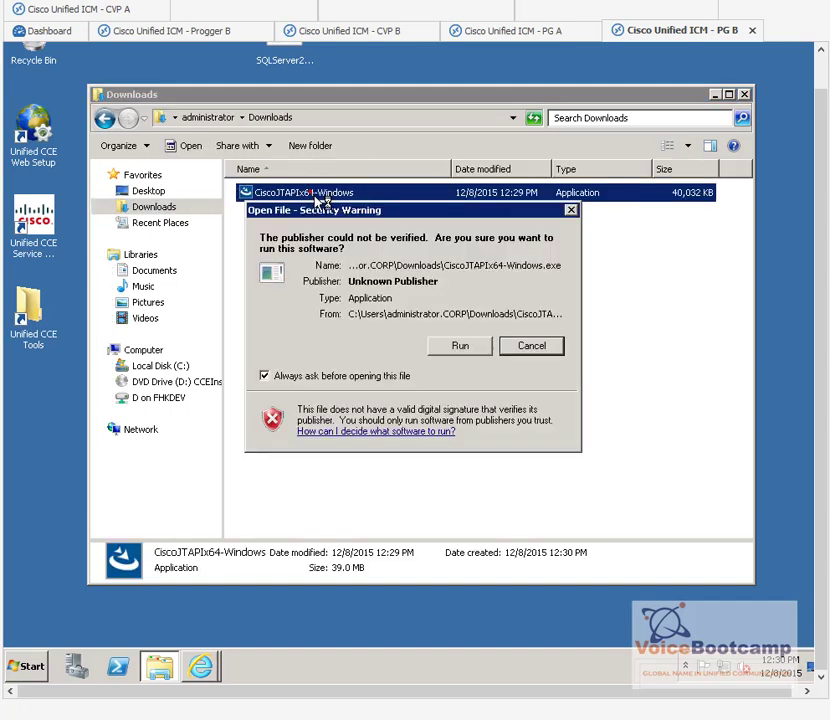
pyautogui.click(466, 350)
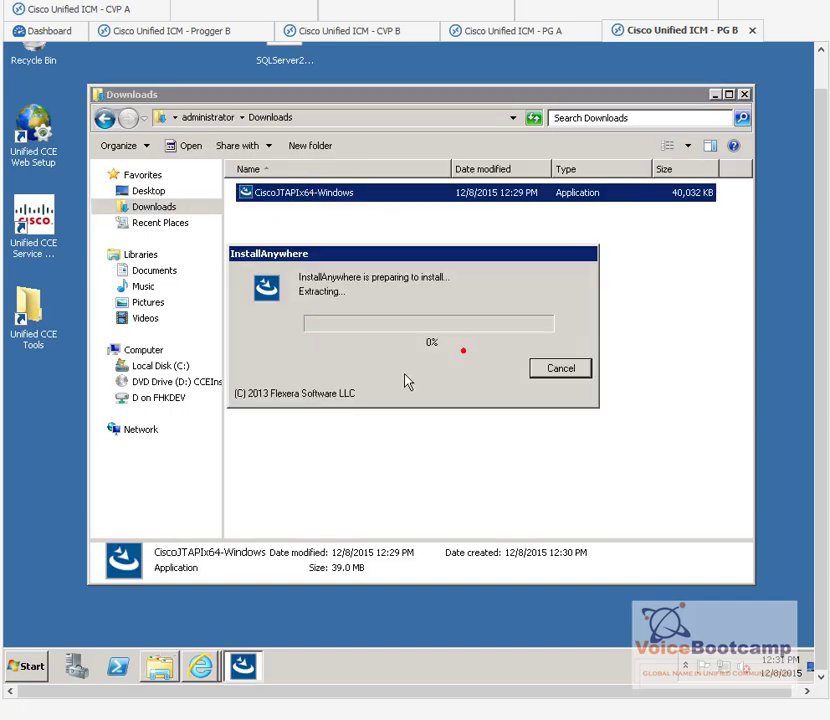
pyautogui.click(715, 94)
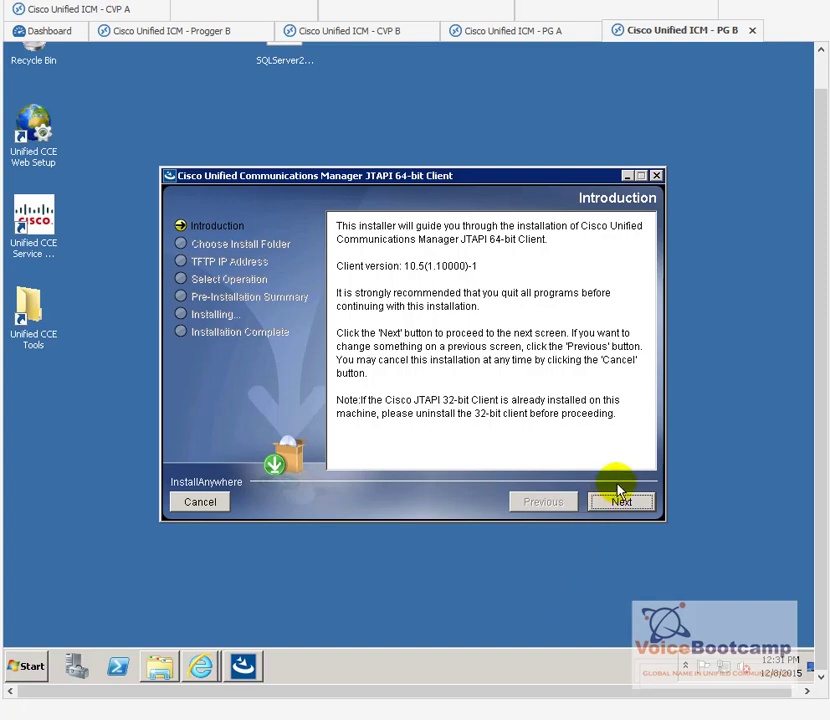
# Step: Keep the default install folder and enter TFTP server 142.100.64.21
pyautogui.click(610, 506)
pyautogui.click(610, 508)
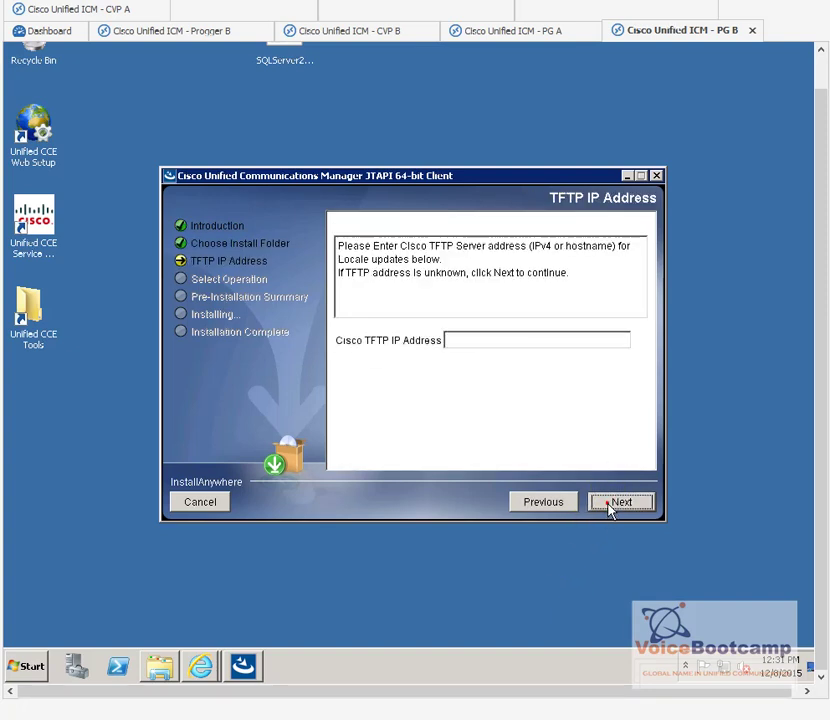
pyautogui.click(476, 342)
pyautogui.write('142.100')
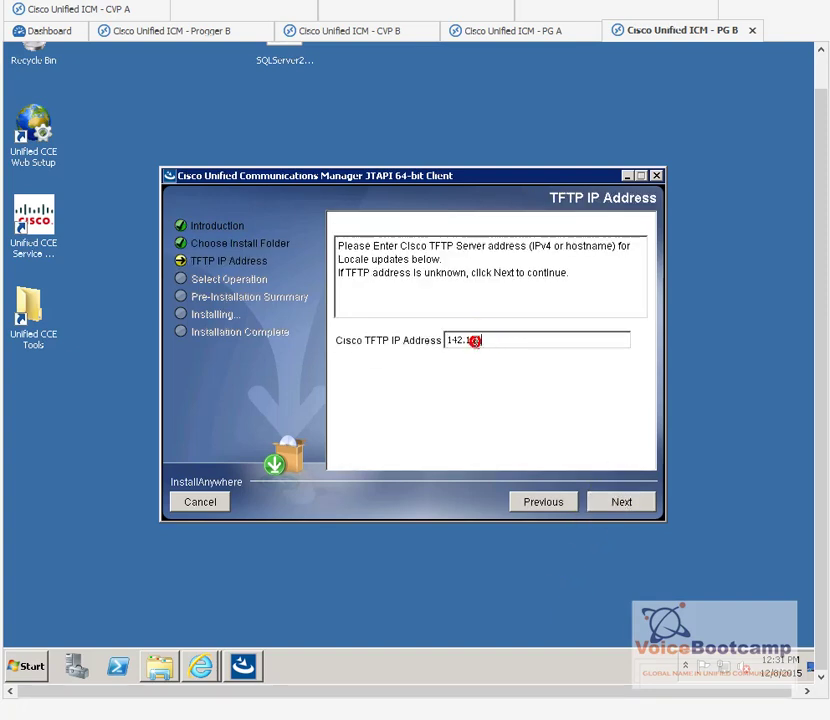
pyautogui.write('.64.21')
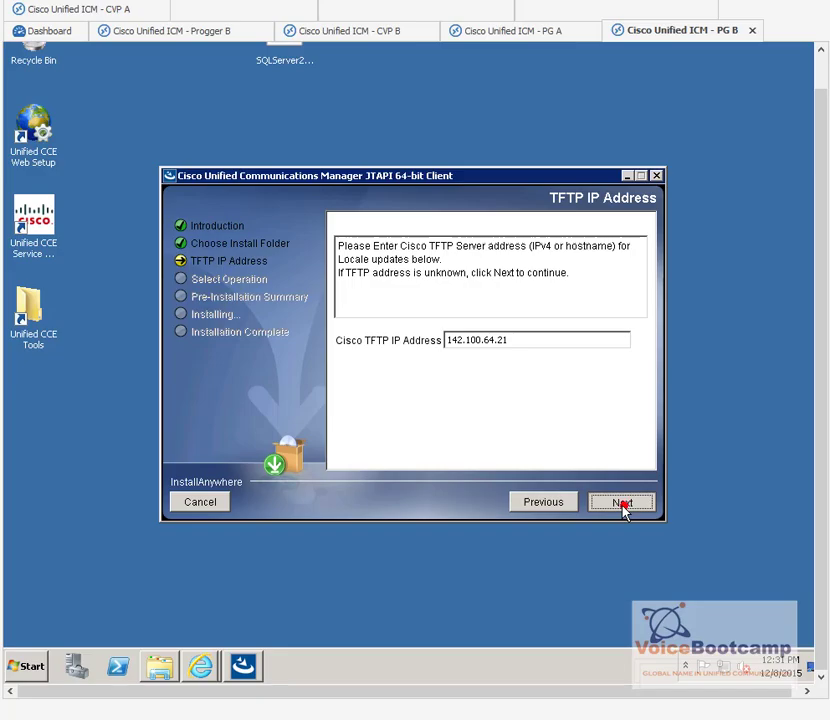
pyautogui.click(622, 503)
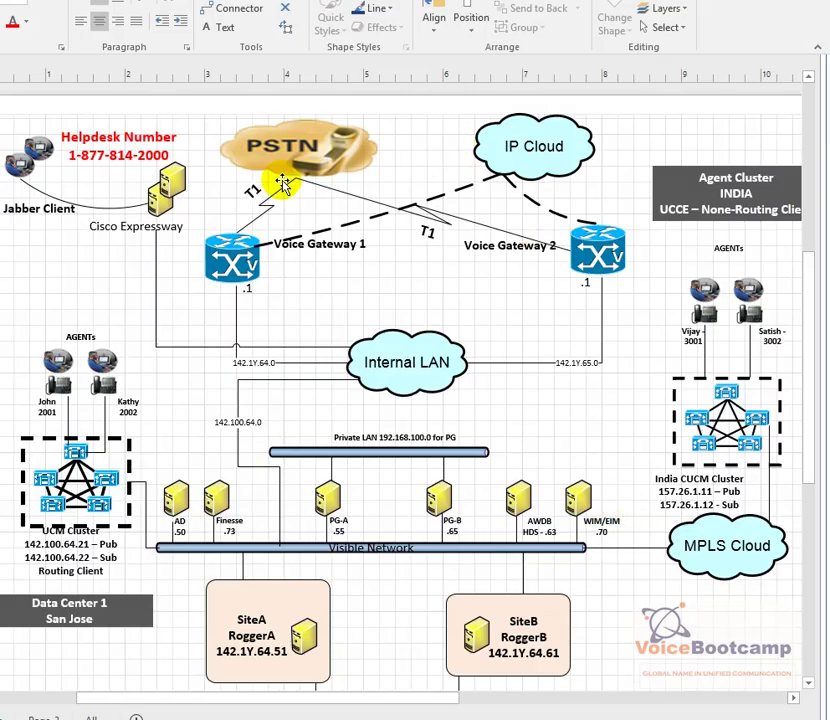
# Step: Type a second helpdesk phone number on a new line below the existing one in the Visio note
pyautogui.click(90, 163)
pyautogui.click(90, 163)
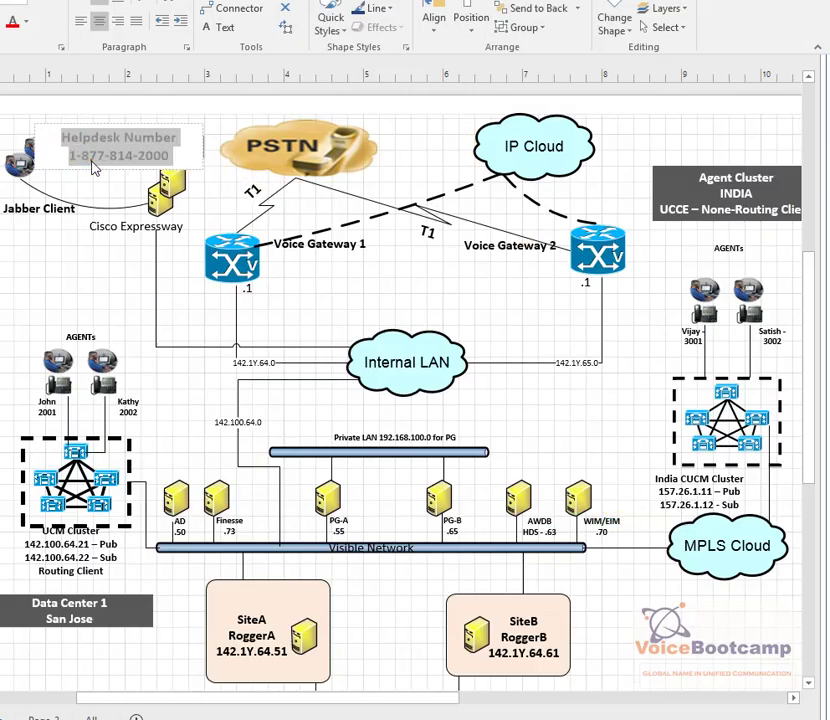
pyautogui.click(177, 158)
pyautogui.press('Return')
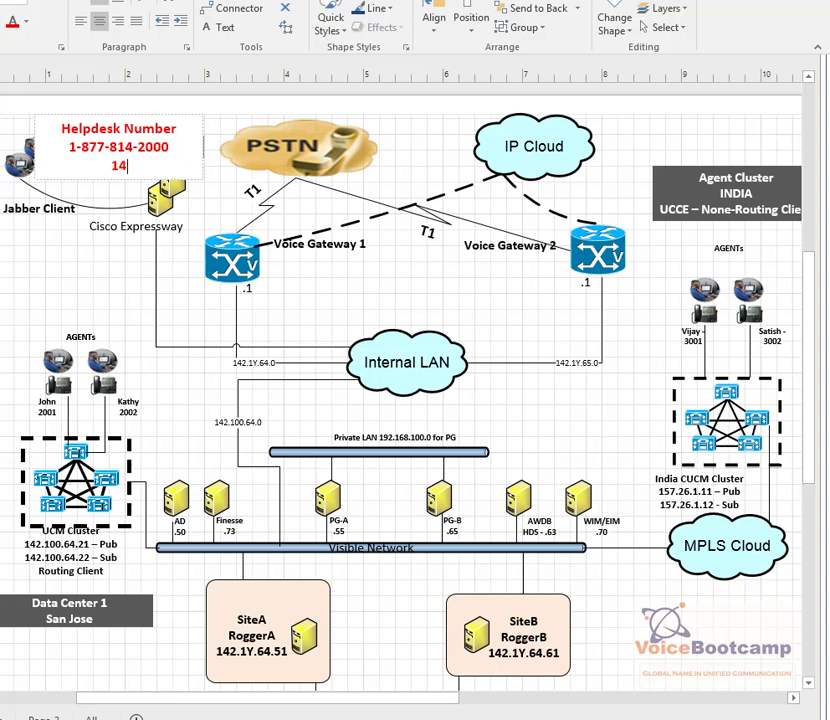
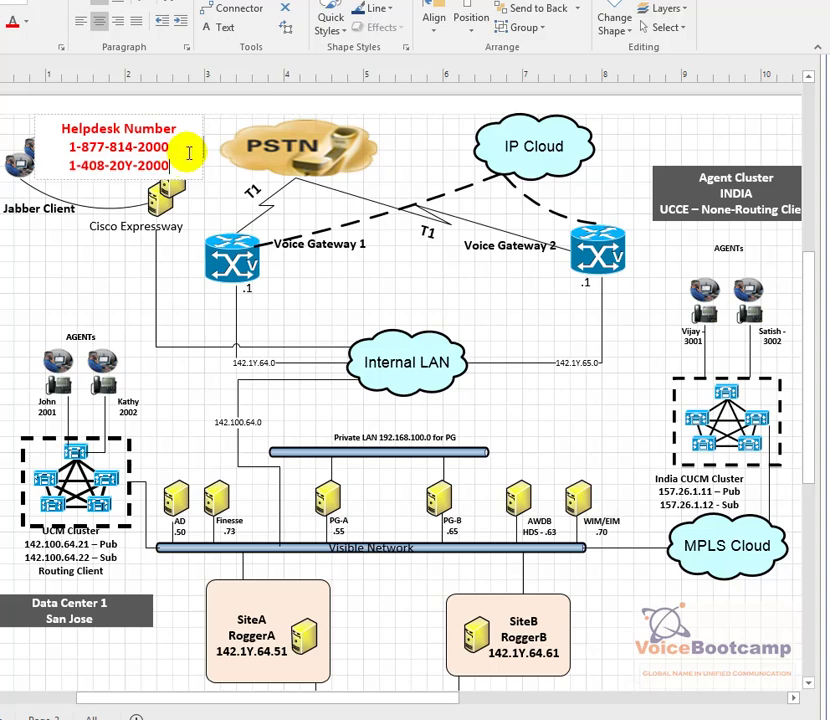
pyautogui.click(78, 293)
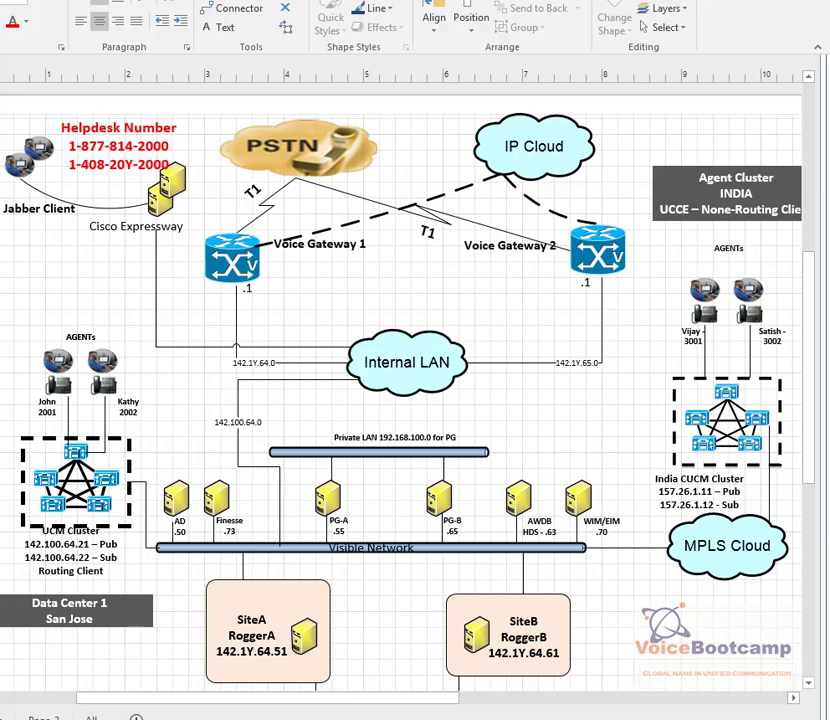
pyautogui.click(83, 650)
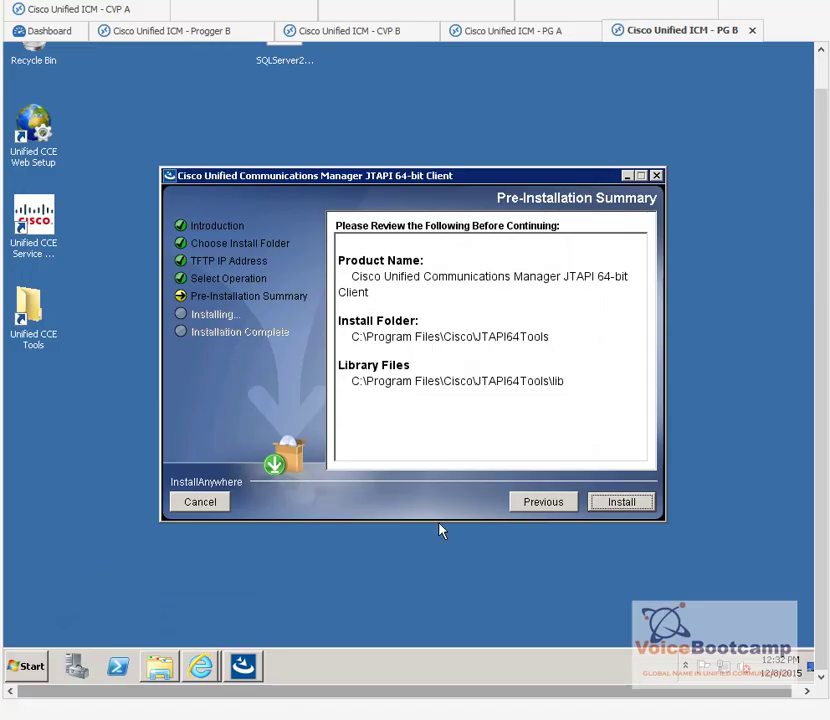
# Step: Install JTAPI on PG B, then close the finished installer and the Downloads window
pyautogui.click(615, 503)
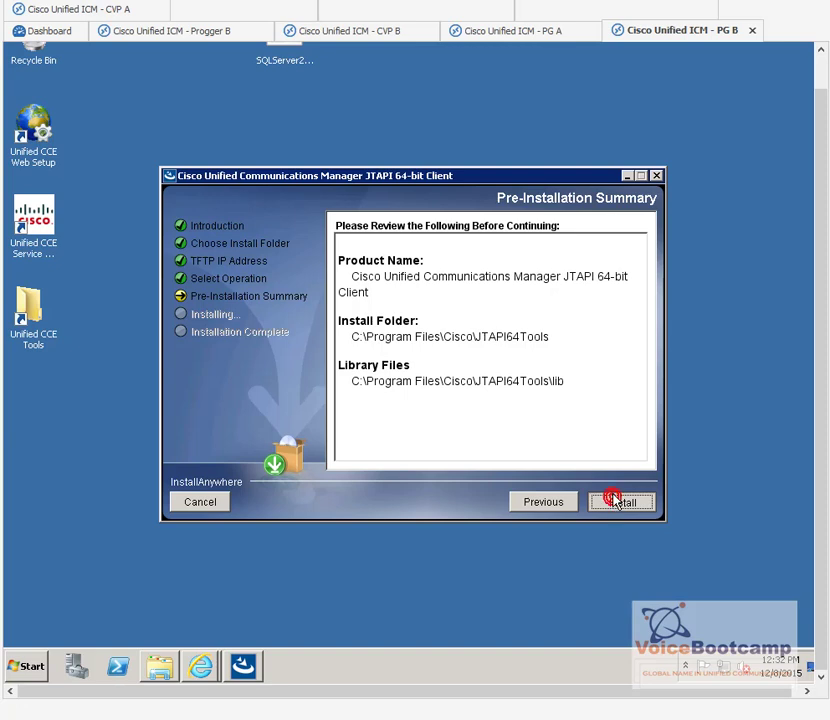
pyautogui.click(616, 501)
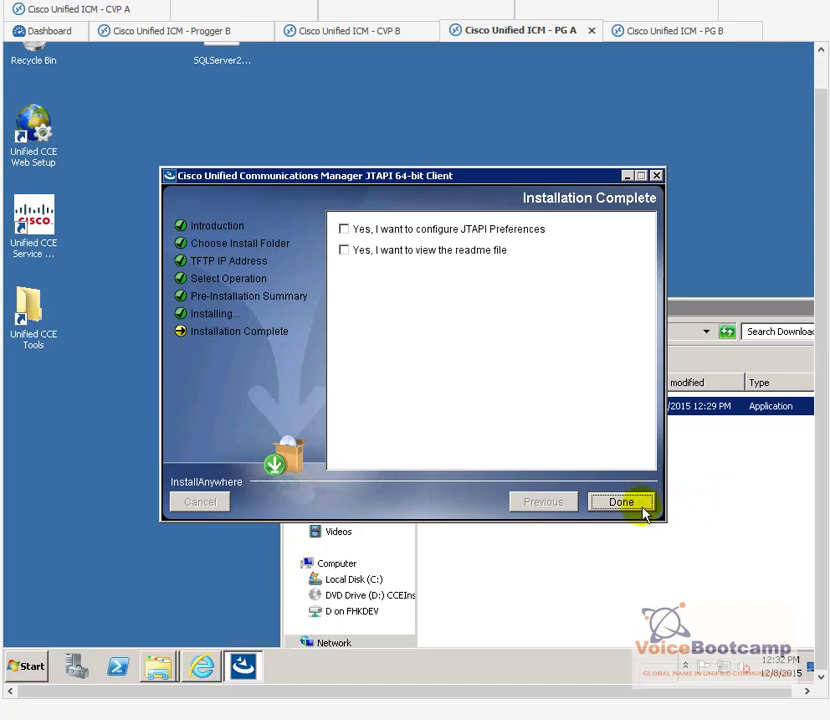
pyautogui.click(639, 502)
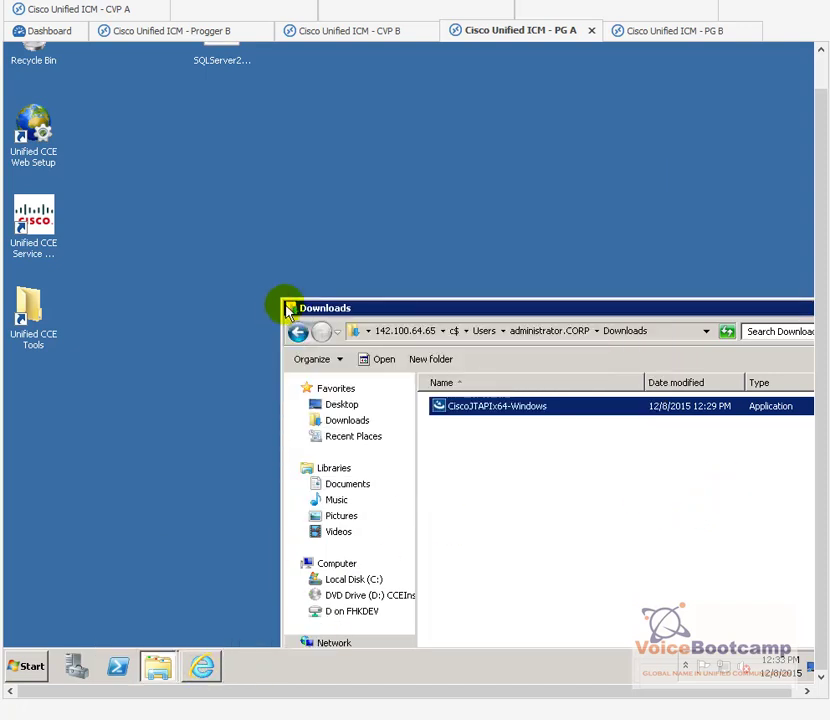
pyautogui.click(287, 309)
pyautogui.click(287, 306)
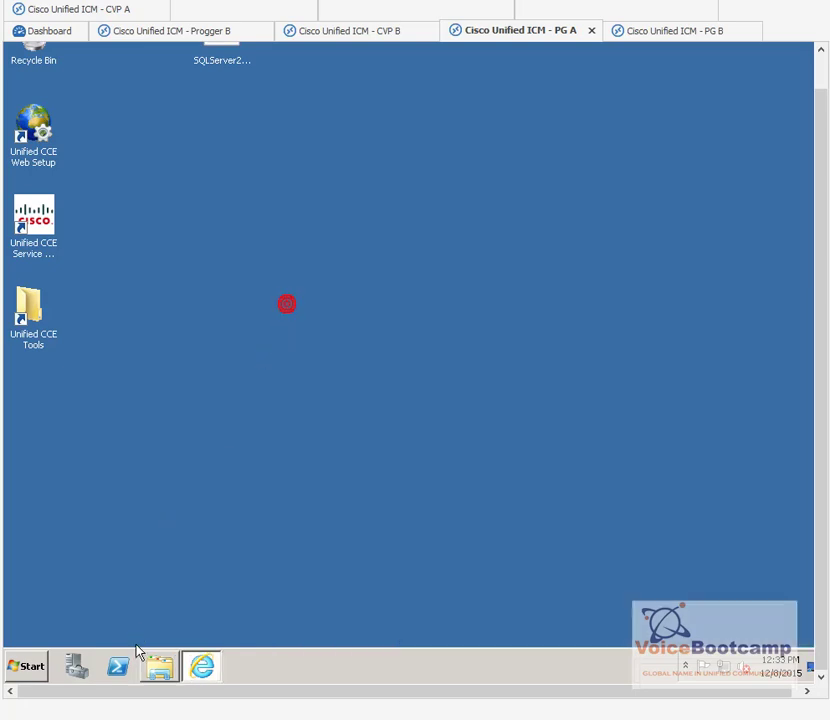
# Step: Start a new application user with User ID pguser
pyautogui.click(201, 664)
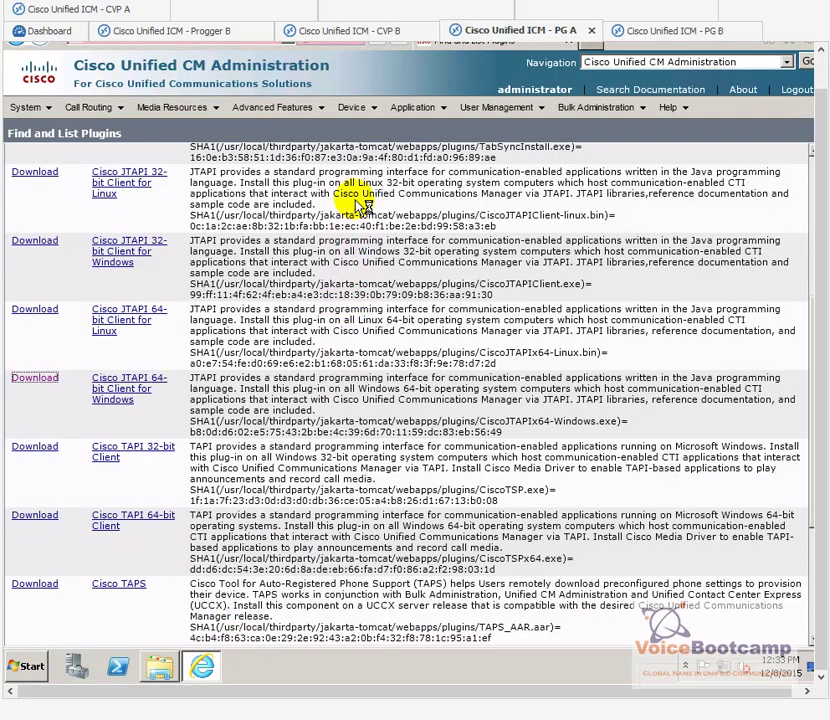
pyautogui.click(490, 110)
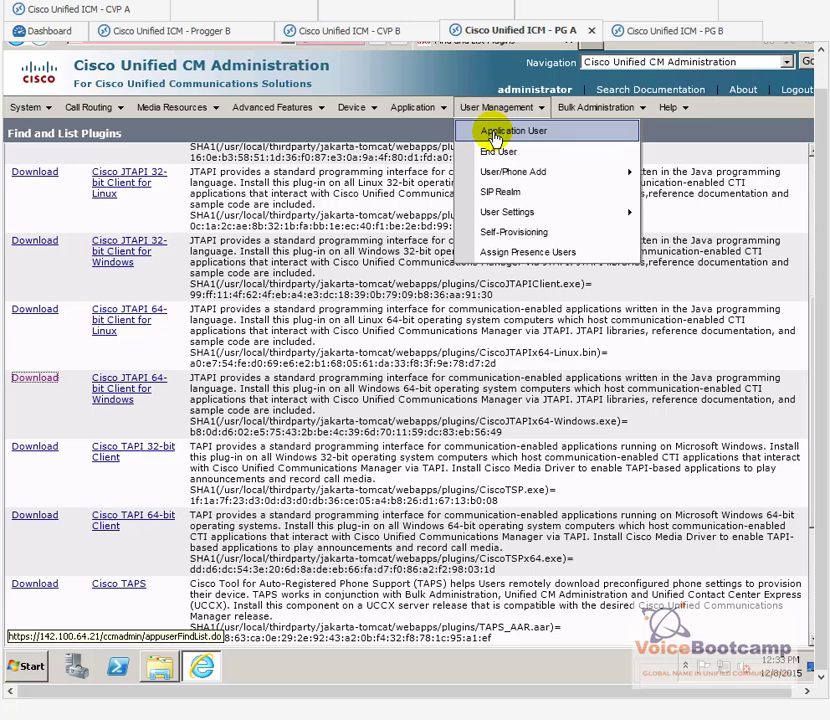
pyautogui.click(495, 138)
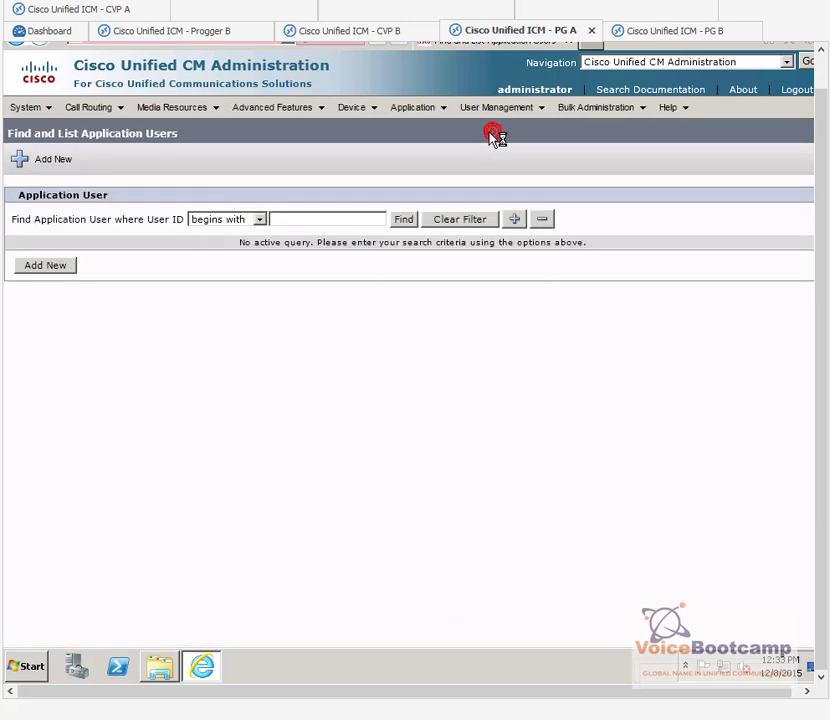
pyautogui.click(45, 266)
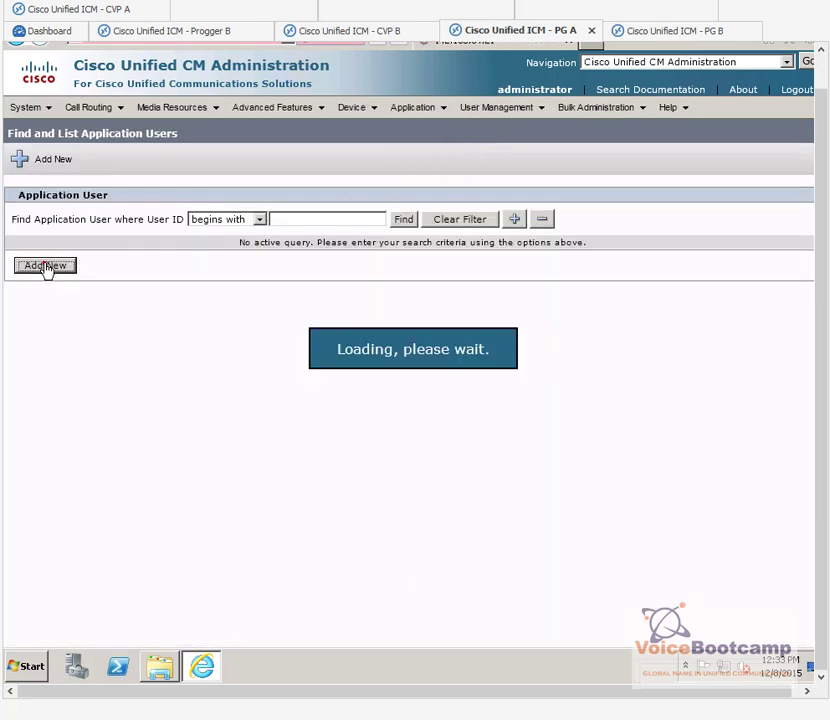
pyautogui.click(165, 271)
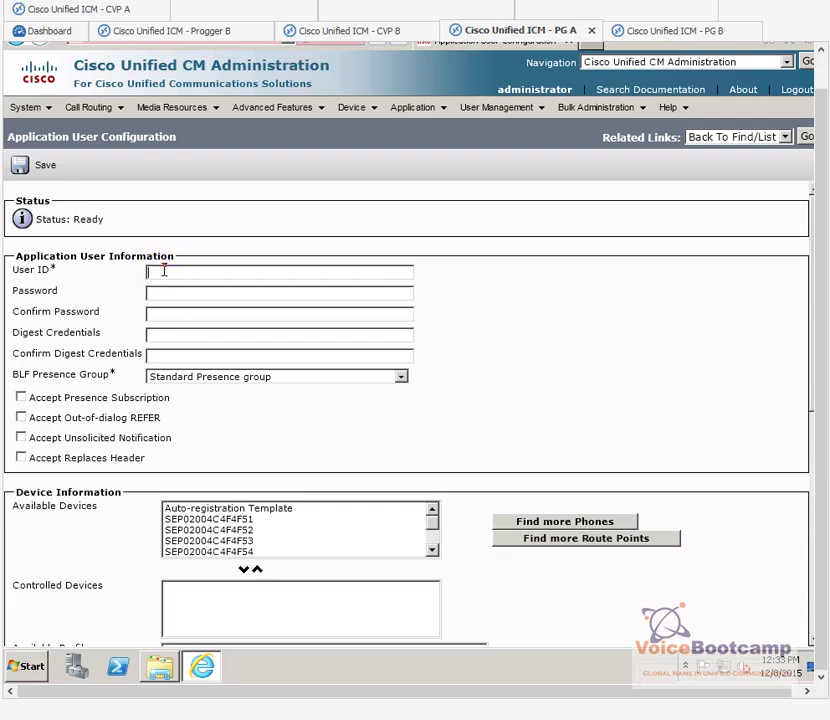
pyautogui.write('pguser')
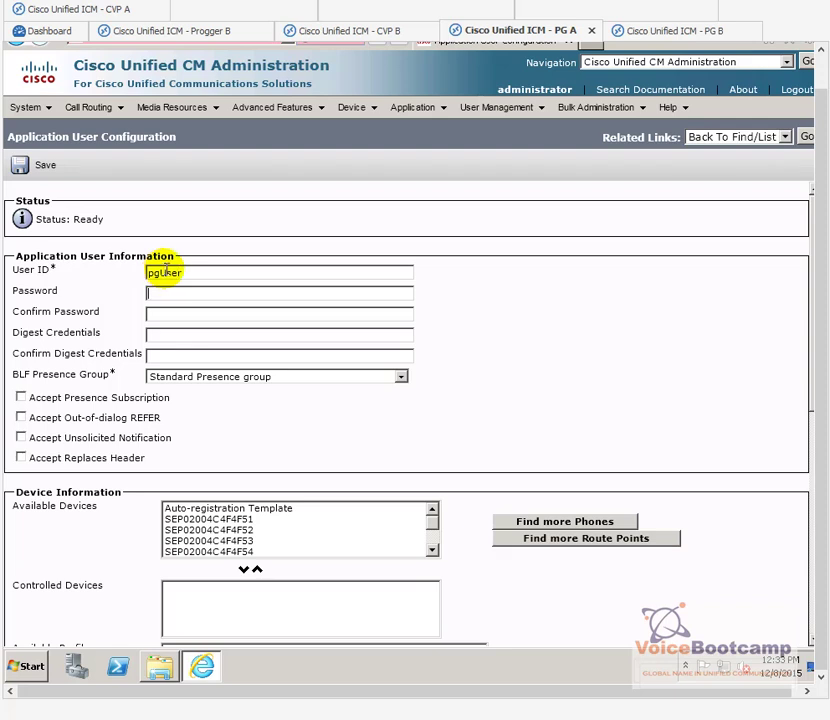
pyautogui.click(240, 276)
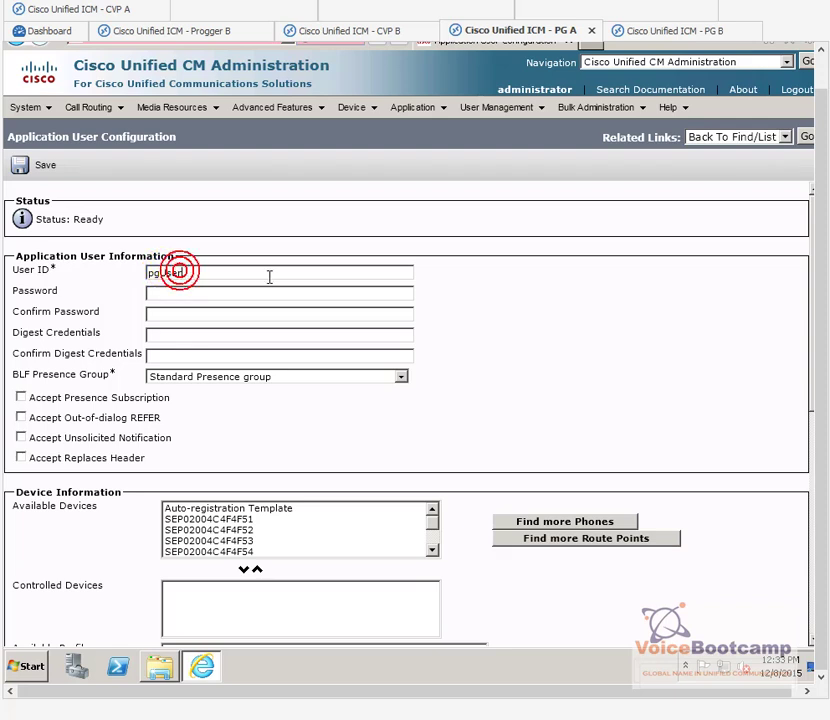
pyautogui.click(269, 277)
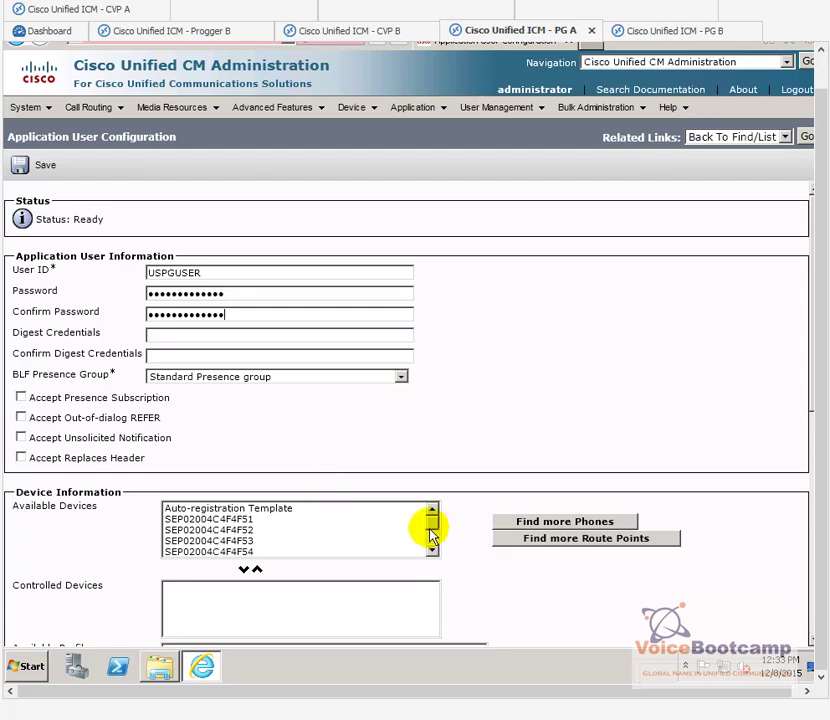
# Step: Add phones SEP02004C4F4F53 through SEP02004C4F4F57 as controlled devices and save the user
pyautogui.click(252, 521)
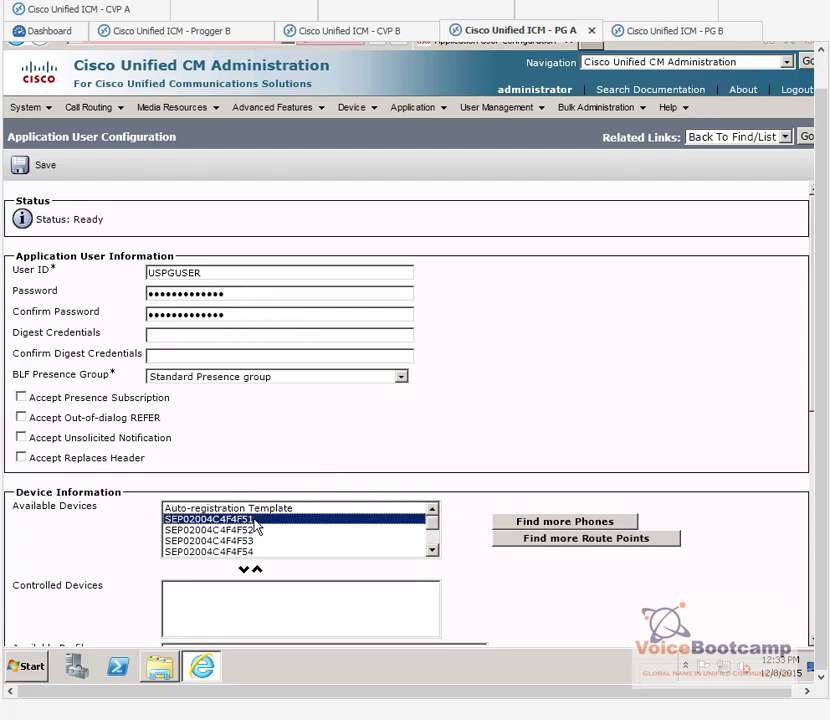
pyautogui.moveTo(256, 531); pyautogui.dragTo(276, 546)
pyautogui.click(432, 510)
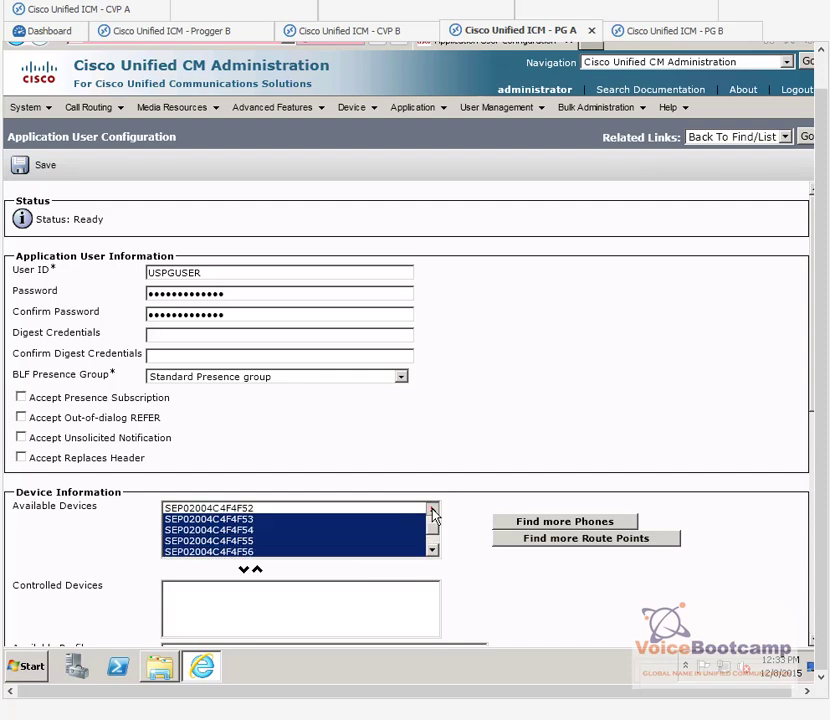
pyautogui.click(243, 569)
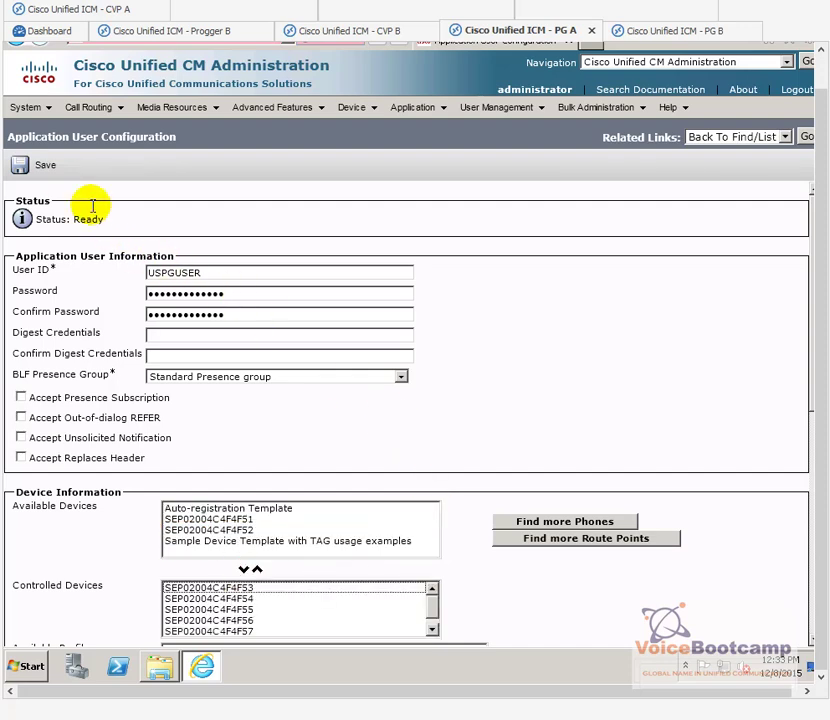
pyautogui.click(37, 169)
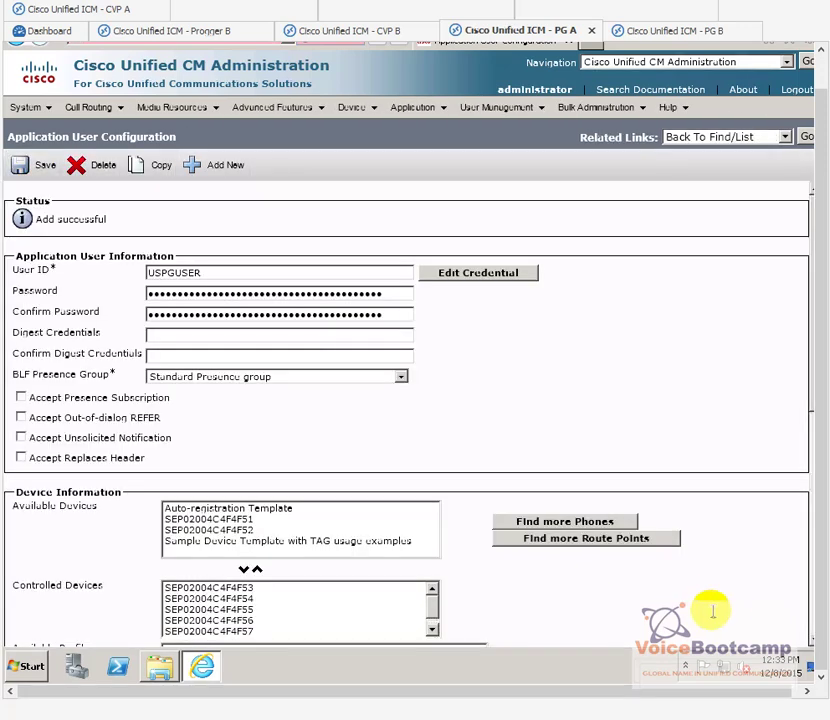
pyautogui.scroll(-5, 710, 608)
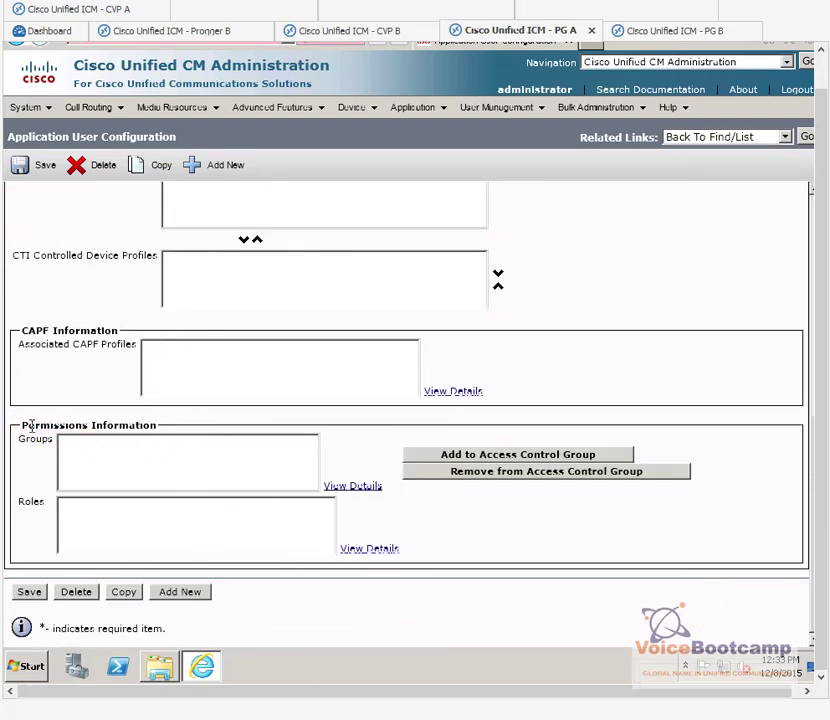
# Step: Add pguser to the Standard CTI Enabled access control group and save
pyautogui.click(460, 455)
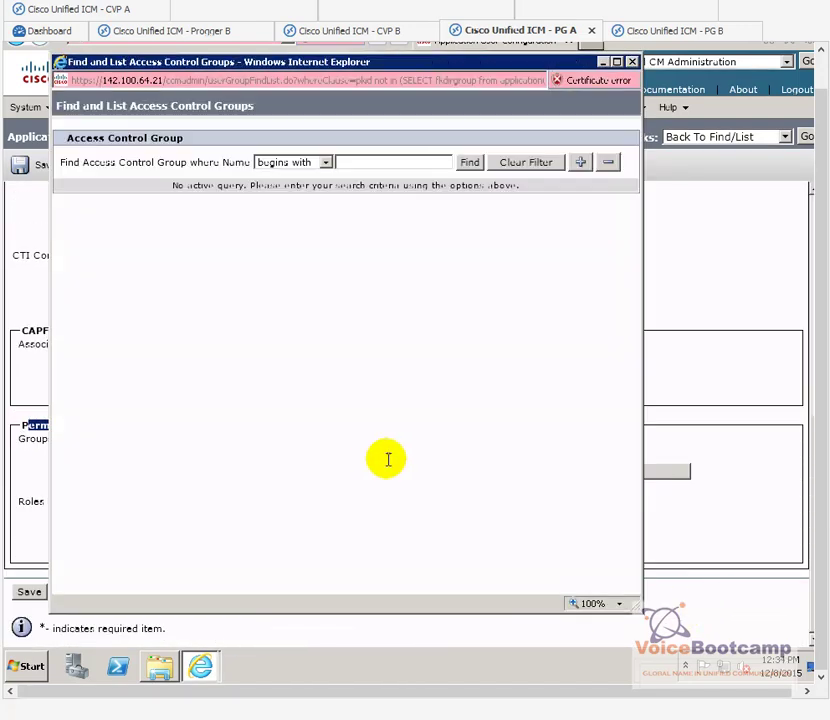
pyautogui.click(470, 163)
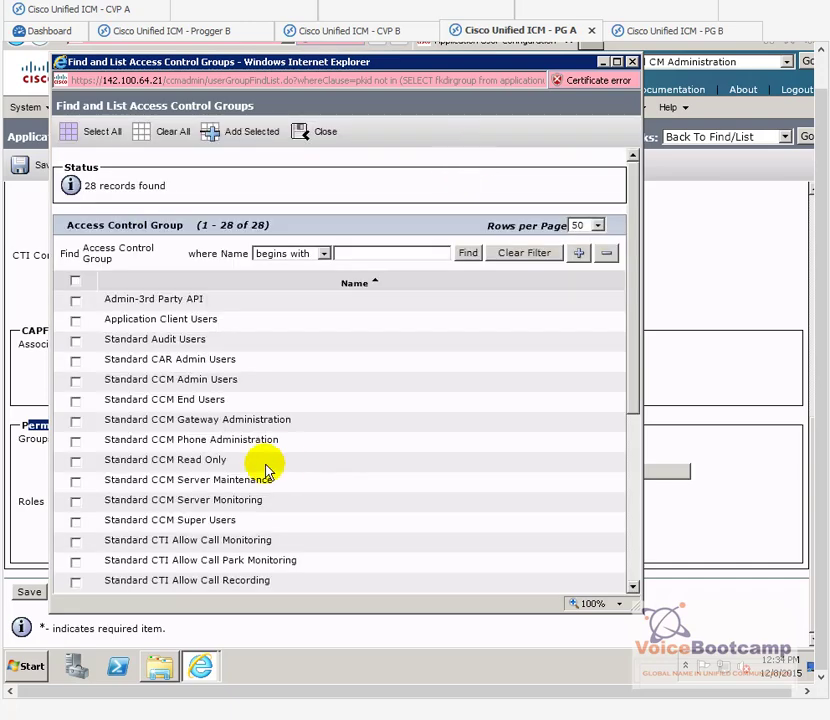
pyautogui.scroll(-4, 298, 469)
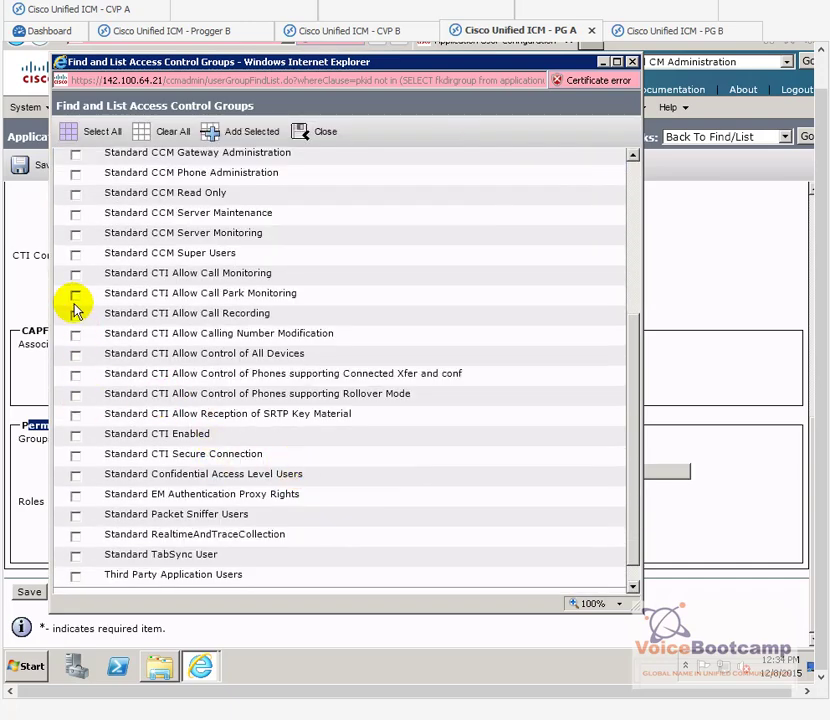
pyautogui.click(76, 436)
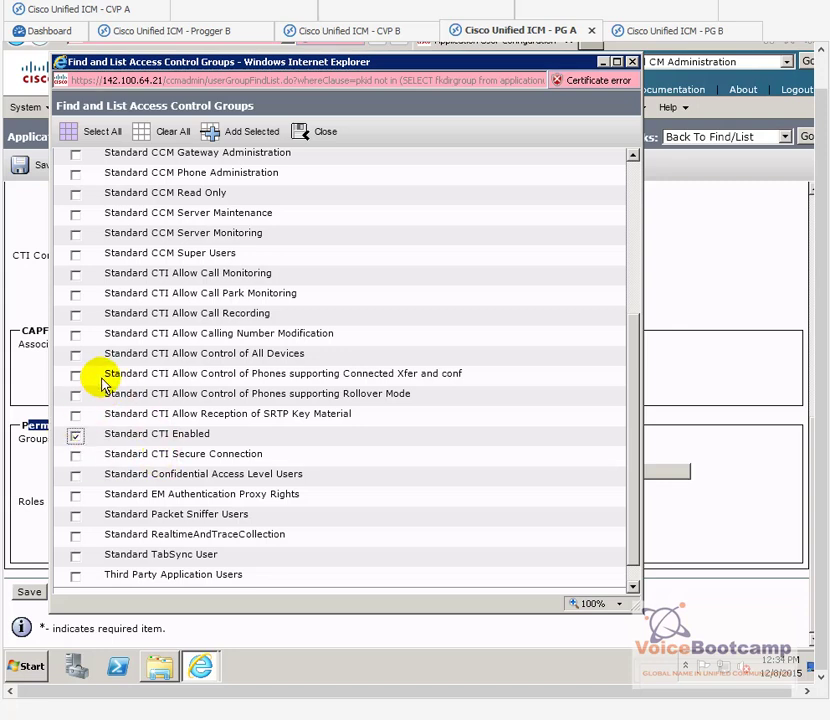
pyautogui.click(236, 136)
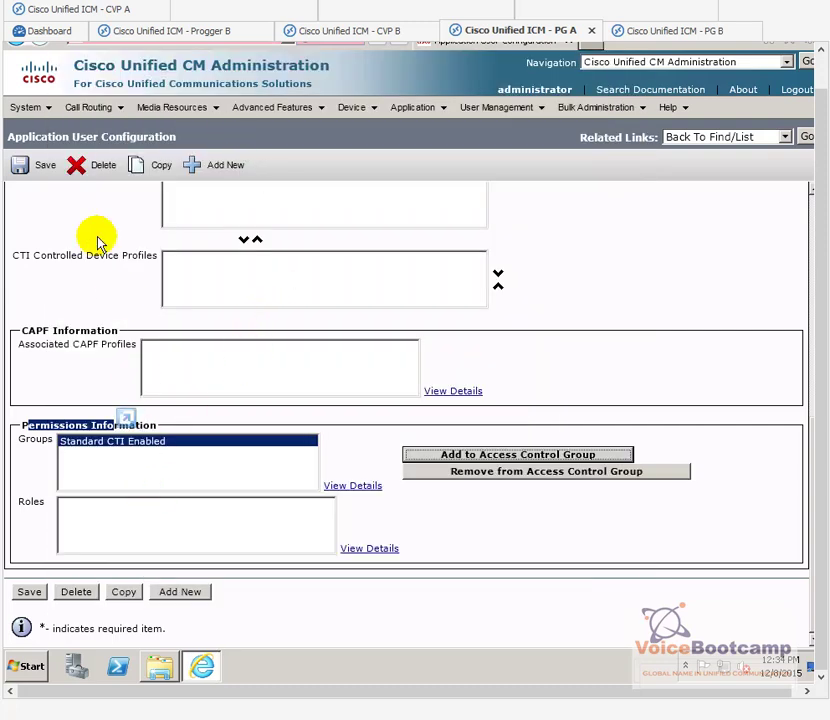
pyautogui.click(30, 170)
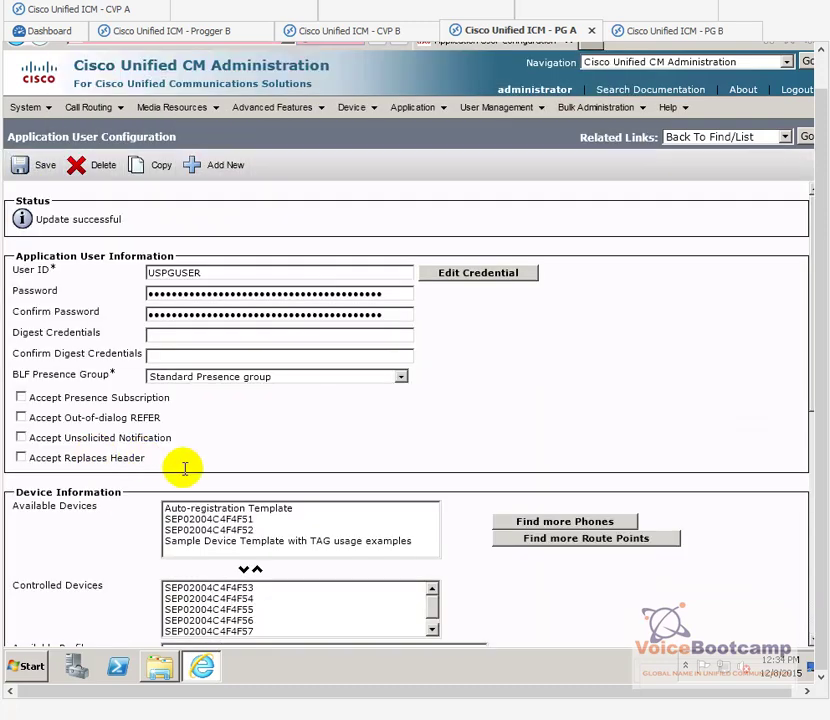
pyautogui.scroll(-1, 182, 470)
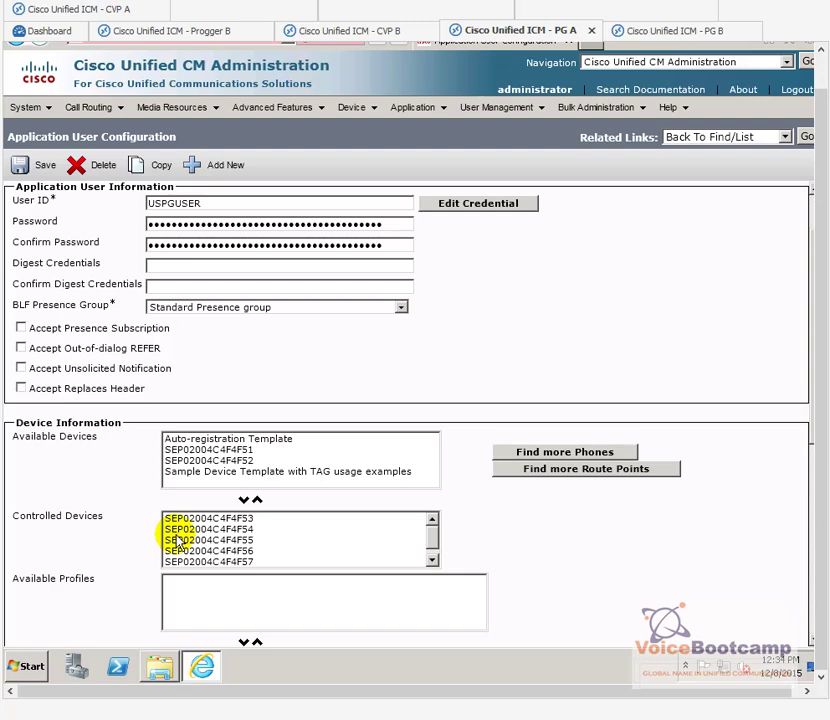
pyautogui.scroll(1, 300, 378)
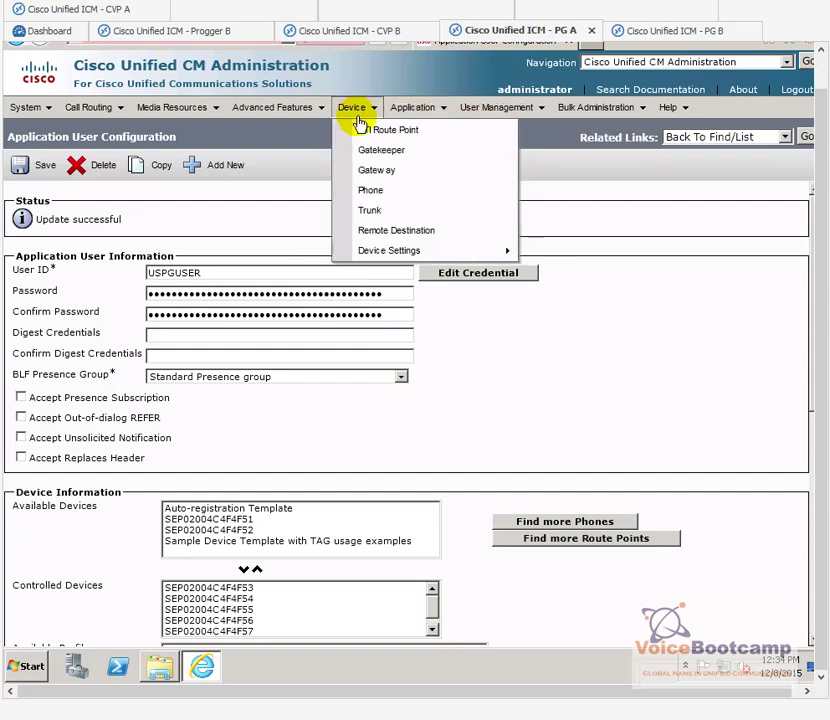
# Step: Create and save a CTI route point named HelpDesk in the Default device pool
pyautogui.click(369, 134)
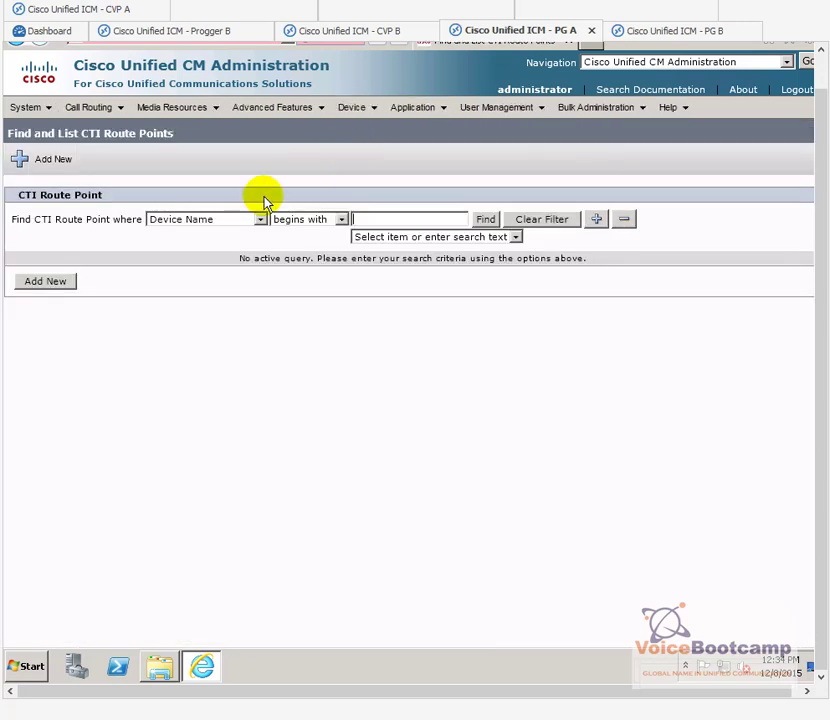
pyautogui.click(50, 284)
pyautogui.click(197, 291)
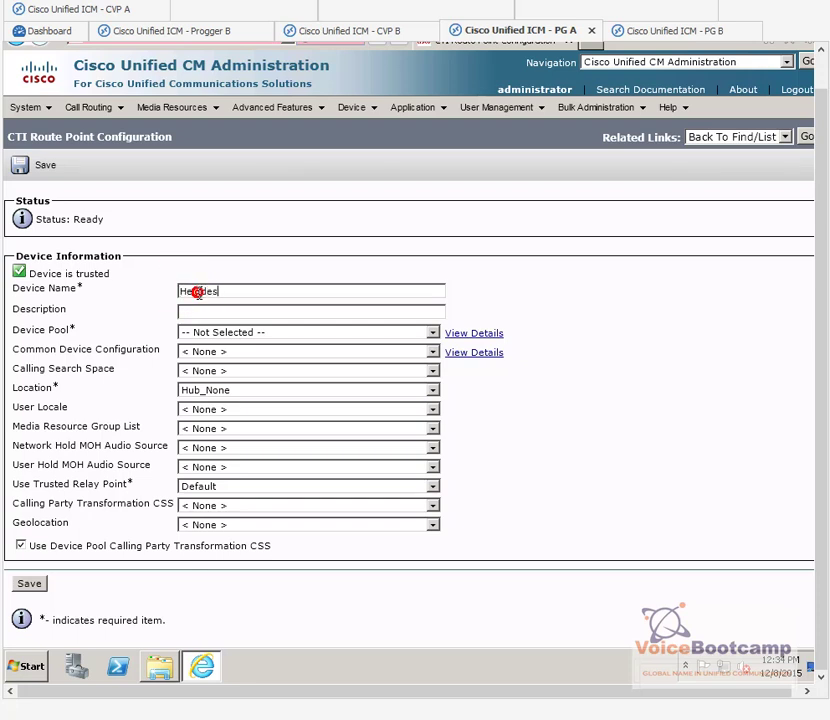
pyautogui.write('Helpdesk')
pyautogui.press('BackSpace')
pyautogui.press('BackSpace')
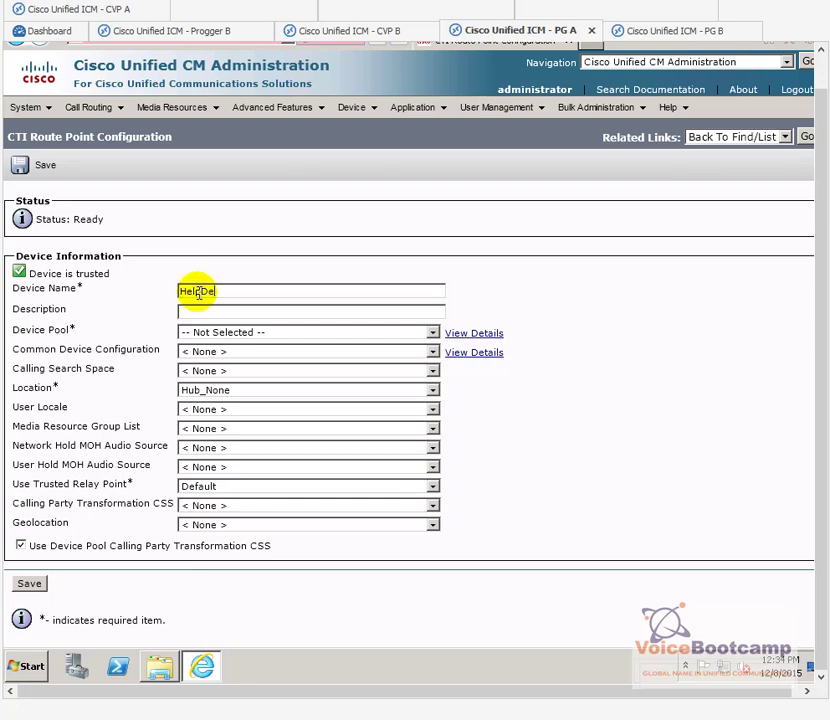
pyautogui.press('Tab')
pyautogui.press('Down')
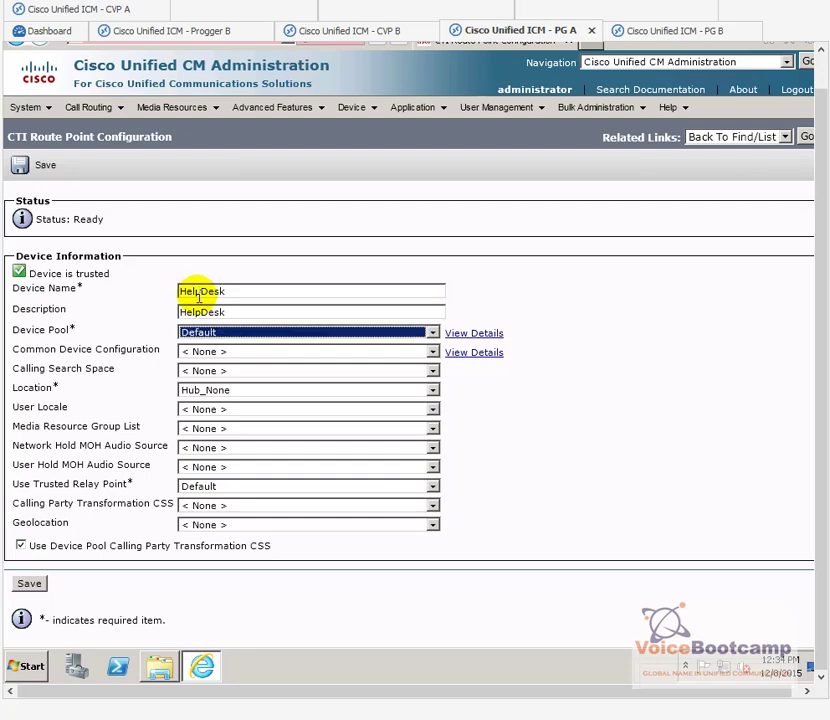
pyautogui.click(30, 585)
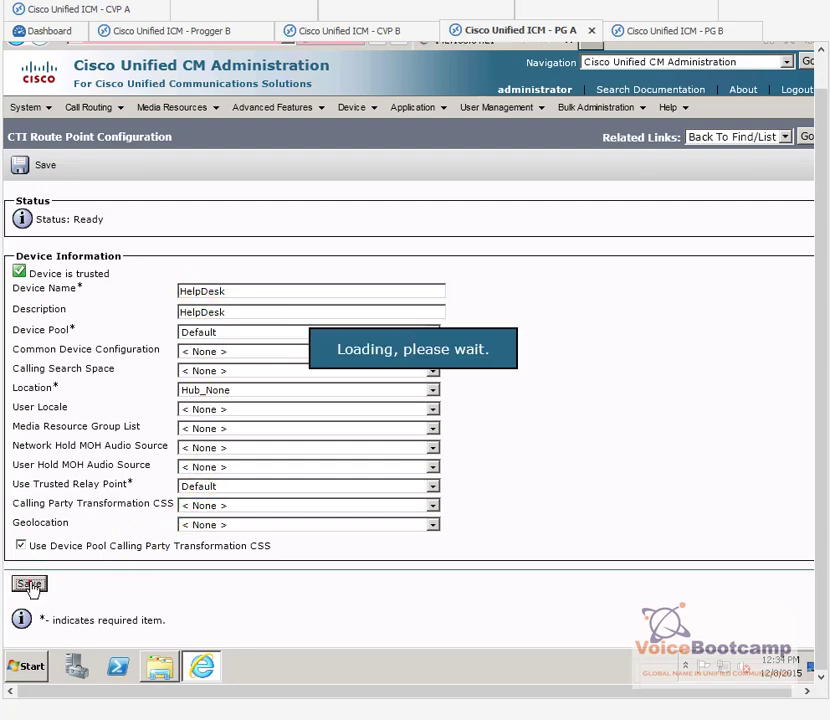
# Step: Add directory number 2000 on line 1 with alerting name Helpdesk Line and save
pyautogui.scroll(-1, 60, 586)
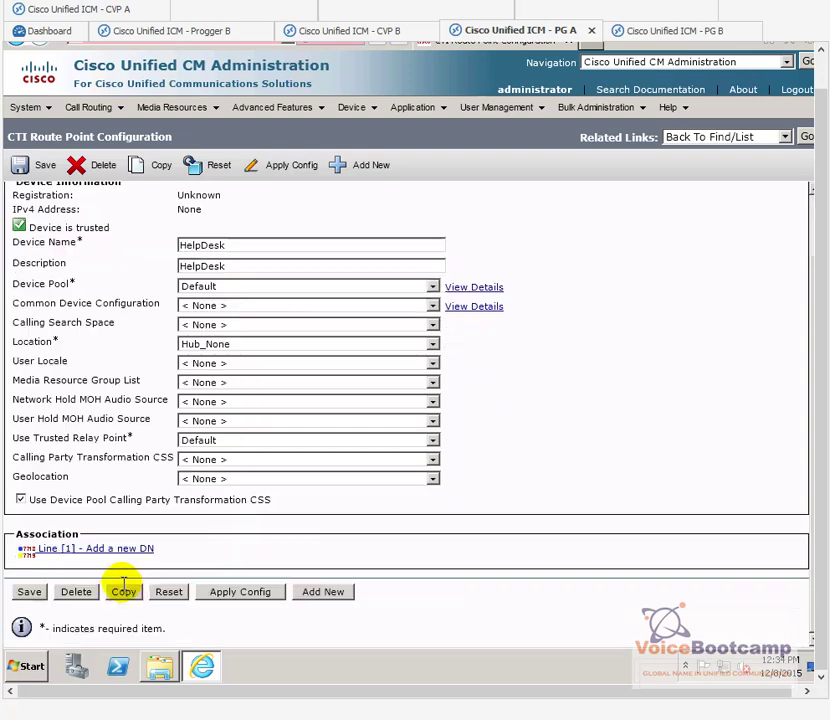
pyautogui.click(120, 552)
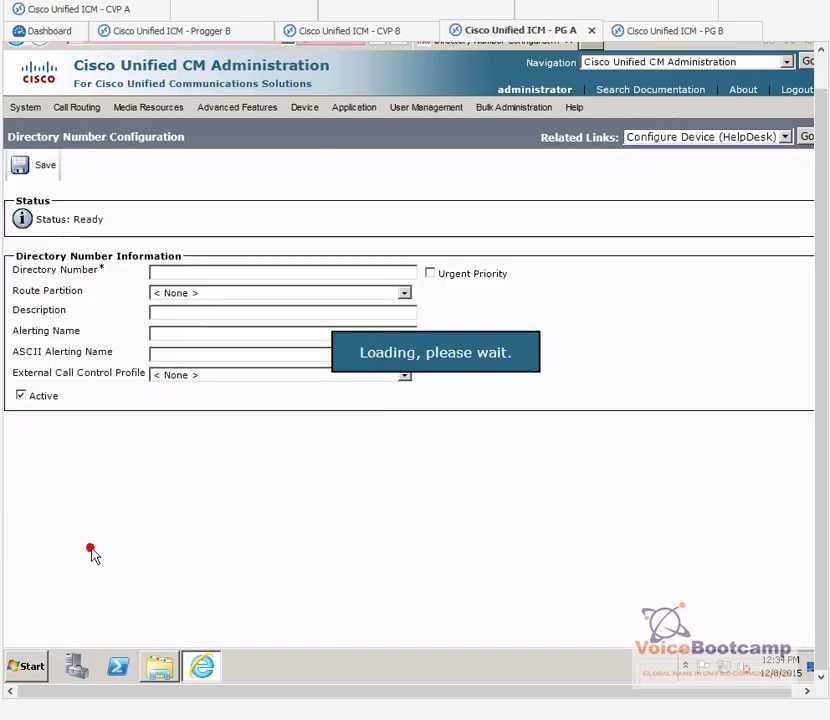
pyautogui.click(181, 272)
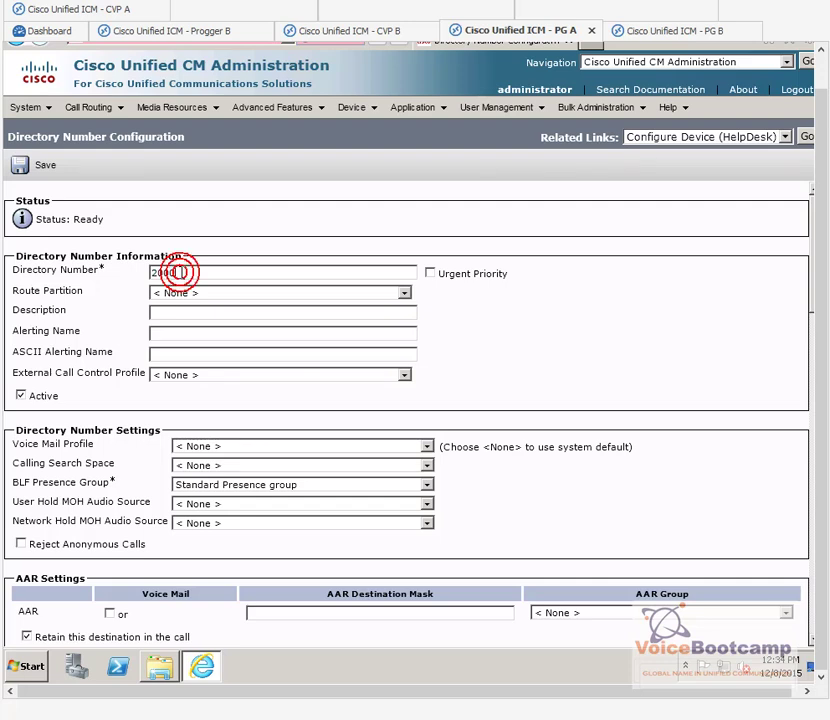
pyautogui.click(123, 340)
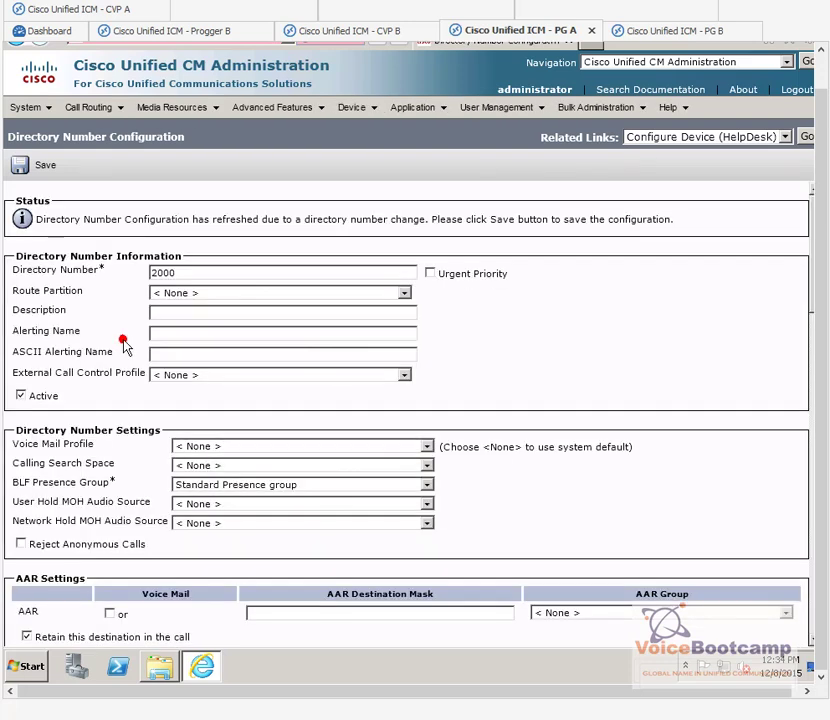
pyautogui.click(178, 338)
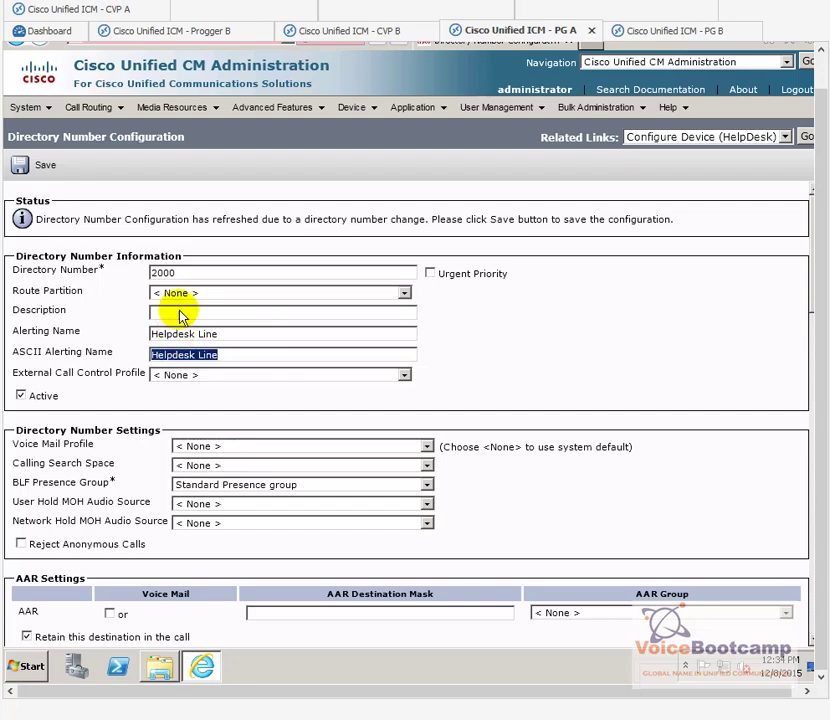
pyautogui.scroll(-10, 178, 330)
pyautogui.scroll(-12, 178, 328)
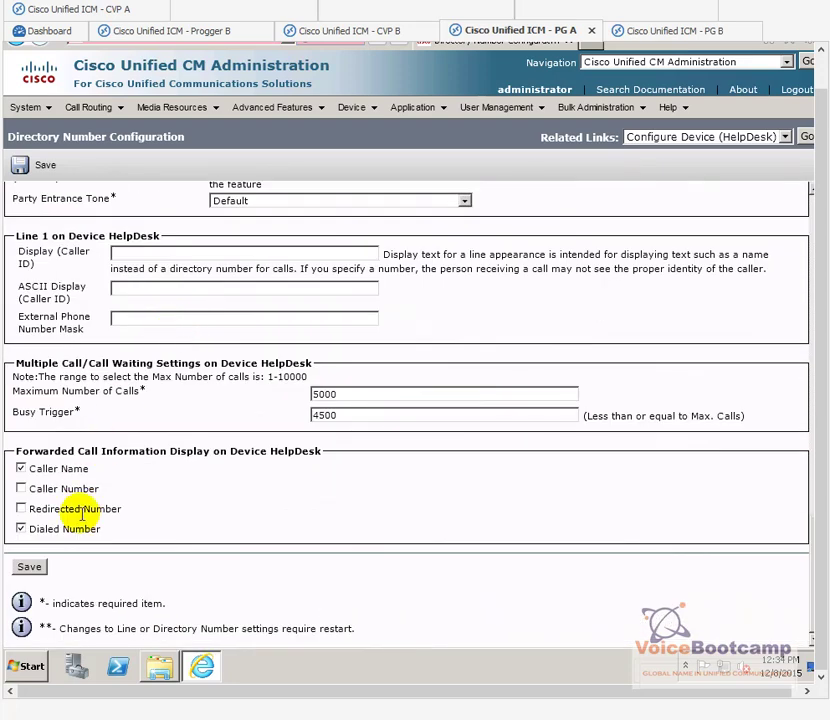
pyautogui.click(29, 566)
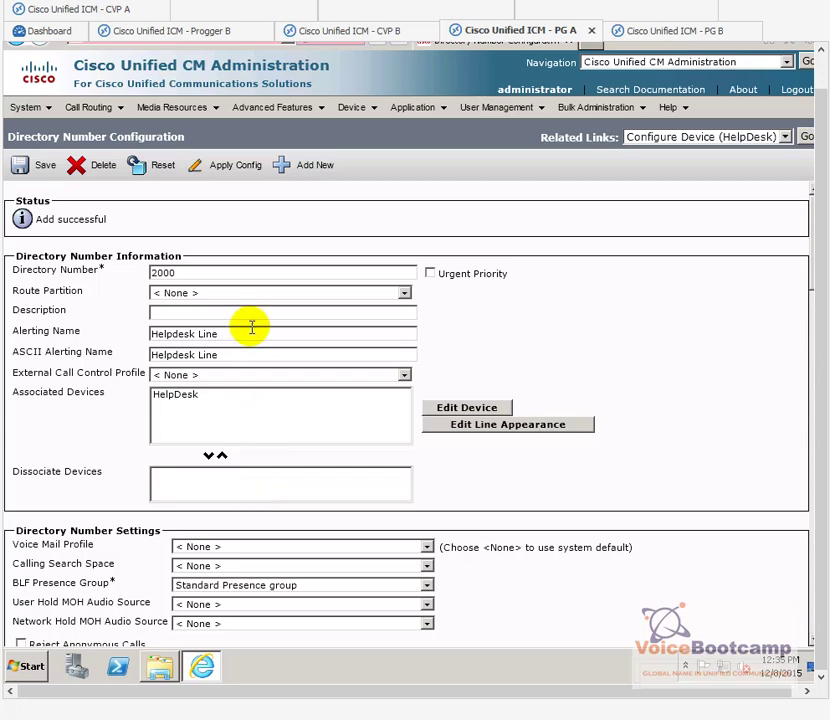
pyautogui.click(356, 110)
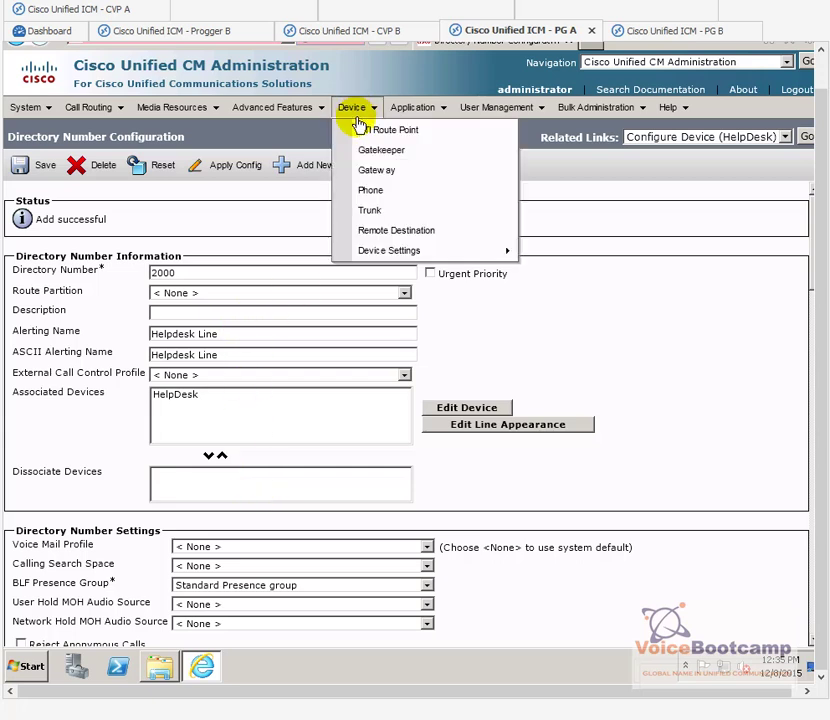
# Step: Add HelpDesk to pguser's controlled devices and save the user
pyautogui.click(823, 71)
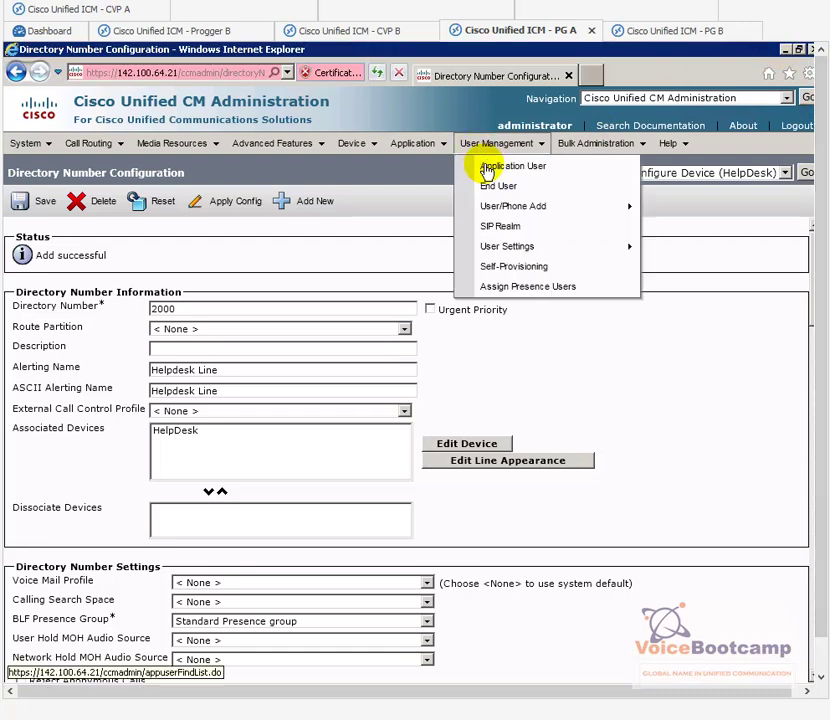
pyautogui.click(487, 168)
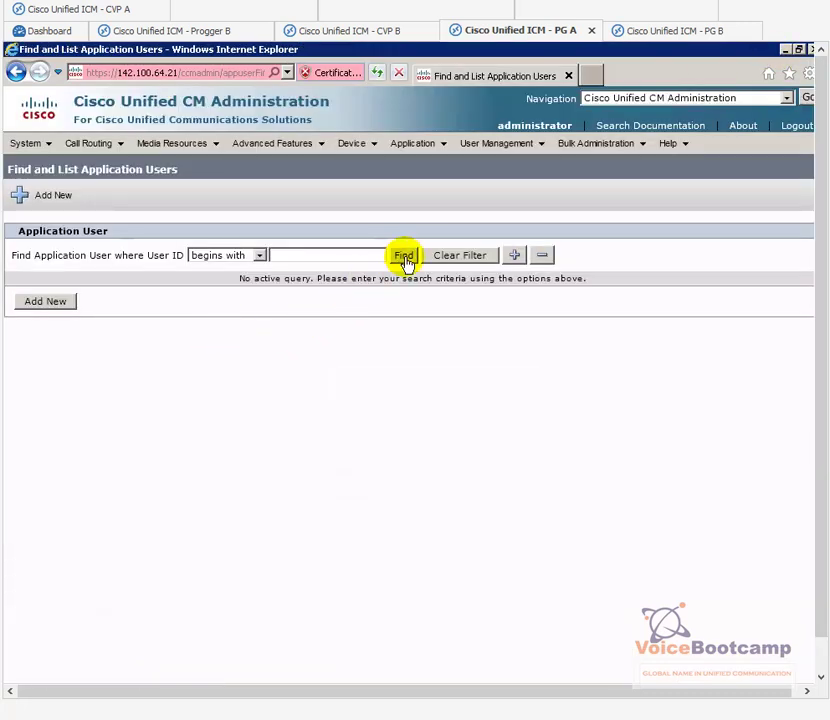
pyautogui.click(403, 256)
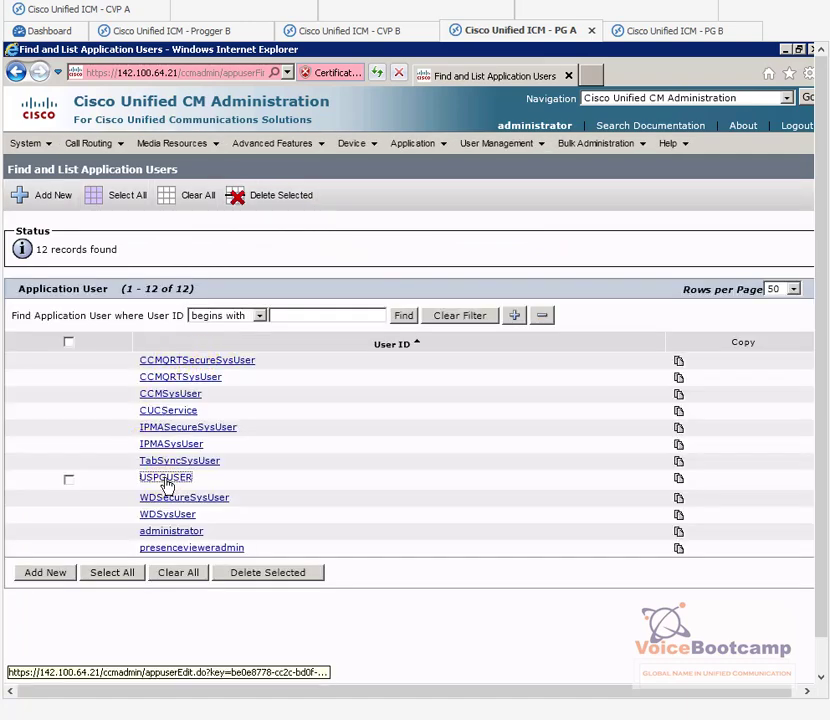
pyautogui.click(166, 480)
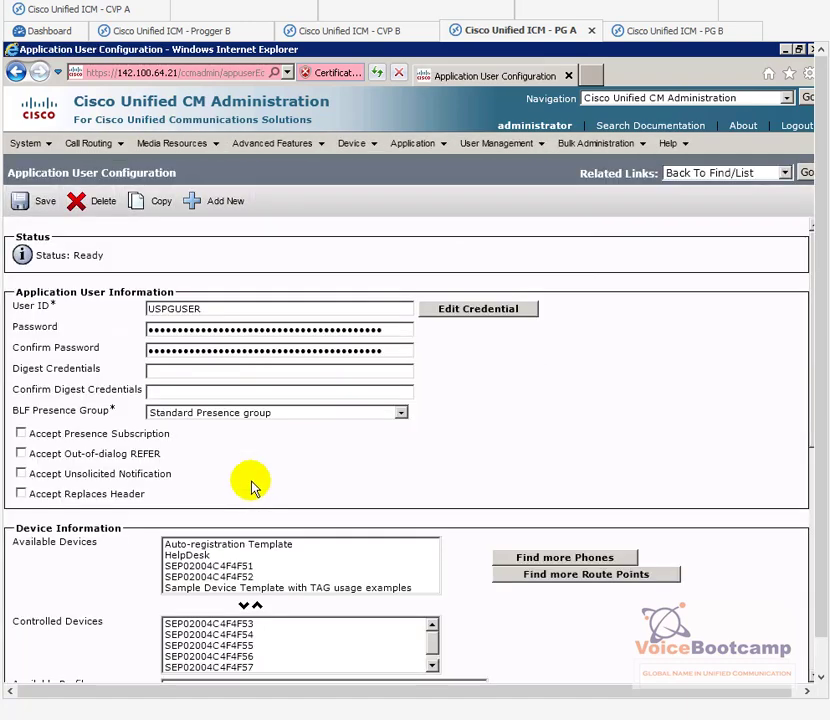
pyautogui.click(215, 555)
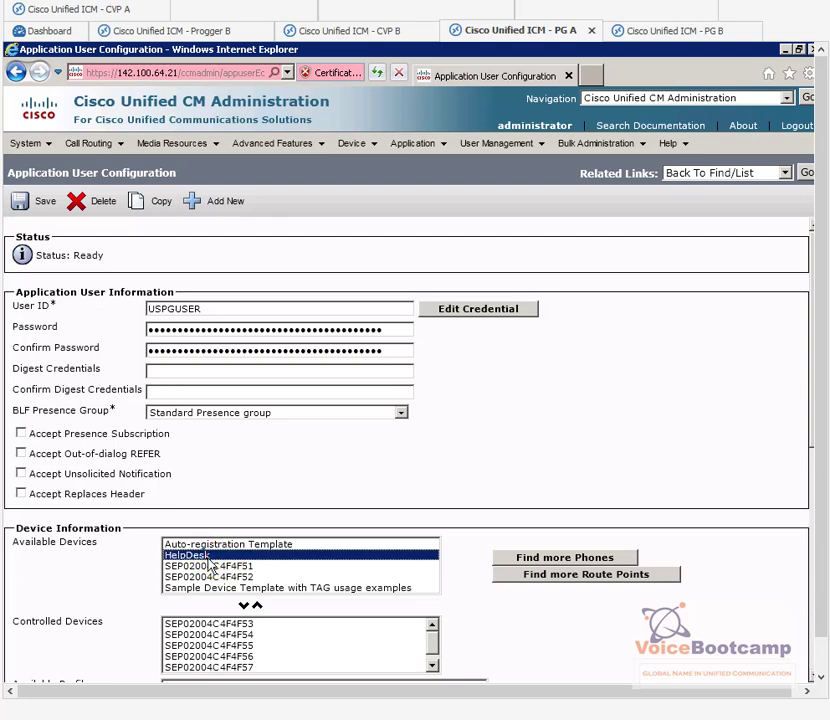
pyautogui.click(244, 606)
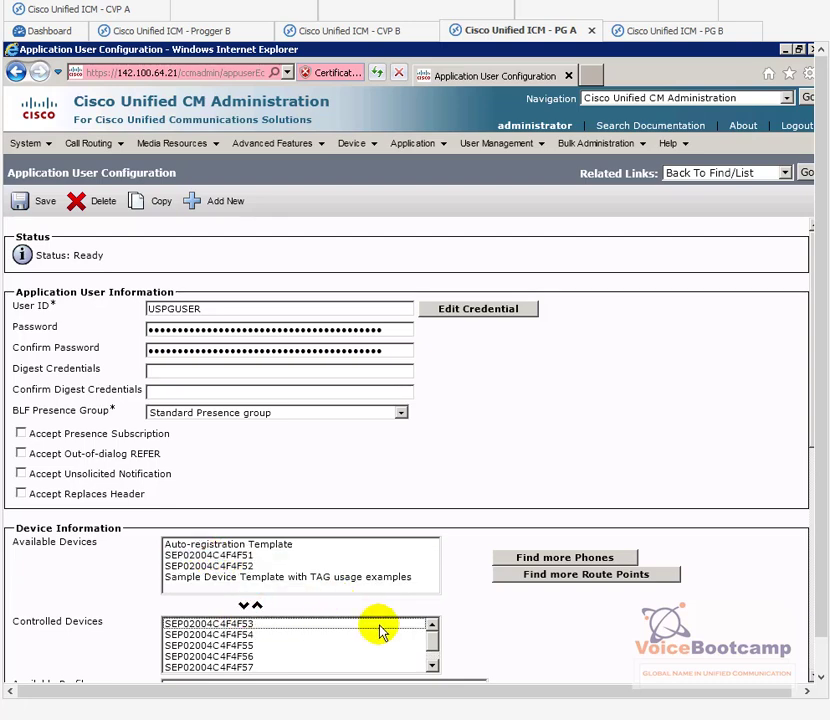
pyautogui.moveTo(430, 640); pyautogui.dragTo(432, 662)
pyautogui.click(232, 667)
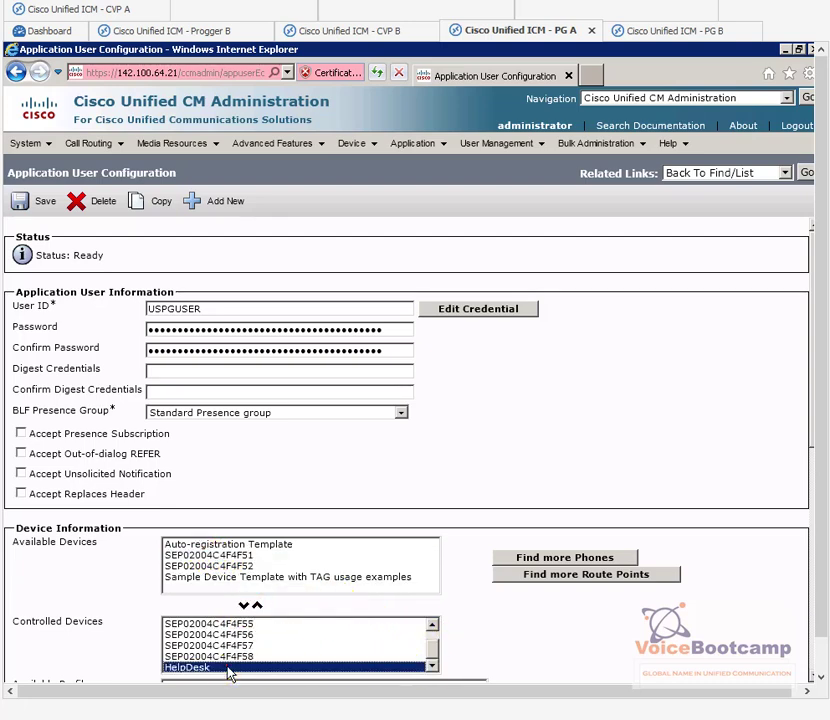
pyautogui.click(21, 205)
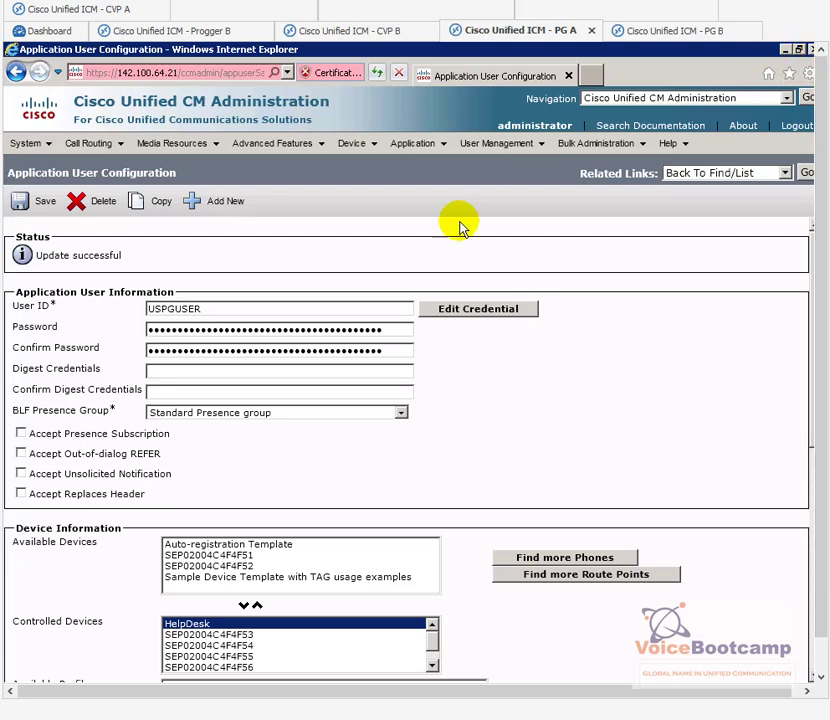
# Step: List all phones, review the agent phone rows, then minimize the browser
pyautogui.moveTo(356, 148)
pyautogui.click(375, 228)
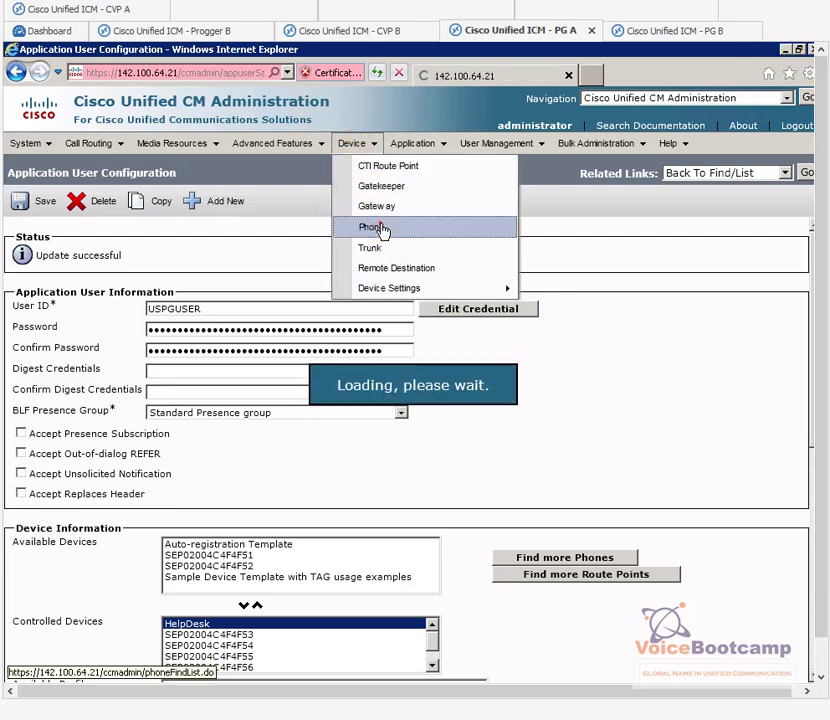
pyautogui.click(483, 256)
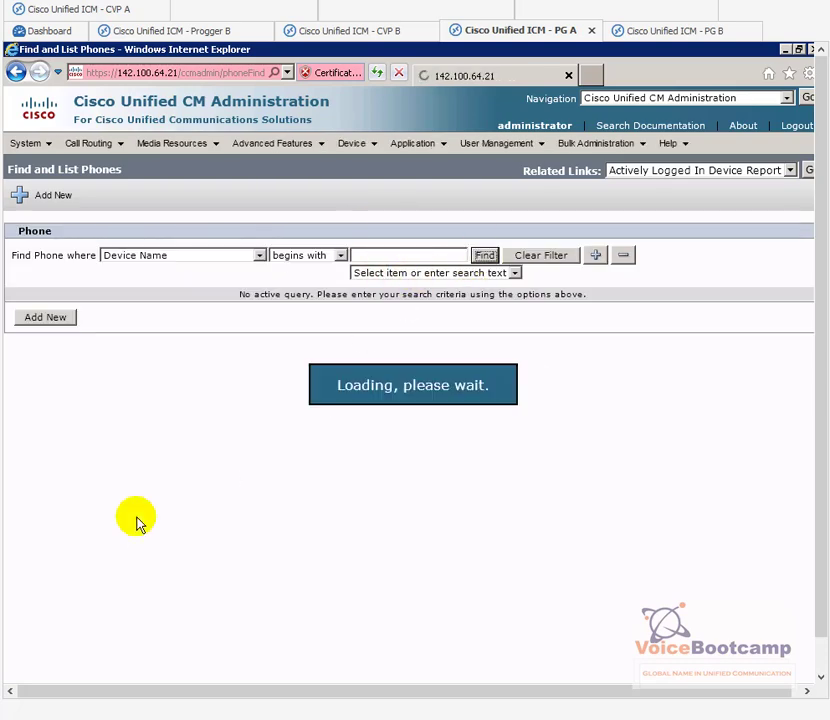
pyautogui.moveTo(280, 419); pyautogui.dragTo(326, 423)
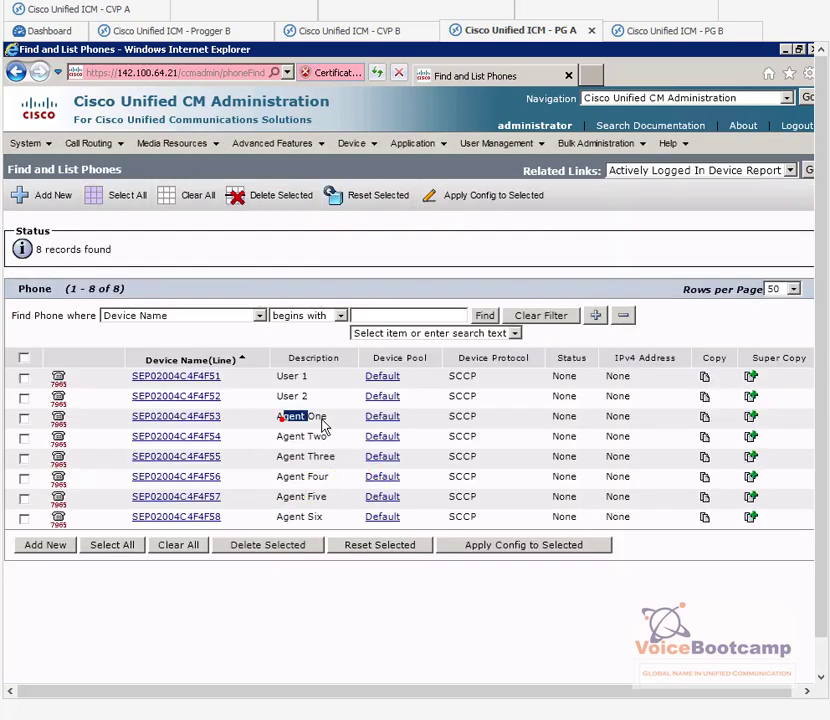
pyautogui.click(235, 446)
pyautogui.moveTo(122, 422); pyautogui.dragTo(237, 460)
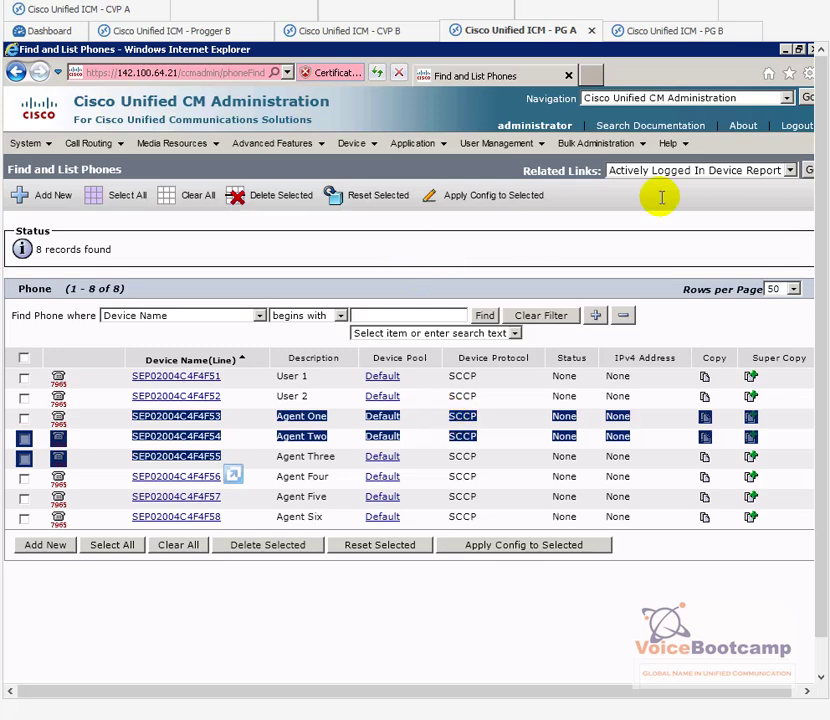
pyautogui.click(788, 50)
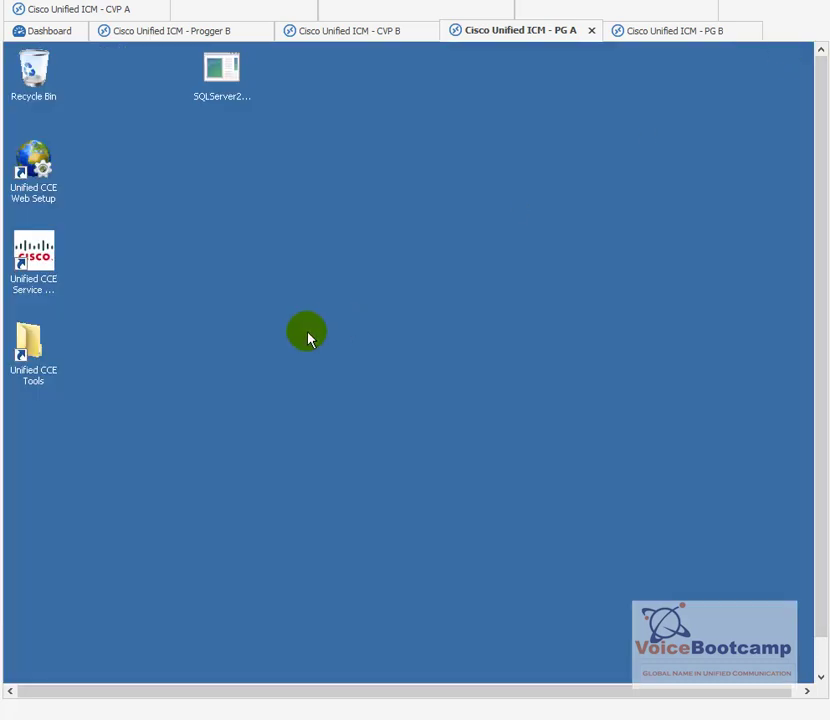
# Step: Run Peripheral Gateway Setup from the Unified CCE Tools folder, then minimize Explorer and Server Manager
pyautogui.click(40, 288)
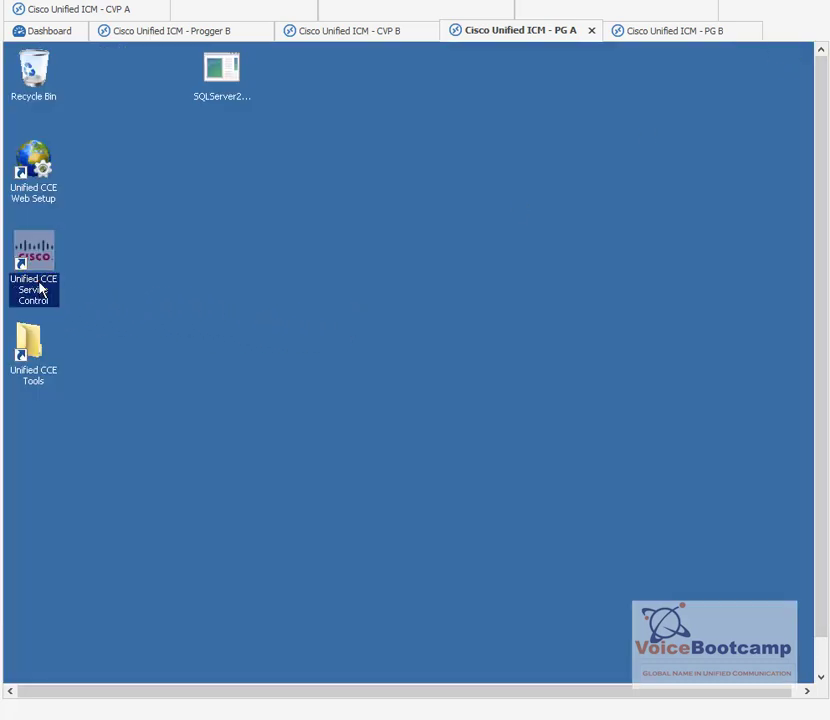
pyautogui.click(33, 349)
pyautogui.doubleClick(30, 345)
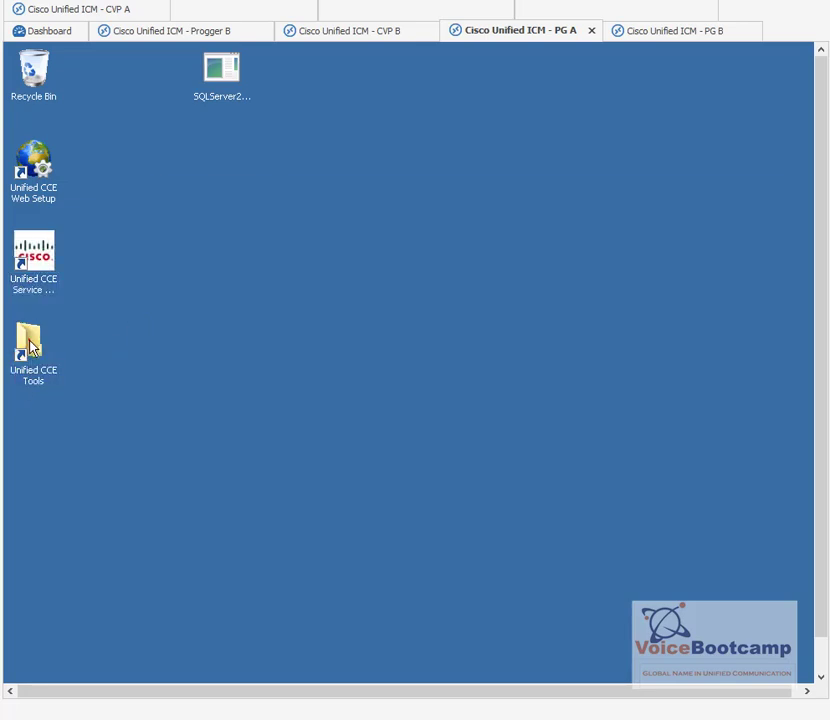
pyautogui.click(358, 400)
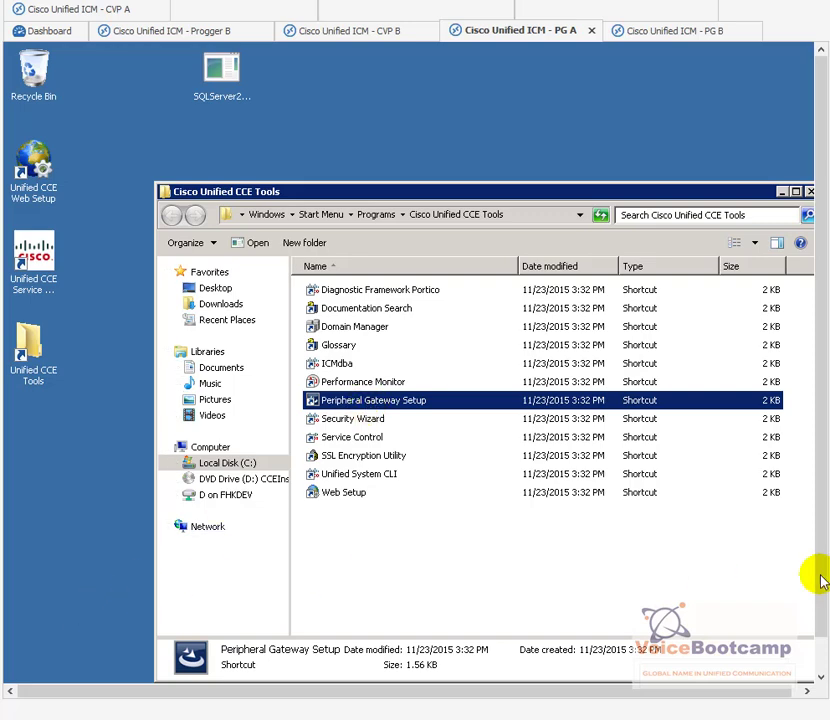
pyautogui.scroll(-2, 817, 566)
pyautogui.click(75, 663)
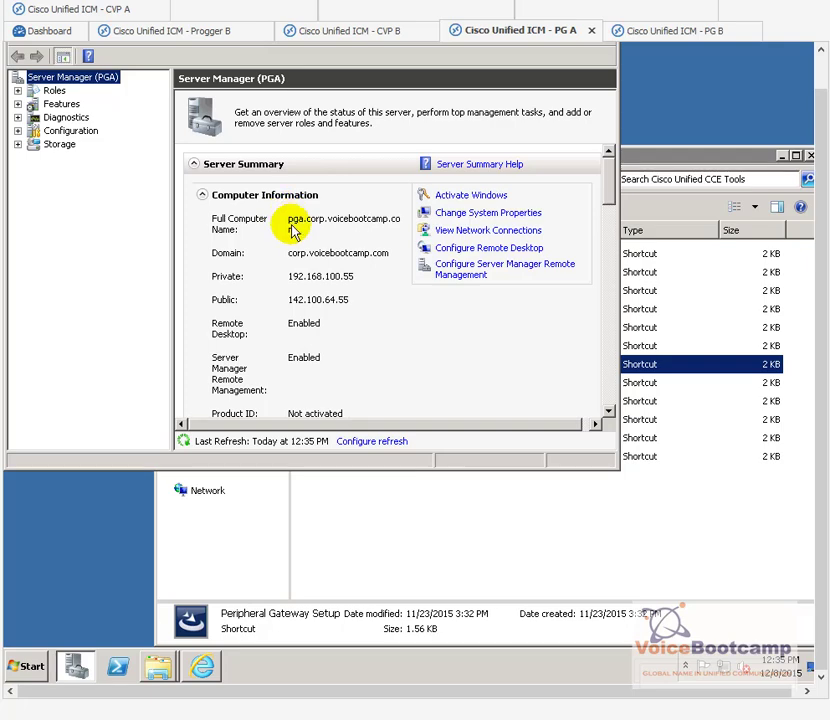
pyautogui.click(510, 548)
pyautogui.click(348, 368)
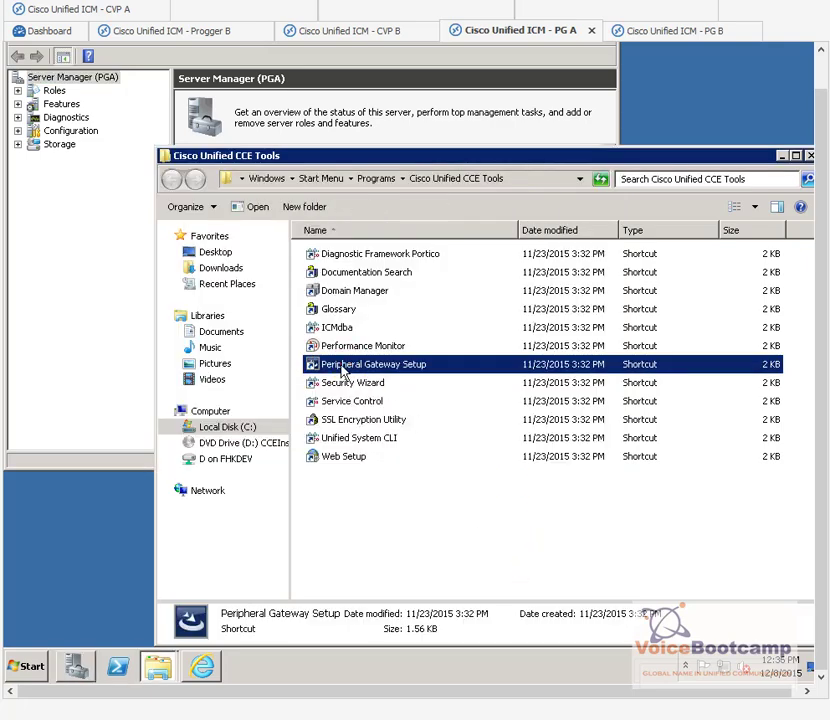
pyautogui.click(784, 156)
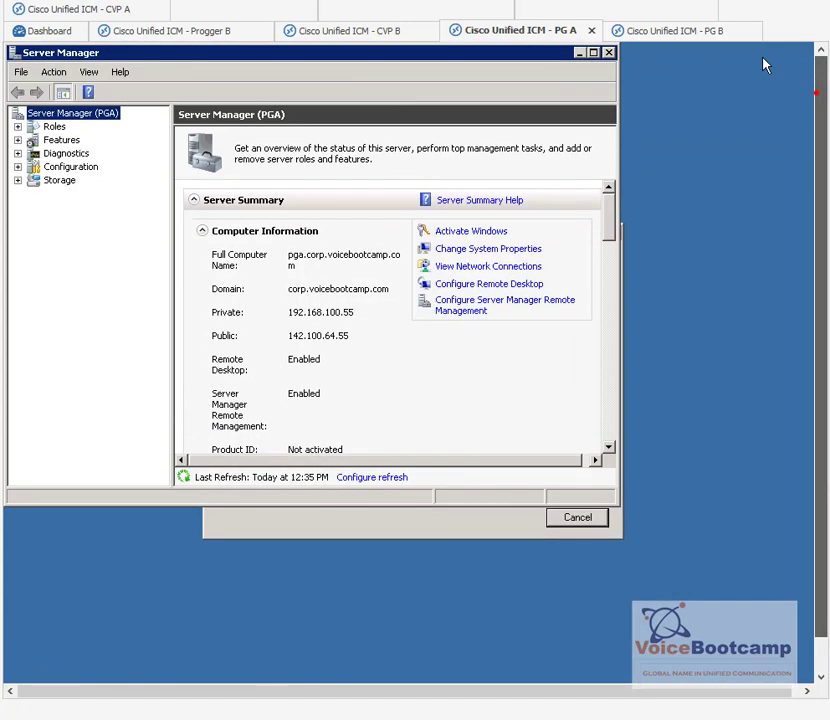
pyautogui.click(582, 52)
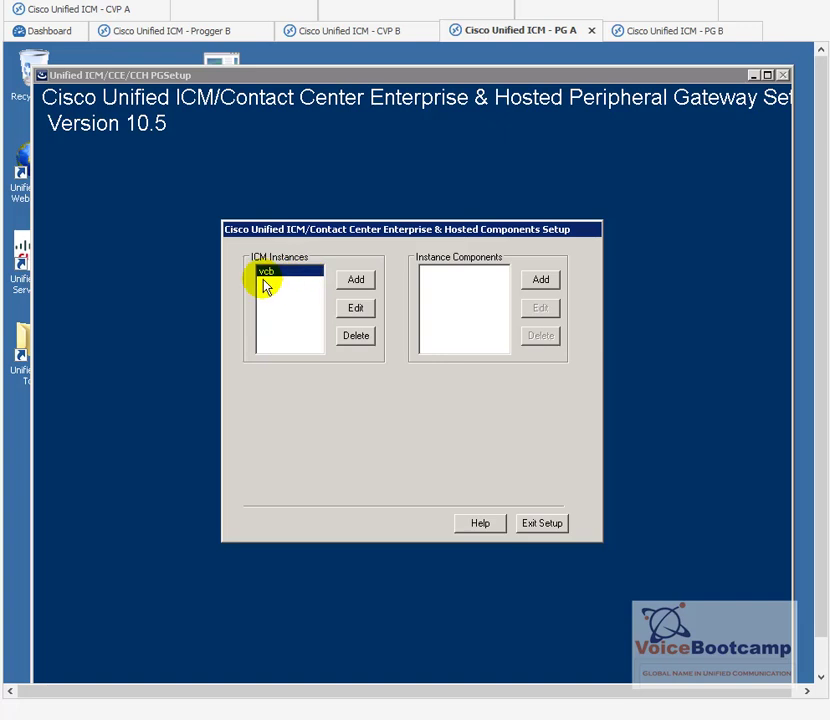
# Step: Add a duplexed Peripheral Gateway component to instance vcb with CUCM as the selected client type
pyautogui.click(541, 282)
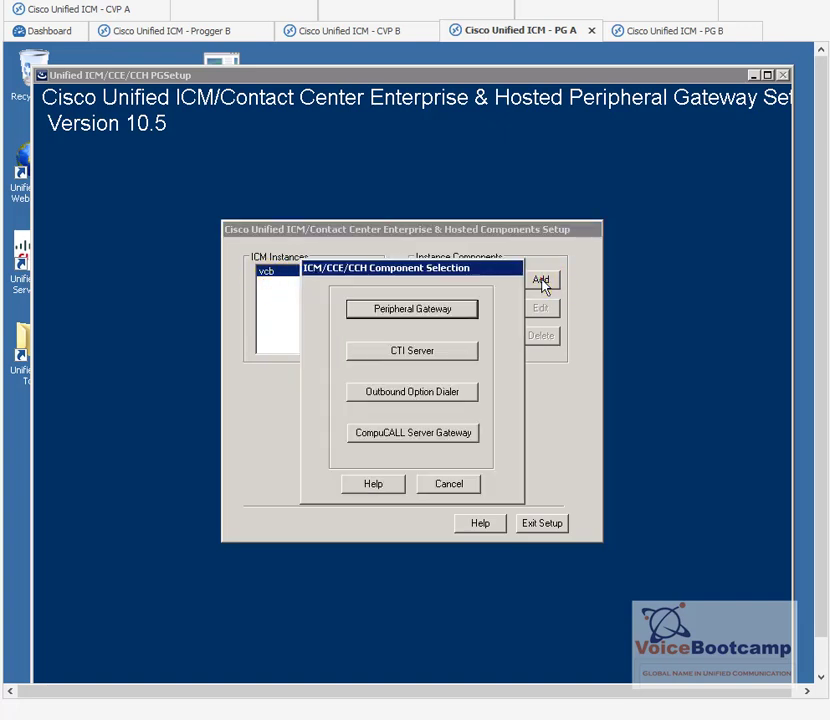
pyautogui.click(399, 314)
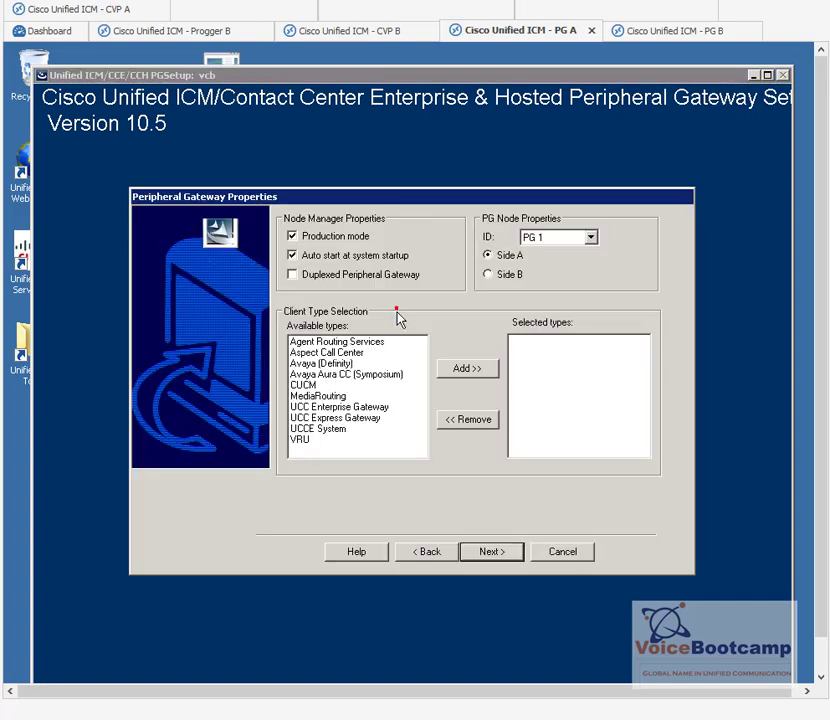
pyautogui.click(306, 280)
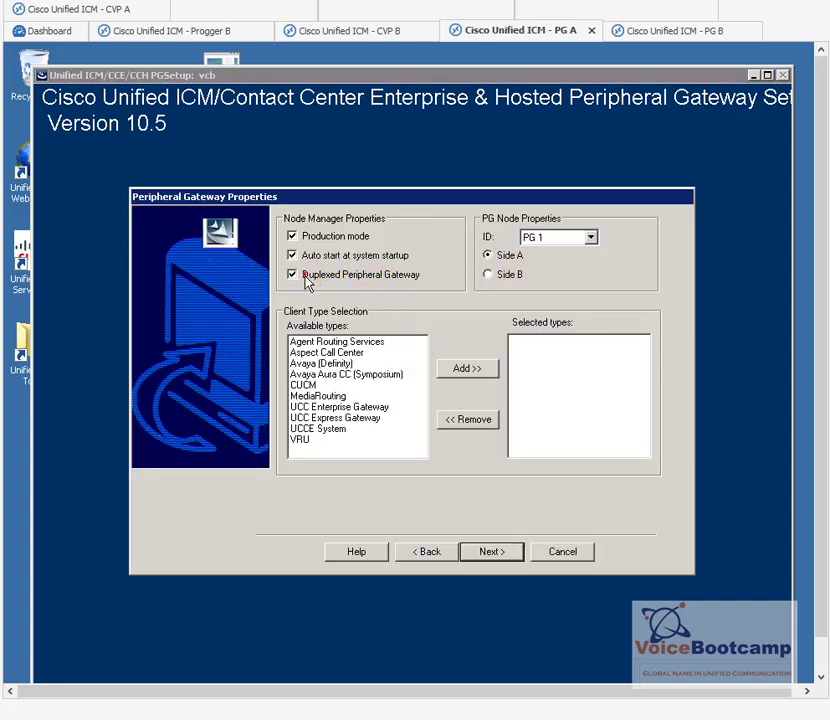
pyautogui.click(303, 386)
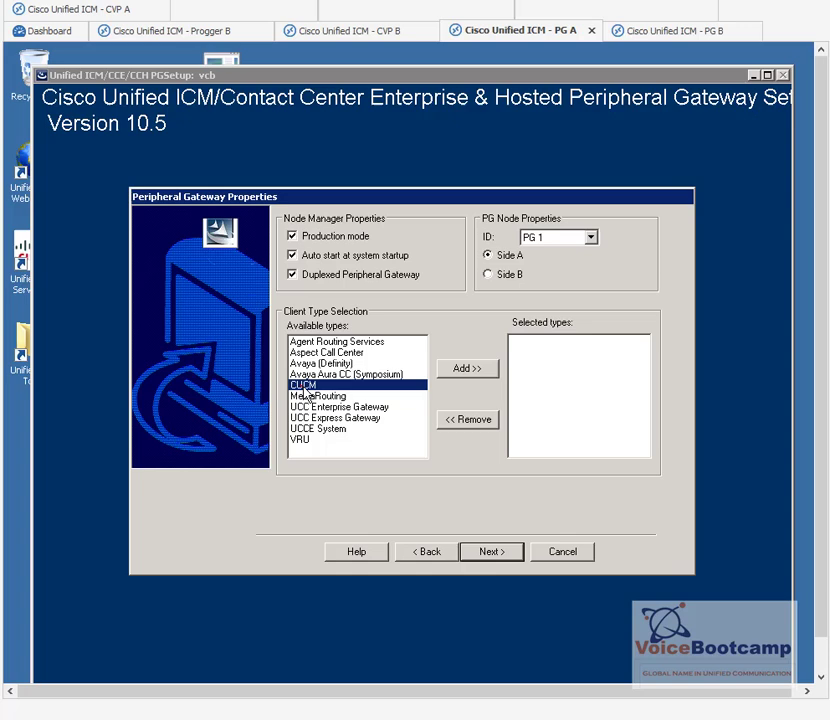
pyautogui.click(468, 370)
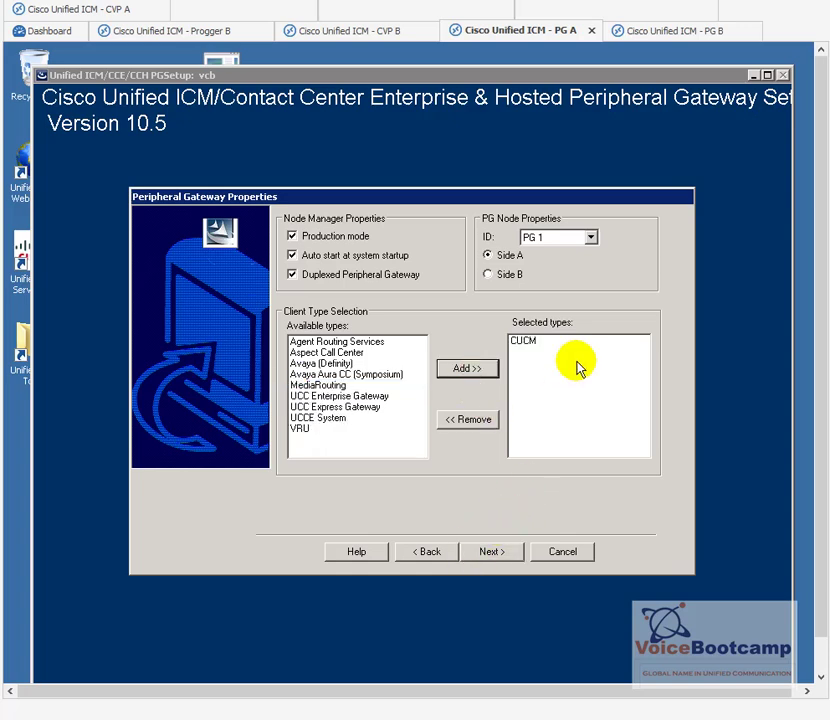
# Step: Keep PG 1 Side A, continue to the component properties, and select the controller ID value
pyautogui.click(592, 238)
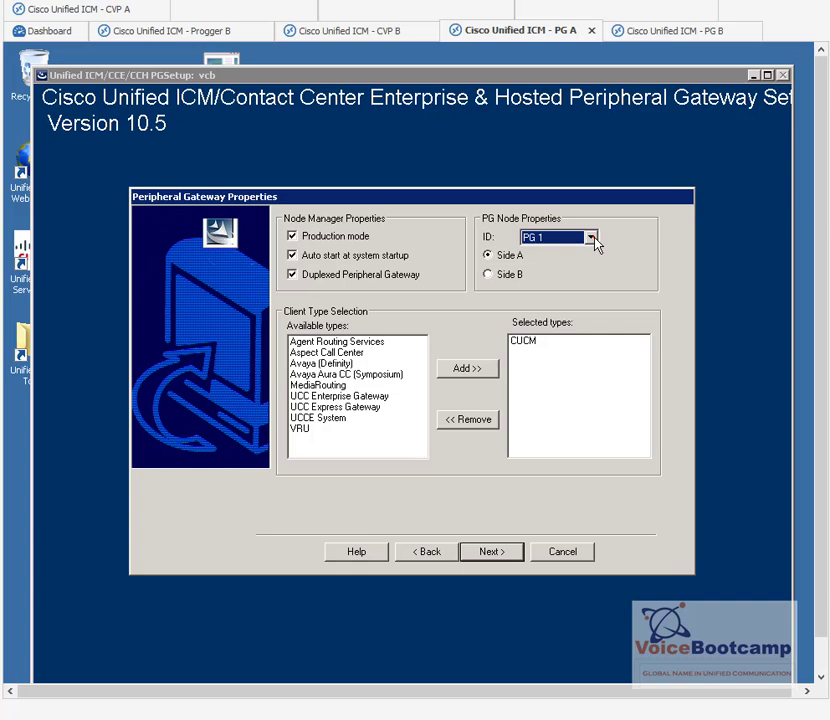
pyautogui.click(592, 238)
pyautogui.click(592, 238)
pyautogui.click(490, 556)
pyautogui.click(487, 558)
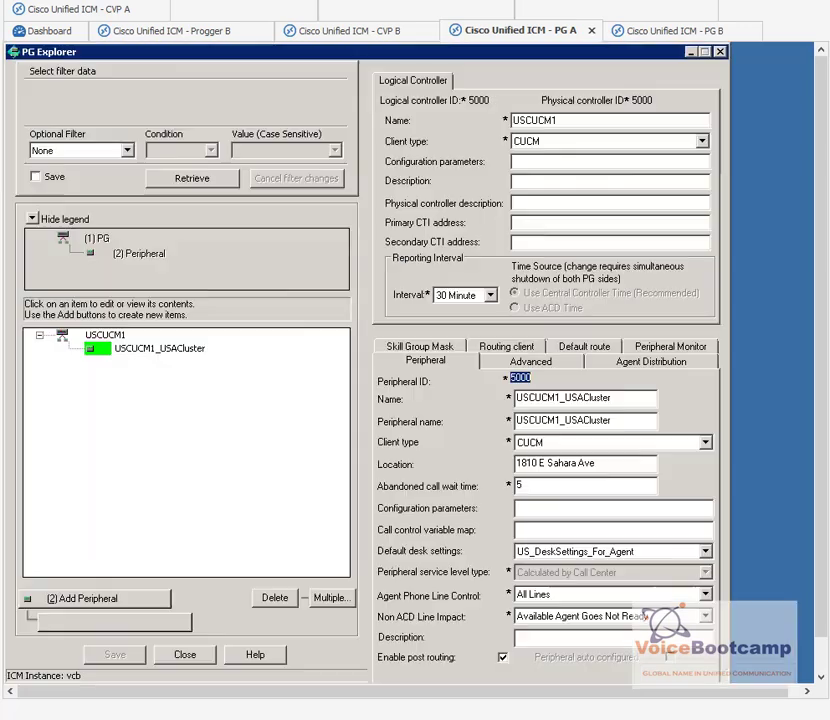
pyautogui.doubleClick(477, 100)
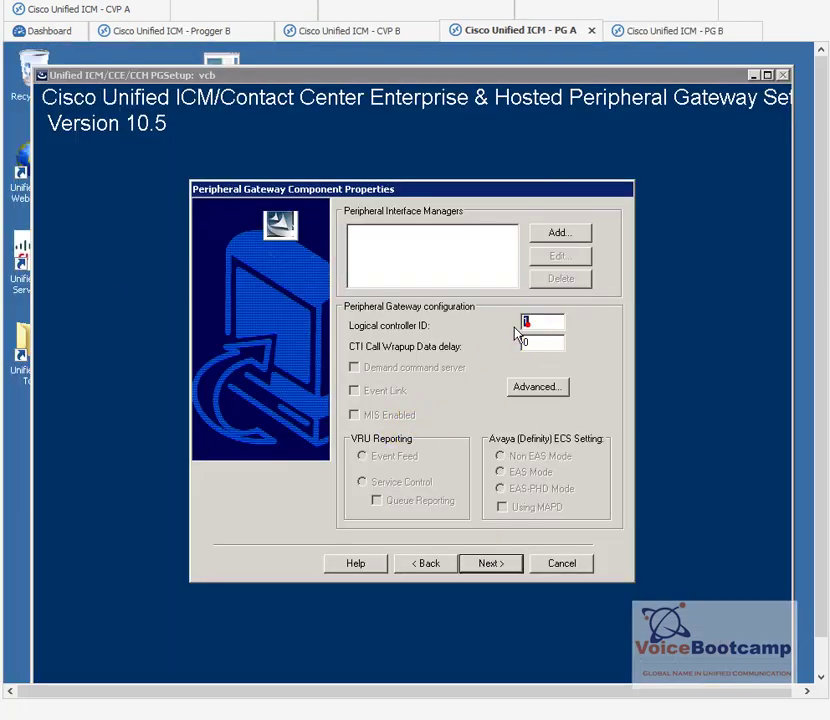
# Step: Set logical controller ID 5000 and add CUCM PIM 1
pyautogui.write('5000')
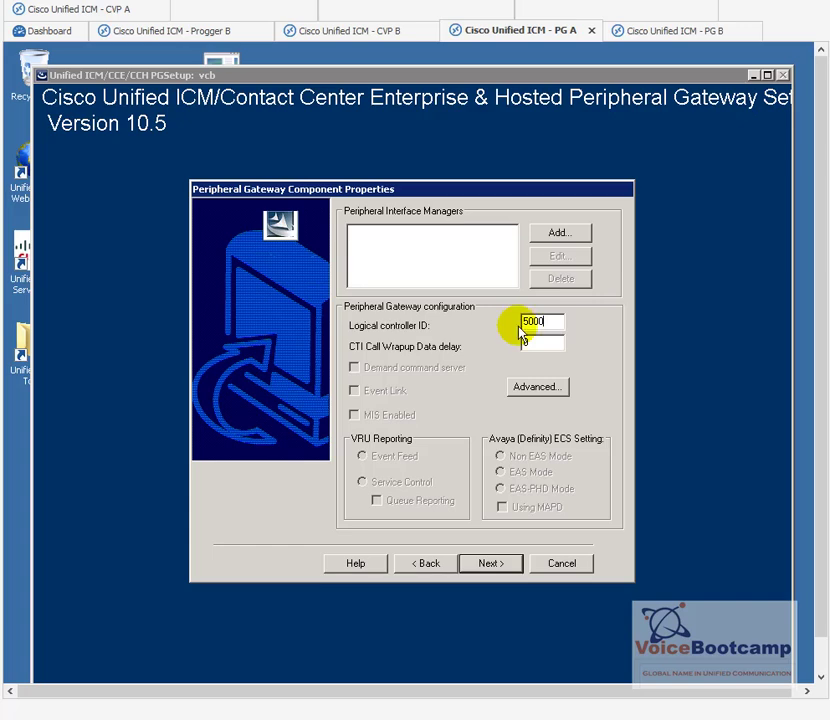
pyautogui.click(558, 233)
pyautogui.click(372, 339)
pyautogui.click(376, 349)
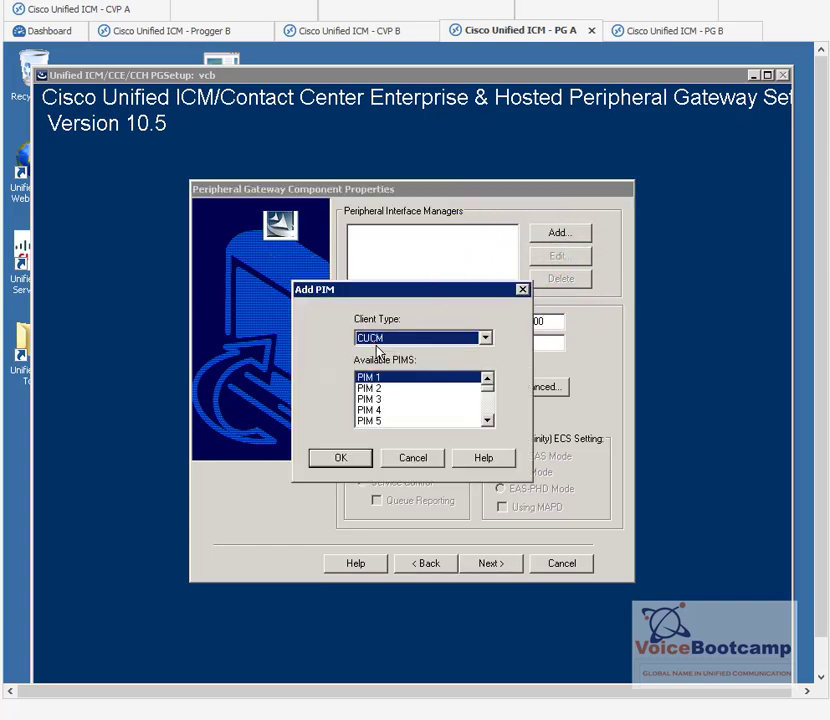
pyautogui.click(376, 382)
pyautogui.click(355, 464)
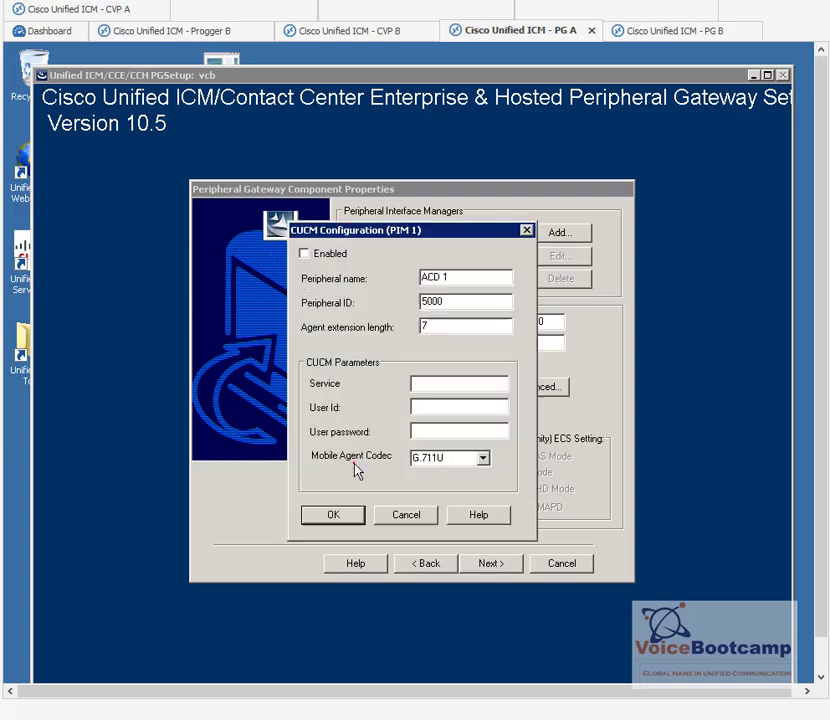
# Step: Enable PIM 1 with peripheral name USCUCM1 and peripheral ID 5000
pyautogui.click(305, 253)
pyautogui.moveTo(459, 276); pyautogui.dragTo(379, 276)
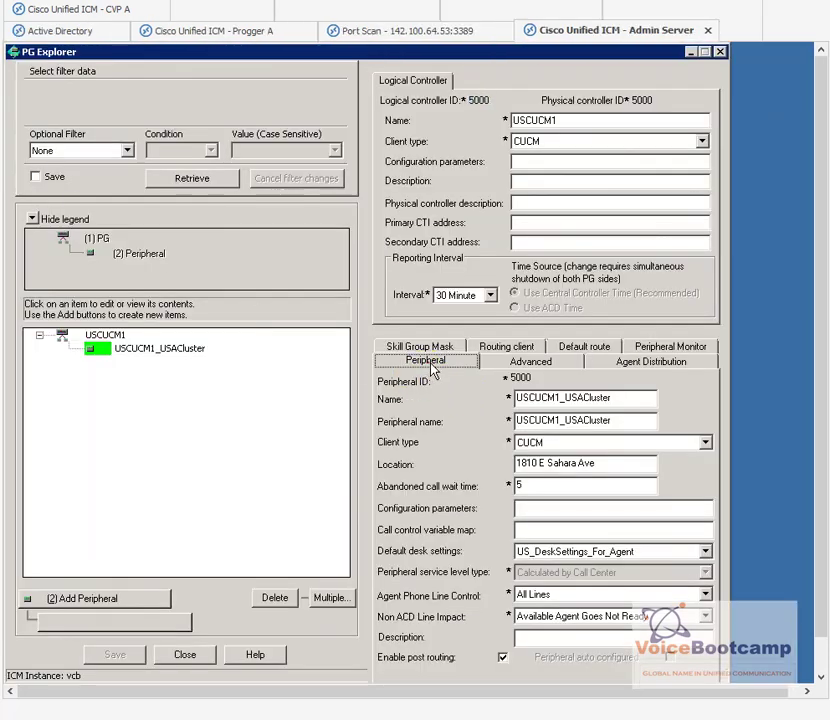
pyautogui.doubleClick(518, 377)
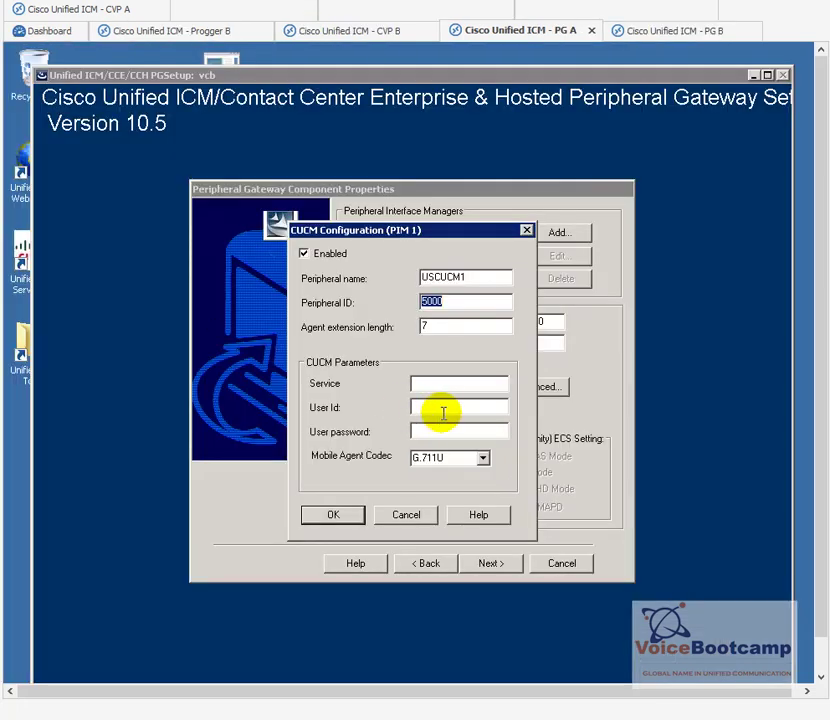
pyautogui.click(435, 387)
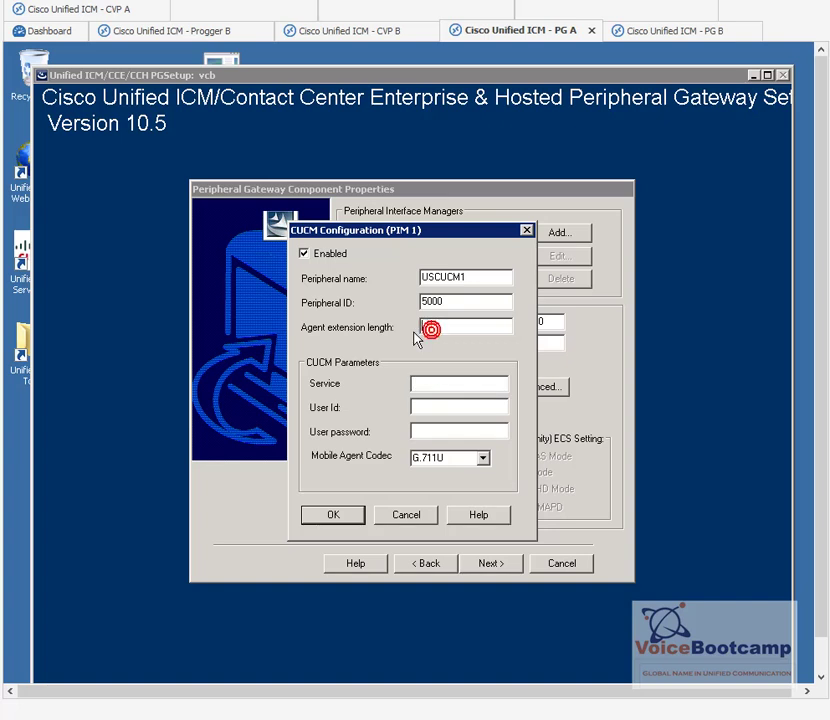
# Step: Enter agent extension length 4, CUCM service 142.100.64.21, and the CUCM user credentials
pyautogui.write('4')
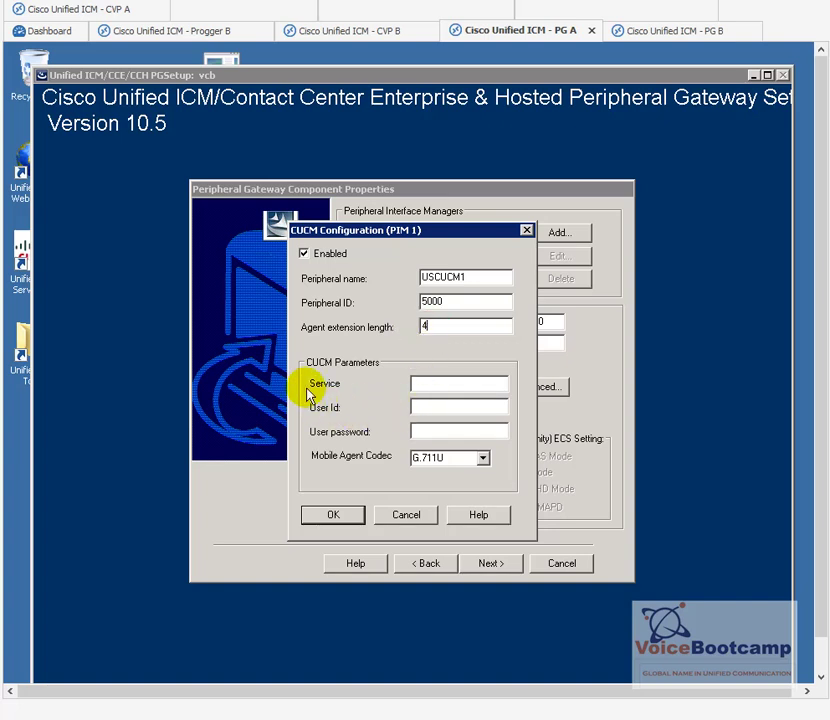
pyautogui.click(418, 383)
pyautogui.write('142.100.64.21')
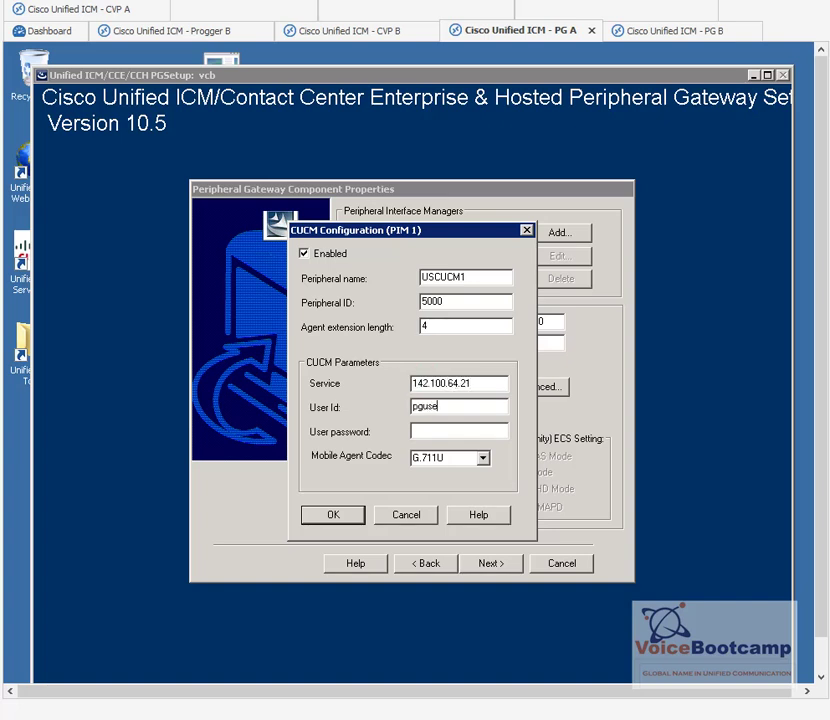
pyautogui.press('BackSpace')
pyautogui.press('BackSpace')
pyautogui.press('BackSpace')
pyautogui.write('*******')
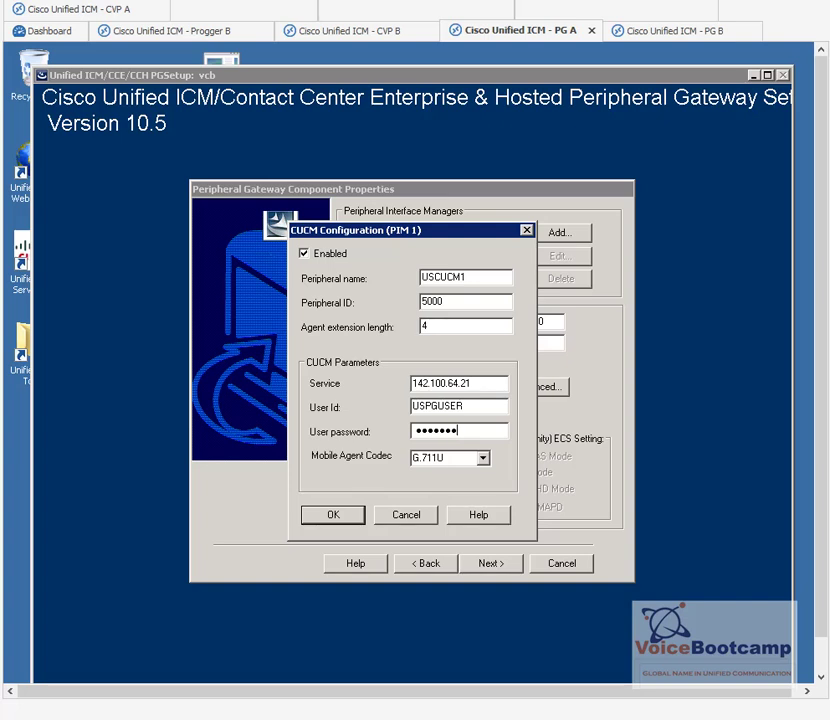
# Step: Choose G.729 as the mobile agent codec and confirm the PIM 1 settings
pyautogui.click(488, 464)
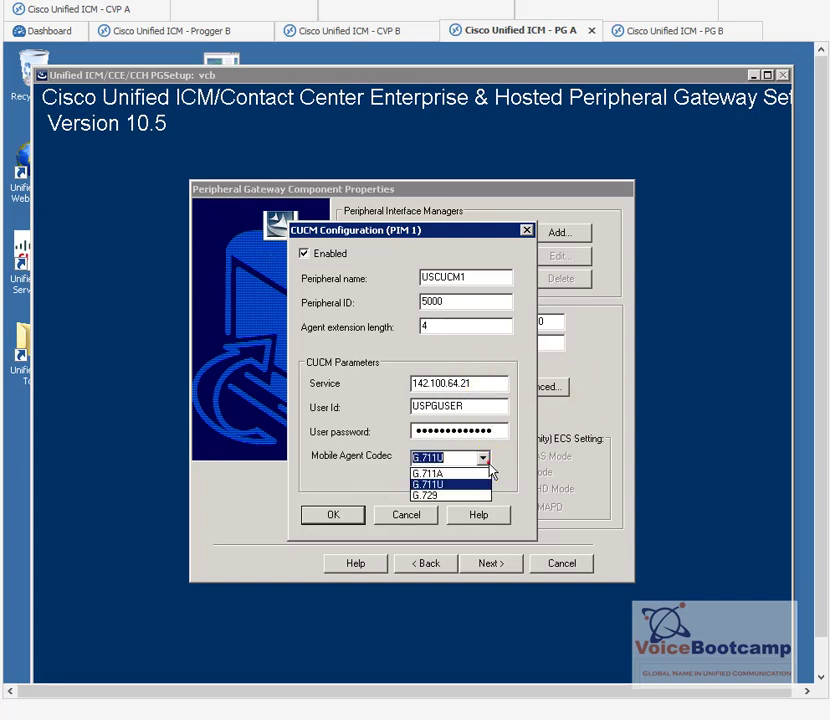
pyautogui.click(434, 497)
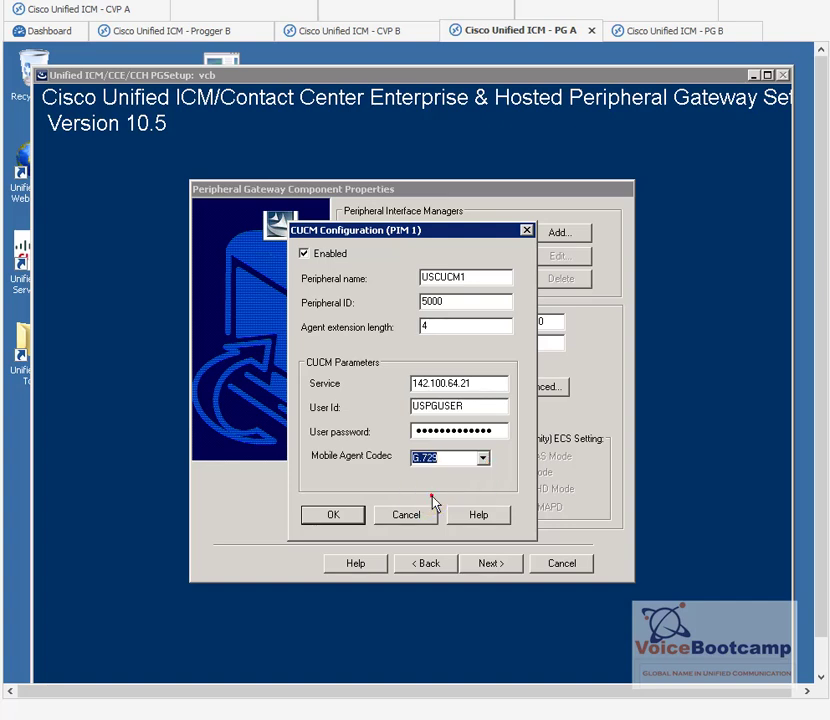
pyautogui.click(320, 524)
# Step: Make Side A the preferred device management protocol side and continue to network interfaces
pyautogui.click(496, 564)
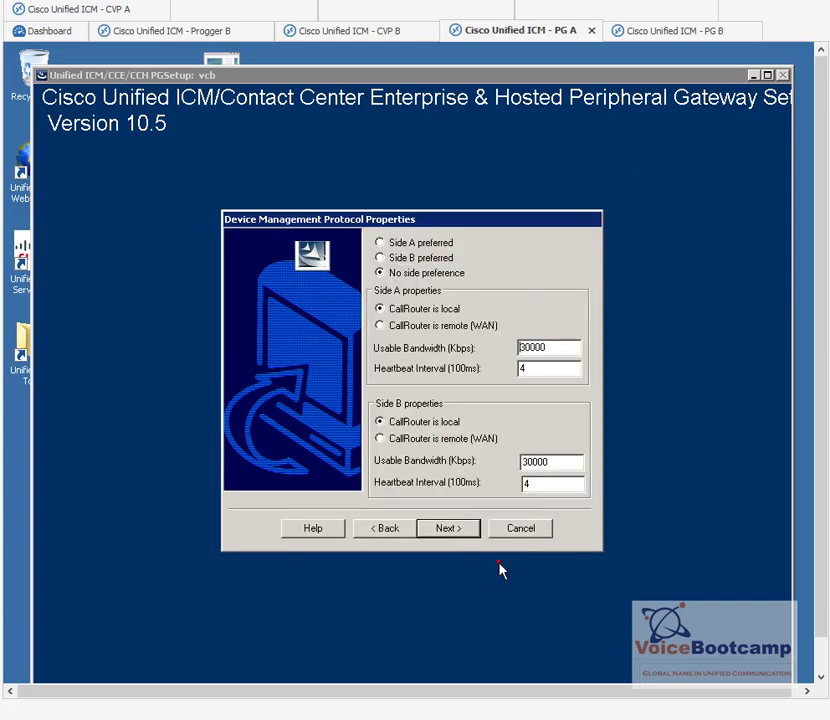
pyautogui.click(381, 243)
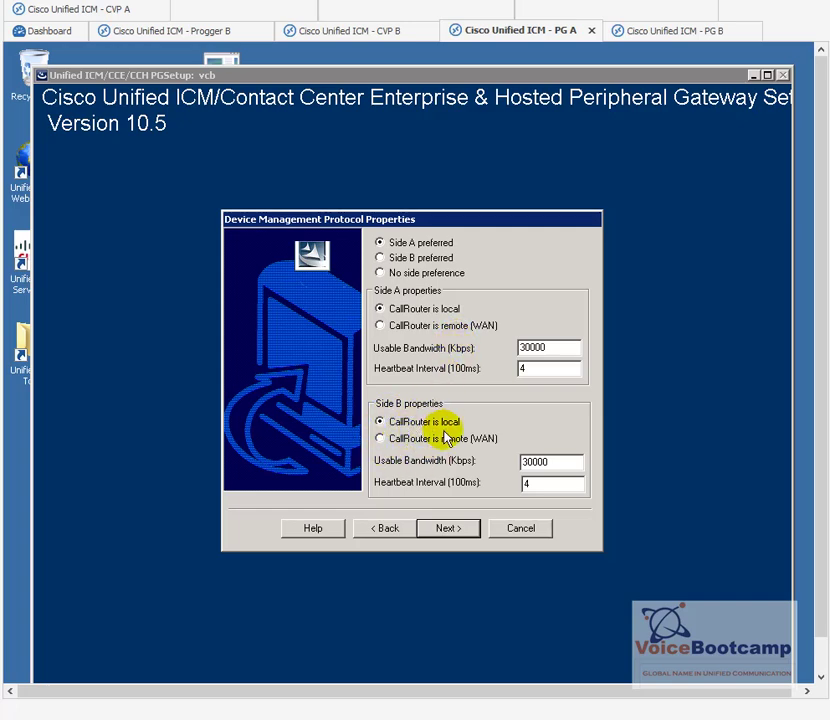
pyautogui.click(447, 533)
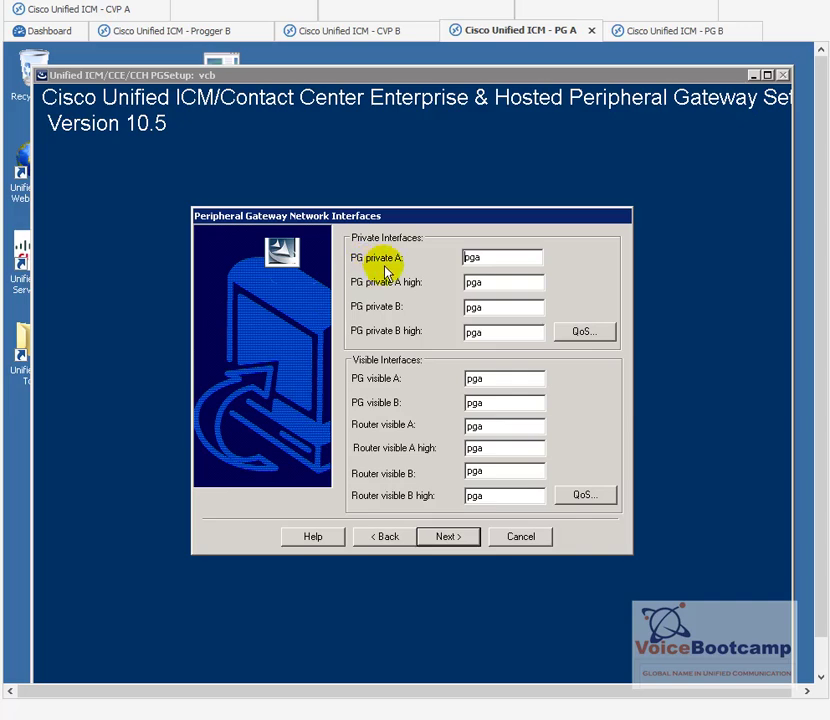
# Step: Open a Command Prompt on PG A and run ipconfig to list its network addresses
pyautogui.click(515, 260)
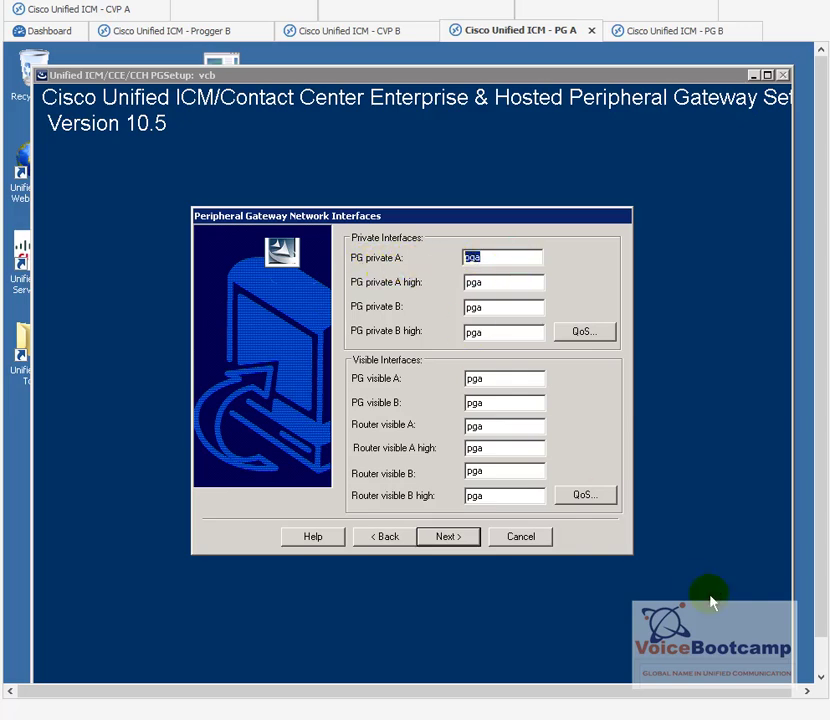
pyautogui.moveTo(821, 630); pyautogui.dragTo(822, 668)
pyautogui.press('super')
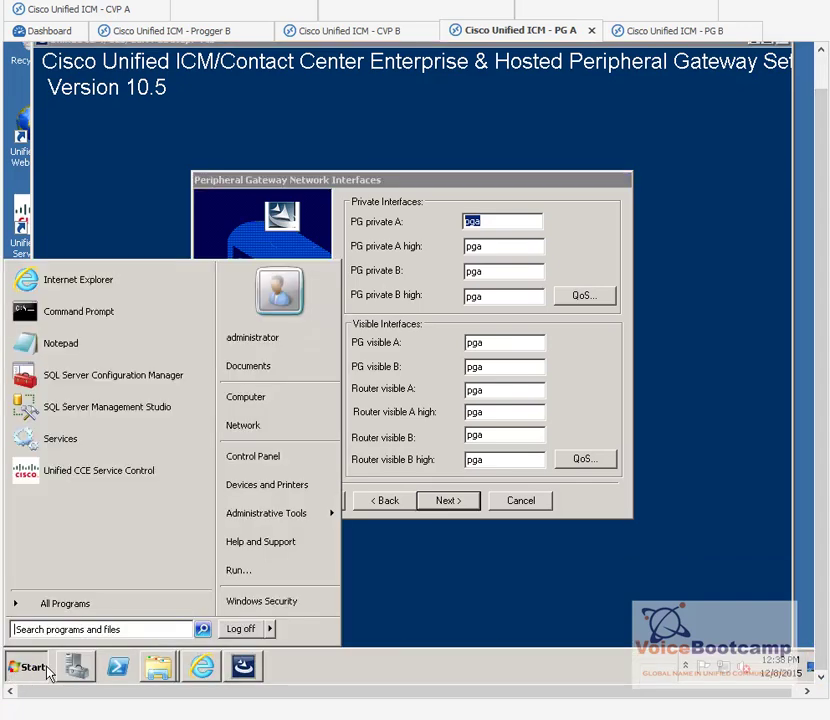
pyautogui.click(89, 319)
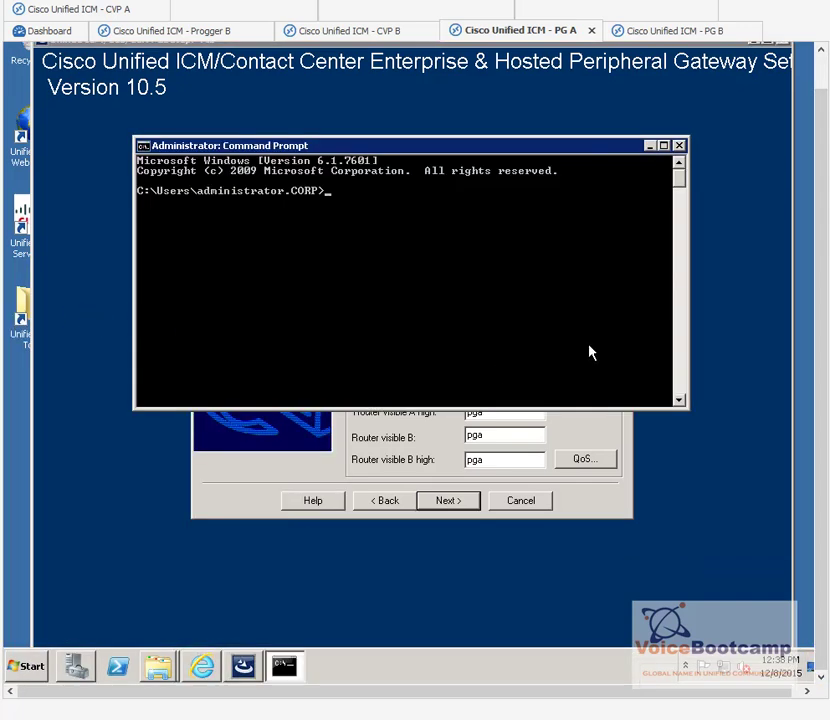
pyautogui.write('ipconfig')
pyautogui.press('Return')
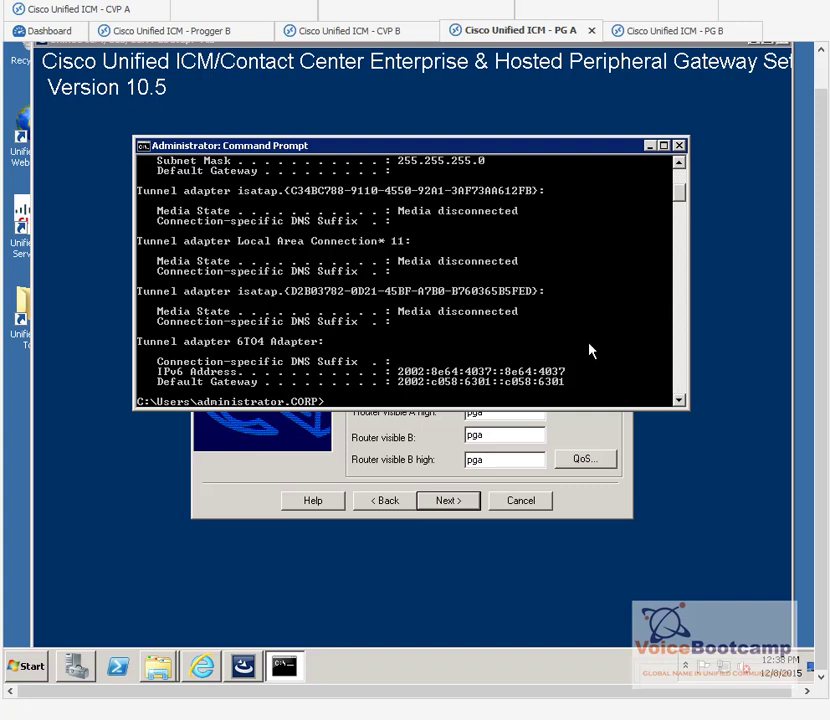
# Step: Review the private adapter address 192.168.100.55 and ping 192.168.10.65
pyautogui.scroll(3, 589, 348)
pyautogui.scroll(1, 540, 317)
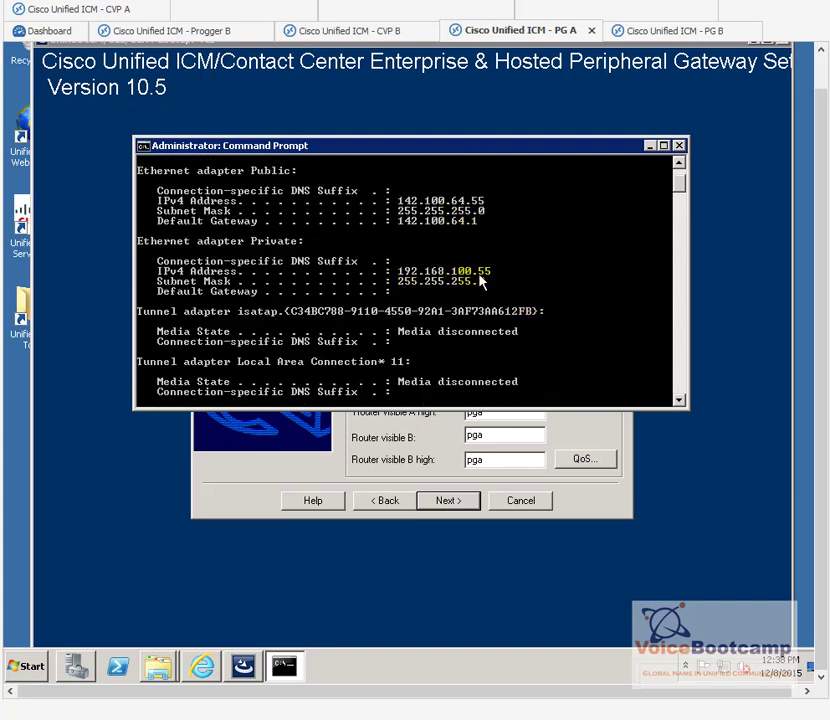
pyautogui.write('ping 192.168.10.')
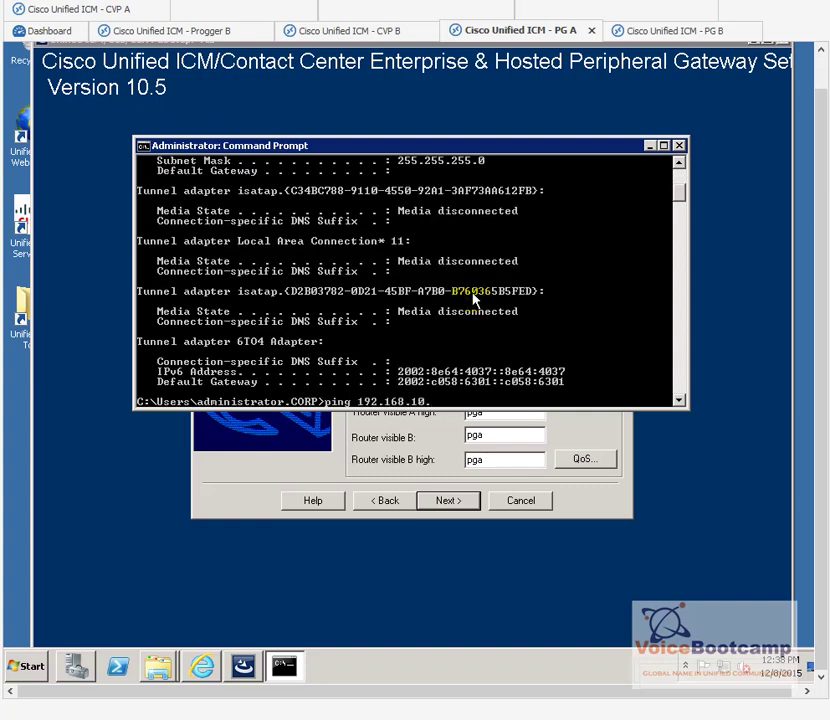
pyautogui.write('65')
pyautogui.press('Return')
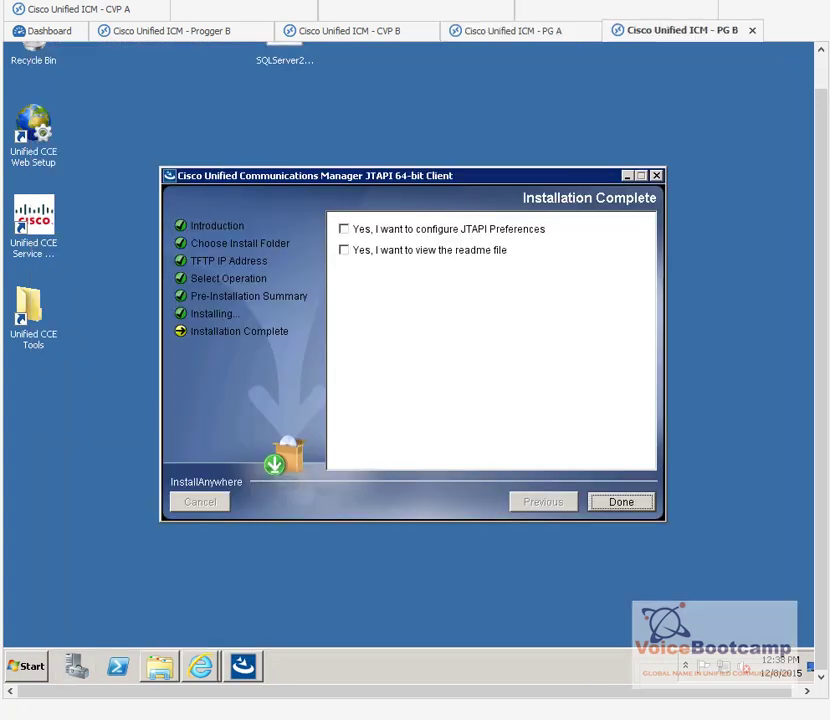
# Step: On PG B, open the Private adapter's IPv4 properties to check its 192.168.100.65 address
pyautogui.rightClick(727, 673)
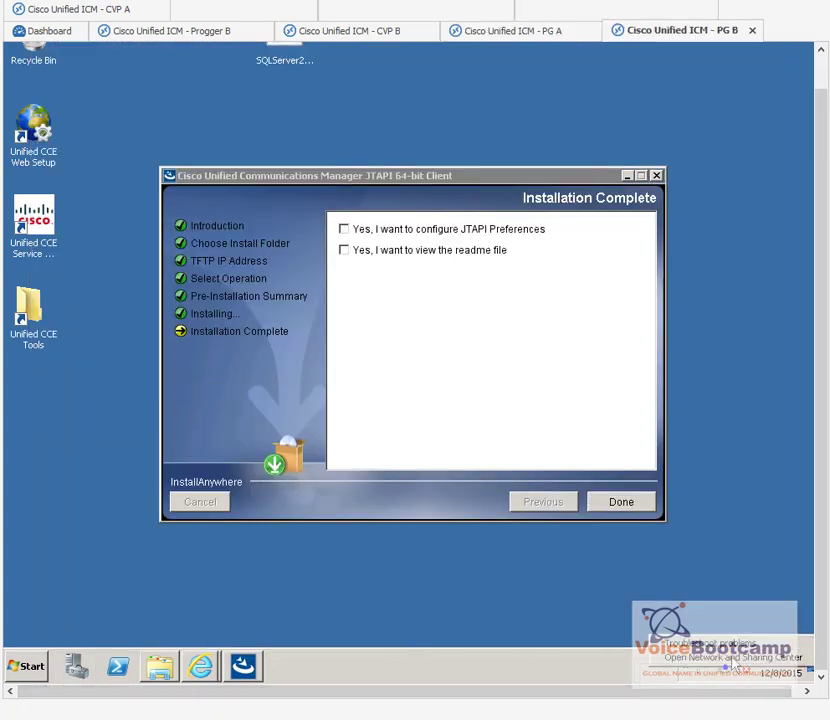
pyautogui.click(733, 660)
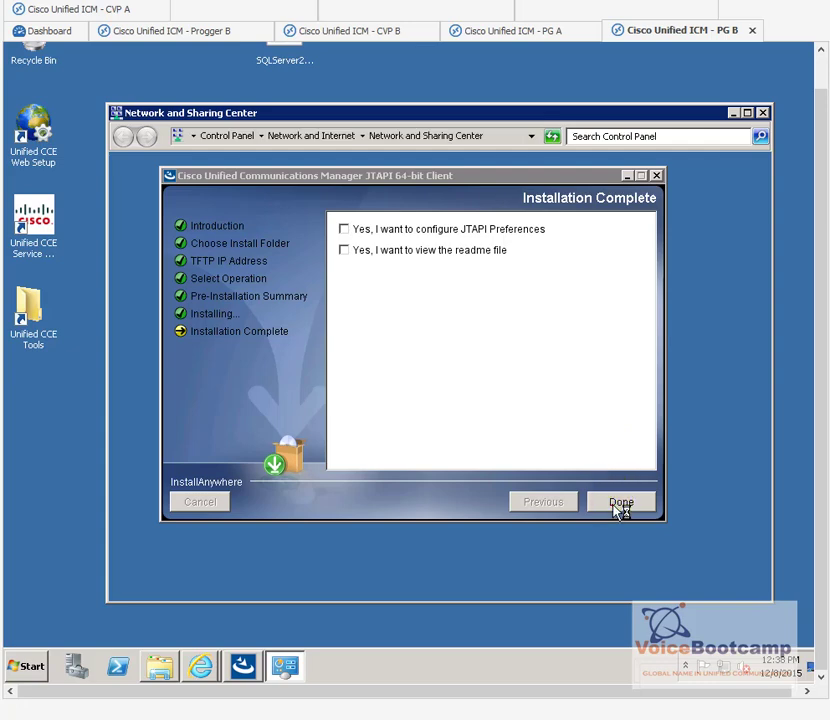
pyautogui.click(619, 503)
pyautogui.click(204, 203)
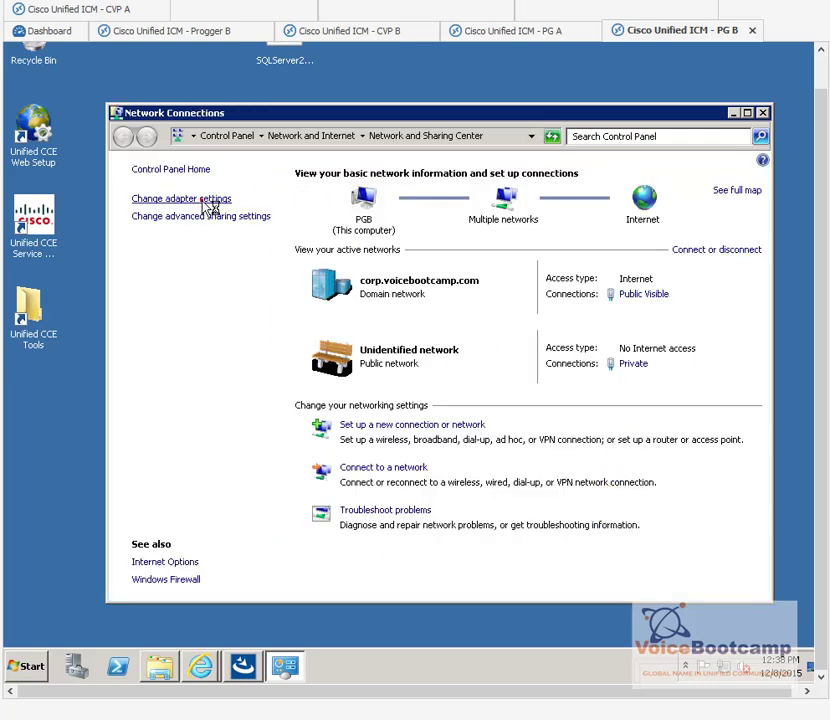
pyautogui.click(220, 222)
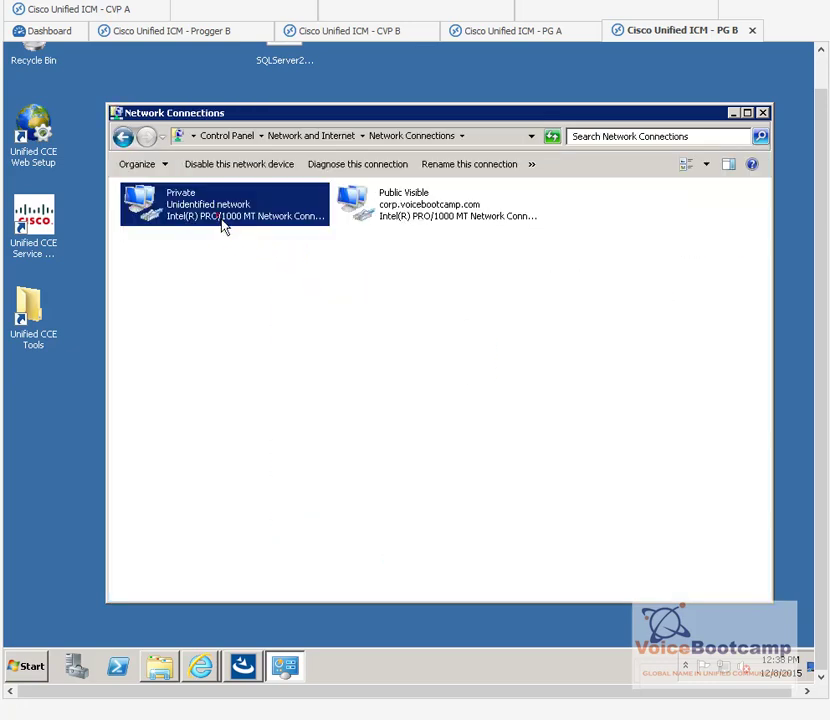
pyautogui.rightClick(224, 225)
pyautogui.click(258, 352)
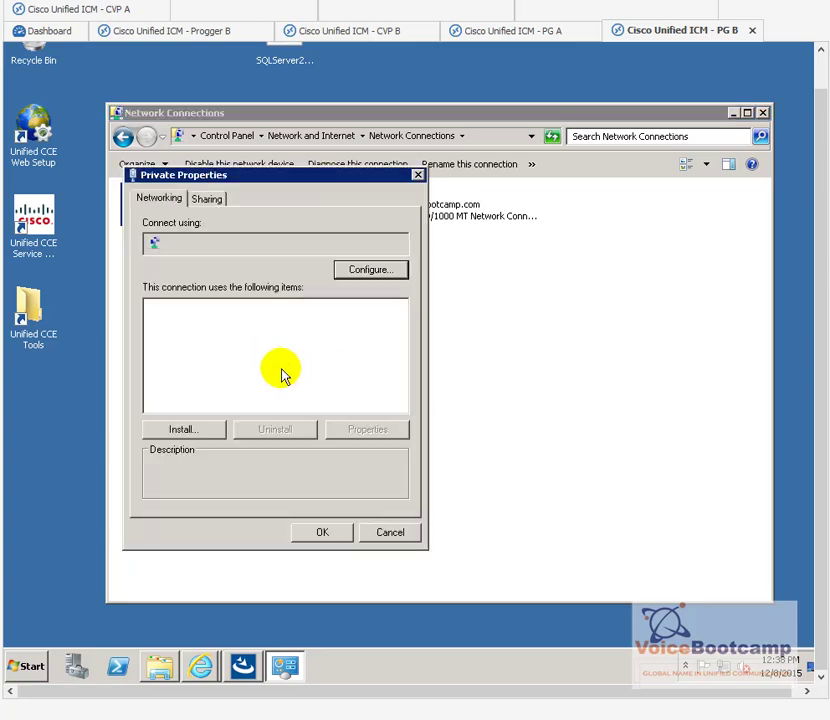
pyautogui.doubleClick(281, 366)
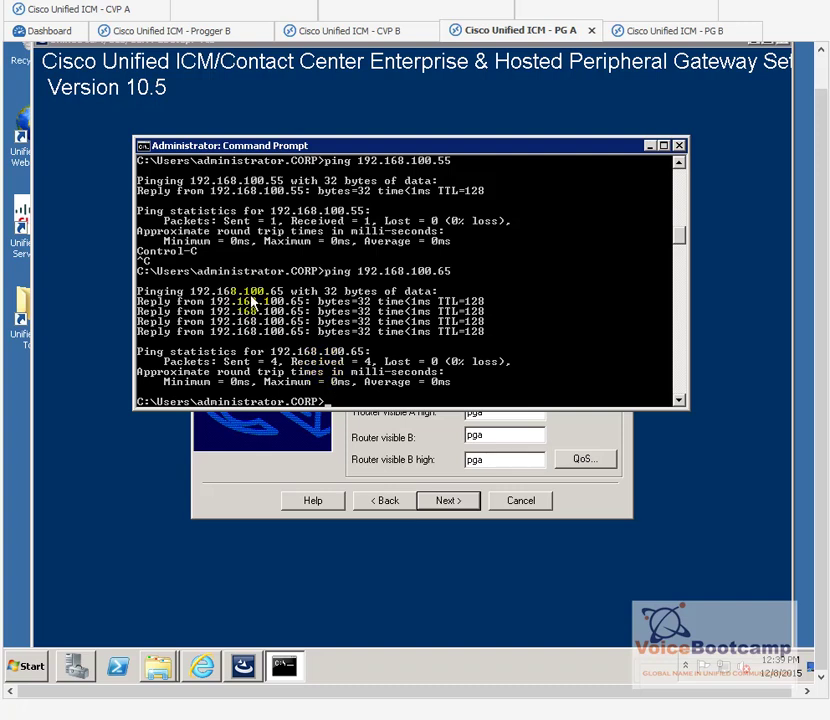
# Step: Ping PG B's private address 192.168.100.65 from PG A and close the adapter dialogs
pyautogui.press('Up')
pyautogui.press('Return')
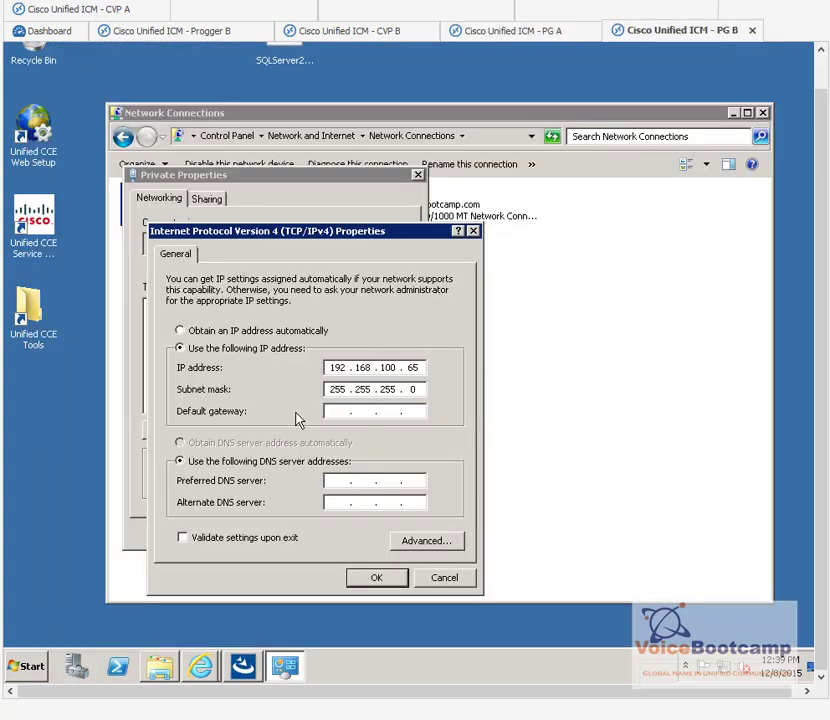
pyautogui.click(390, 576)
pyautogui.click(390, 533)
# Step: Ping PG A at 192.168.100.55 from PG B, close its windows, and return to PG A
pyautogui.click(52, 655)
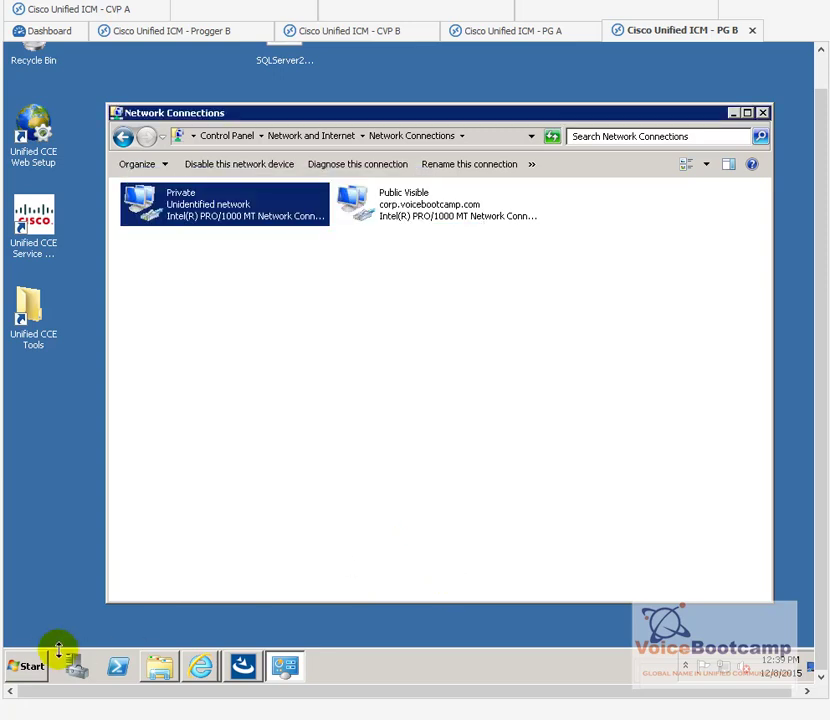
pyautogui.click(55, 312)
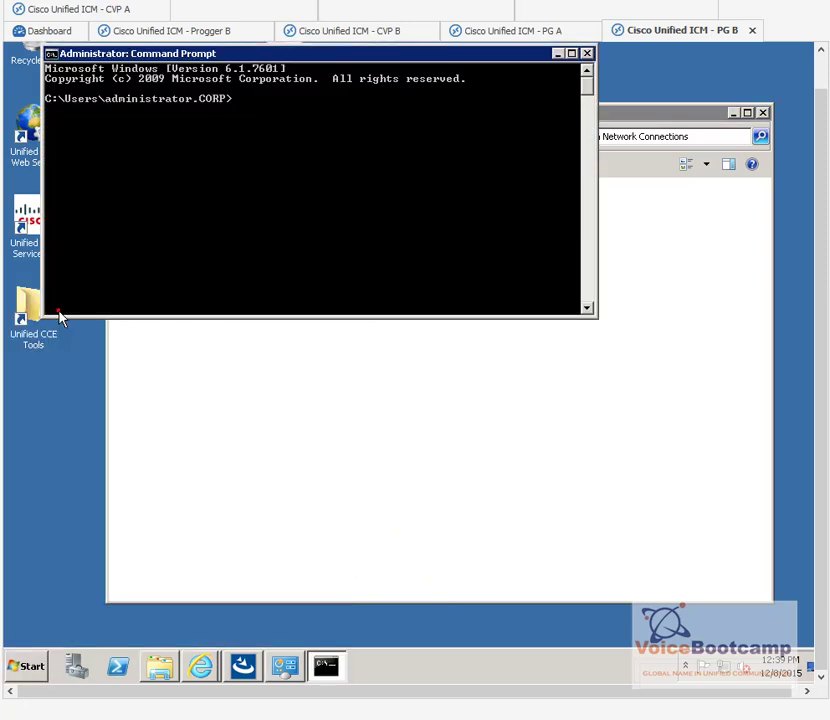
pyautogui.write('ping 192.168.100.55')
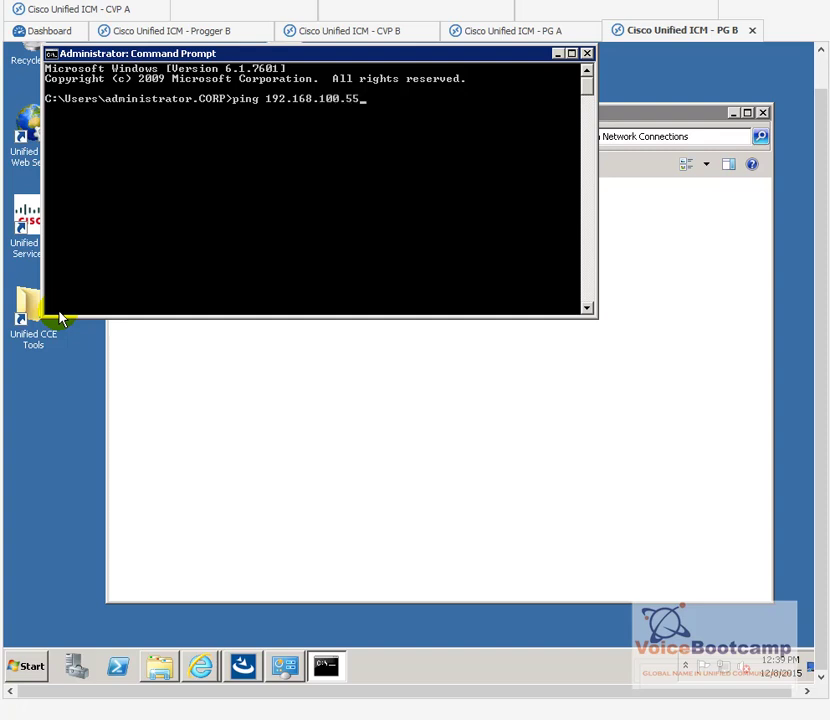
pyautogui.press('Return')
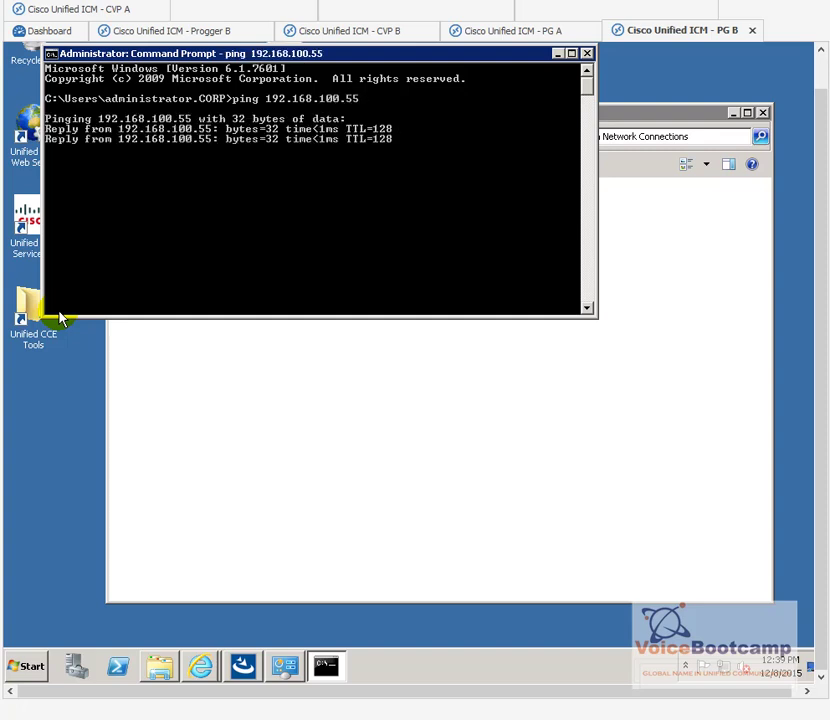
pyautogui.click(762, 114)
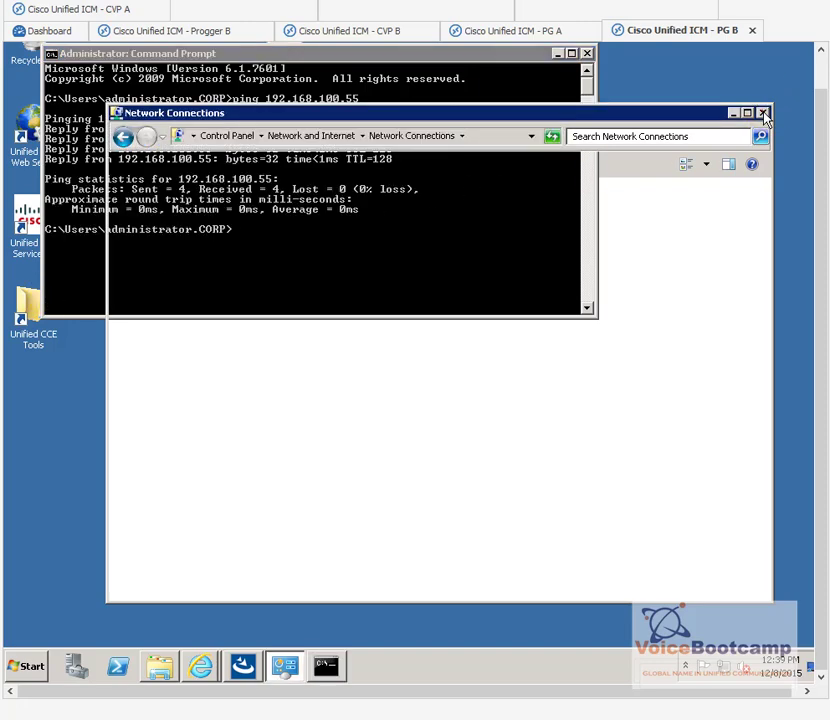
pyautogui.click(586, 53)
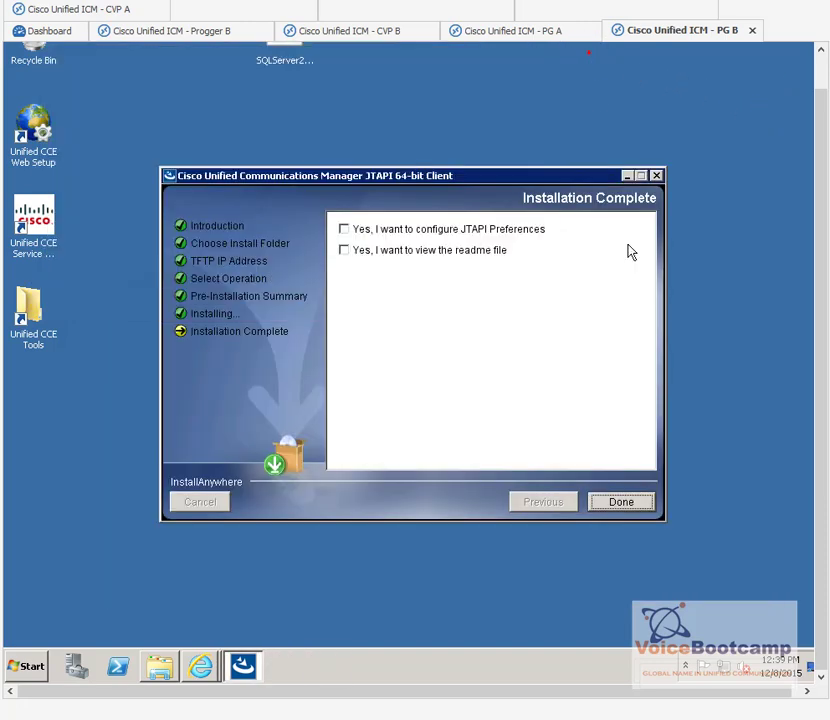
pyautogui.click(606, 498)
pyautogui.click(513, 30)
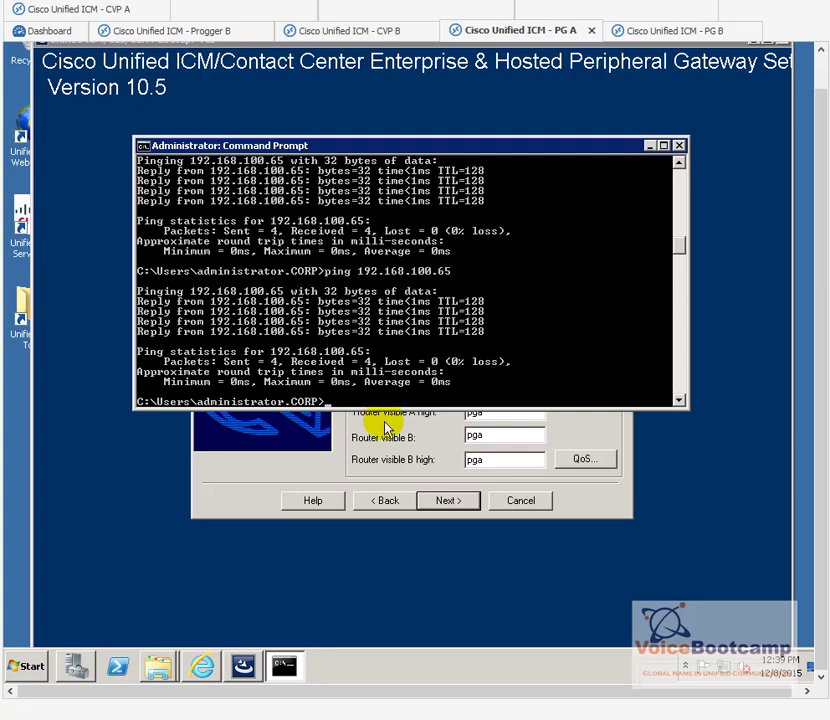
# Step: Fill PG private A and A high with 192.168.100.55, PG private B and B high with 192.168.100.65
pyautogui.click(390, 437)
pyautogui.doubleClick(505, 220)
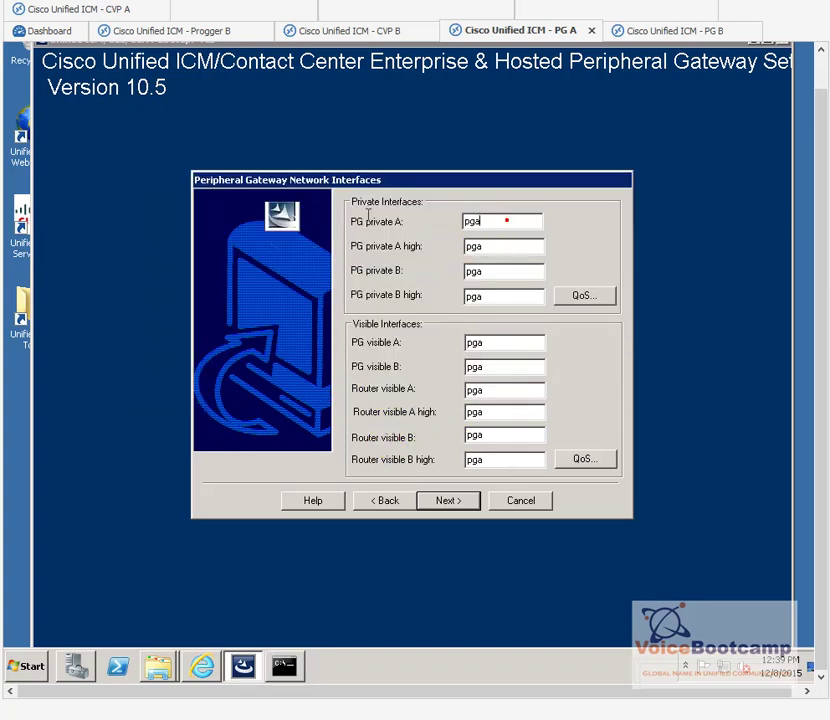
pyautogui.write('192.168.100.55')
pyautogui.moveTo(532, 219); pyautogui.dragTo(417, 222)
pyautogui.hotkey('ctrl', 'c')
pyautogui.doubleClick(512, 246)
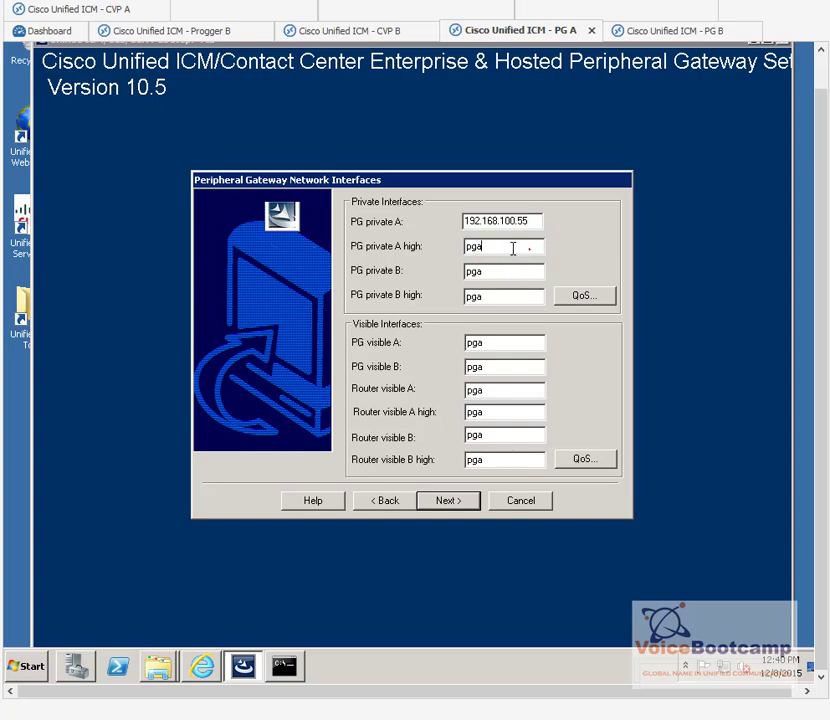
pyautogui.hotkey('ctrl', 'v')
pyautogui.doubleClick(518, 271)
pyautogui.hotkey('ctrl', 'v')
pyautogui.press('BackSpace')
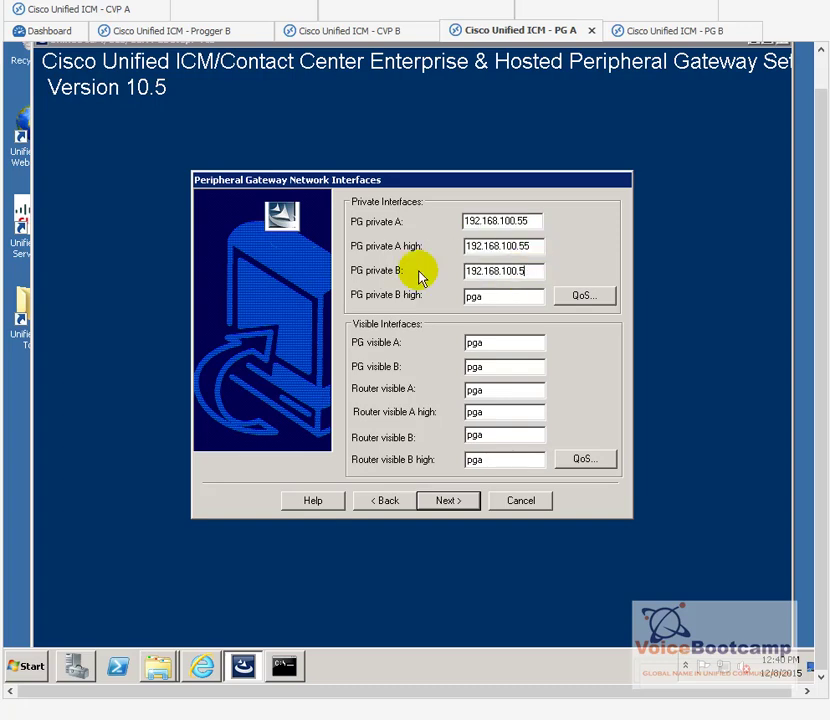
pyautogui.write('65')
pyautogui.hotkey('ctrl', 'v')
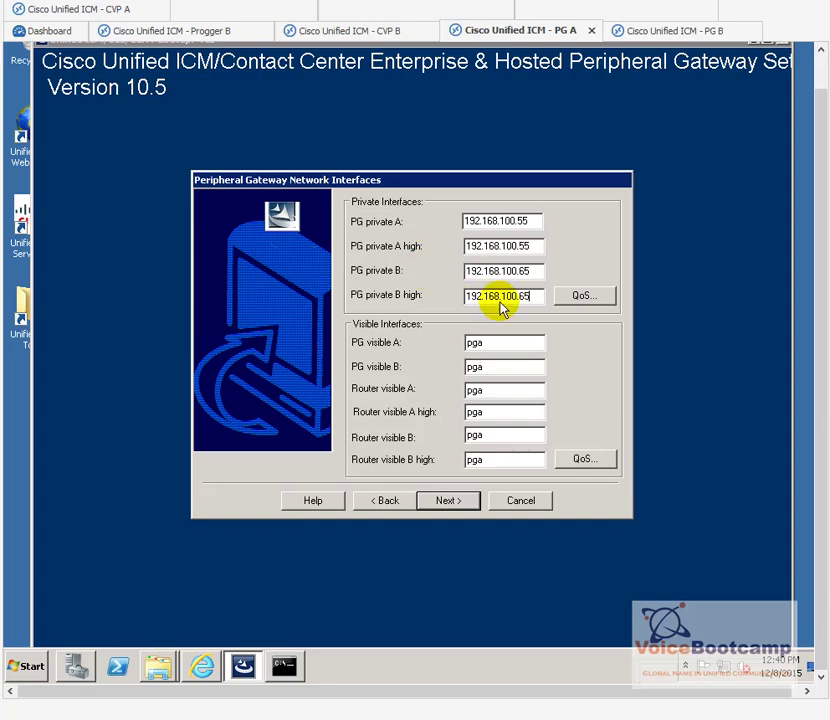
# Step: Enter PG visible A 142.100.64.55 and PG visible B 142.100.64.65
pyautogui.click(498, 345)
pyautogui.doubleClick(498, 345)
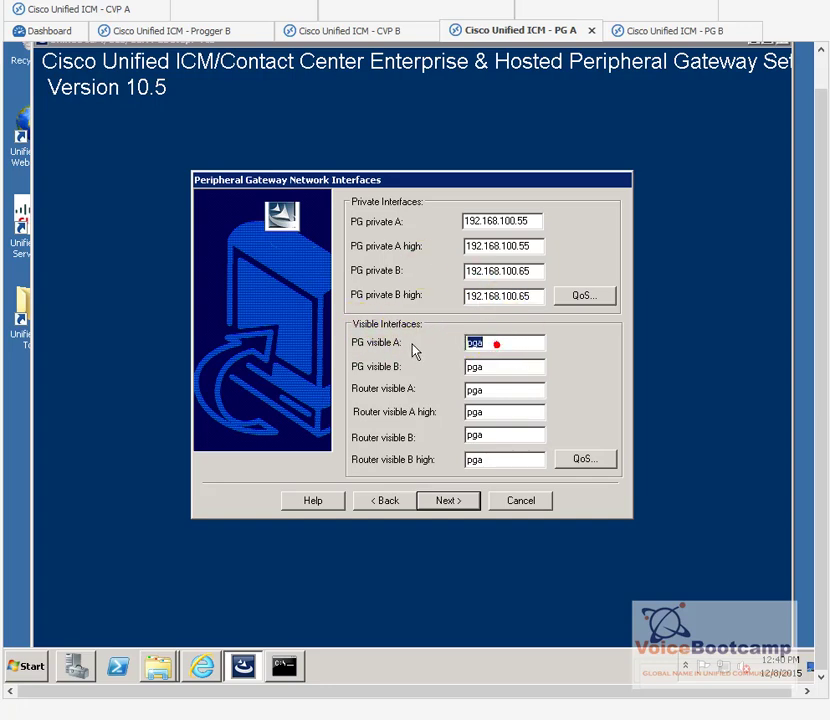
pyautogui.write('142.100.64.55')
pyautogui.doubleClick(505, 369)
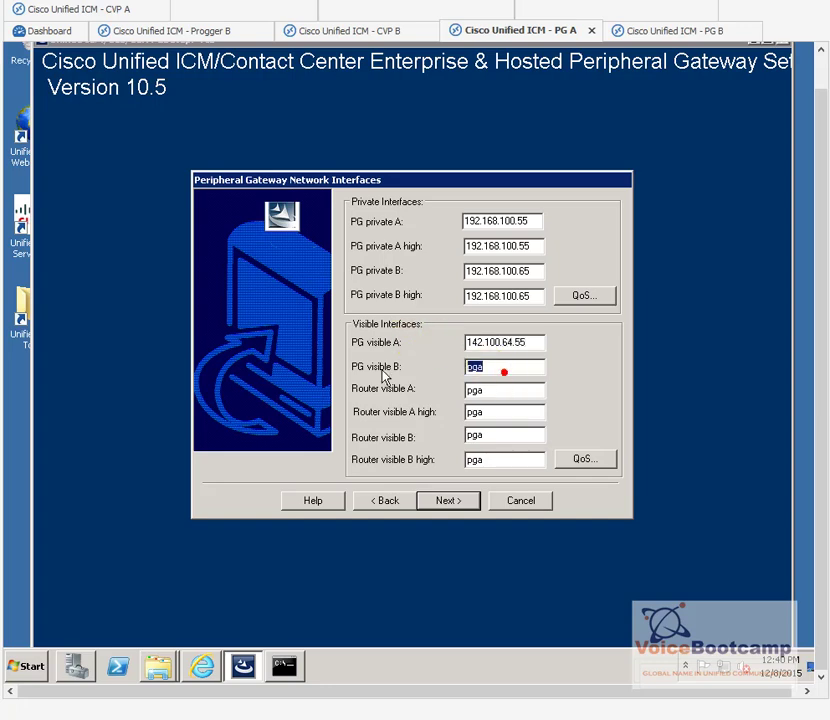
pyautogui.write('142.100.64.65')
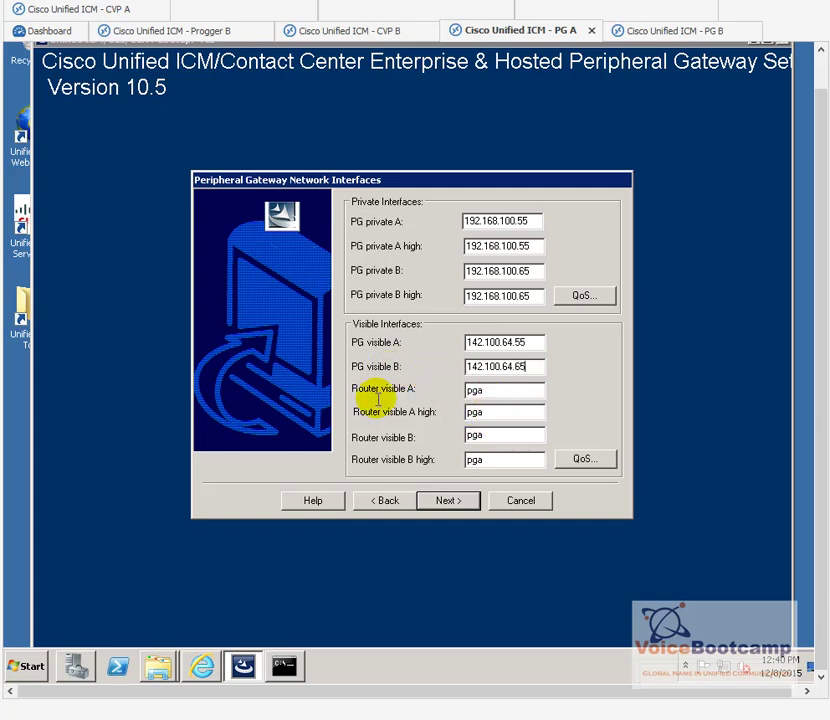
pyautogui.moveTo(532, 342); pyautogui.dragTo(446, 360)
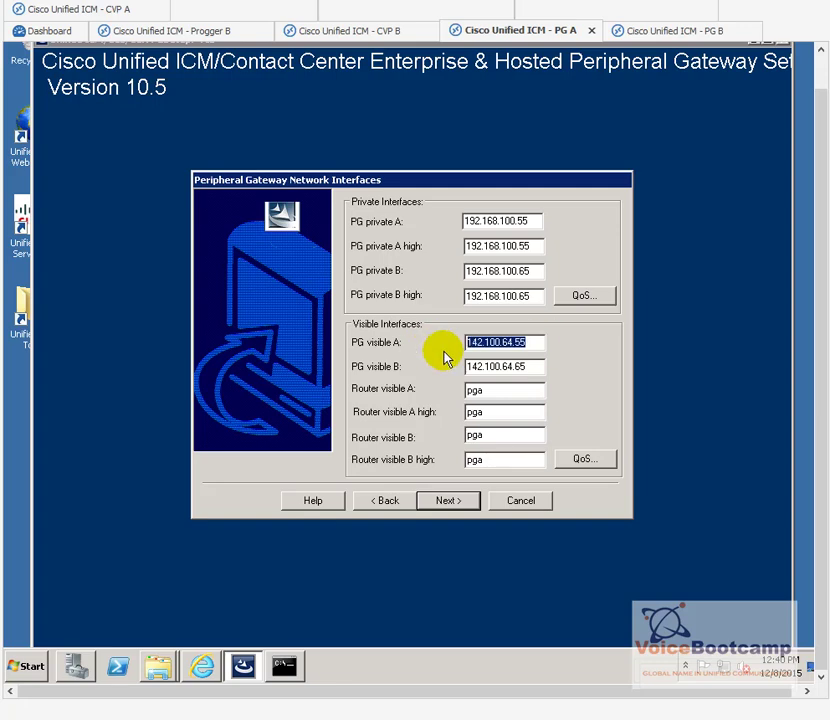
# Step: Set Router visible A and Router visible A high to 142.100.64.51
pyautogui.doubleClick(506, 391)
pyautogui.hotkey('ctrl', 'v')
pyautogui.press('BackSpace')
pyautogui.press('BackSpace')
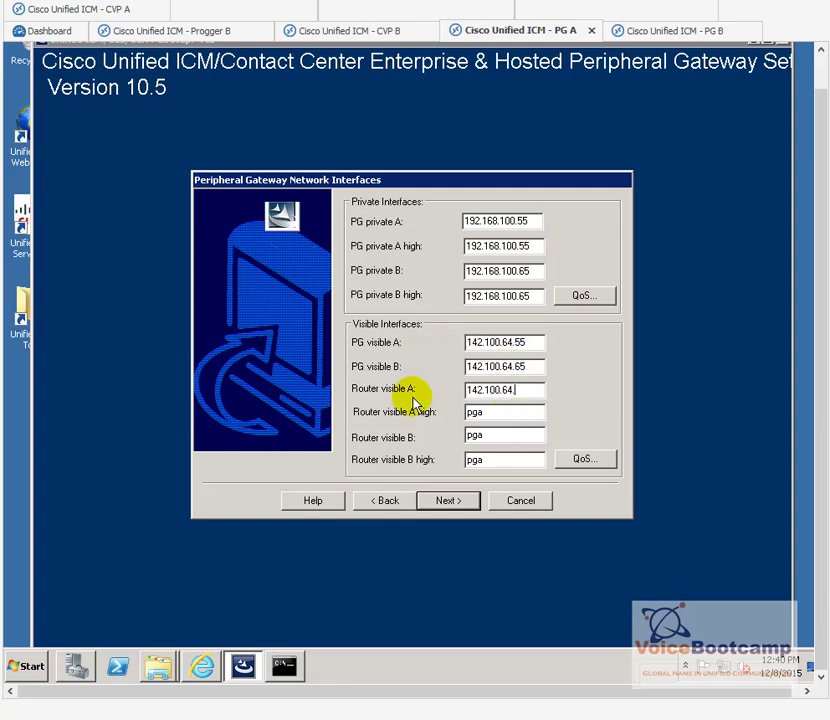
pyautogui.write('51')
pyautogui.doubleClick(498, 412)
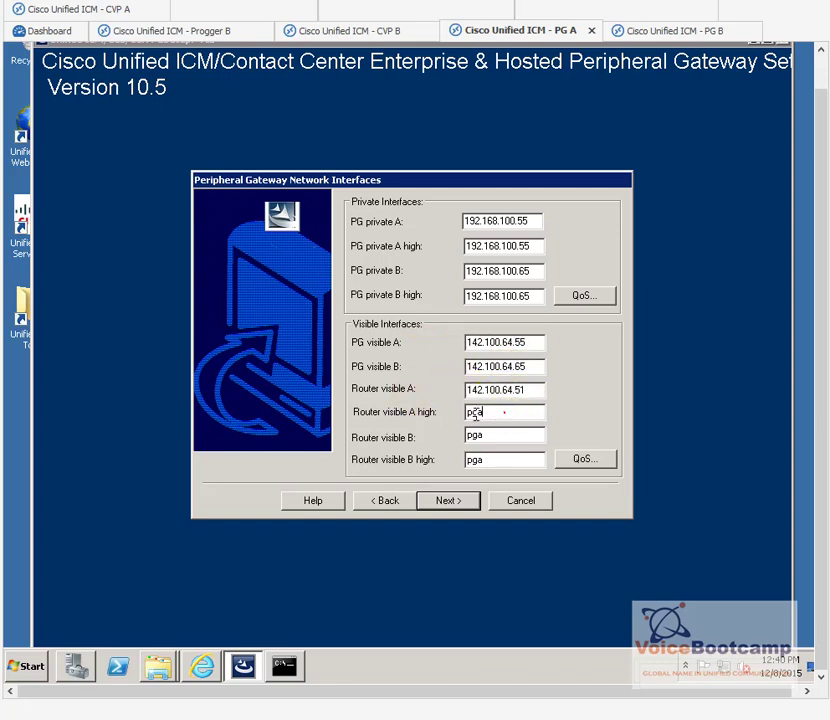
pyautogui.hotkey('ctrl', 'v')
pyautogui.press('BackSpace')
pyautogui.press('BackSpace')
pyautogui.write('61')
pyautogui.press('BackSpace')
pyautogui.press('BackSpace')
pyautogui.write('51')
pyautogui.moveTo(537, 389); pyautogui.dragTo(432, 394)
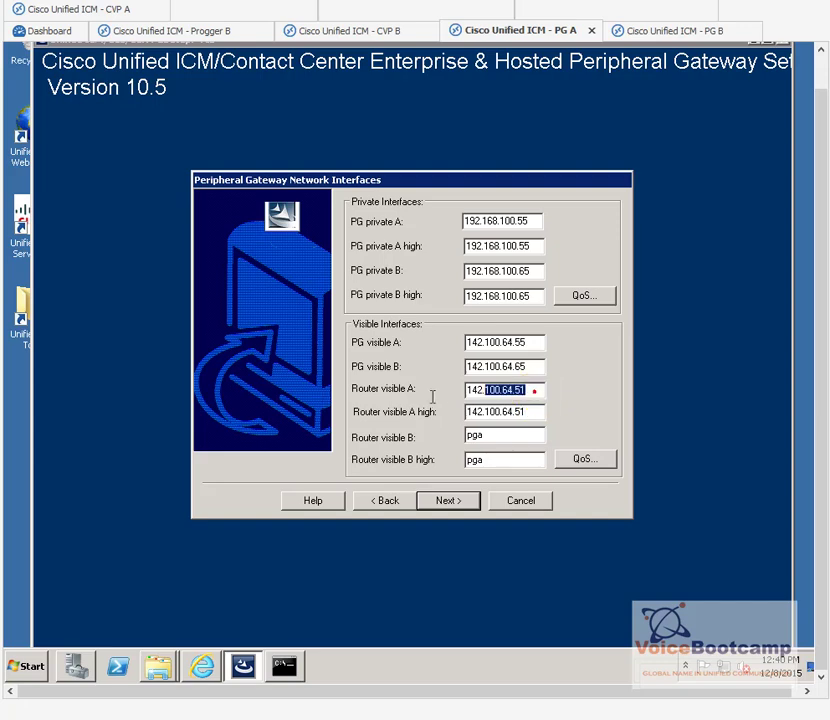
pyautogui.hotkey('ctrl', 'c')
# Step: Set Router visible B and B high to 142.100.64.61, review the octets, and accept
pyautogui.doubleClick(491, 432)
pyautogui.hotkey('ctrl', 'v')
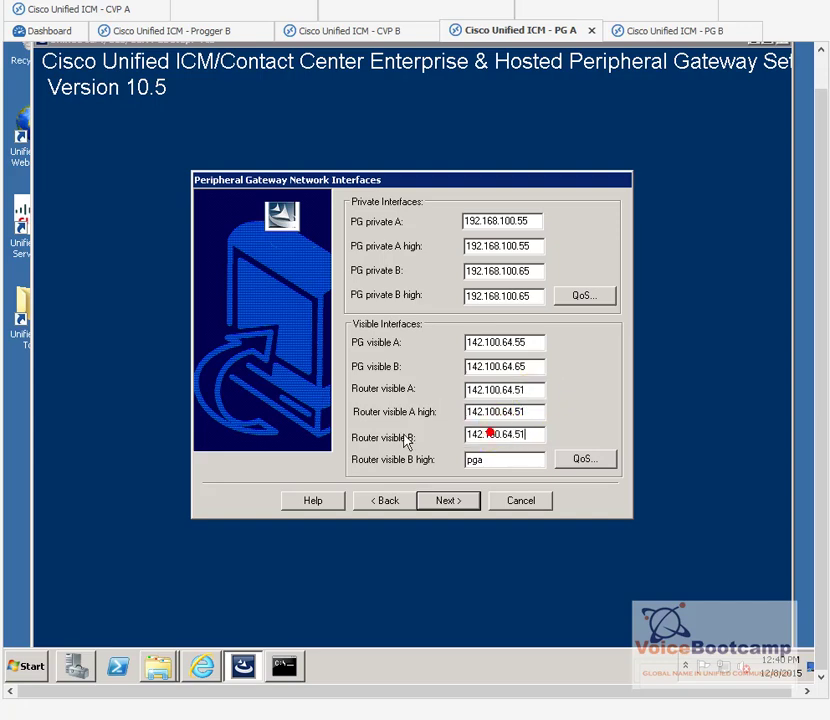
pyautogui.press('BackSpace')
pyautogui.press('BackSpace')
pyautogui.write('61')
pyautogui.press('Tab')
pyautogui.hotkey('ctrl', 'v')
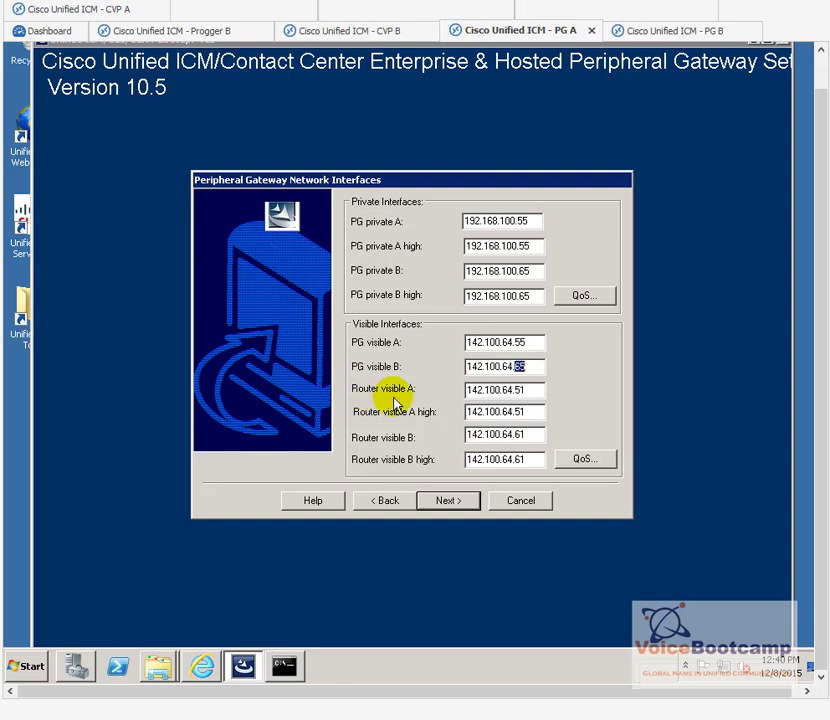
pyautogui.moveTo(524, 390); pyautogui.dragTo(513, 391)
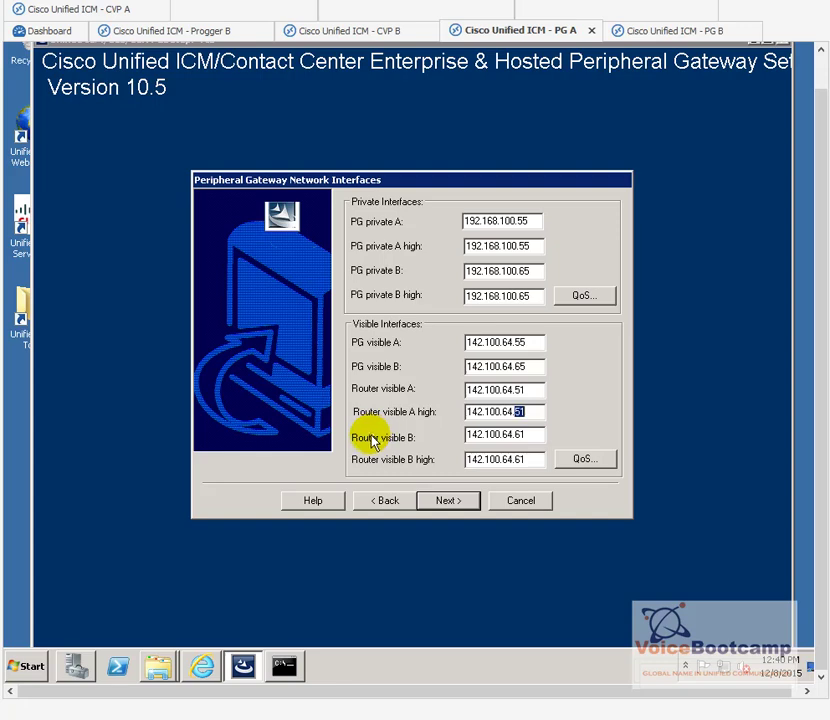
pyautogui.moveTo(518, 436); pyautogui.dragTo(512, 437)
pyautogui.click(519, 462)
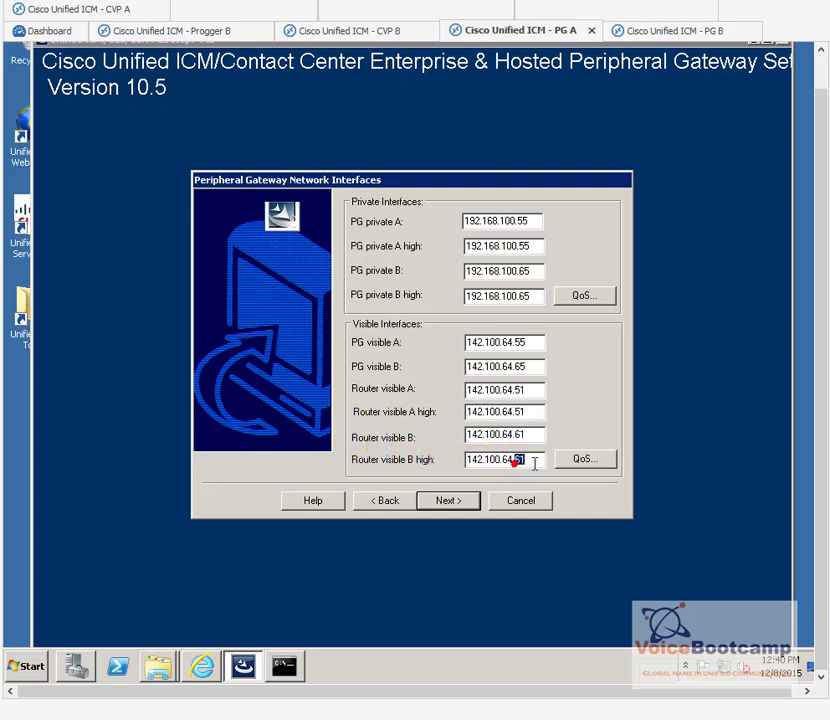
pyautogui.click(447, 508)
# Step: Save PG A's configuration, then launch Peripheral Gateway Setup on PG B and add a vcb component
pyautogui.click(507, 495)
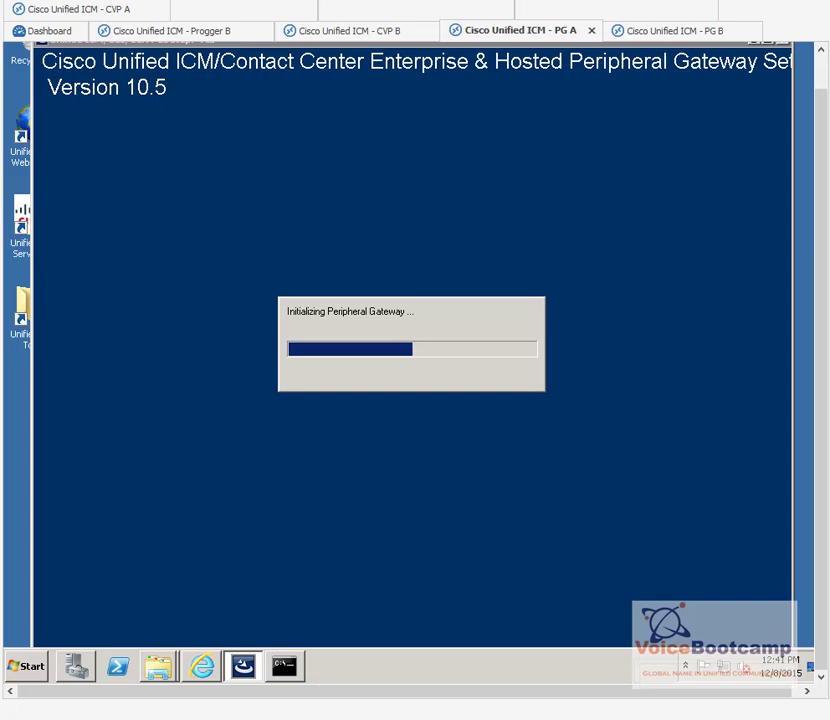
pyautogui.click(675, 31)
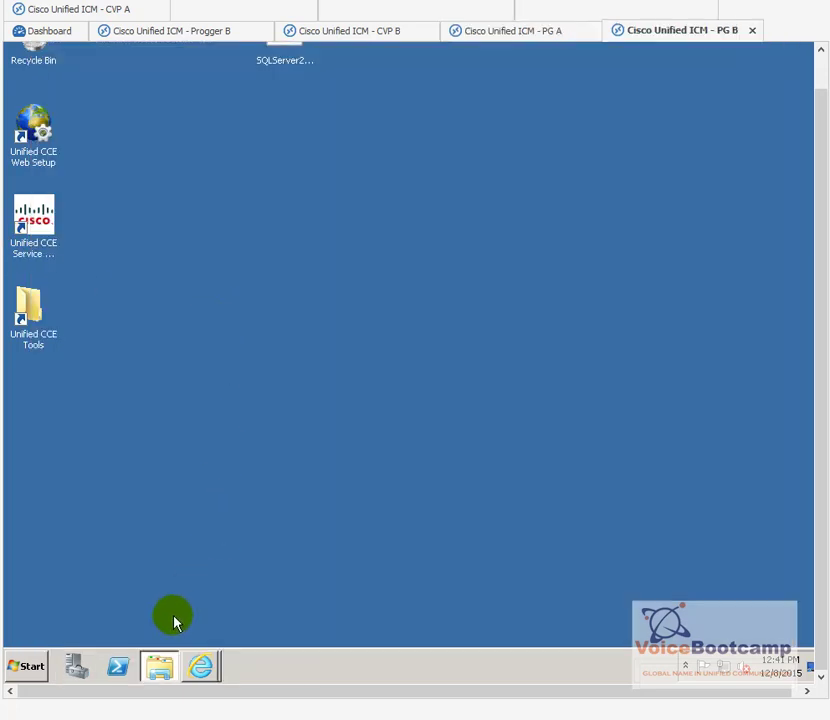
pyautogui.doubleClick(33, 318)
pyautogui.click(300, 324)
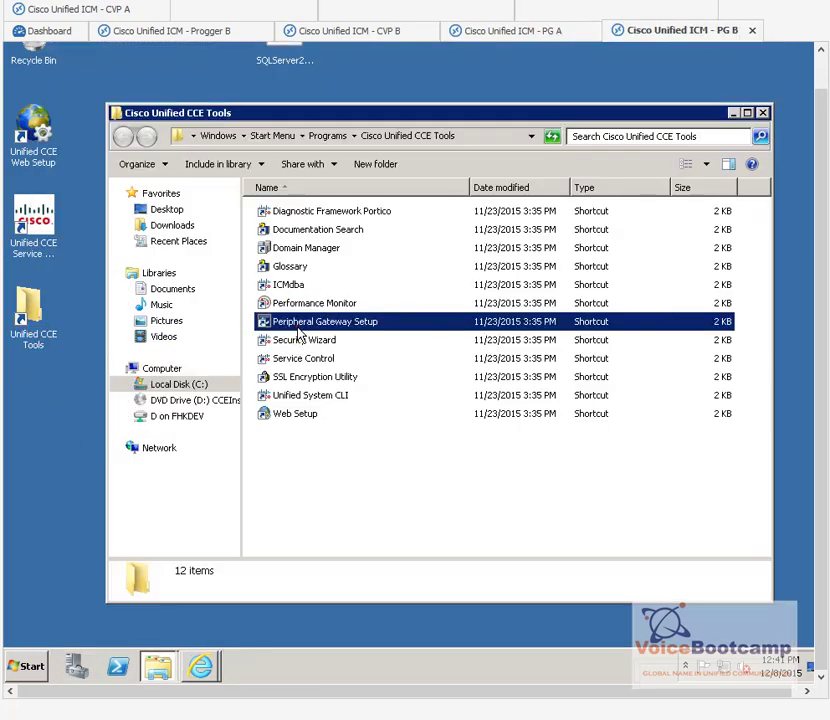
pyautogui.click(735, 115)
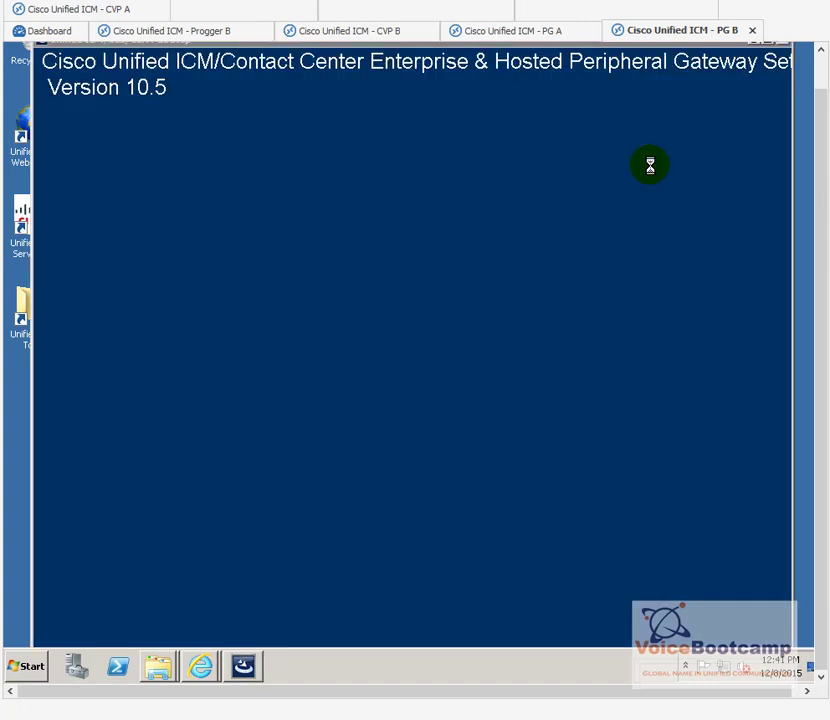
pyautogui.click(540, 244)
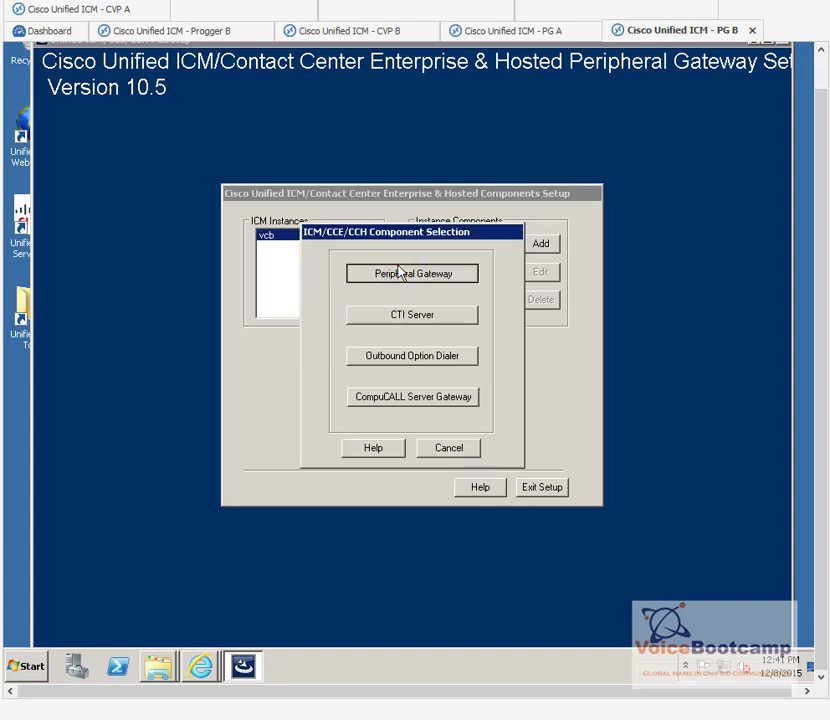
# Step: Set up a Peripheral Gateway as PG 1 Side B with CUCM as the client type
pyautogui.click(398, 274)
pyautogui.click(499, 240)
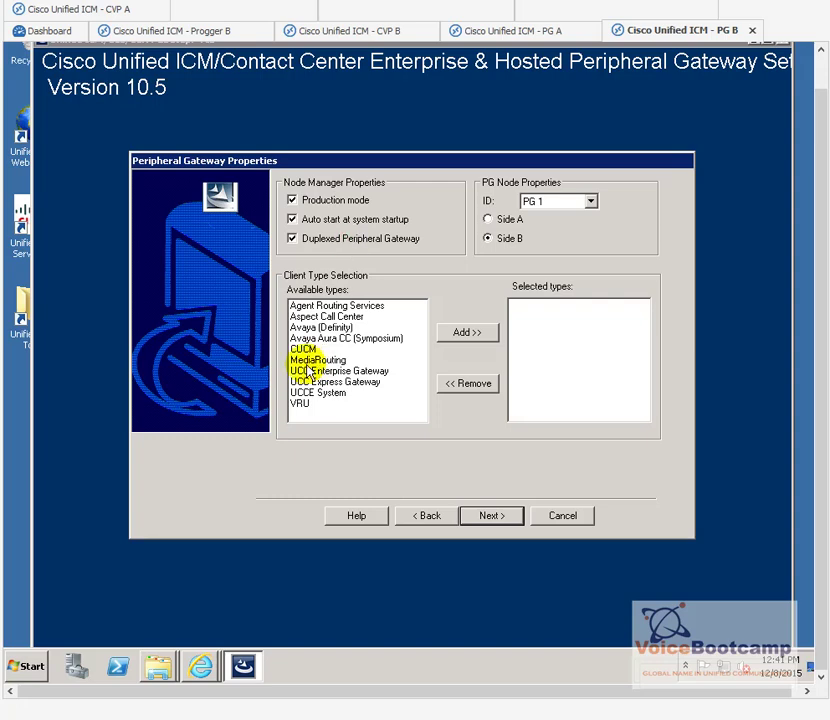
pyautogui.click(325, 338)
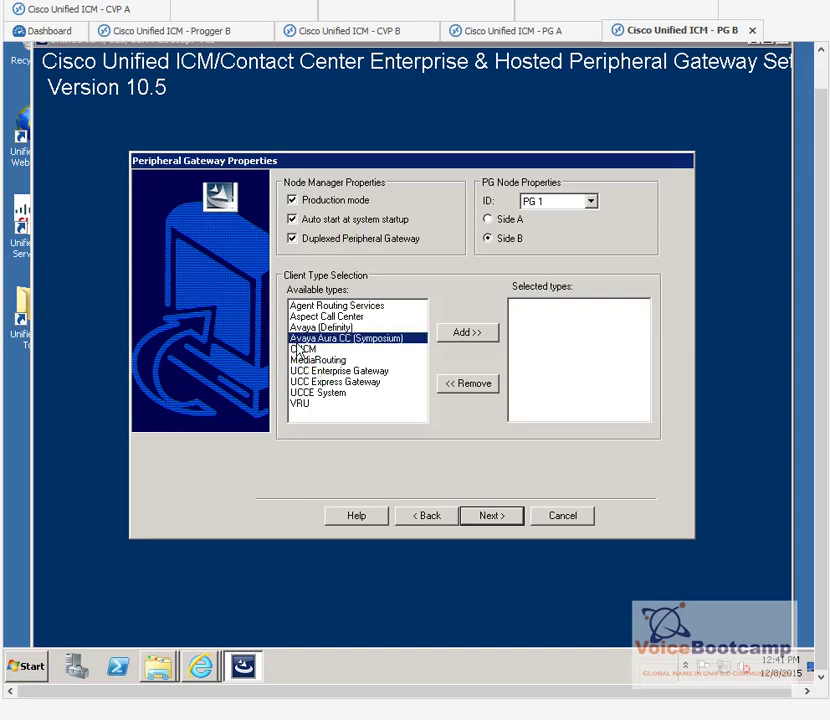
pyautogui.click(419, 349)
pyautogui.click(476, 336)
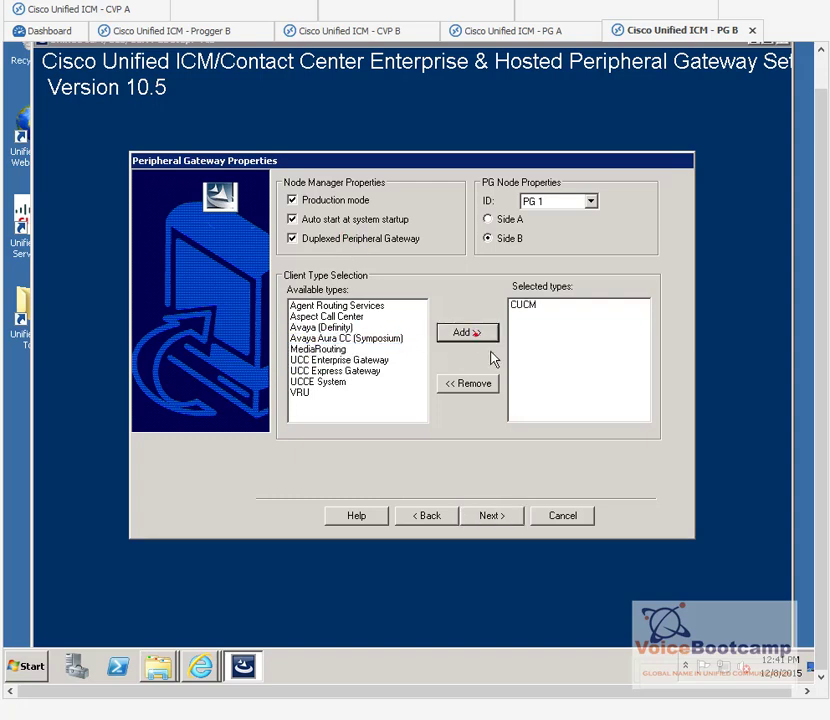
pyautogui.click(495, 518)
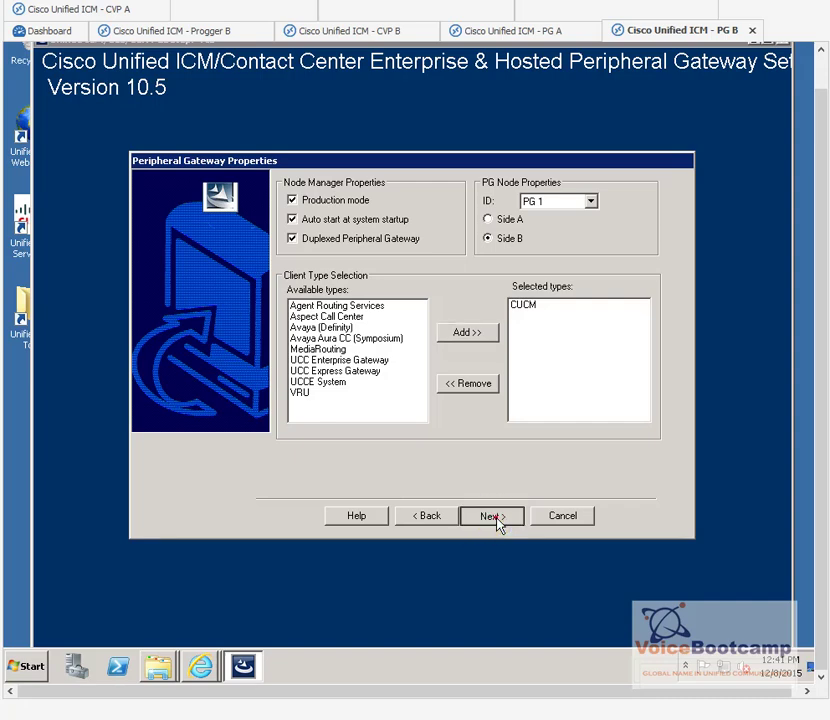
pyautogui.click(495, 519)
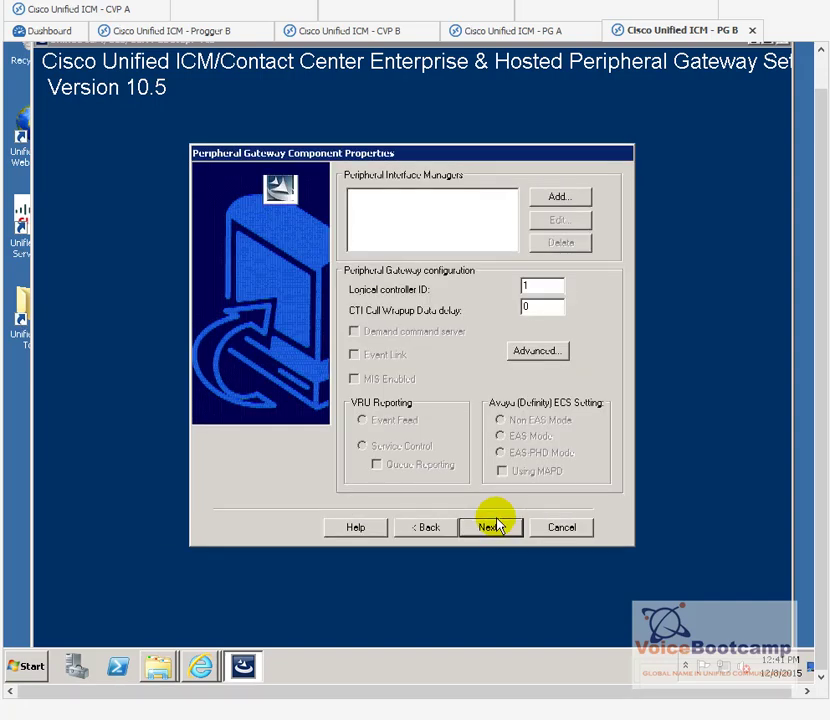
# Step: Set logical controller ID 5000, add enabled CUCM PIM 1, and select its default peripheral name
pyautogui.doubleClick(535, 288)
pyautogui.write('50')
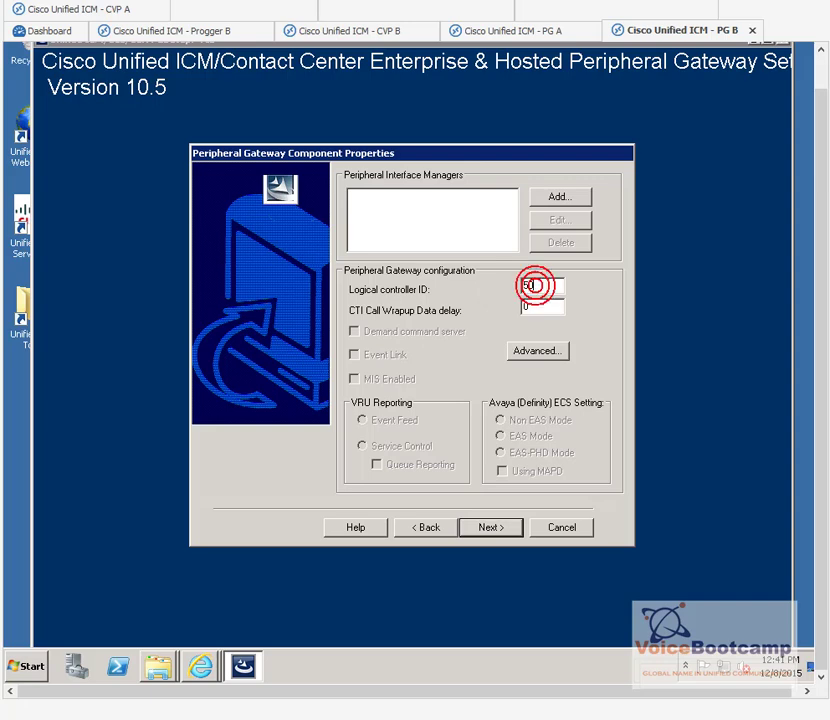
pyautogui.write('00')
pyautogui.click(566, 195)
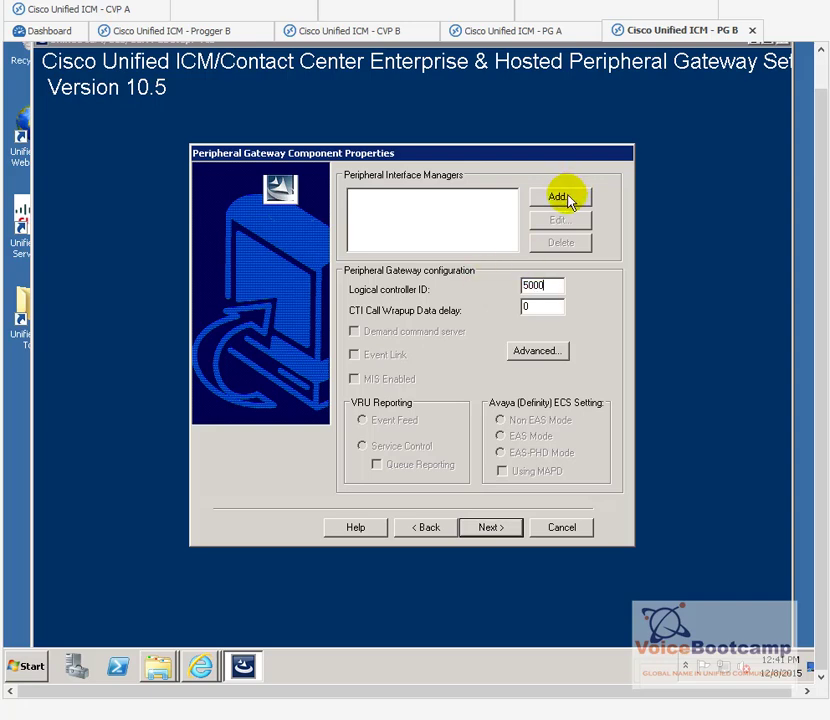
pyautogui.click(375, 345)
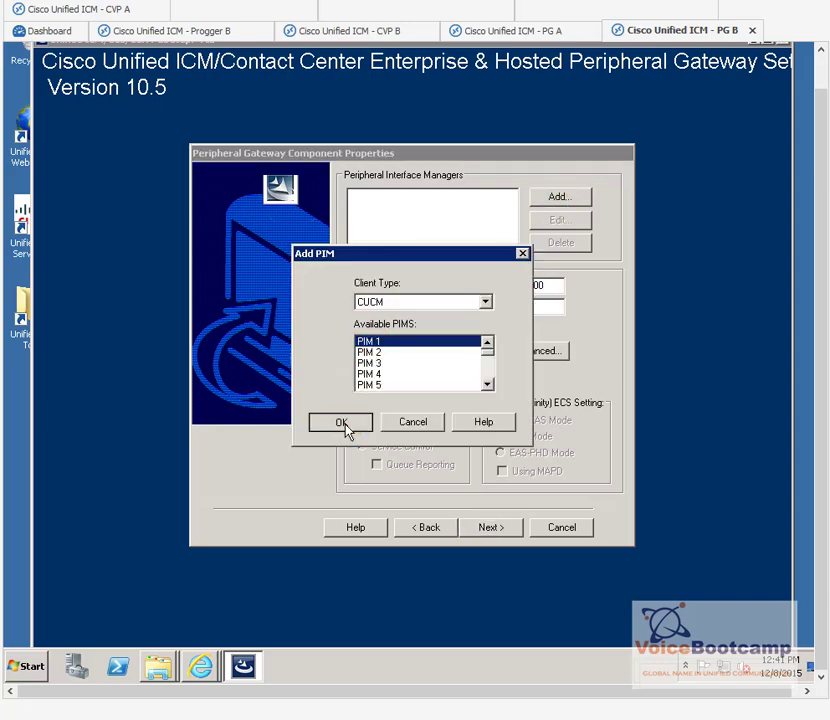
pyautogui.click(341, 423)
pyautogui.click(424, 242)
pyautogui.click(326, 220)
pyautogui.click(447, 243)
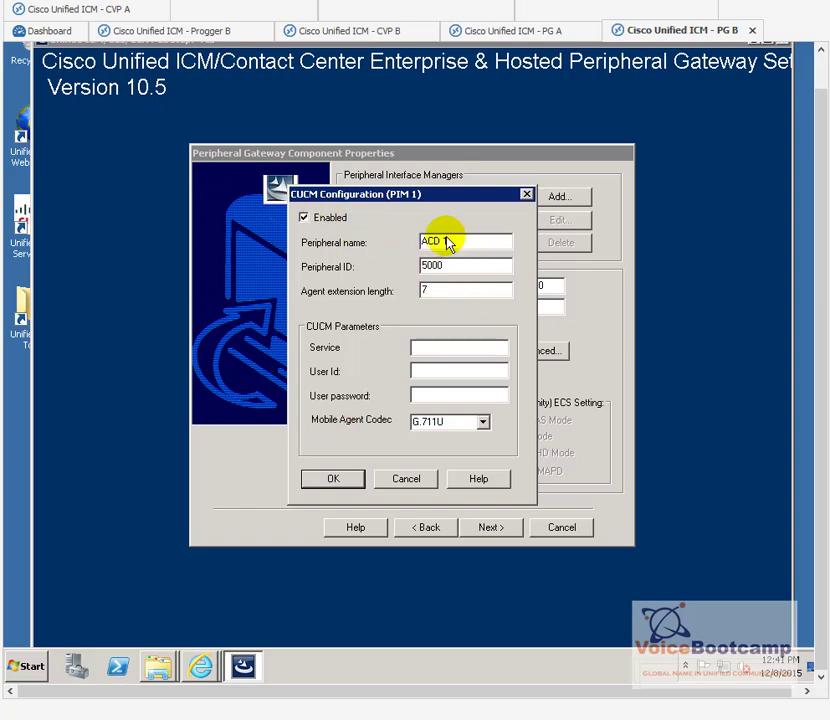
pyautogui.moveTo(447, 243); pyautogui.dragTo(355, 238)
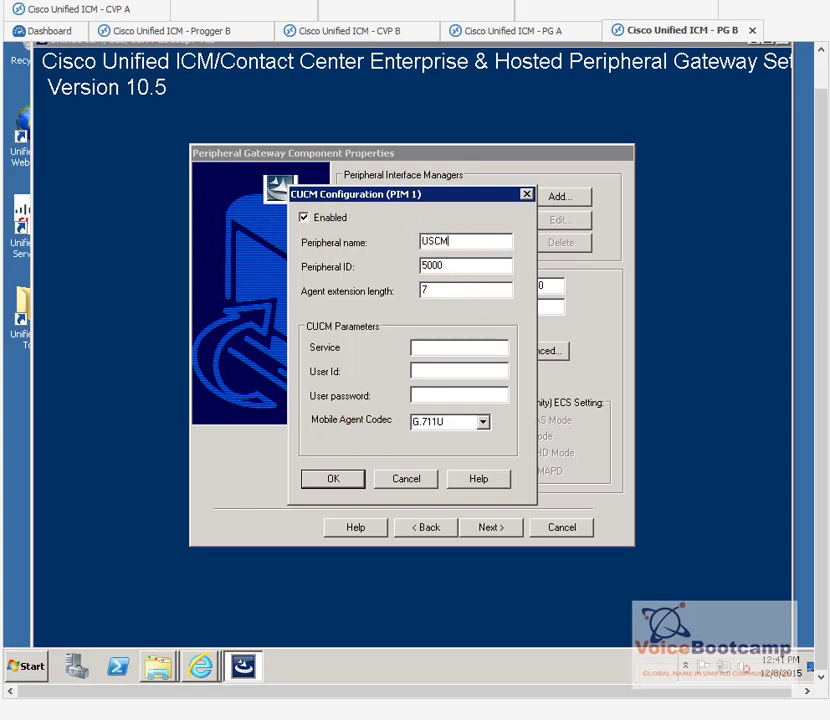
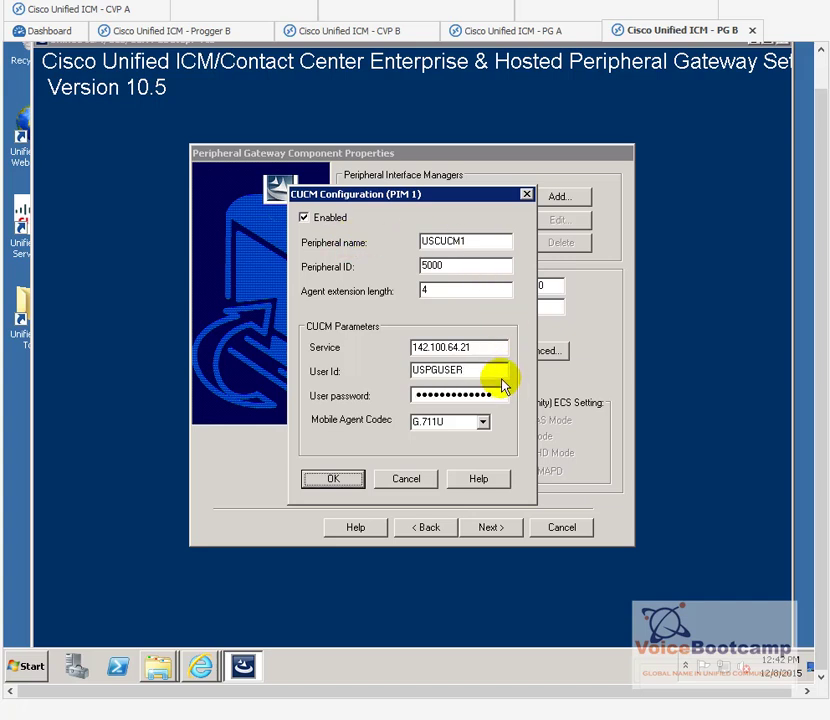
# Step: Choose G.729 as the PIM 1 mobile agent codec
pyautogui.click(483, 424)
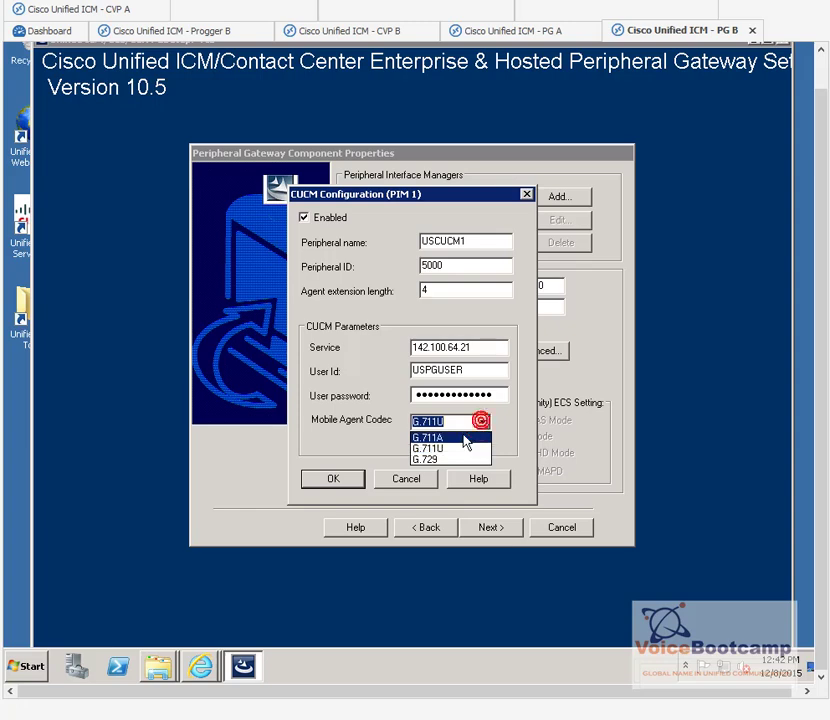
pyautogui.click(453, 459)
pyautogui.click(492, 346)
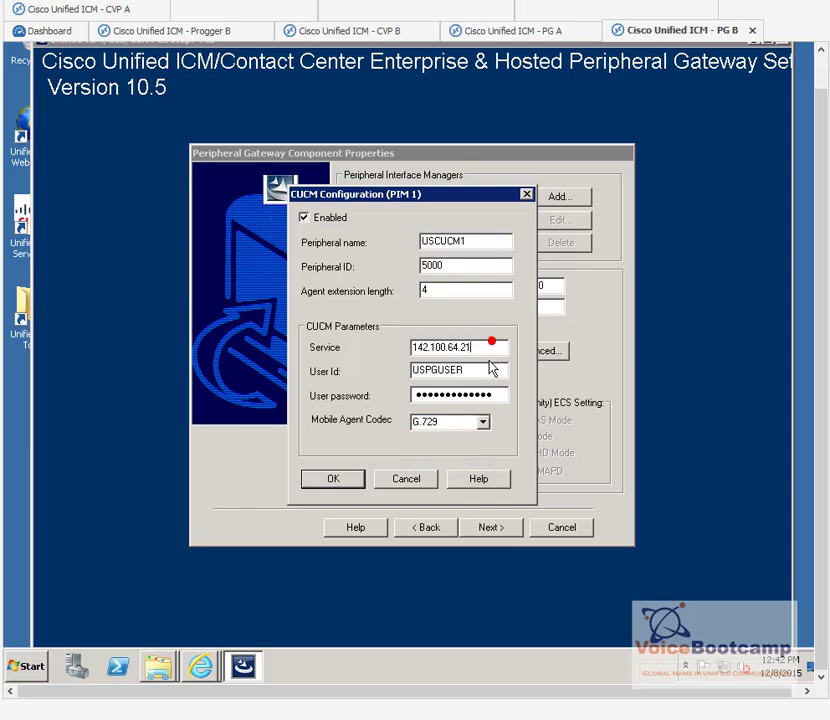
# Step: Check the application user ID against CUCM's application users list and confirm the CUCM connection settings
pyautogui.click(410, 374)
pyautogui.moveTo(415, 374); pyautogui.dragTo(478, 375)
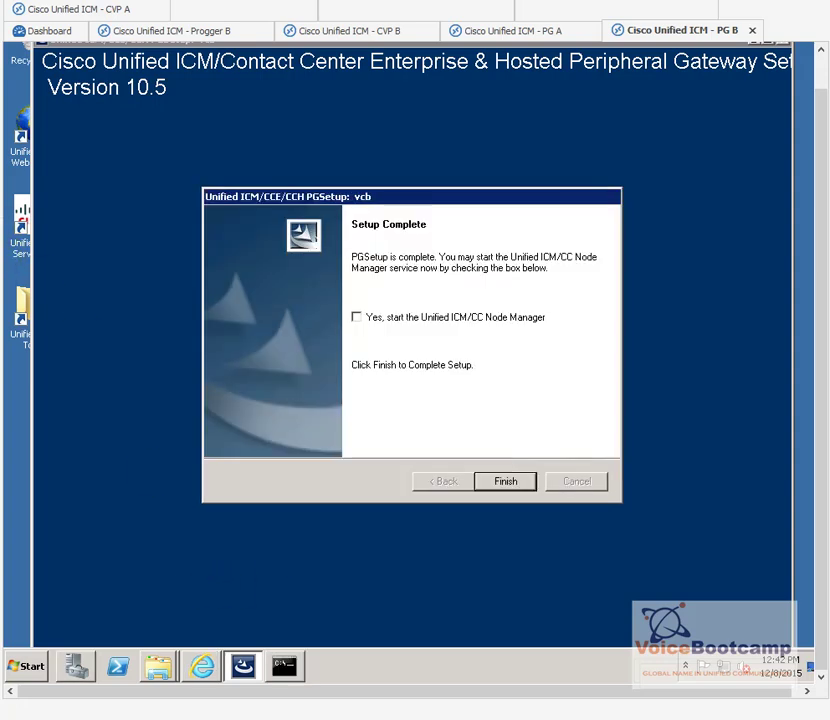
pyautogui.click(466, 317)
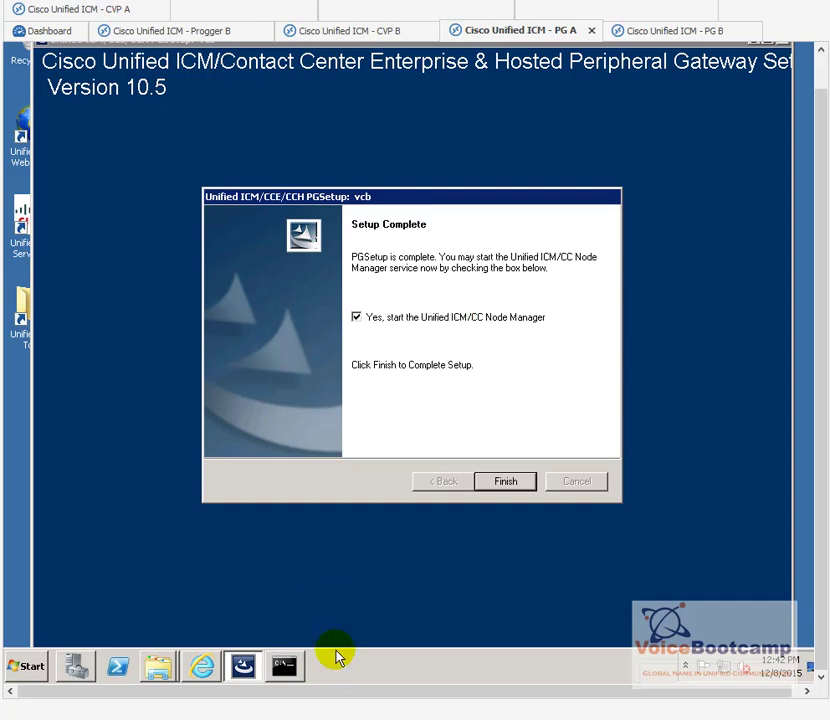
pyautogui.click(204, 664)
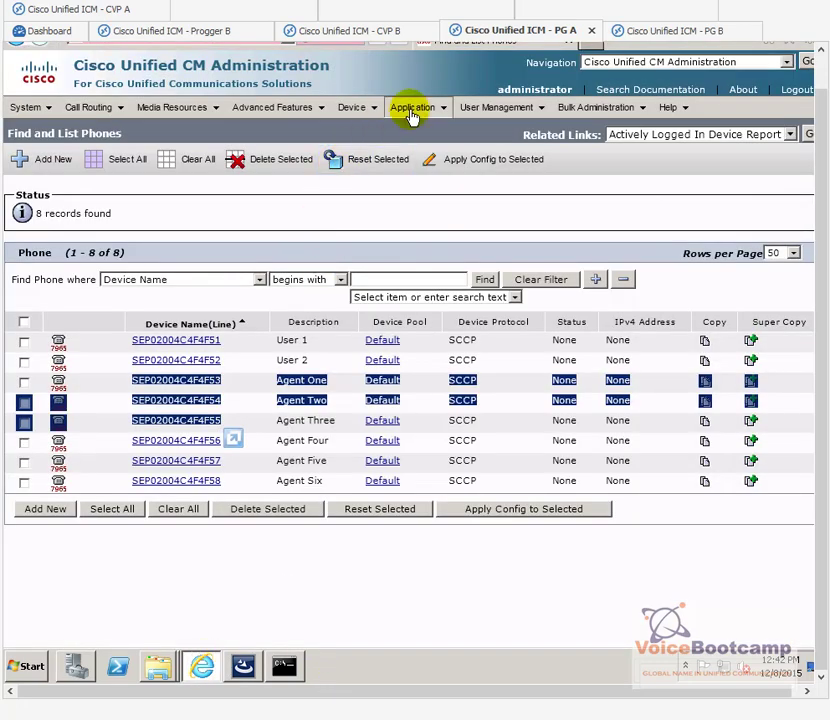
pyautogui.moveTo(491, 120)
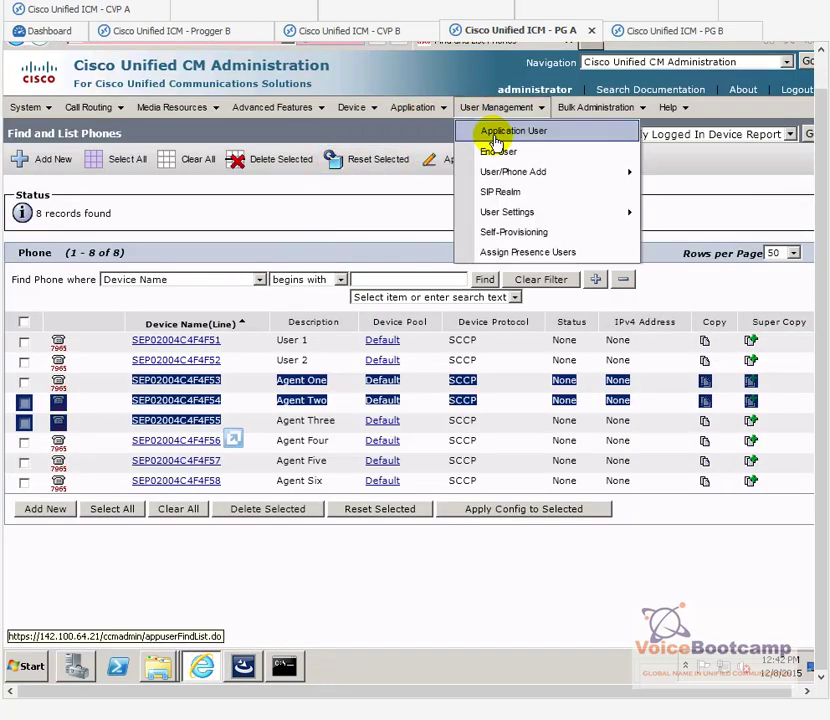
pyautogui.click(496, 140)
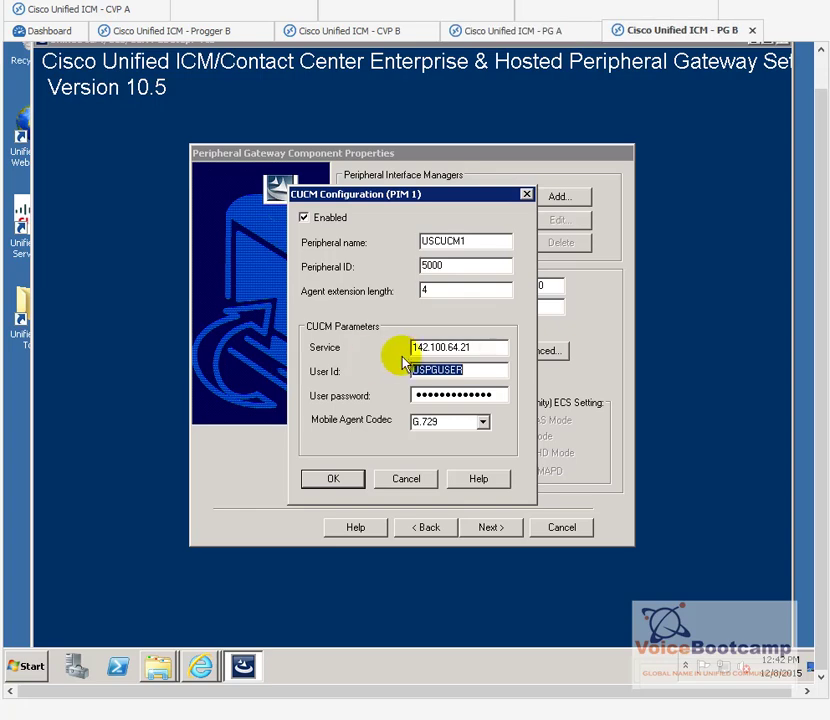
pyautogui.click(340, 480)
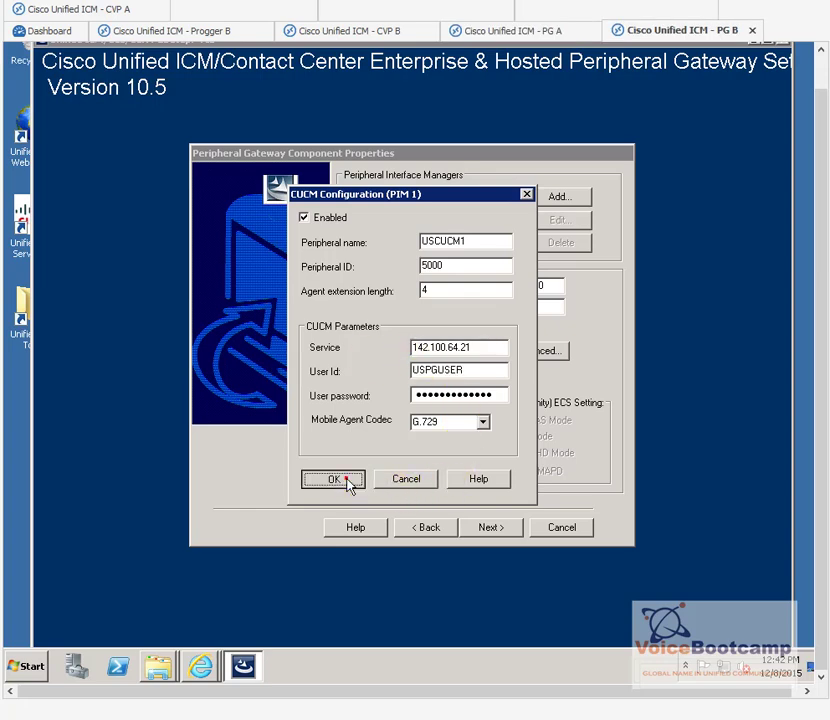
# Step: Make side A the preferred side in the Device Management Protocol properties
pyautogui.click(489, 527)
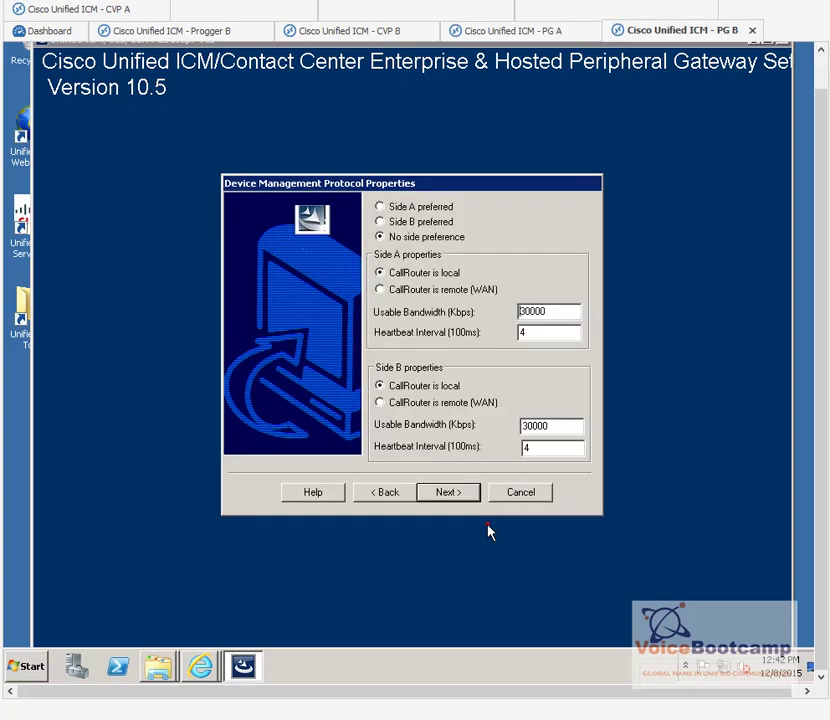
pyautogui.click(391, 209)
pyautogui.click(452, 494)
# Step: Set PG private A and A high to 192.168.100.55, and PG private B to 192.168.100.65
pyautogui.doubleClick(487, 222)
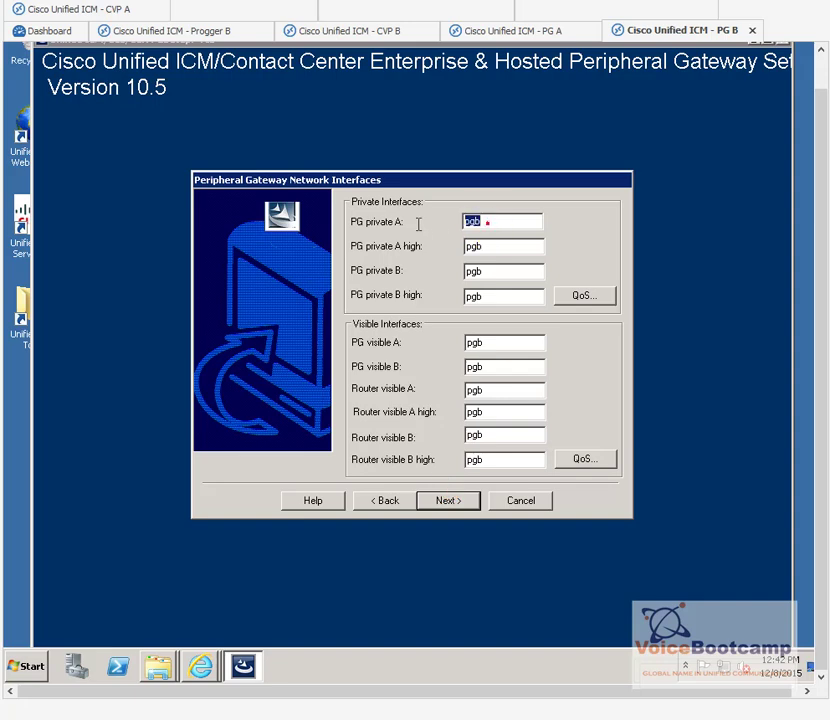
pyautogui.write('192.168.100.55')
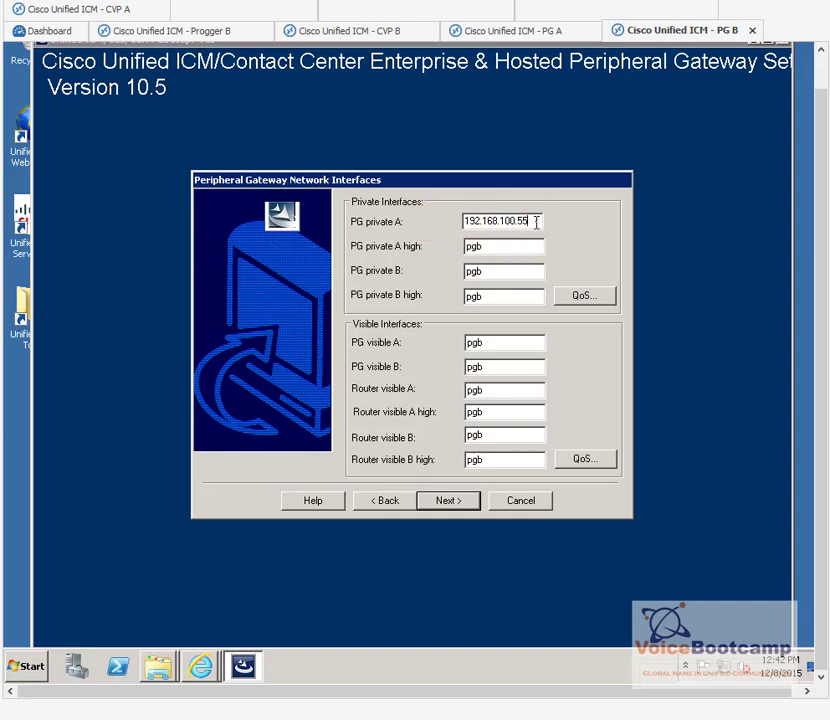
pyautogui.moveTo(534, 221); pyautogui.dragTo(411, 222)
pyautogui.hotkey('ctrl', 'c')
pyautogui.doubleClick(507, 247)
pyautogui.hotkey('ctrl', 'v')
pyautogui.doubleClick(500, 271)
pyautogui.hotkey('ctrl', 'v')
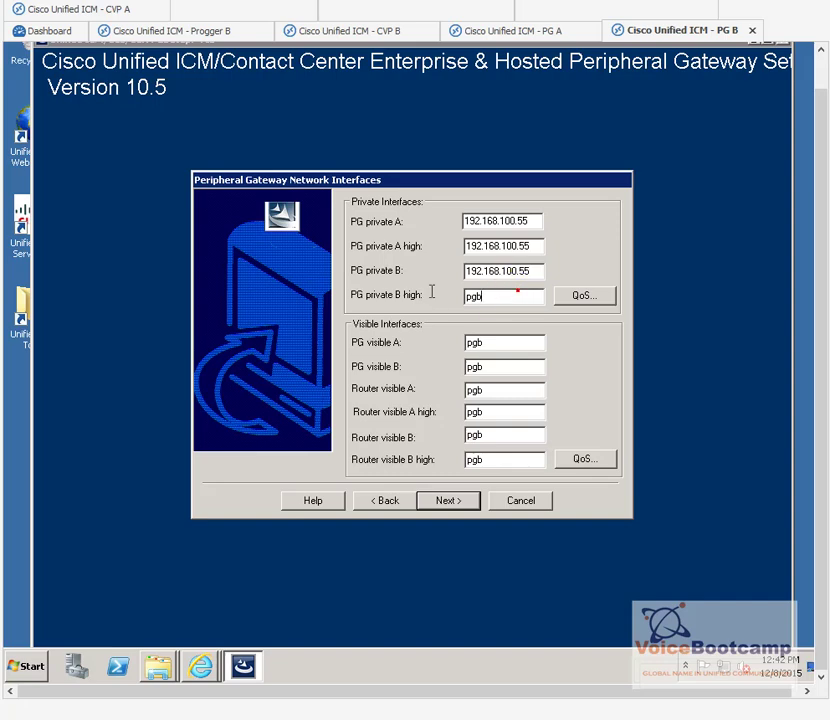
pyautogui.doubleClick(540, 295)
pyautogui.hotkey('ctrl', 'v')
pyautogui.click(543, 270)
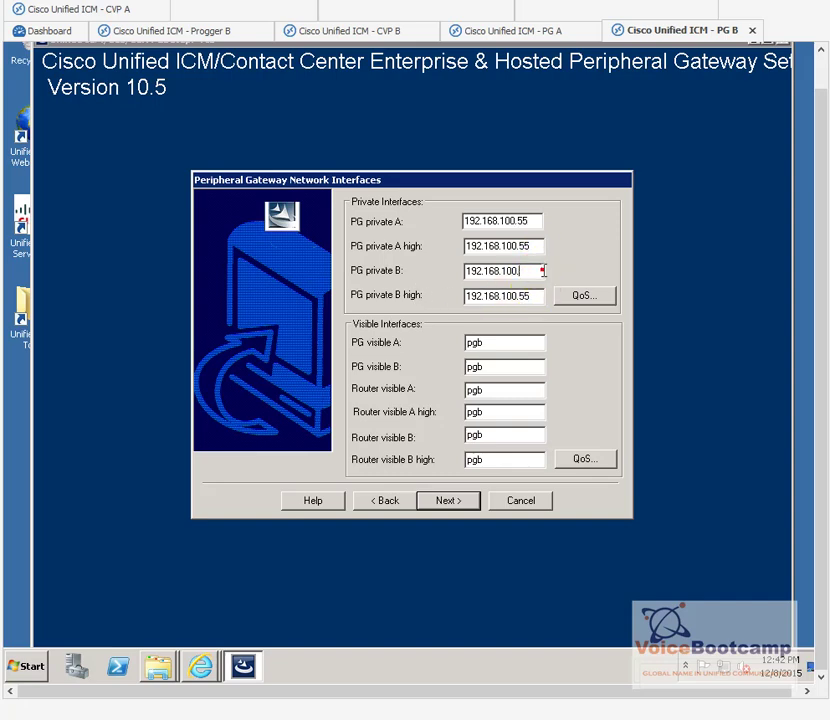
pyautogui.write('65')
pyautogui.press('Tab')
pyautogui.press('End')
# Step: Enter the PG visible A address and a matching address ending in 65 for PG visible B
pyautogui.click(505, 344)
pyautogui.write('142')
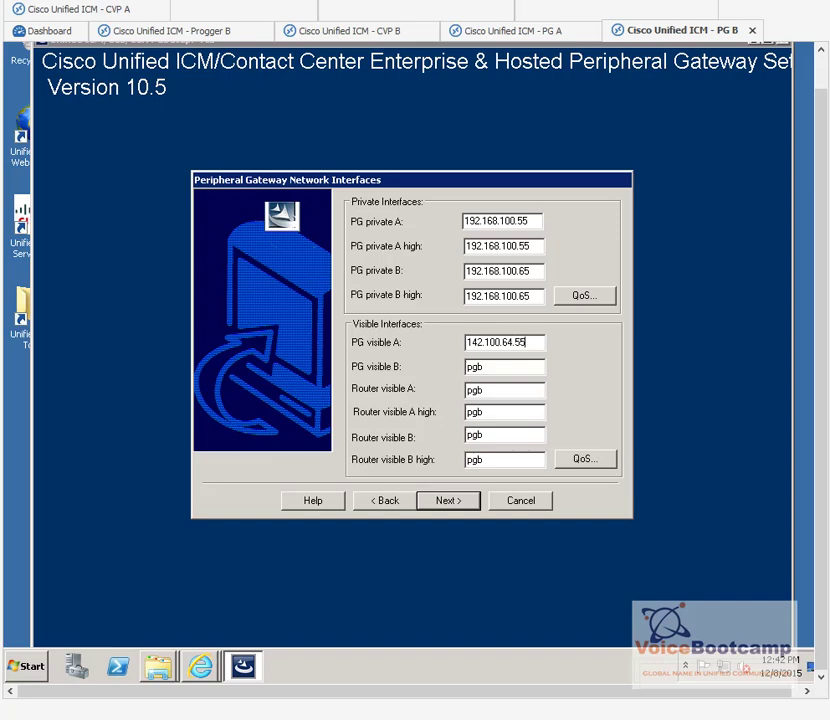
pyautogui.hotkey('shift', 'Home')
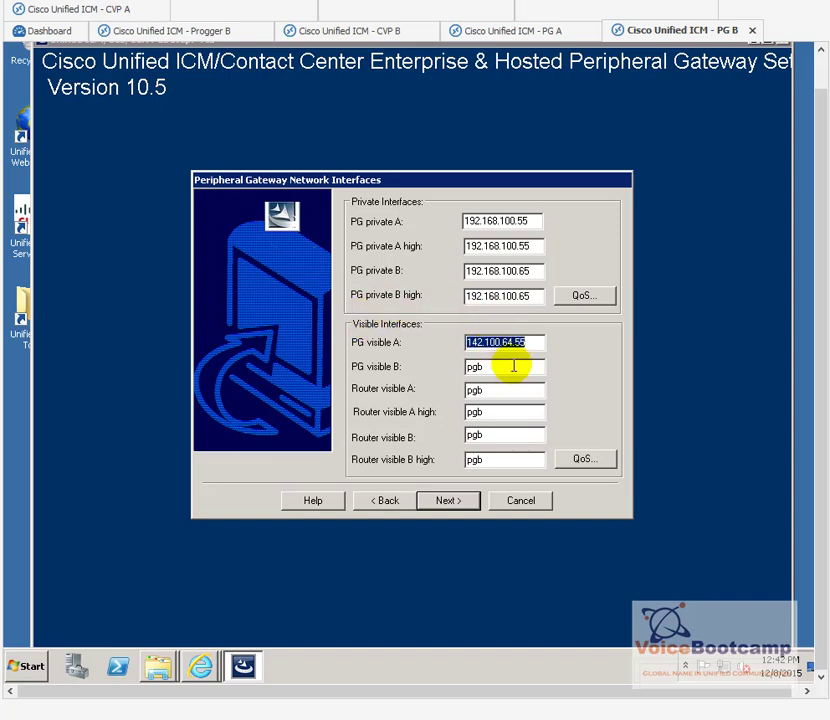
pyautogui.doubleClick(513, 366)
pyautogui.hotkey('ctrl', 'v')
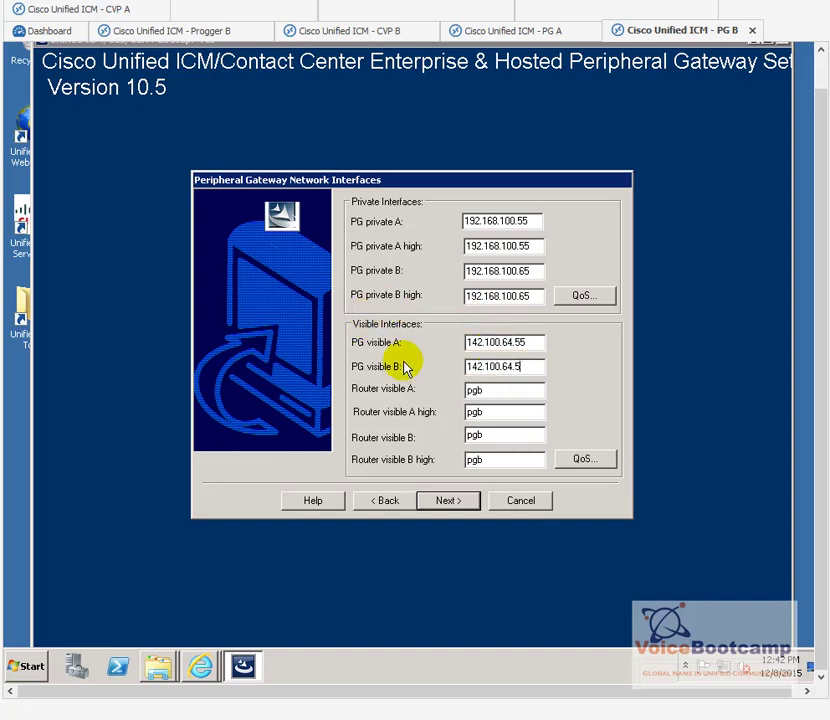
pyautogui.write('65')
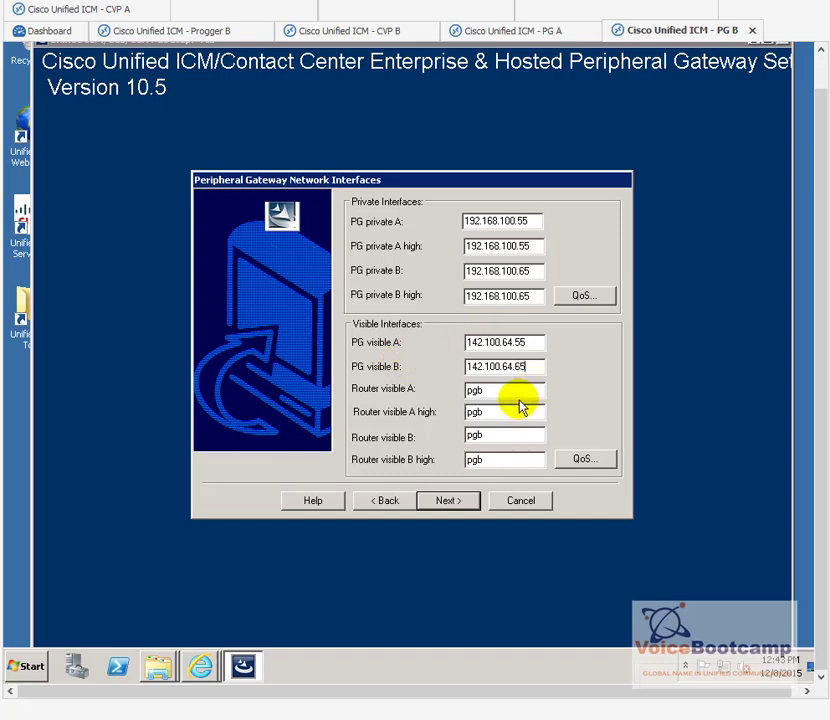
# Step: Set Router visible A and A high to 142.100.64.51 and Router visible B to 142.100.64.61
pyautogui.hotkey('ctrl', 'v')
pyautogui.press('BackSpace')
pyautogui.write('1')
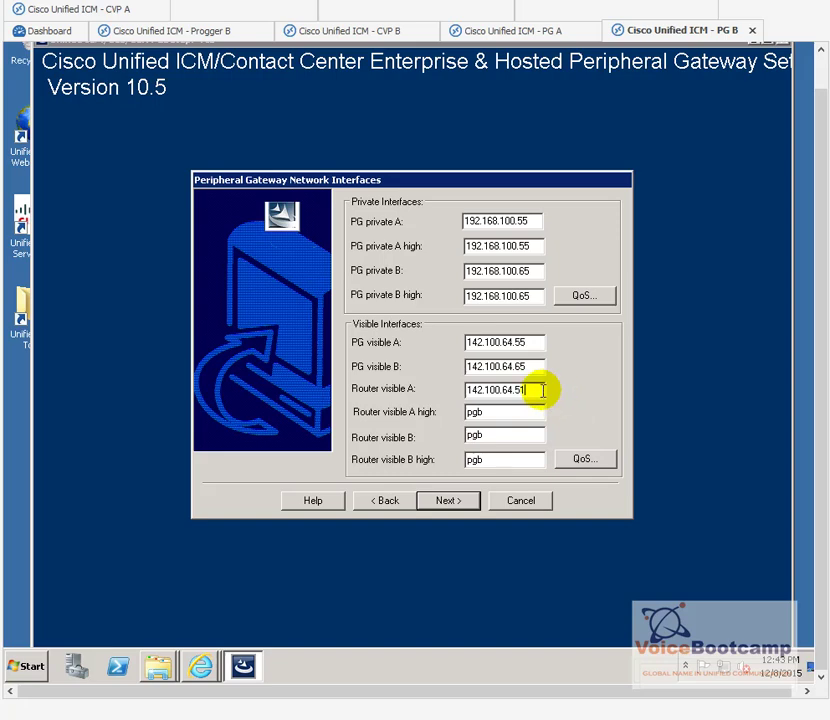
pyautogui.moveTo(548, 392); pyautogui.dragTo(463, 392)
pyautogui.hotkey('ctrl', 'c')
pyautogui.doubleClick(502, 411)
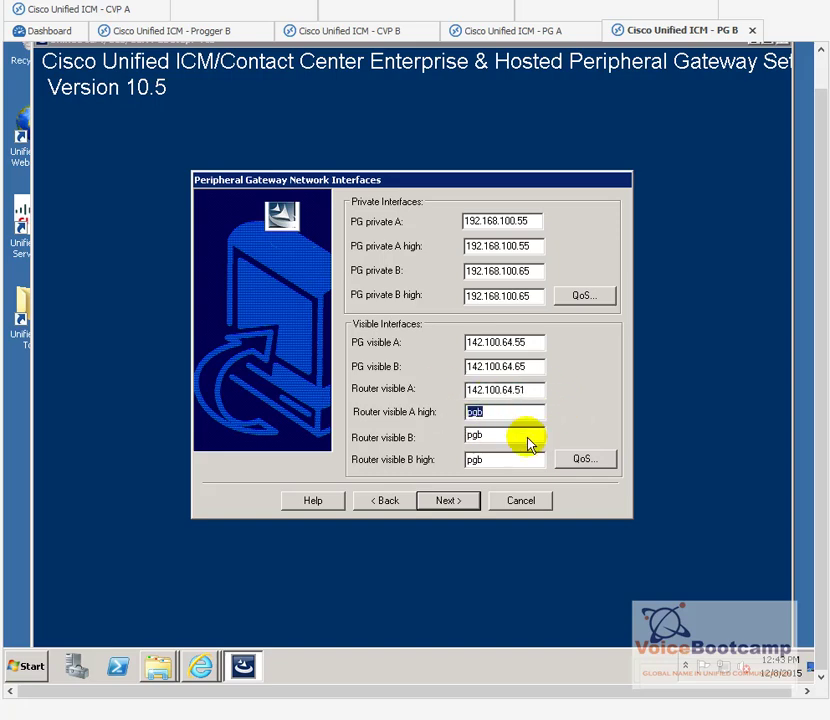
pyautogui.hotkey('ctrl', 'v')
pyautogui.doubleClick(528, 437)
pyautogui.hotkey('ctrl', 'v')
pyautogui.press('BackSpace')
pyautogui.press('BackSpace')
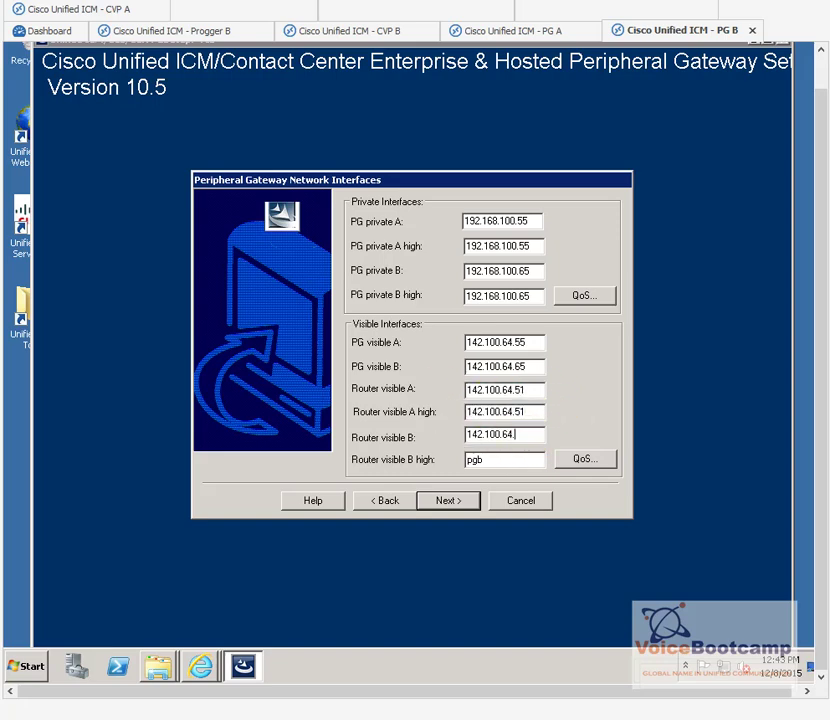
pyautogui.write('61')
pyautogui.doubleClick(500, 456)
pyautogui.hotkey('ctrl', 'v')
pyautogui.press('BackSpace')
pyautogui.press('BackSpace')
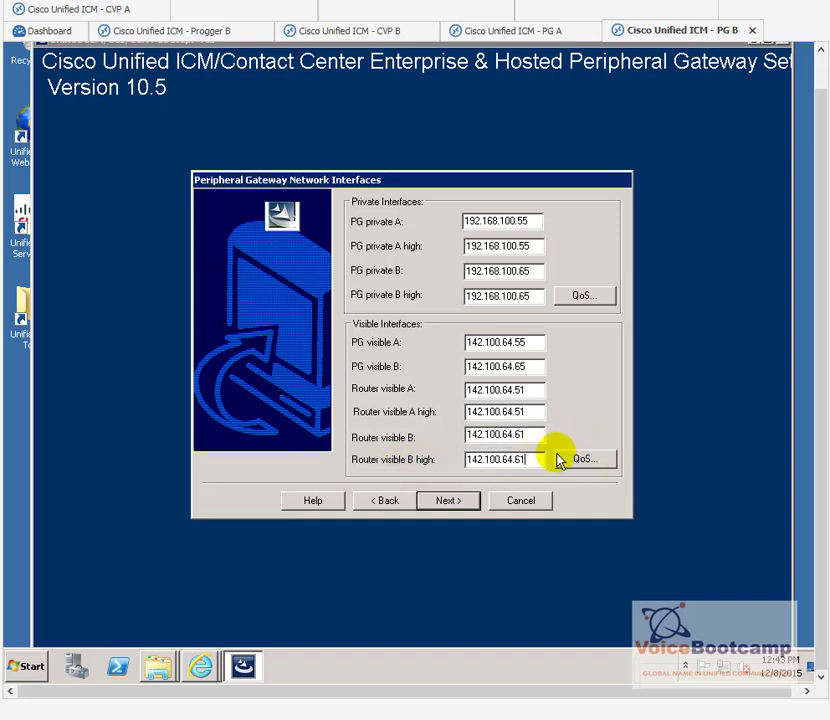
pyautogui.click(449, 501)
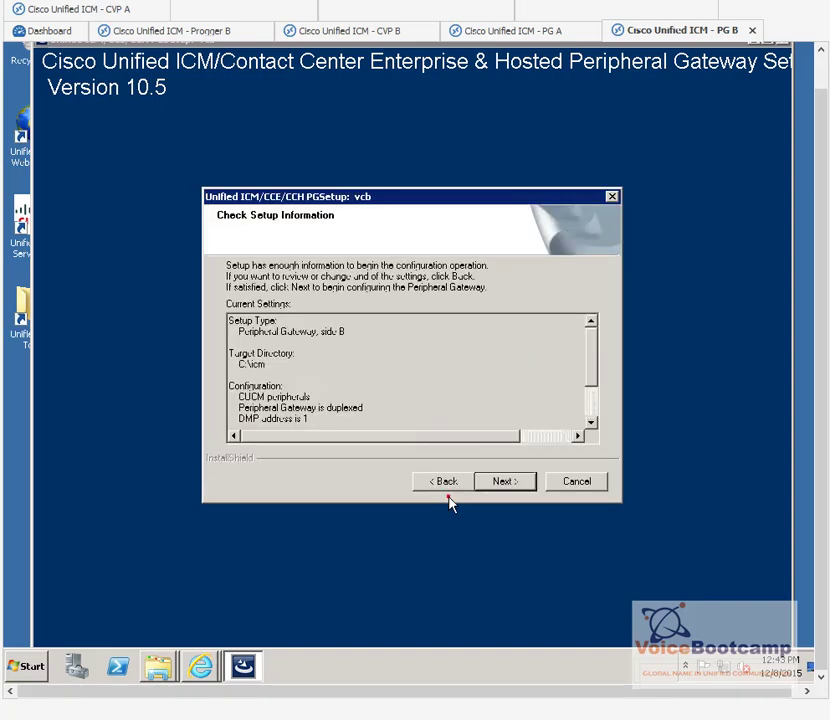
# Step: Apply PG B's configuration, then finish PG A's setup with Node Manager starting and close the command prompt
pyautogui.click(523, 485)
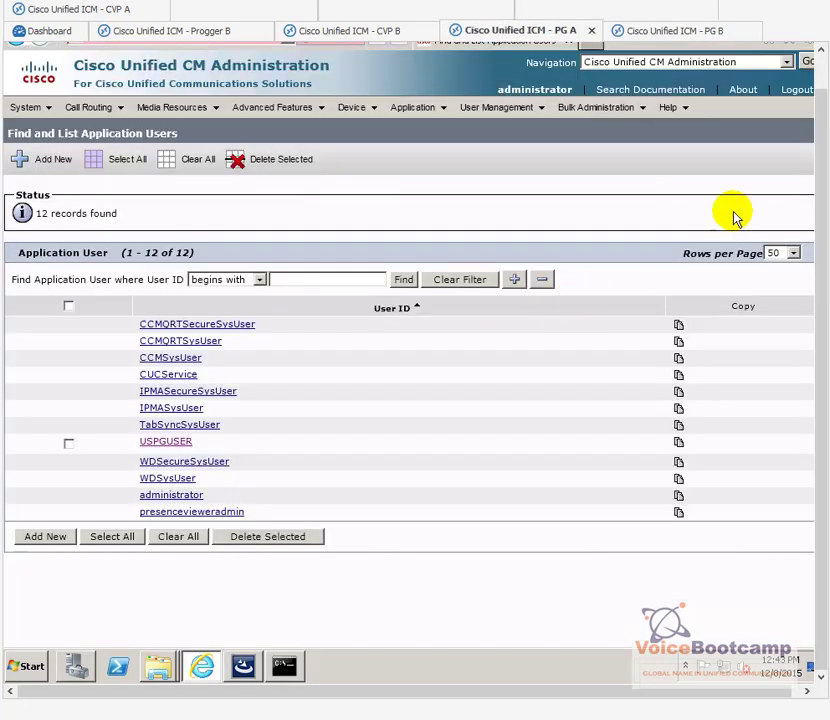
pyautogui.click(819, 47)
pyautogui.click(786, 49)
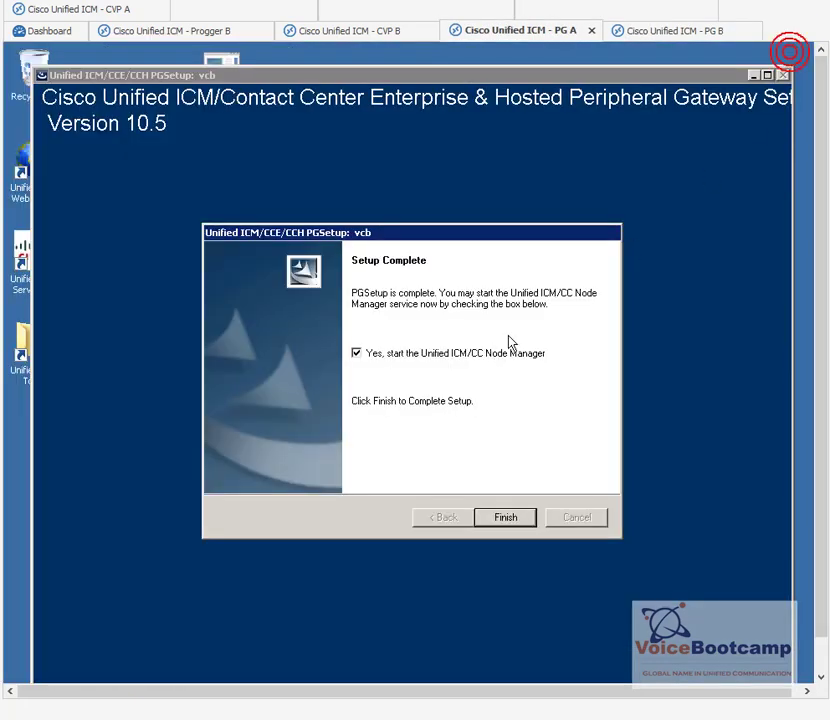
pyautogui.click(507, 519)
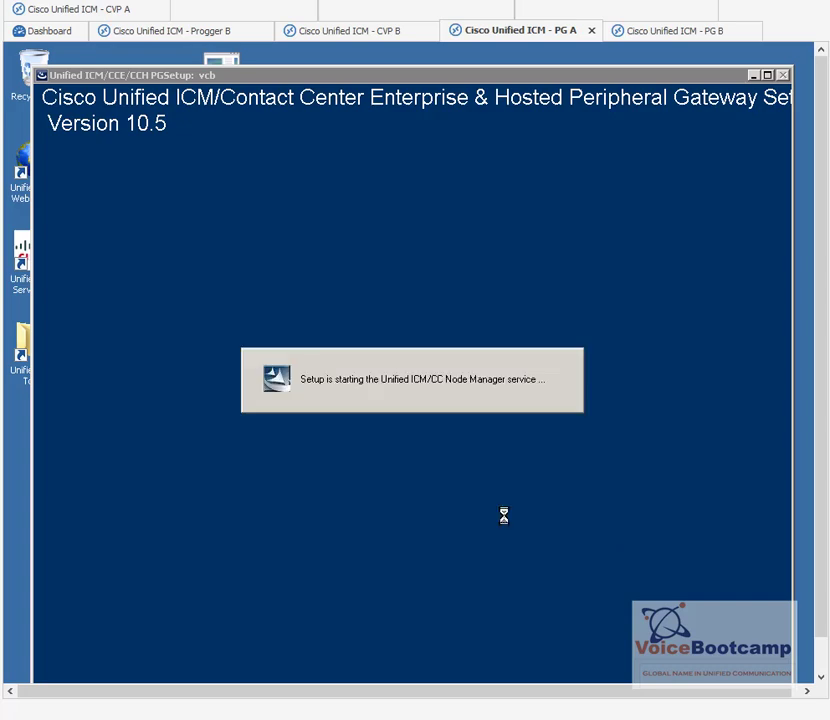
pyautogui.click(679, 182)
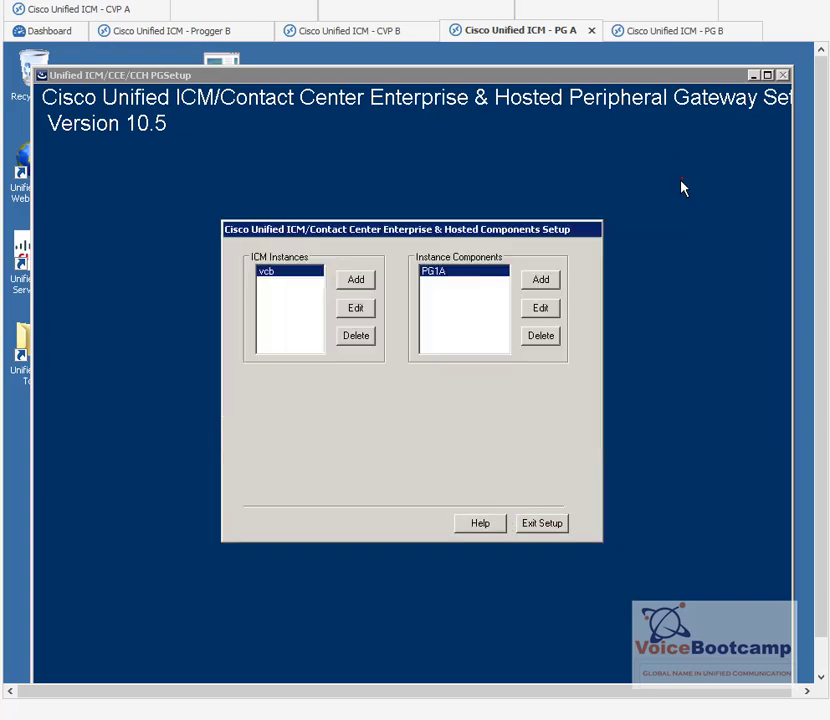
# Step: Add a duplexed side A CTI Server component to PG A, keeping client port 42027
pyautogui.click(538, 280)
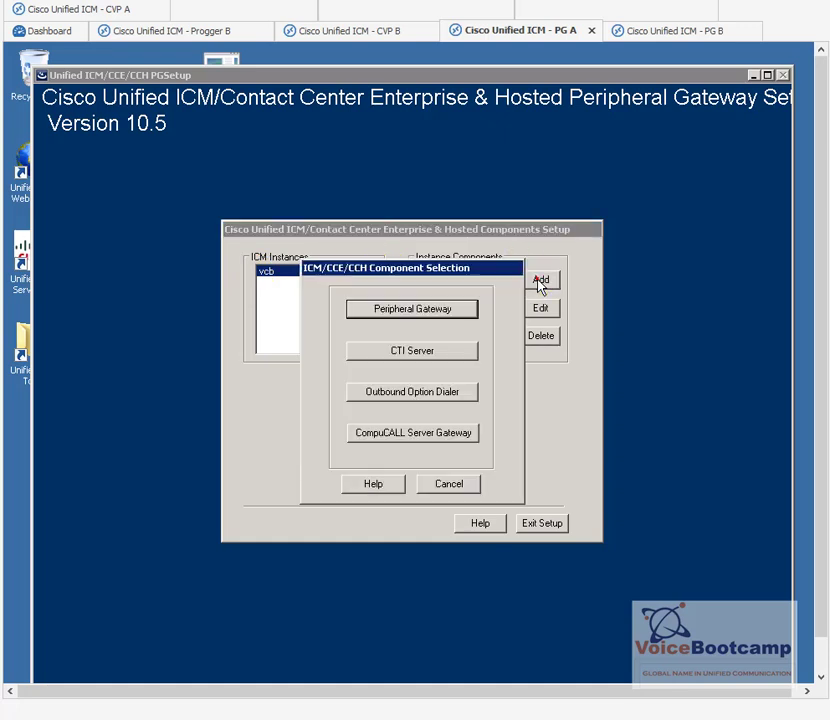
pyautogui.click(412, 353)
pyautogui.click(429, 311)
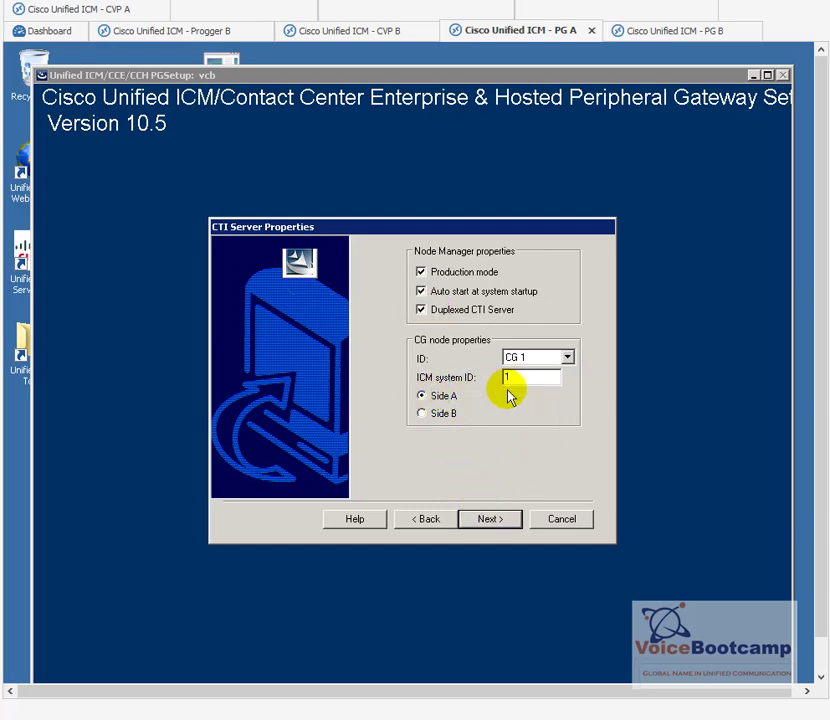
pyautogui.click(496, 521)
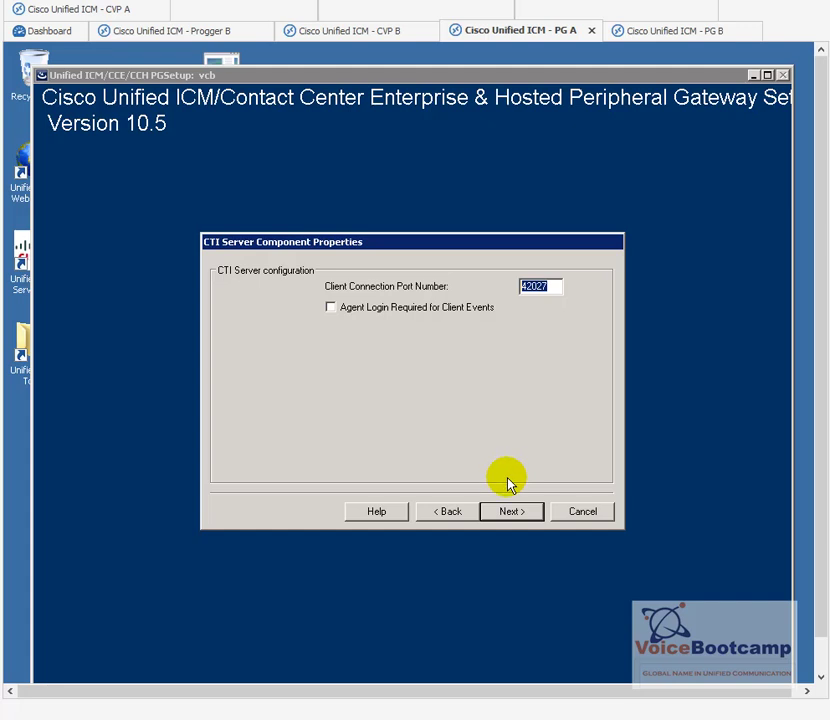
pyautogui.click(508, 512)
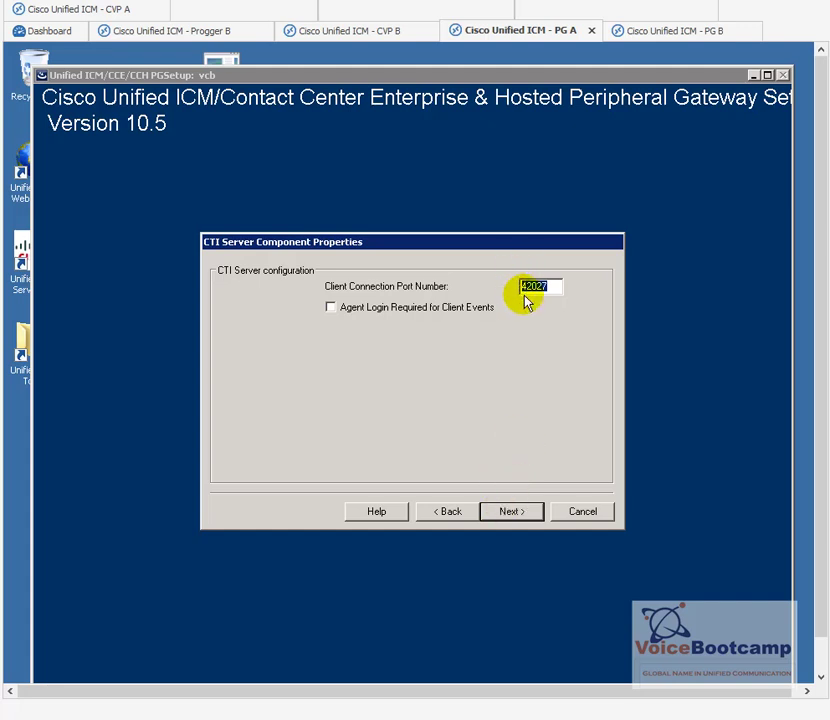
pyautogui.click(508, 512)
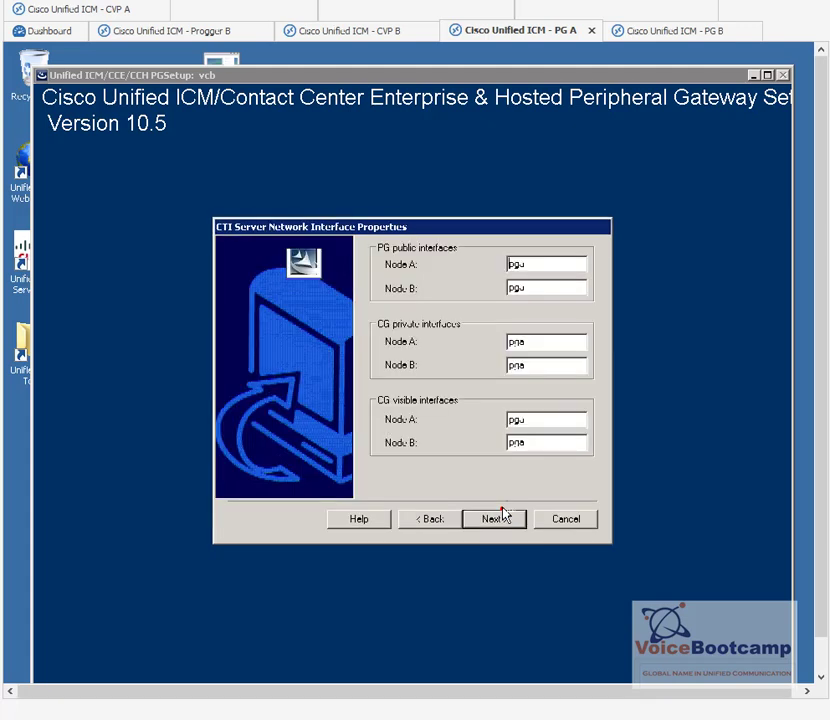
# Step: Set the PG public Node A and Node B addresses starting from 142.100.64.55
pyautogui.doubleClick(539, 275)
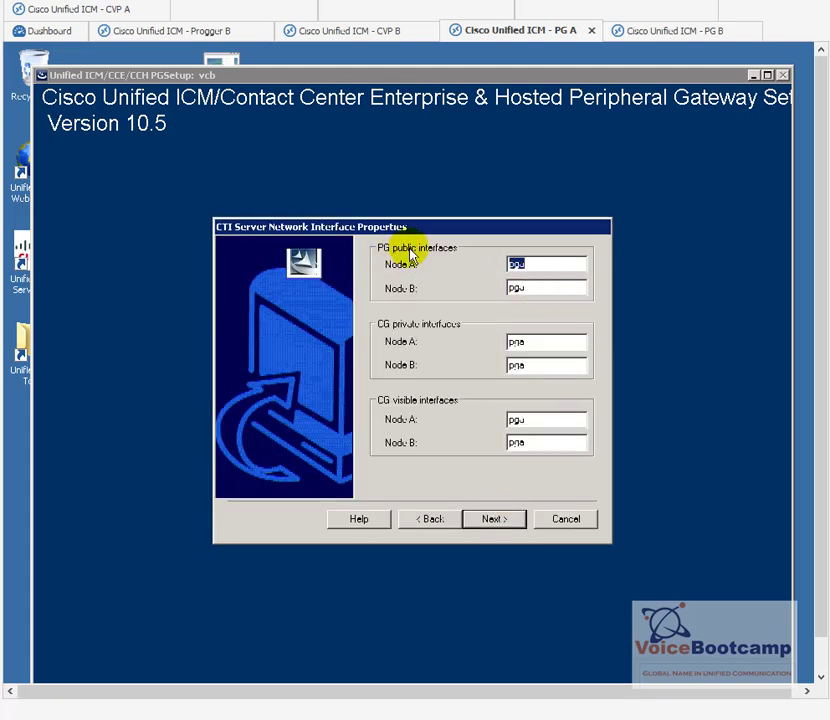
pyautogui.write('142.100.64.55')
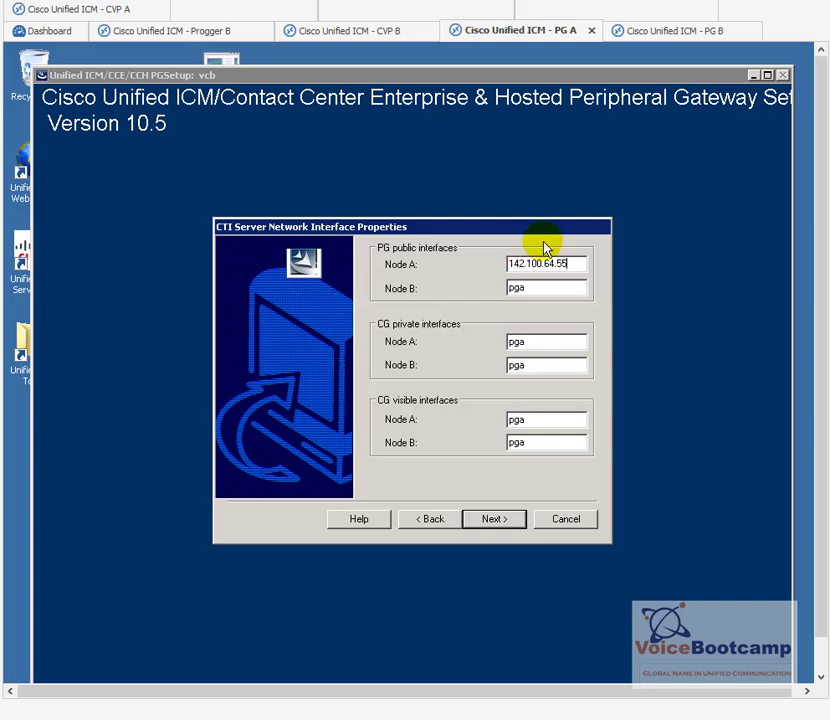
pyautogui.moveTo(571, 261); pyautogui.dragTo(445, 261)
pyautogui.hotkey('ctrl', 'c')
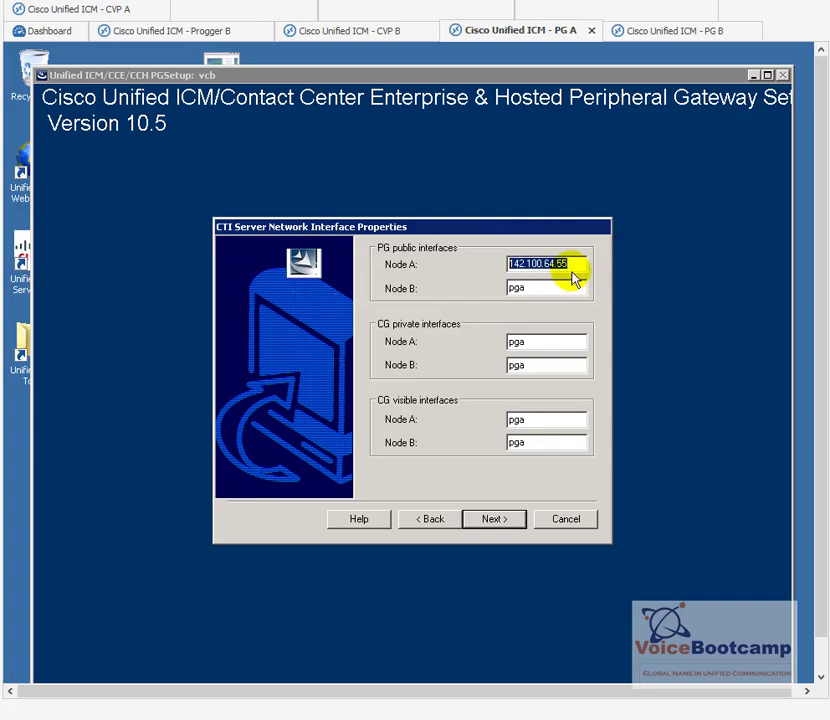
pyautogui.doubleClick(570, 287)
pyautogui.hotkey('ctrl', 'v')
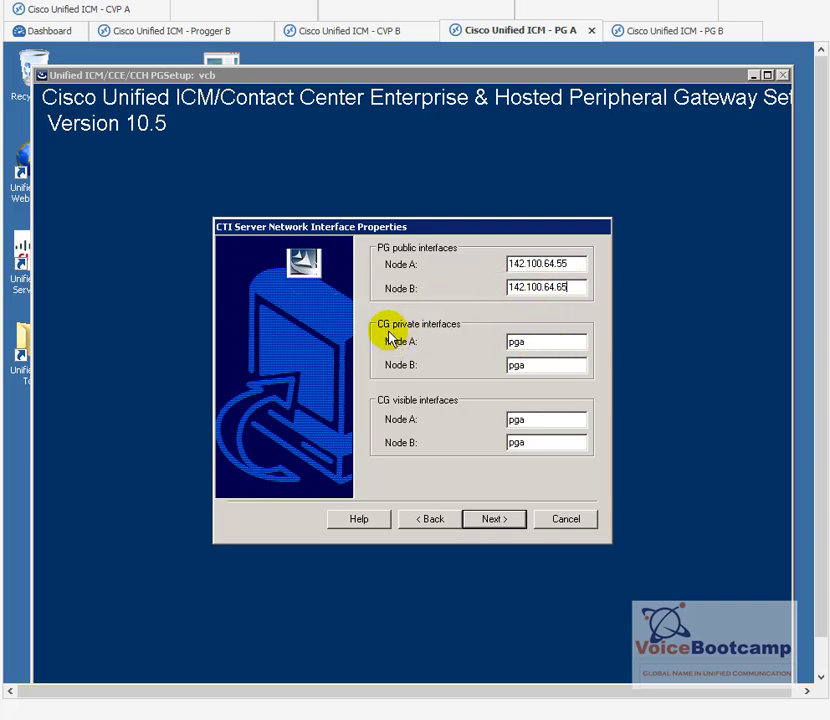
# Step: Set CG private Node A to 192.168.100.55 and Node B to 192.168.100.65
pyautogui.click(539, 341)
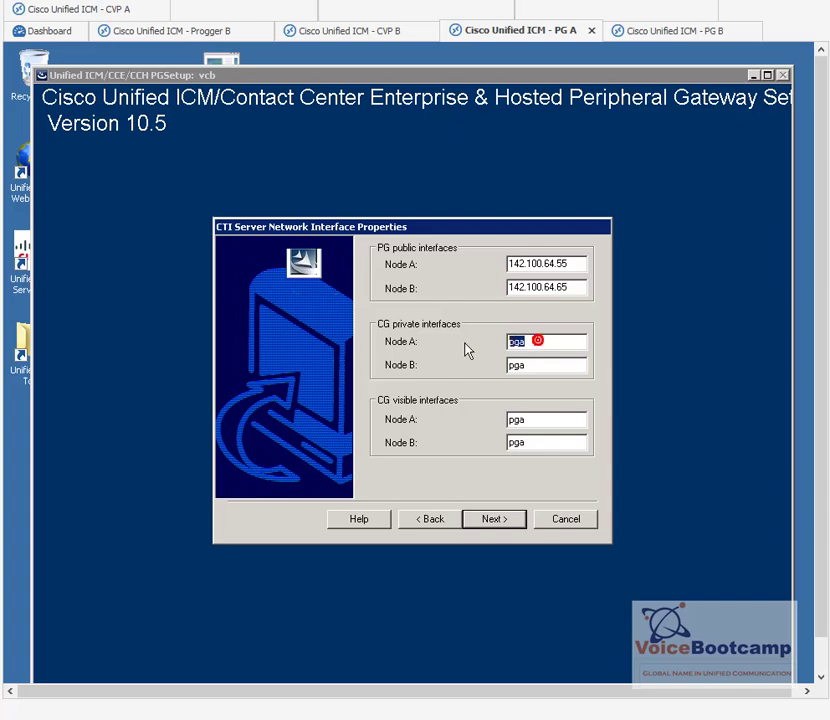
pyautogui.write('192.168.100.5')
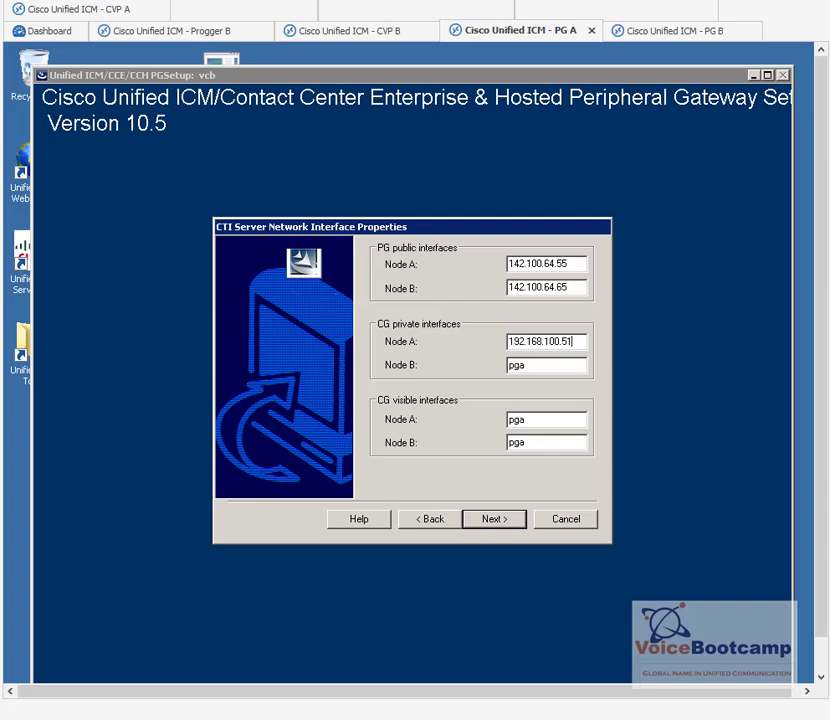
pyautogui.write('5')
pyautogui.moveTo(582, 342); pyautogui.dragTo(447, 344)
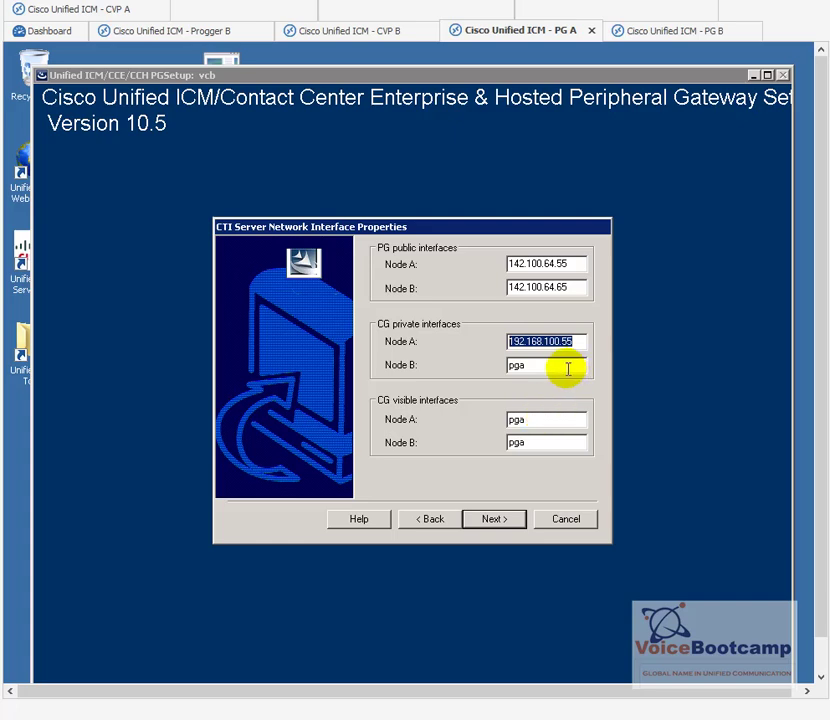
pyautogui.moveTo(562, 368); pyautogui.dragTo(467, 374)
pyautogui.hotkey('ctrl', 'v')
pyautogui.press('BackSpace')
pyautogui.press('BackSpace')
pyautogui.write('65')
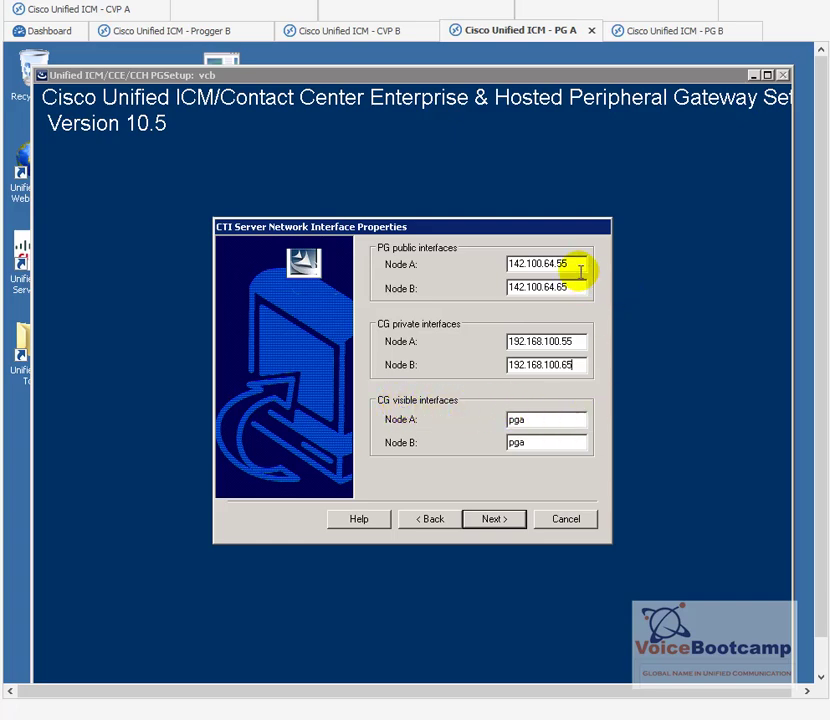
# Step: Set CG visible Node A to 142.100.64.55 and Node B to 142.100.64.65
pyautogui.moveTo(577, 266); pyautogui.dragTo(485, 270)
pyautogui.hotkey('ctrl', 'c')
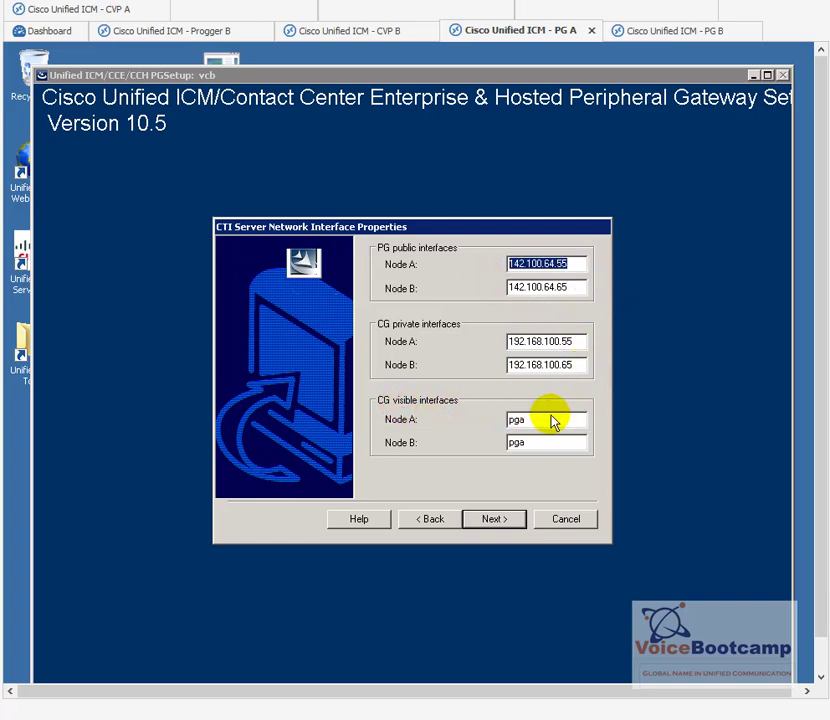
pyautogui.click(543, 422)
pyautogui.doubleClick(543, 422)
pyautogui.hotkey('ctrl', 'v')
pyautogui.doubleClick(541, 441)
pyautogui.hotkey('ctrl', 'v')
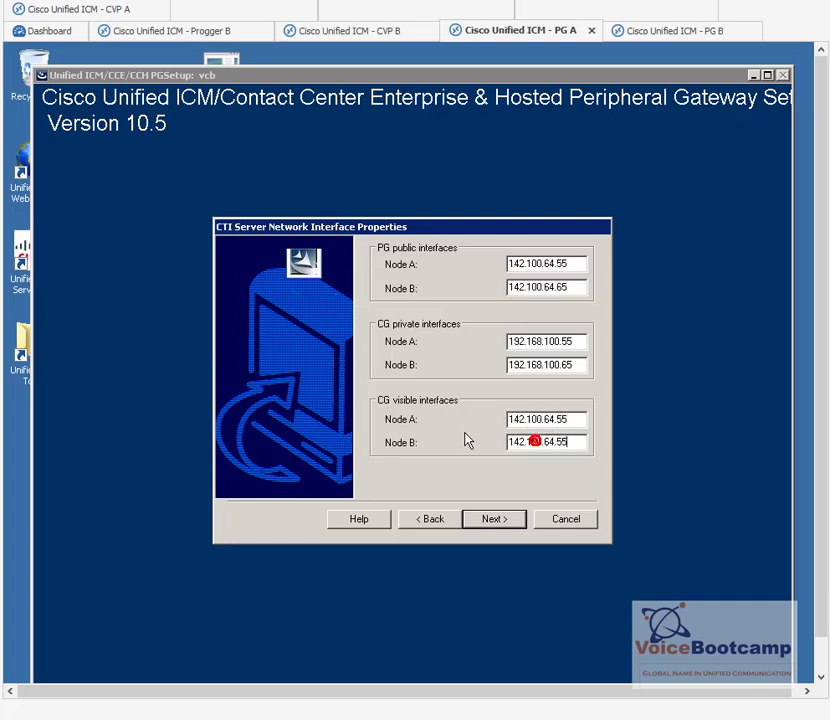
pyautogui.press('BackSpace')
pyautogui.press('BackSpace')
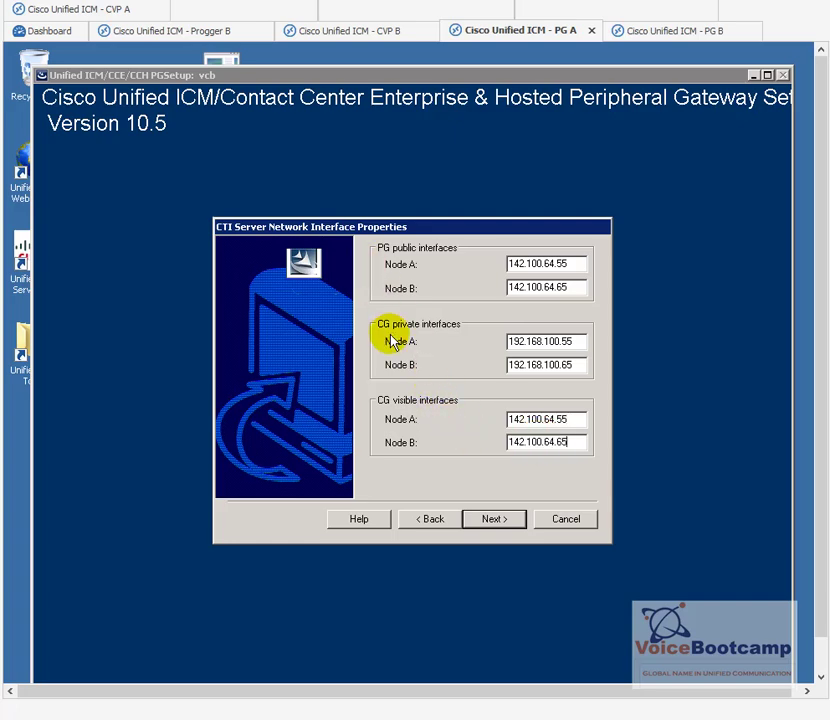
# Step: Confirm the interface addresses and finish the CTI Gateway setup with Node Manager starting
pyautogui.click(490, 522)
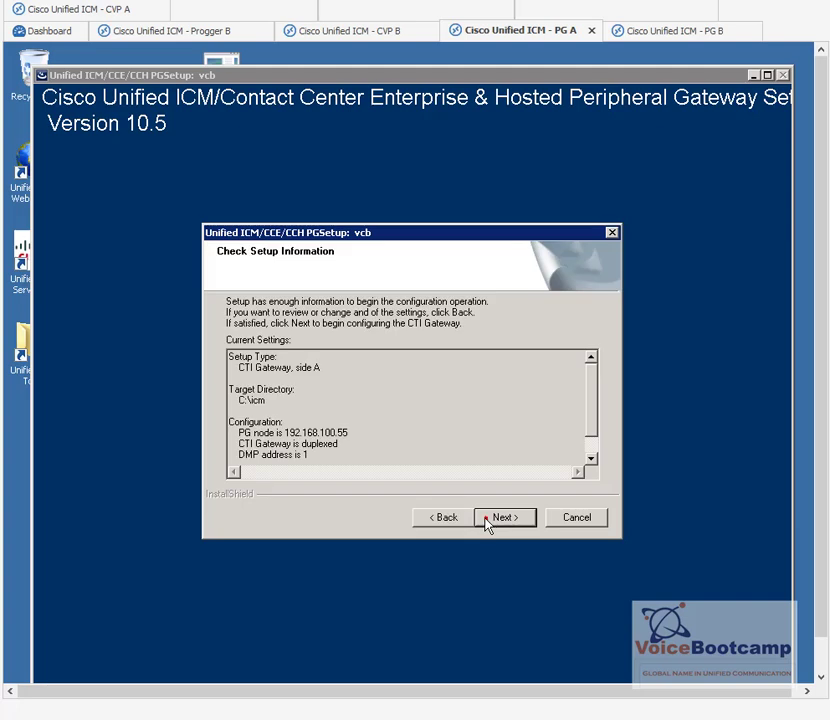
pyautogui.click(487, 520)
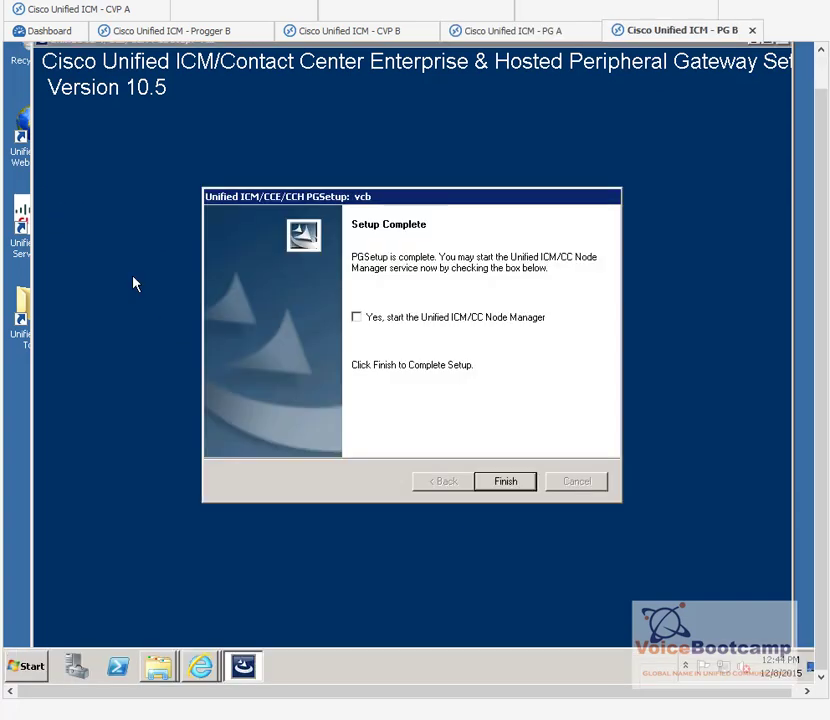
pyautogui.click(400, 319)
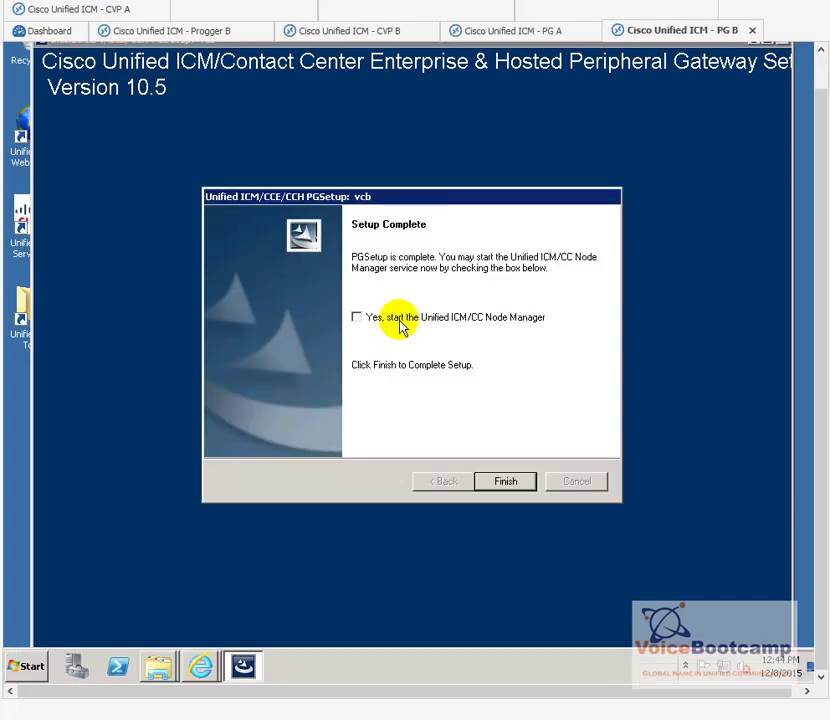
pyautogui.click(510, 482)
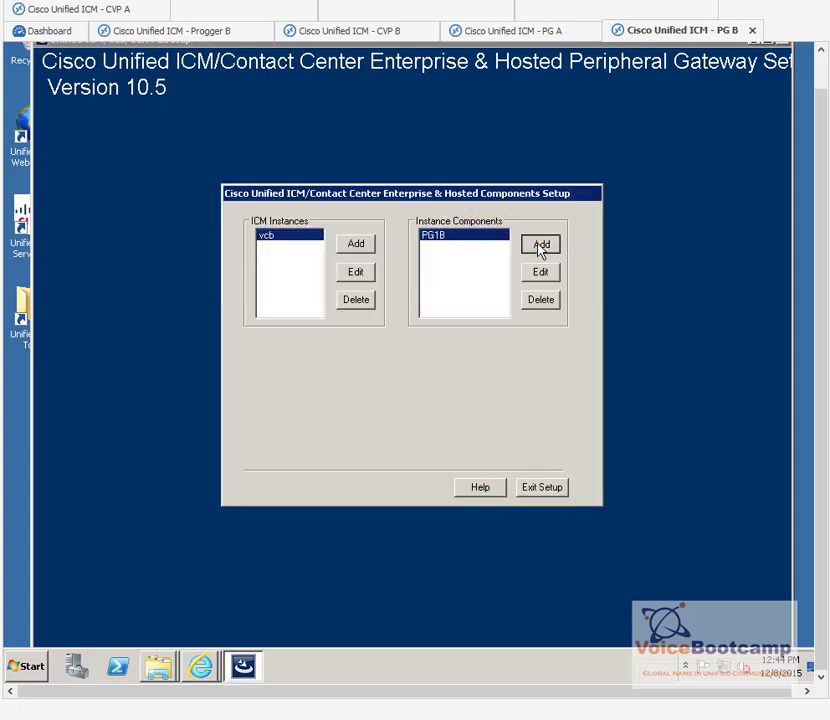
# Step: On PG B, add a side B CTI Server component with client port 42027
pyautogui.click(541, 245)
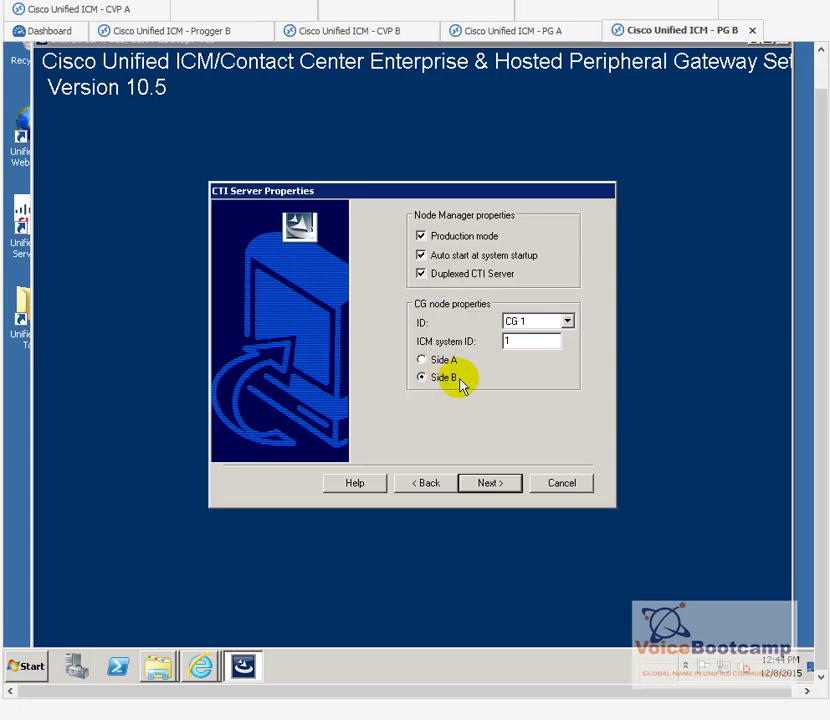
pyautogui.click(510, 484)
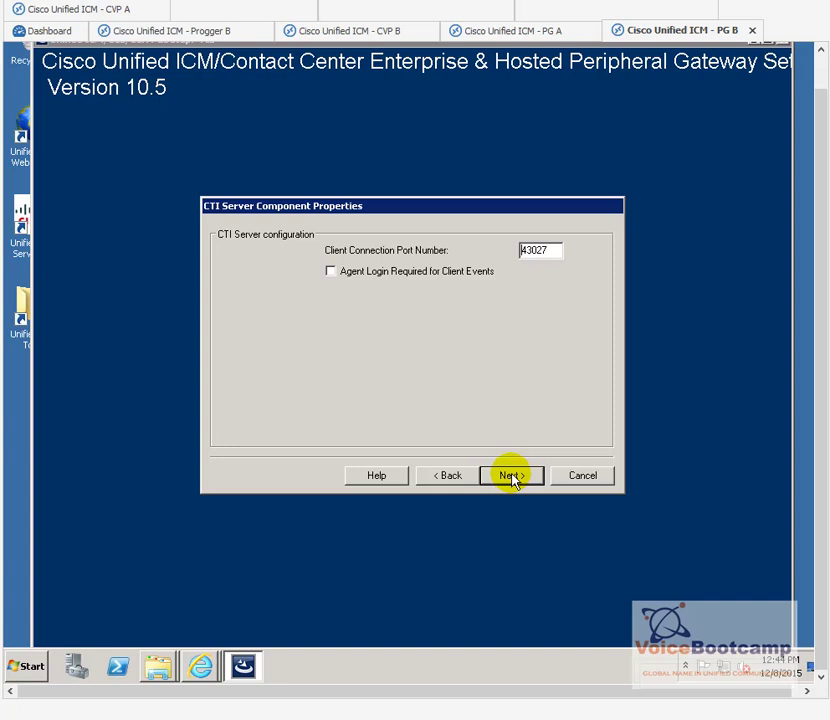
pyautogui.click(528, 249)
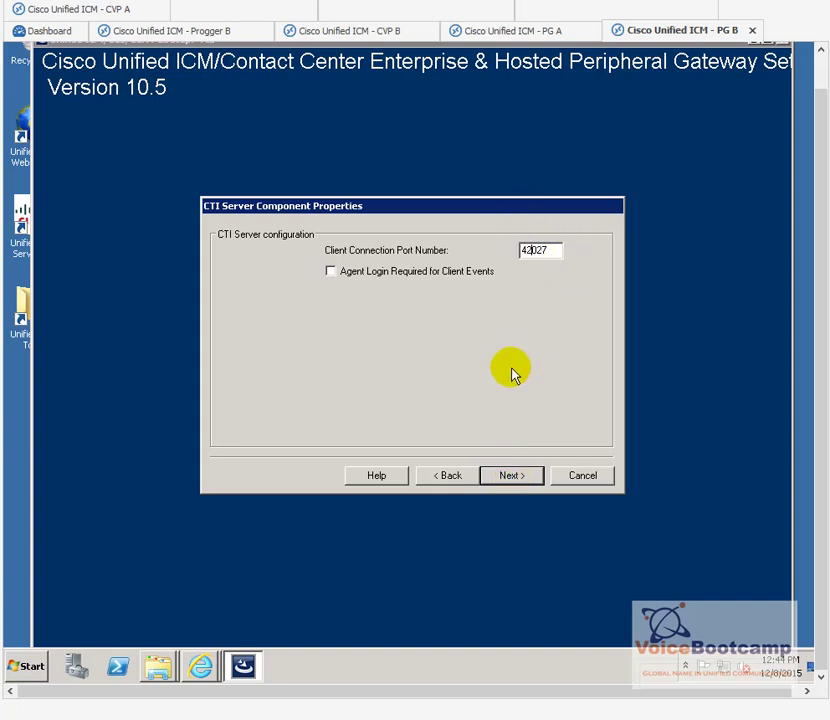
pyautogui.click(493, 482)
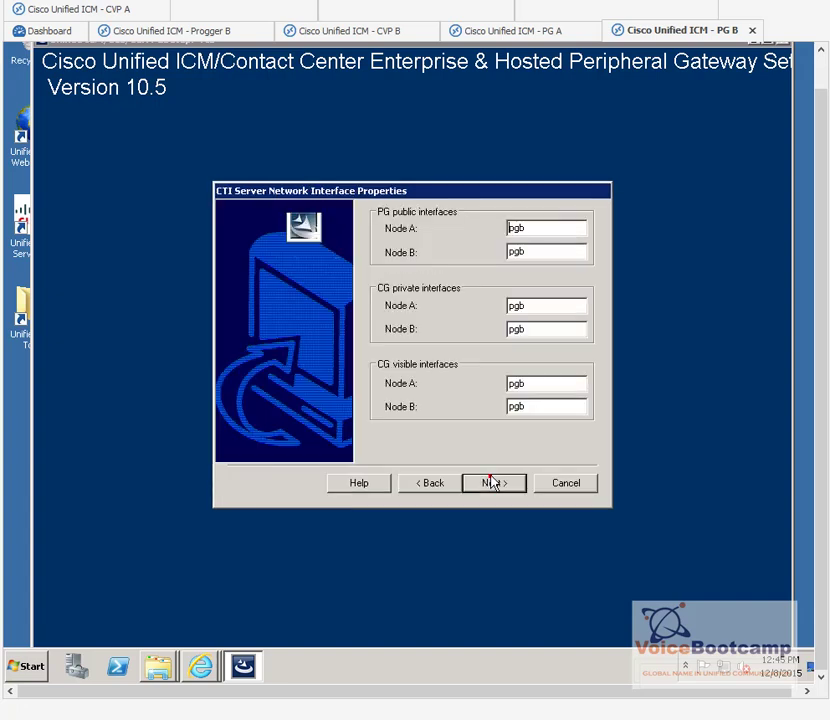
# Step: Set PG public Node A to 142.100.64.55 and Node B to 142.100.64.65
pyautogui.doubleClick(508, 230)
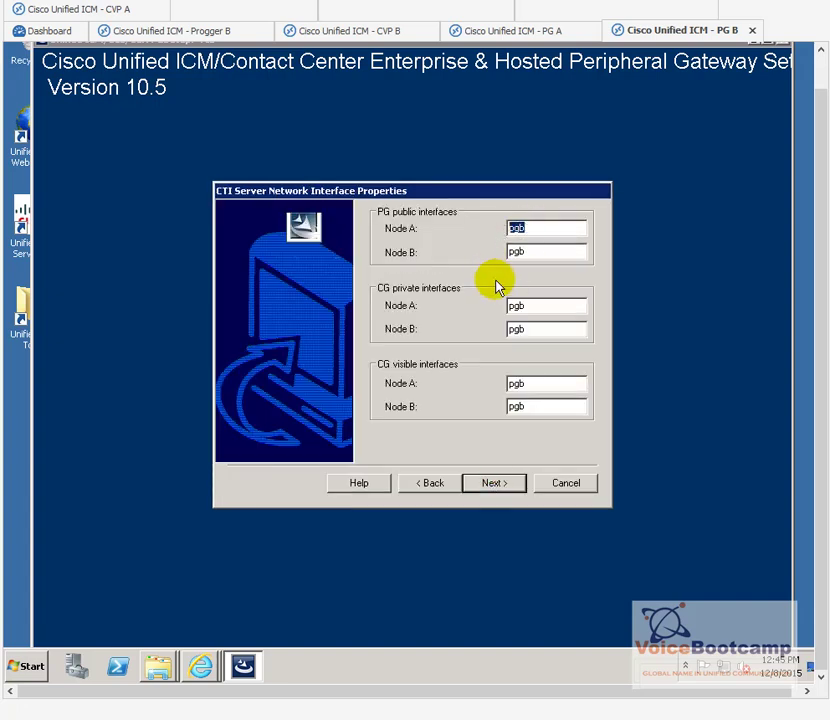
pyautogui.hotkey('ctrl', 'v')
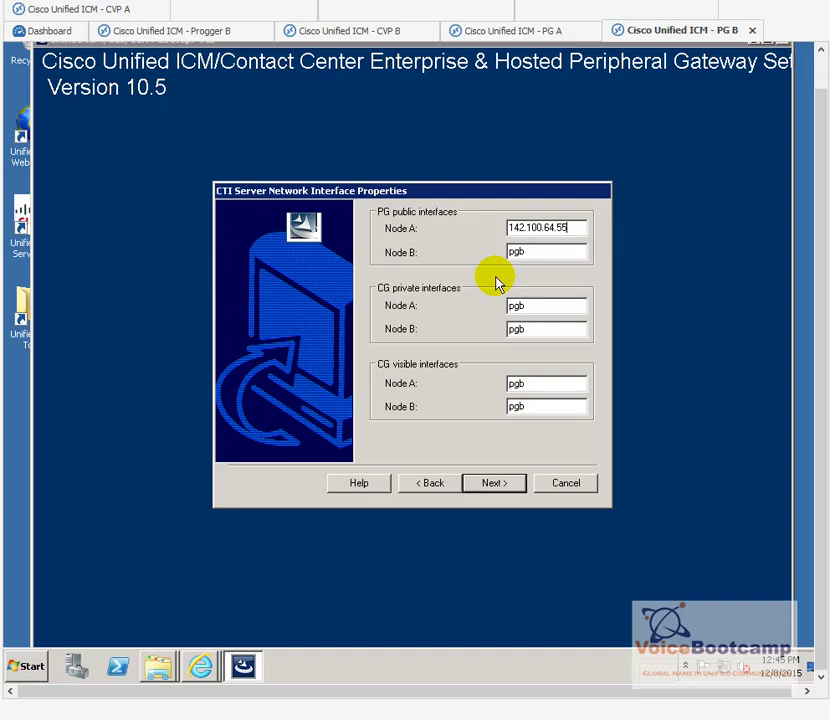
pyautogui.press('Tab')
pyautogui.hotkey('ctrl', 'v')
pyautogui.press('BackSpace')
pyautogui.press('BackSpace')
pyautogui.write('65')
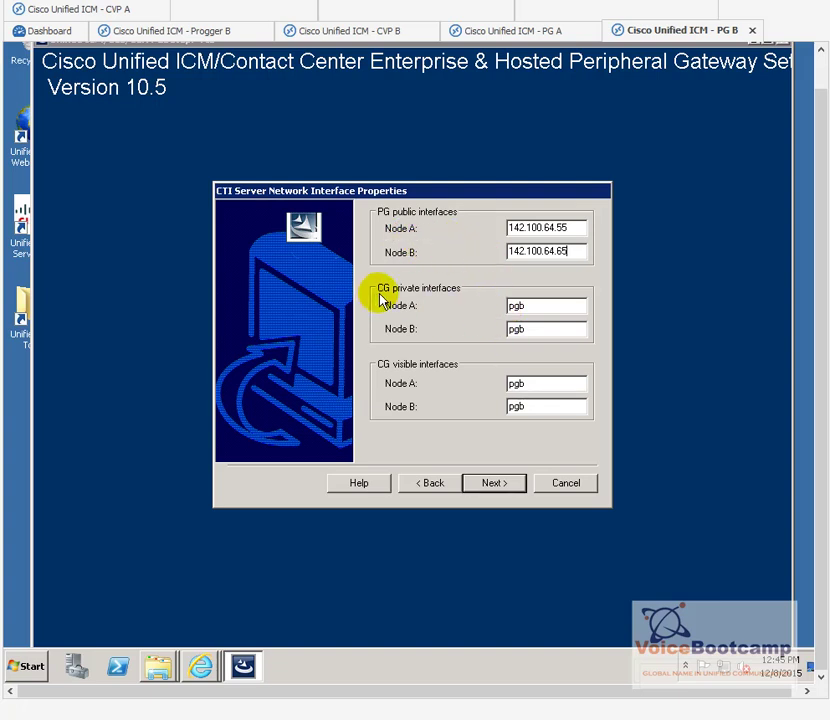
# Step: Set CG private Node A to 192.168.100.55 and Node B to 192.168.100.65
pyautogui.doubleClick(553, 302)
pyautogui.write('192.168.10.')
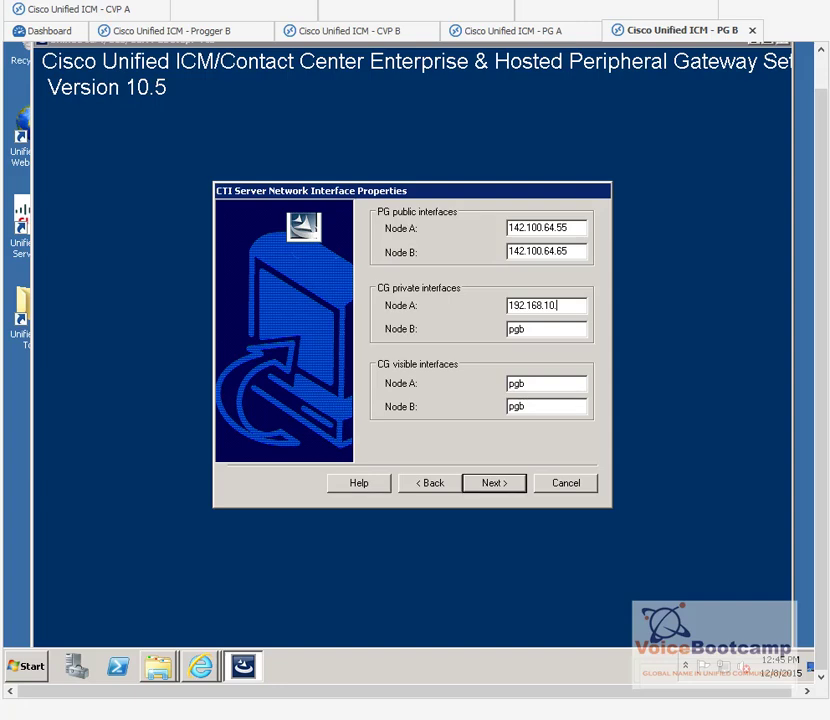
pyautogui.press('BackSpace')
pyautogui.write('00.55')
pyautogui.press('Tab')
pyautogui.write('192.168.100.65')
# Step: Set CG visible Node A to 142.100.64.55 and Node B to 142.100.64.65
pyautogui.press('Tab')
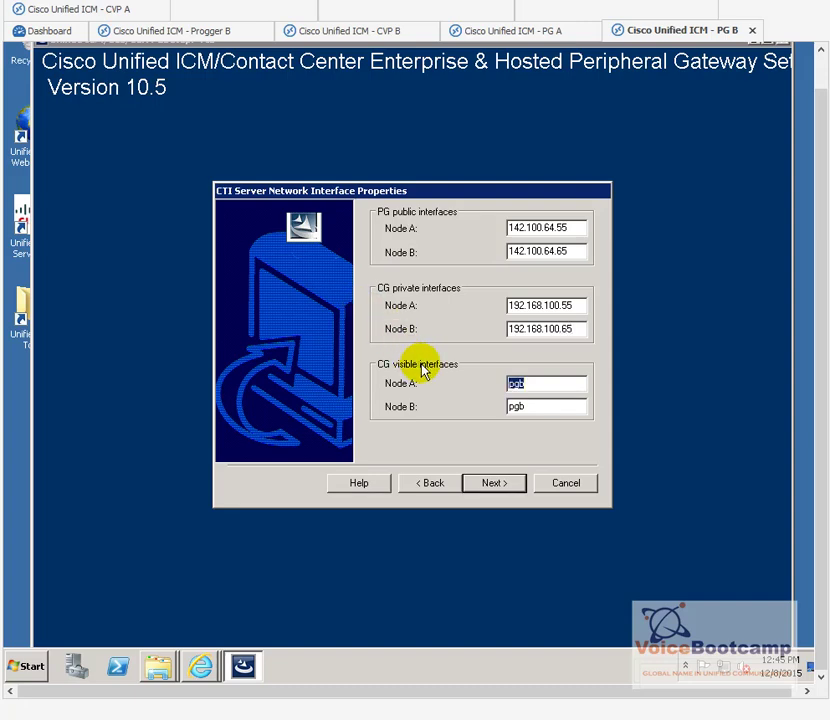
pyautogui.hotkey('ctrl', 'v')
pyautogui.press('Tab')
pyautogui.hotkey('ctrl', 'v')
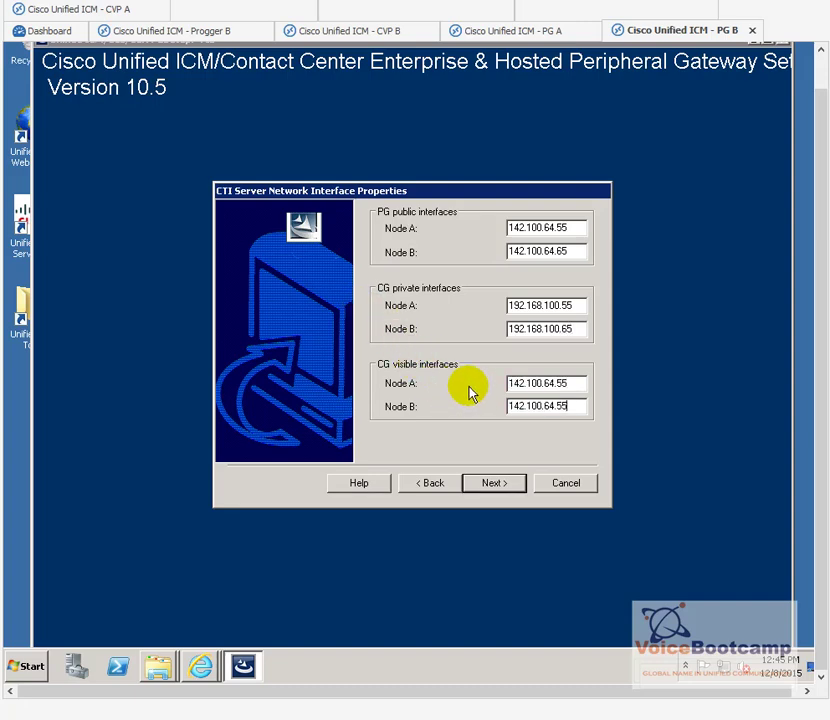
pyautogui.press('BackSpace')
pyautogui.press('BackSpace')
pyautogui.write('65')
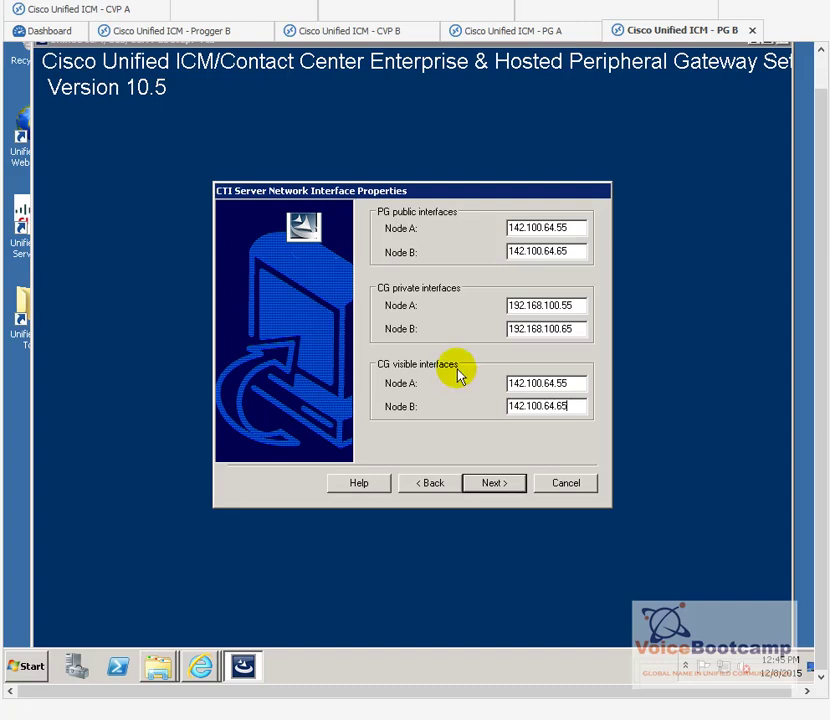
pyautogui.click(489, 484)
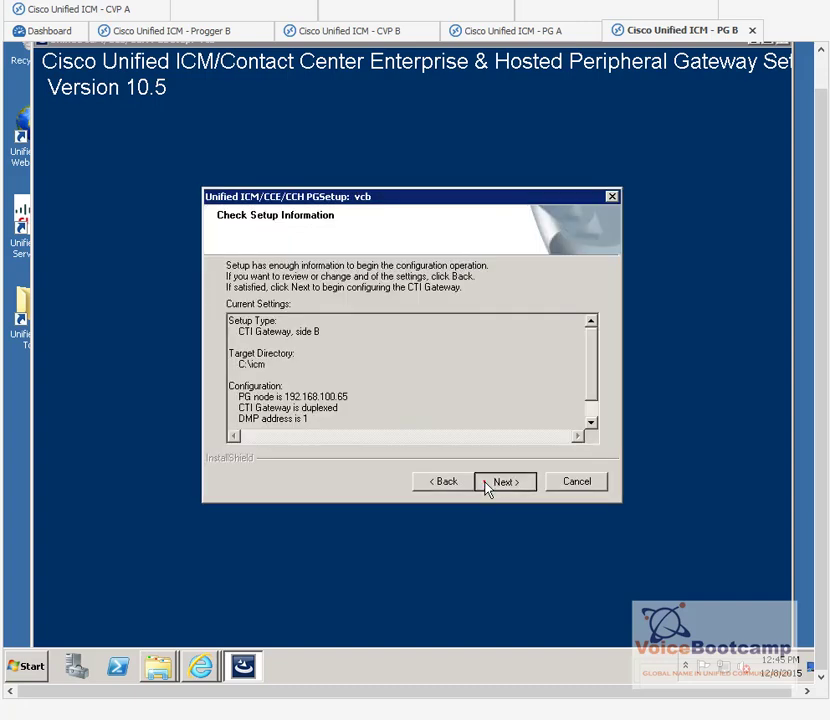
# Step: Finish the CTI Gateway setup with Node Manager starting and exit Components Setup on both PGs
pyautogui.click(487, 487)
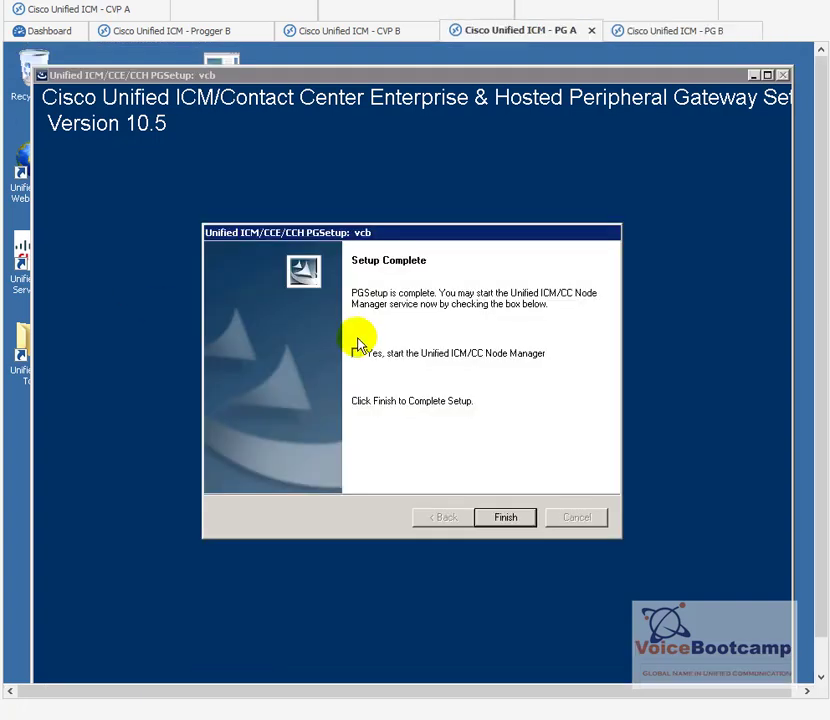
pyautogui.click(358, 353)
pyautogui.click(530, 517)
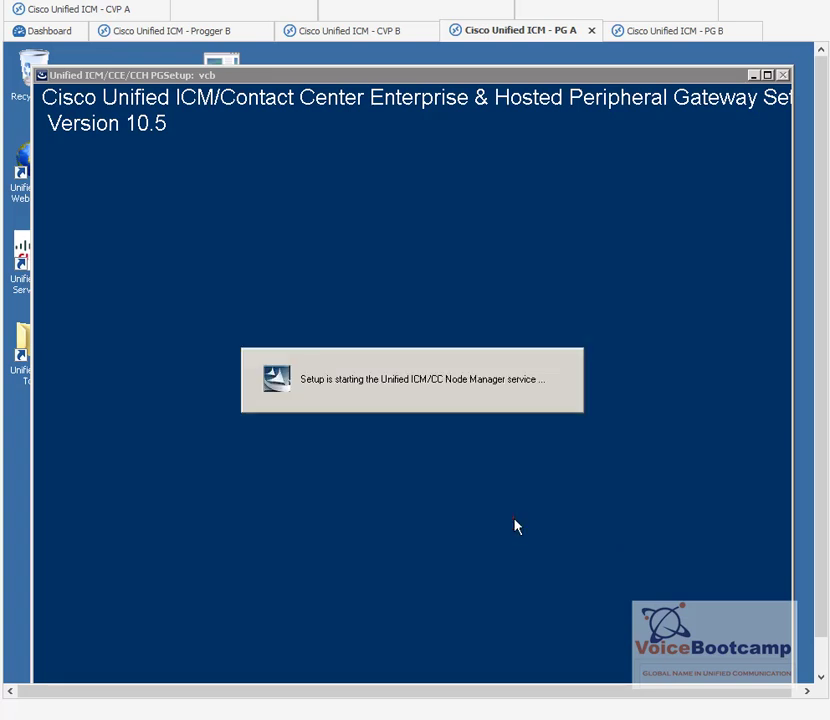
pyautogui.click(541, 524)
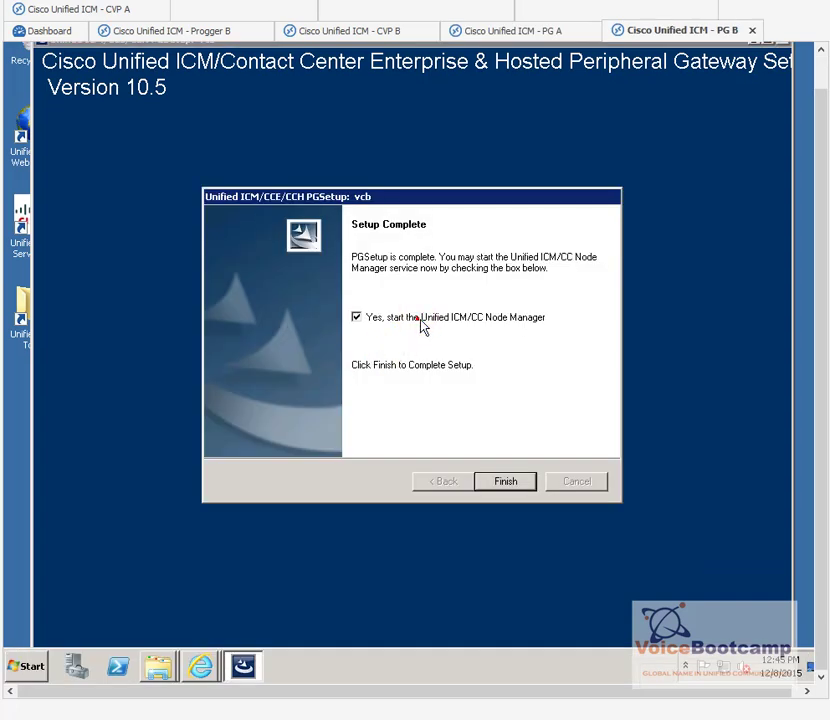
pyautogui.click(507, 481)
pyautogui.click(516, 484)
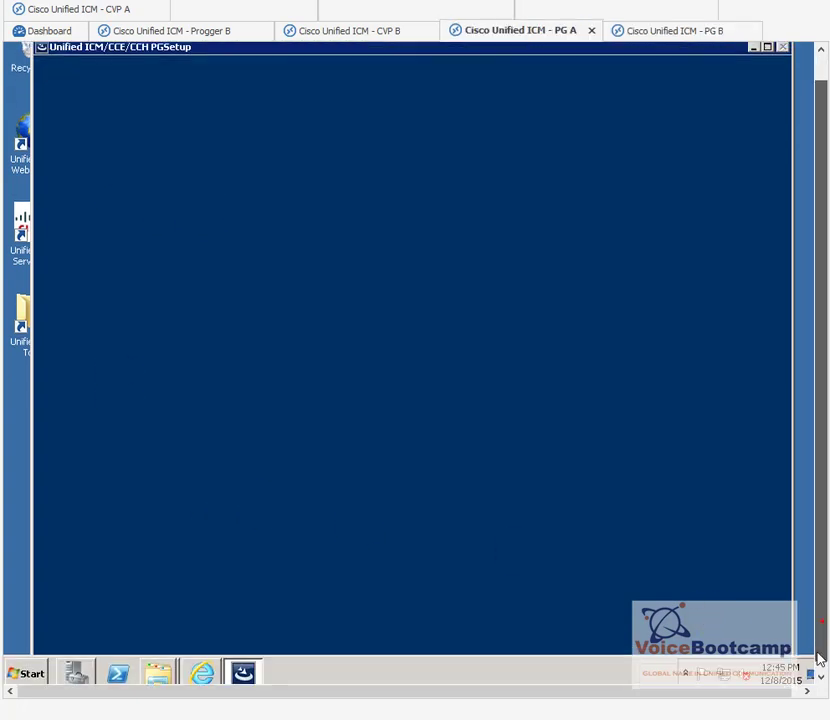
pyautogui.click(815, 668)
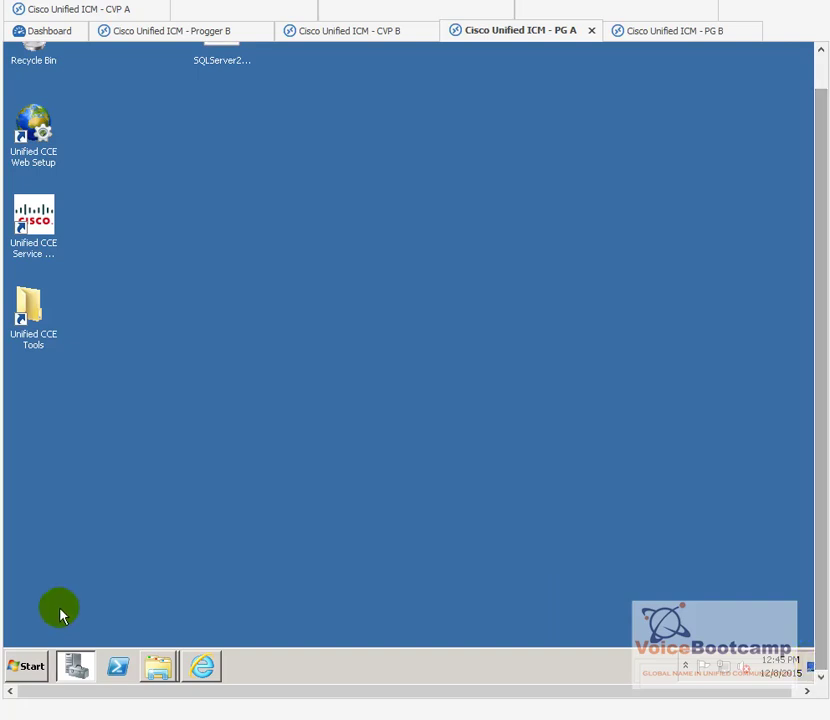
# Step: Launch Unified System CLI from the Cisco Unified CCE Tools program folder
pyautogui.click(30, 667)
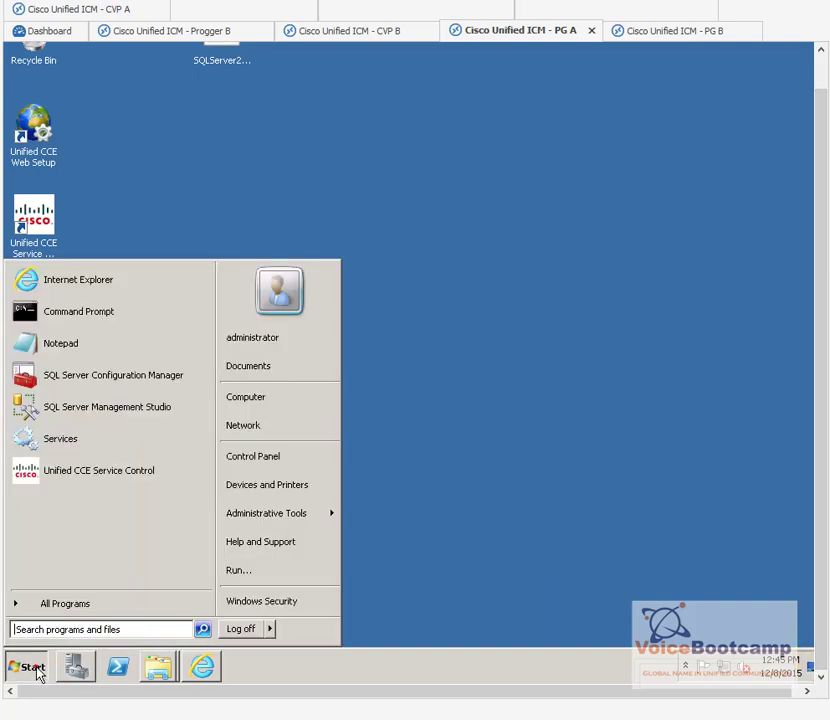
pyautogui.click(52, 608)
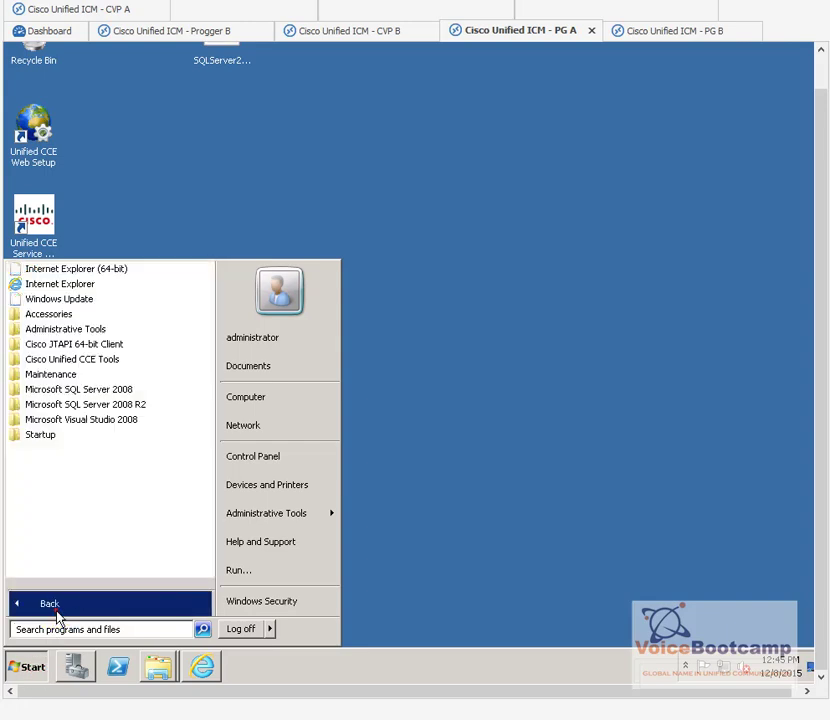
pyautogui.click(90, 359)
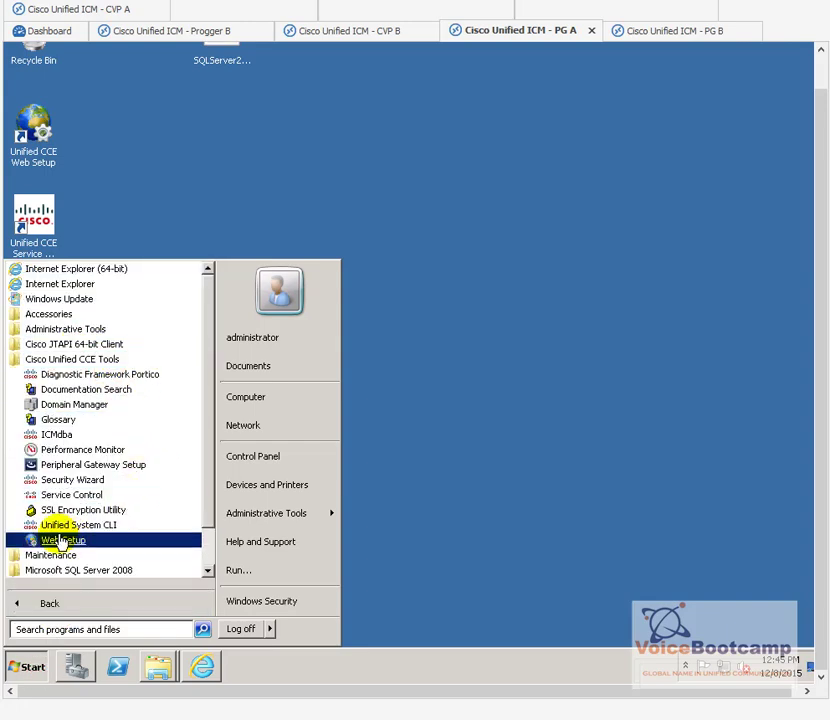
pyautogui.click(57, 528)
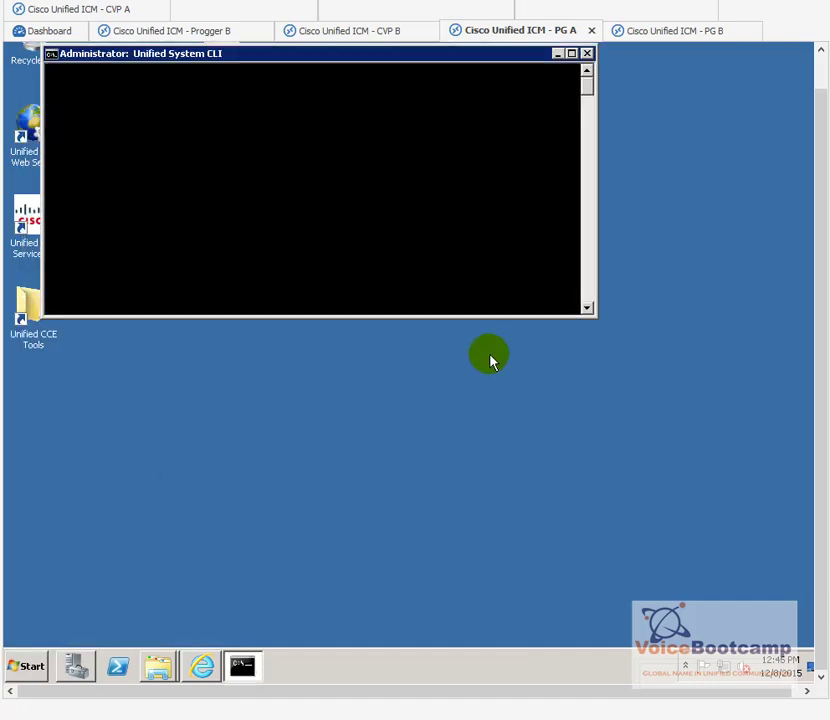
pyautogui.moveTo(815, 403); pyautogui.dragTo(820, 343)
# Step: Sign in as corp\administrator, skip the instance prompt, and run 'show processes'
pyautogui.click(393, 210)
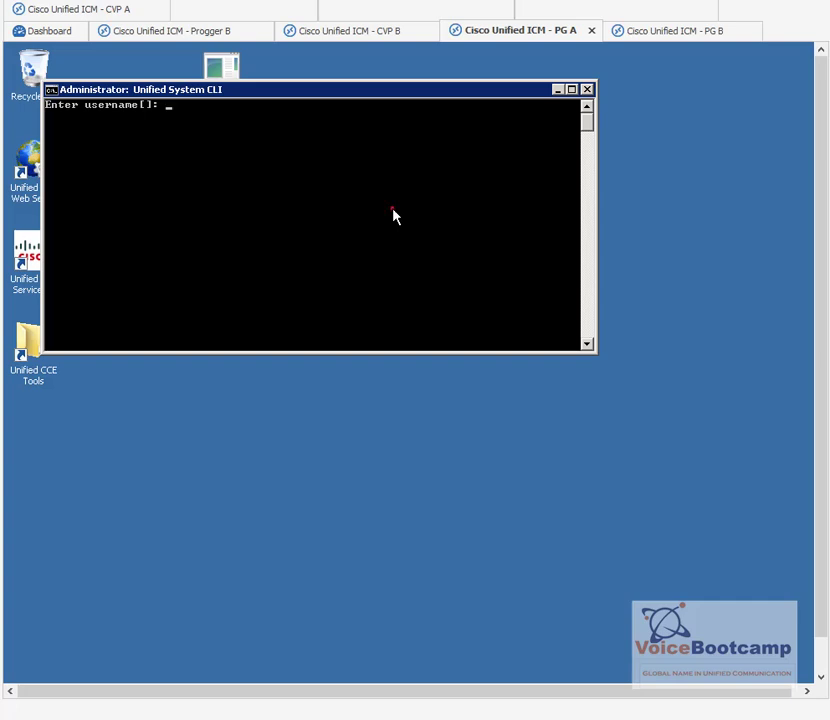
pyautogui.write('corp\\administrator')
pyautogui.press('Return')
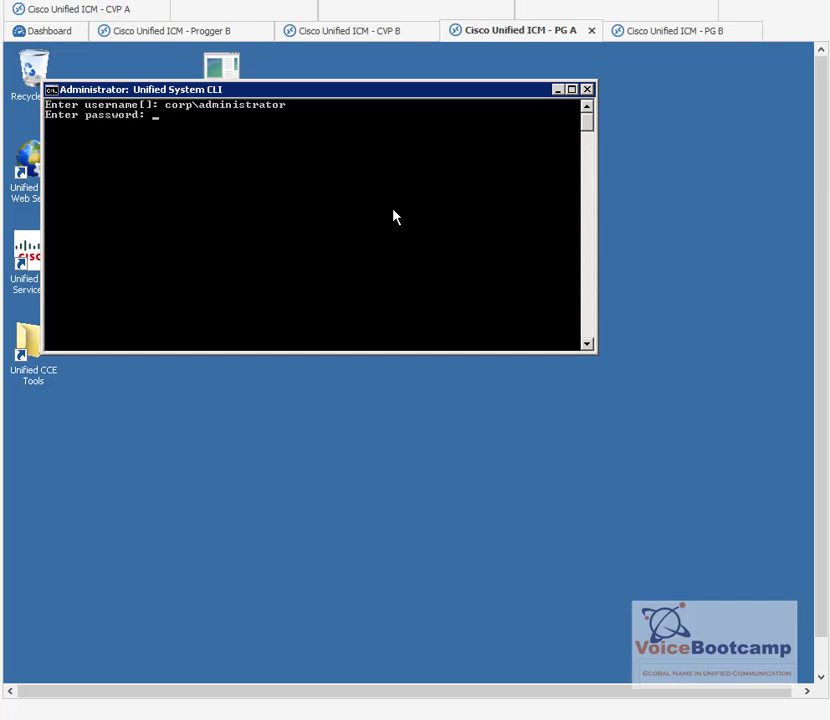
pyautogui.press('Return')
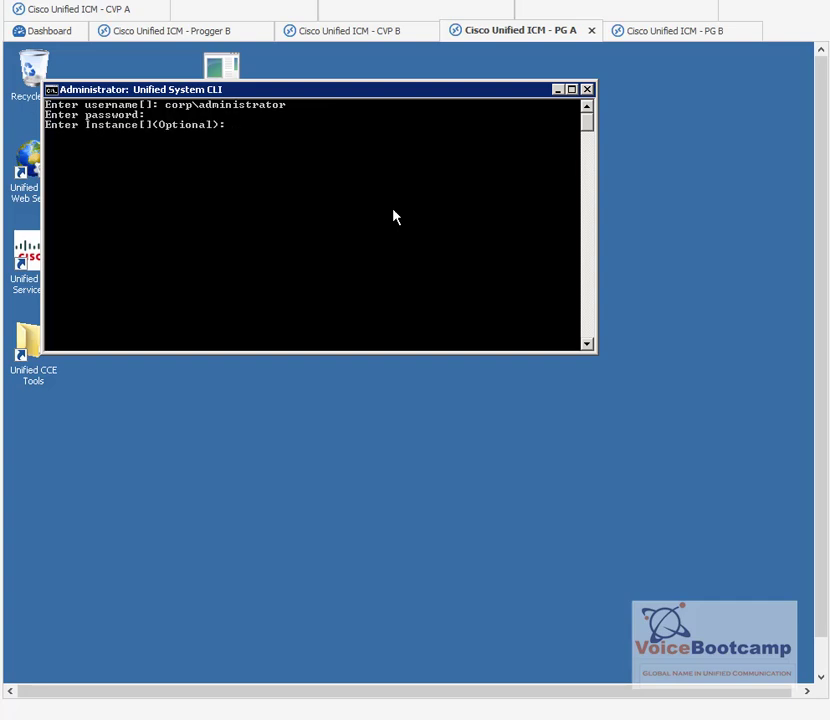
pyautogui.press('Return')
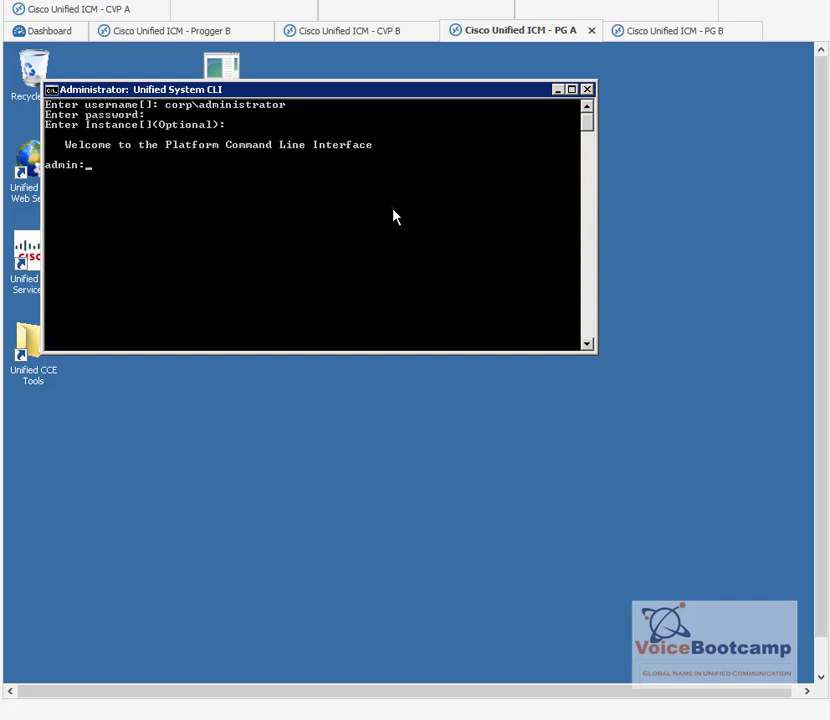
pyautogui.write('show processes')
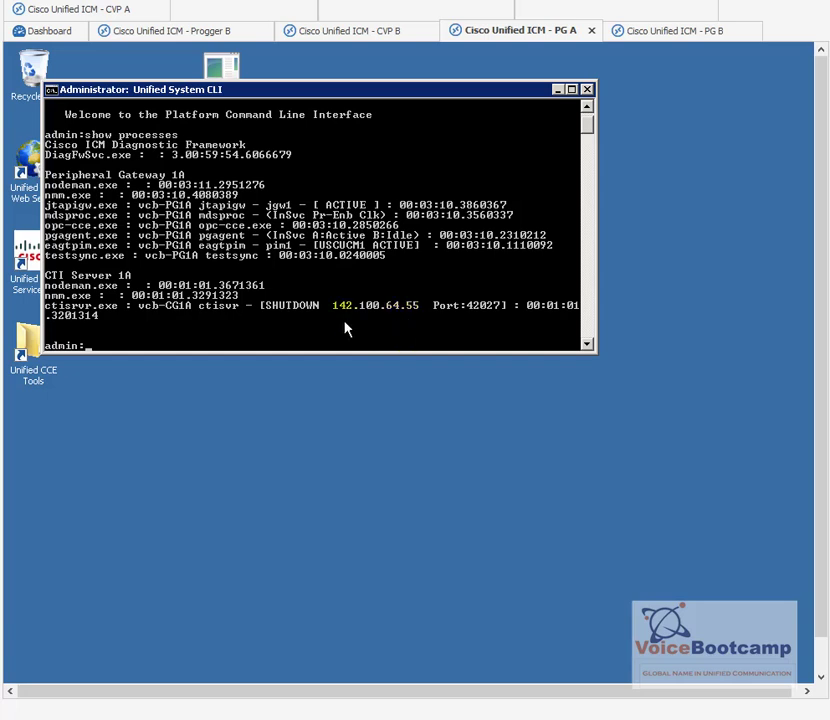
# Step: Check CG1A and PG1A in Service Control, rerun 'show processes' twice, then switch to PG B
pyautogui.doubleClick(27, 258)
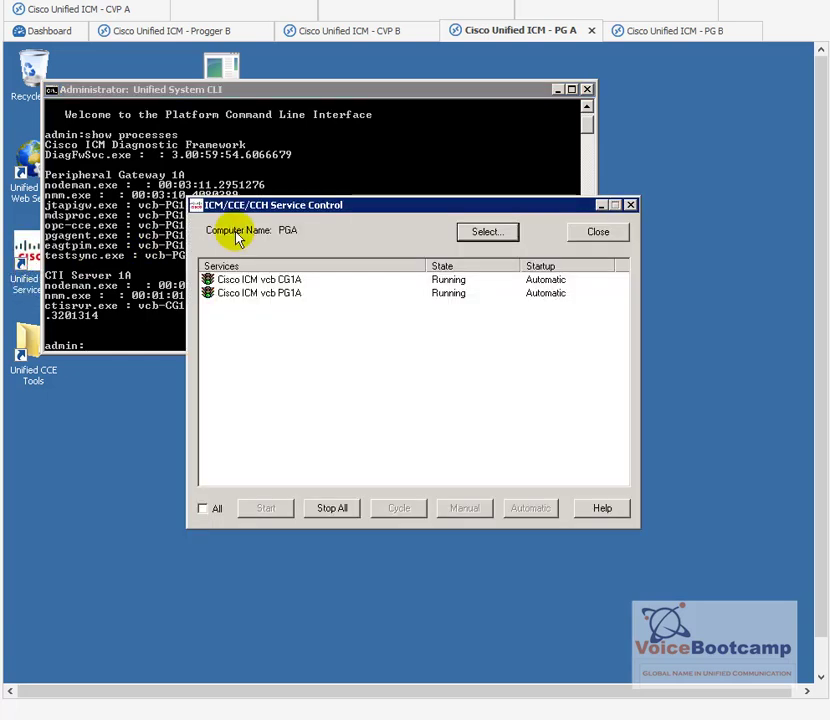
pyautogui.moveTo(261, 207); pyautogui.dragTo(457, 352)
pyautogui.click(286, 208)
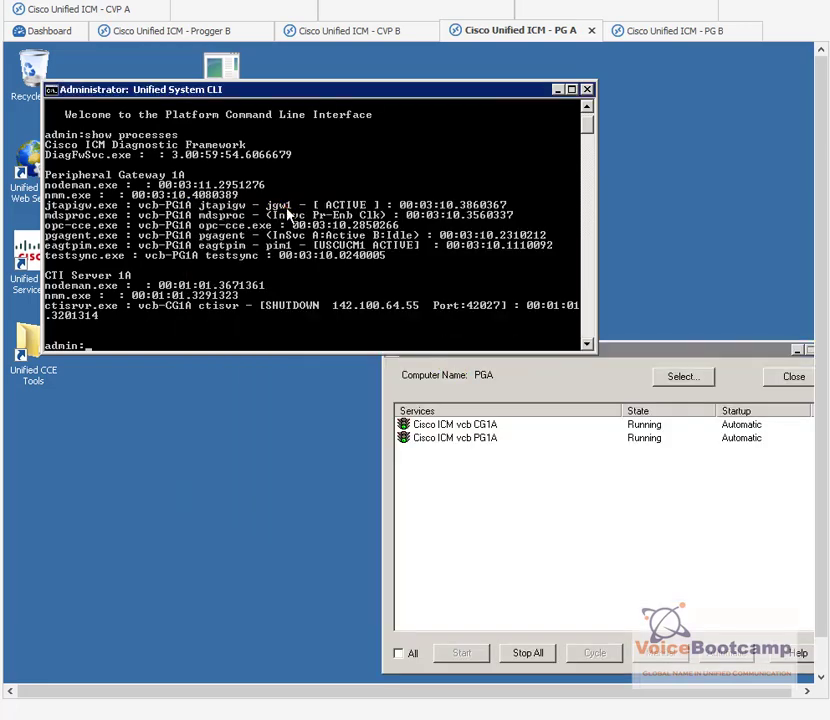
pyautogui.press('Up')
pyautogui.press('Return')
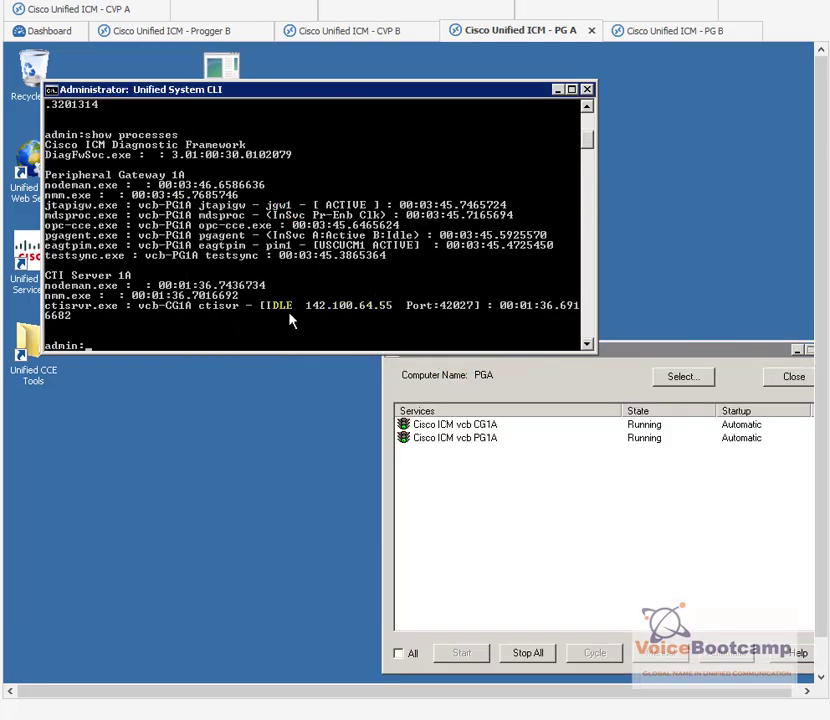
pyautogui.press('Up')
pyautogui.press('Return')
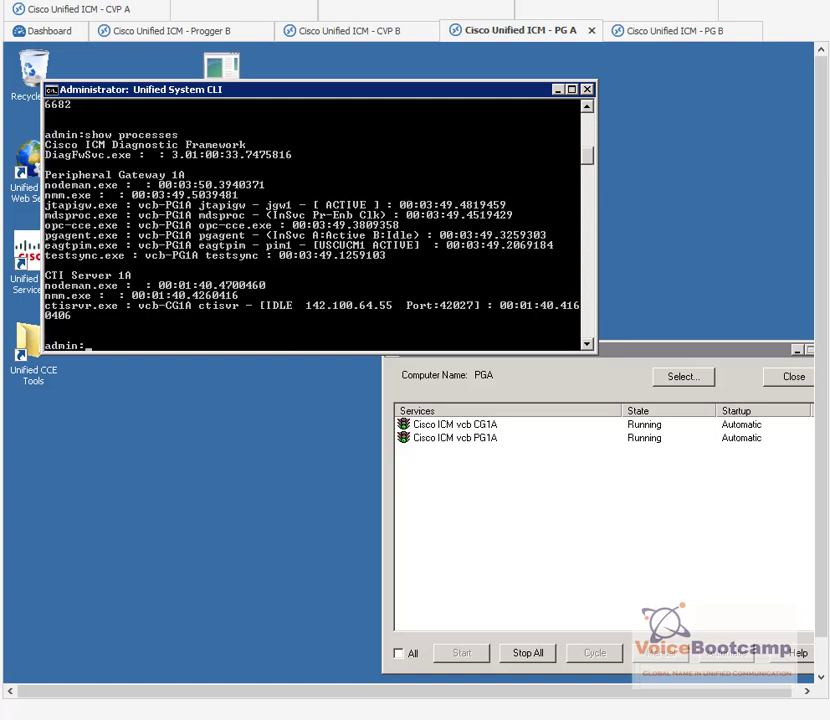
pyautogui.click(675, 31)
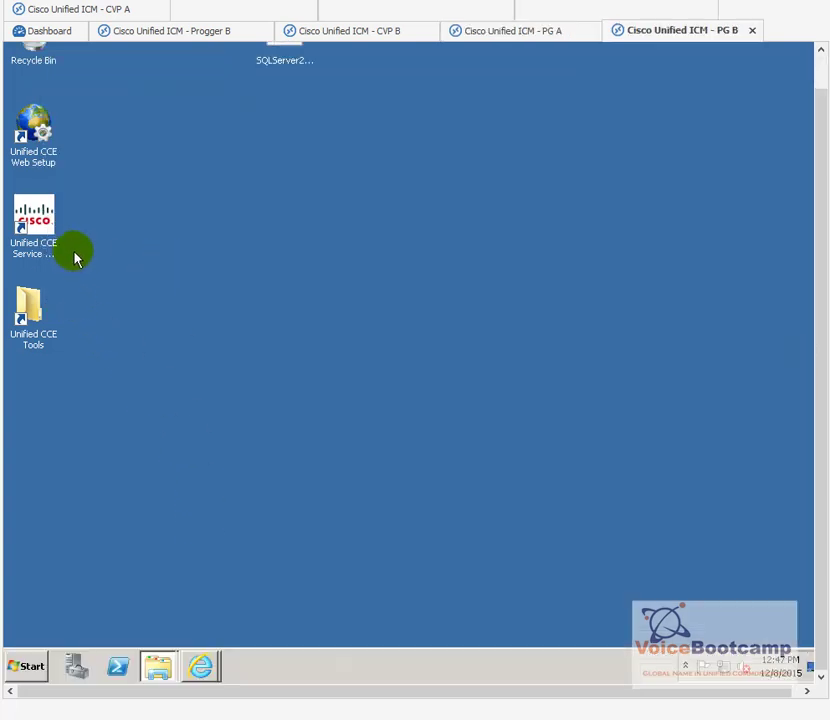
# Step: Launch the Unified System CLI on PG B from the Cisco Unified CCE Tools folder
pyautogui.doubleClick(43, 240)
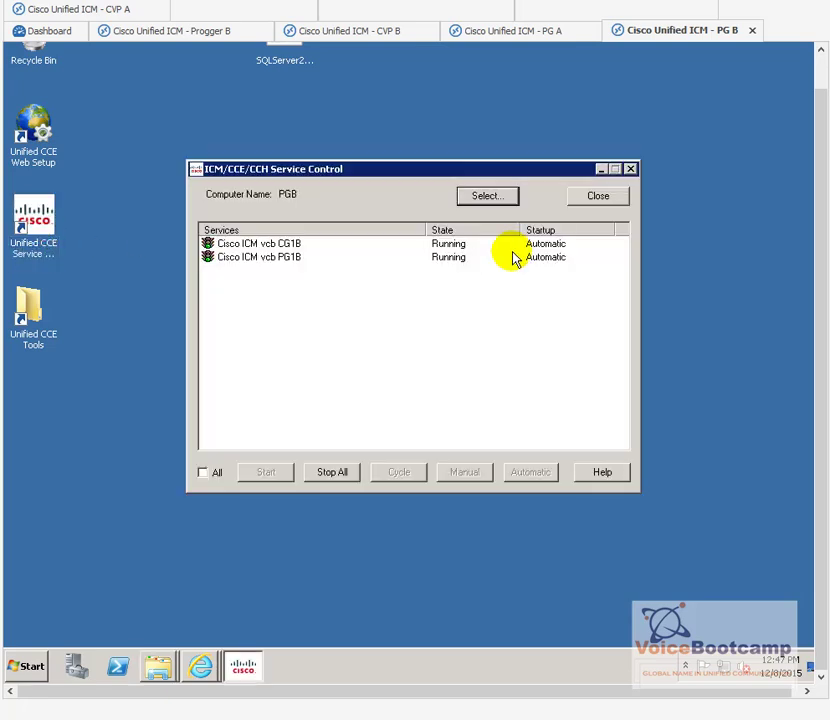
pyautogui.click(612, 196)
pyautogui.click(30, 670)
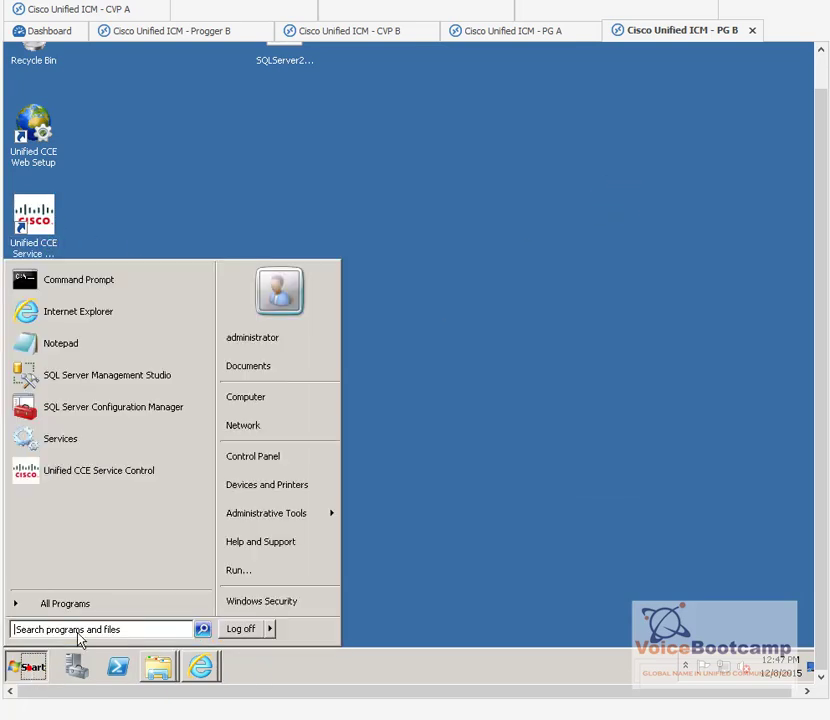
pyautogui.click(98, 606)
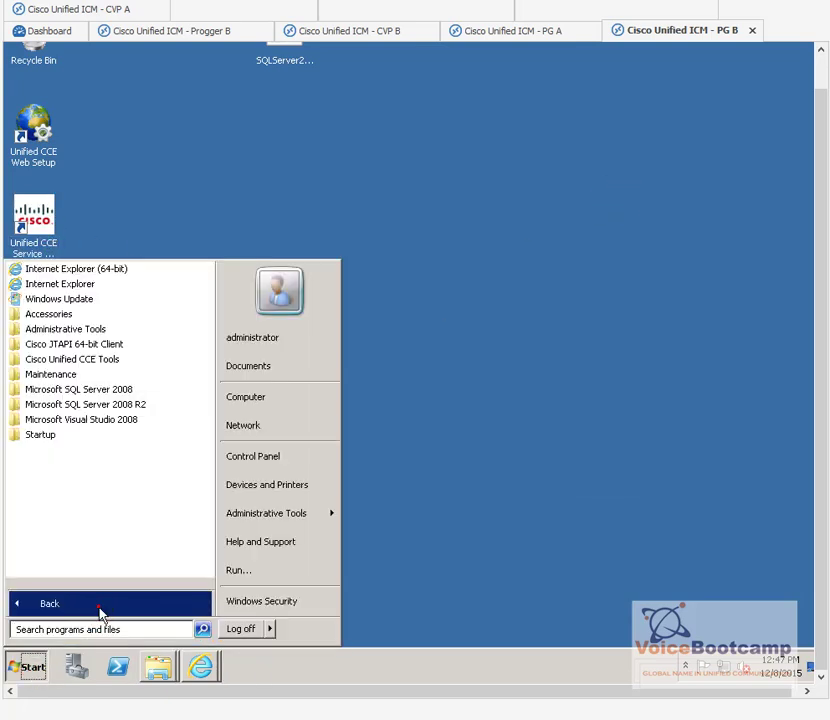
pyautogui.click(129, 359)
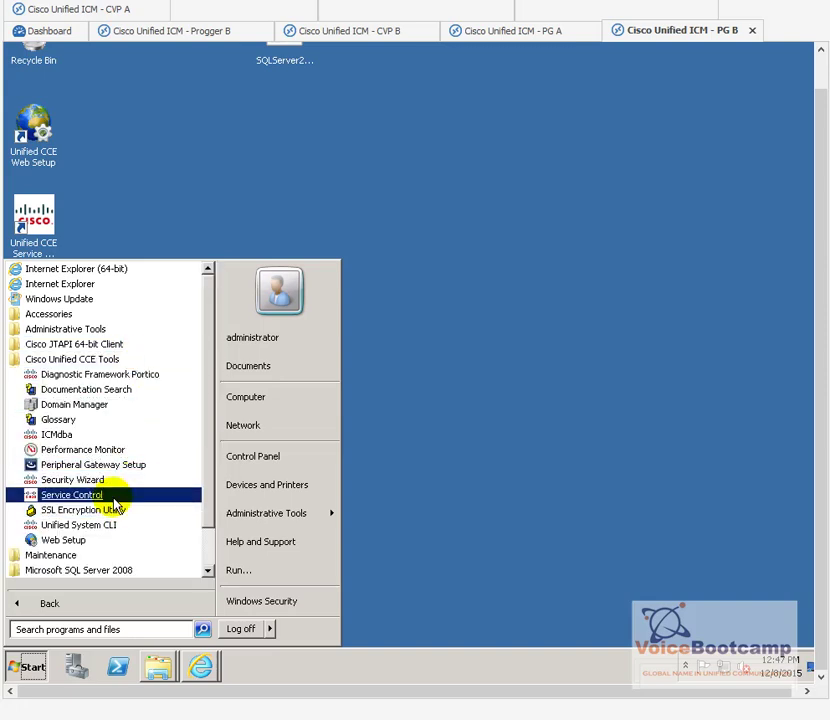
pyautogui.click(112, 525)
pyautogui.click(213, 260)
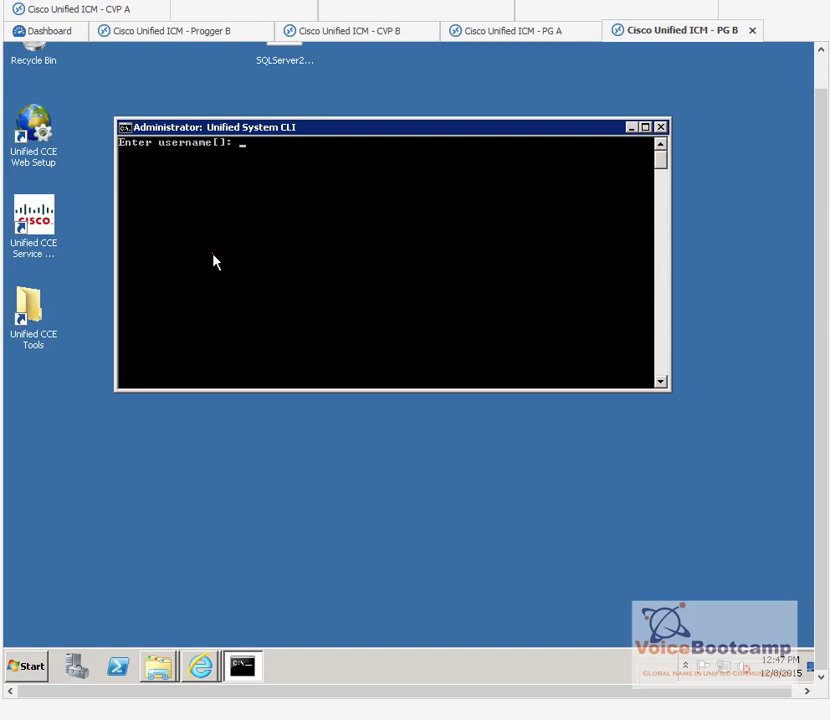
# Step: Log in as the domain administrator with a blank instance and run 'show processes'
pyautogui.write('corp\\administrator')
pyautogui.press('Return')
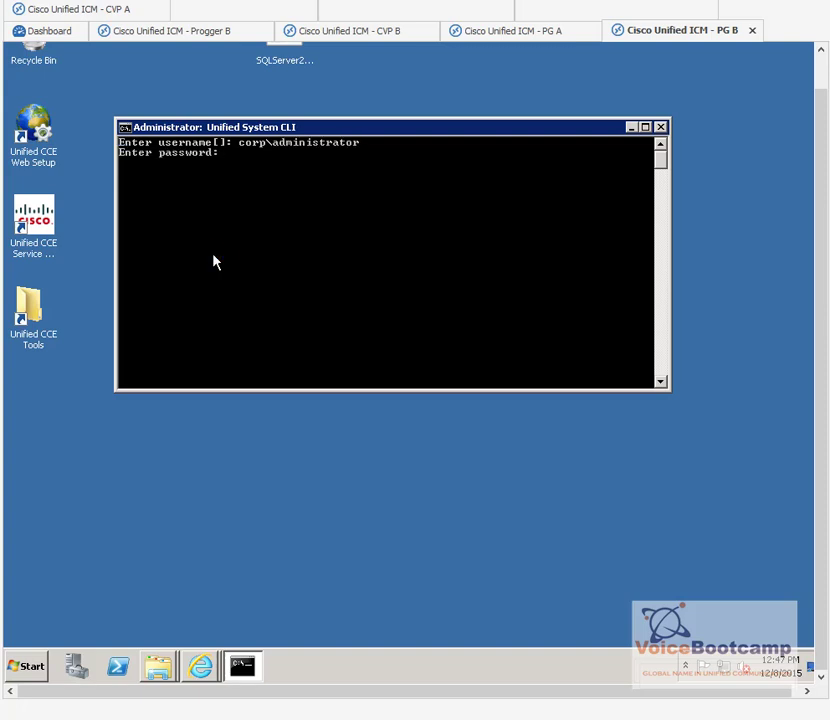
pyautogui.press('Return')
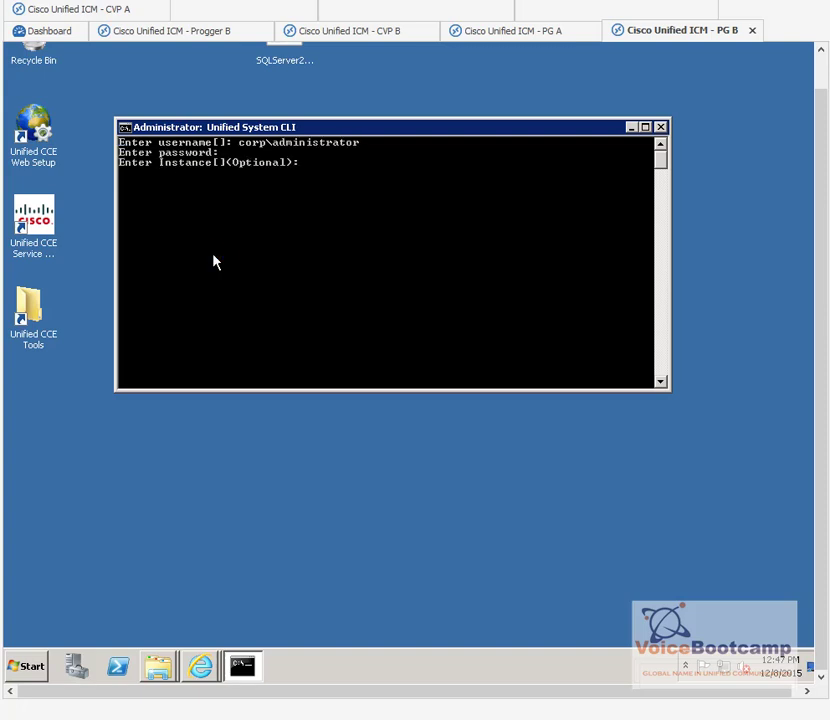
pyautogui.press('Return')
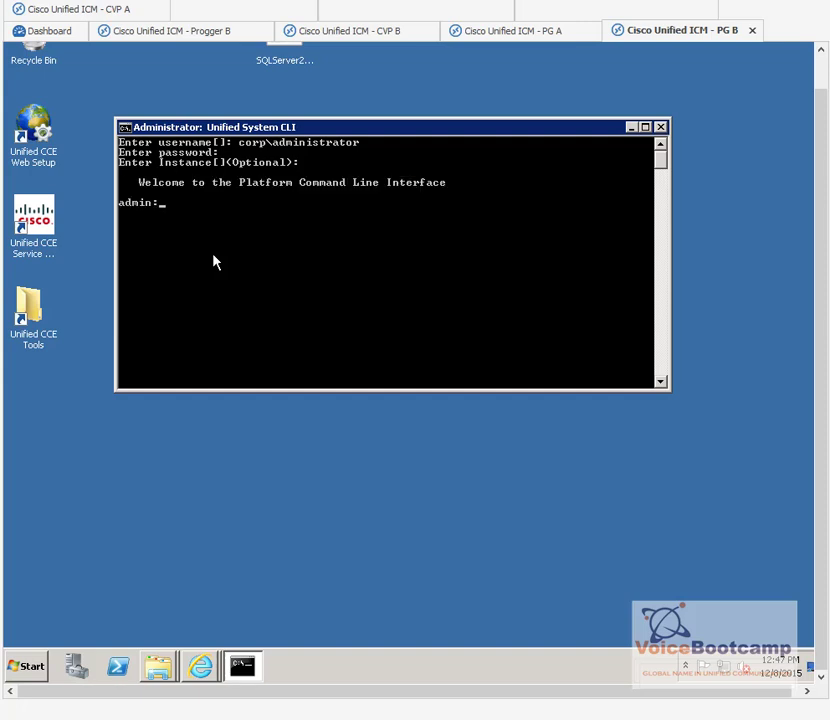
pyautogui.write('show processes')
pyautogui.press('Return')
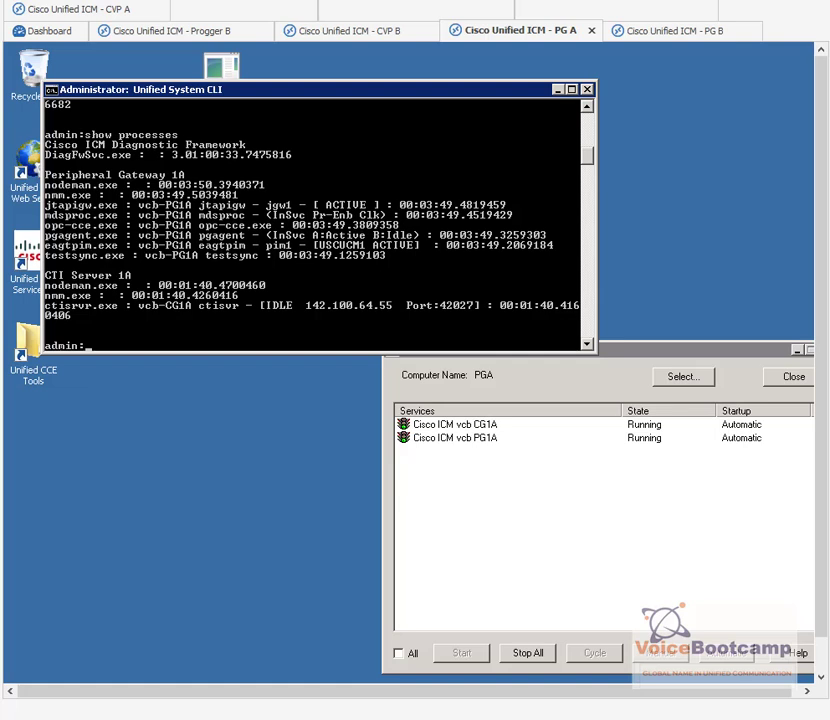
# Step: Rerun 'show processes' and confirm CTI Server 1A's ctisvr is now ACTIVE
pyautogui.press('Return')
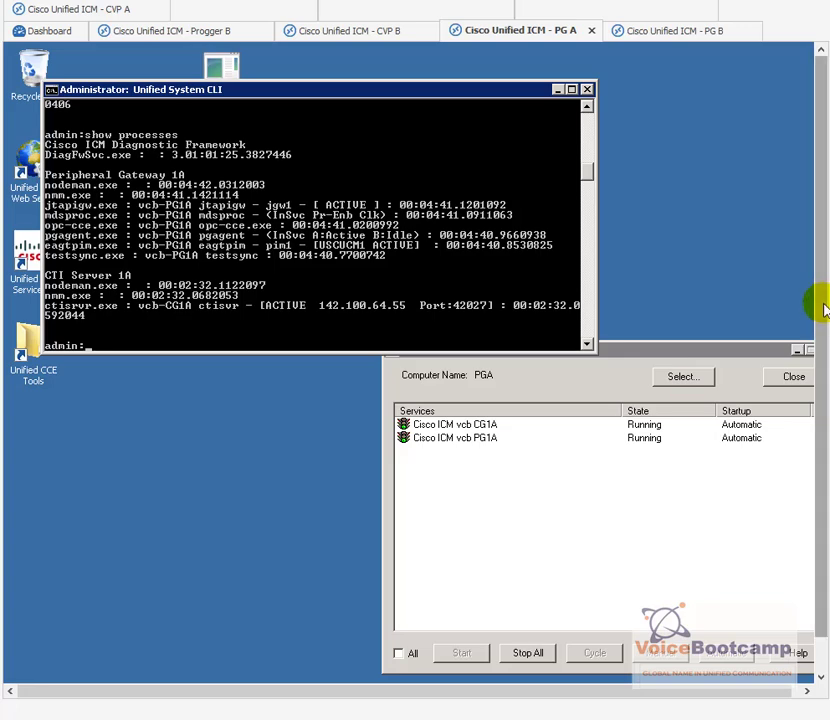
pyautogui.moveTo(824, 306); pyautogui.dragTo(826, 340)
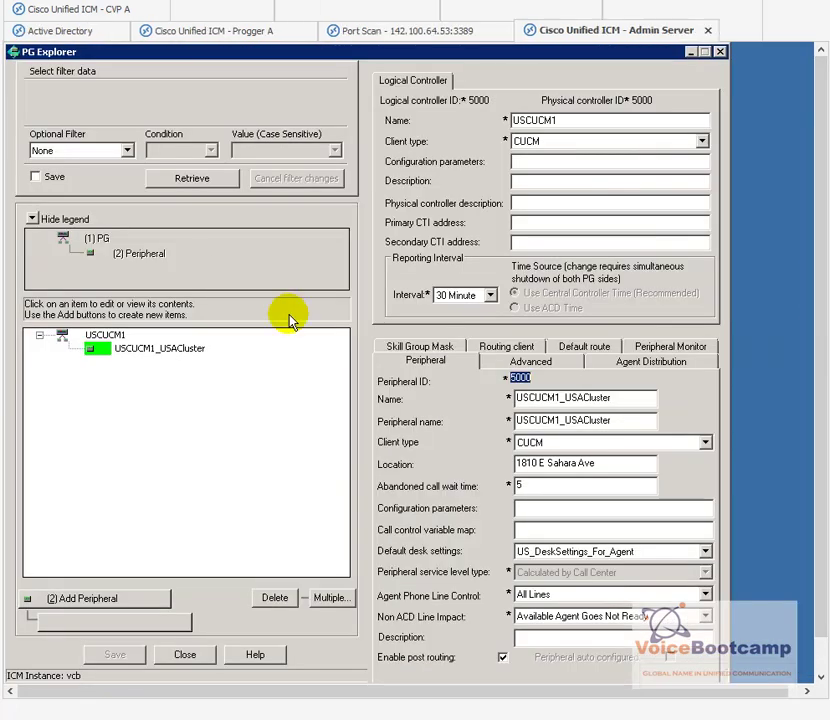
# Step: Close PG Explorer and open the Call Type List from the list tools
pyautogui.click(720, 51)
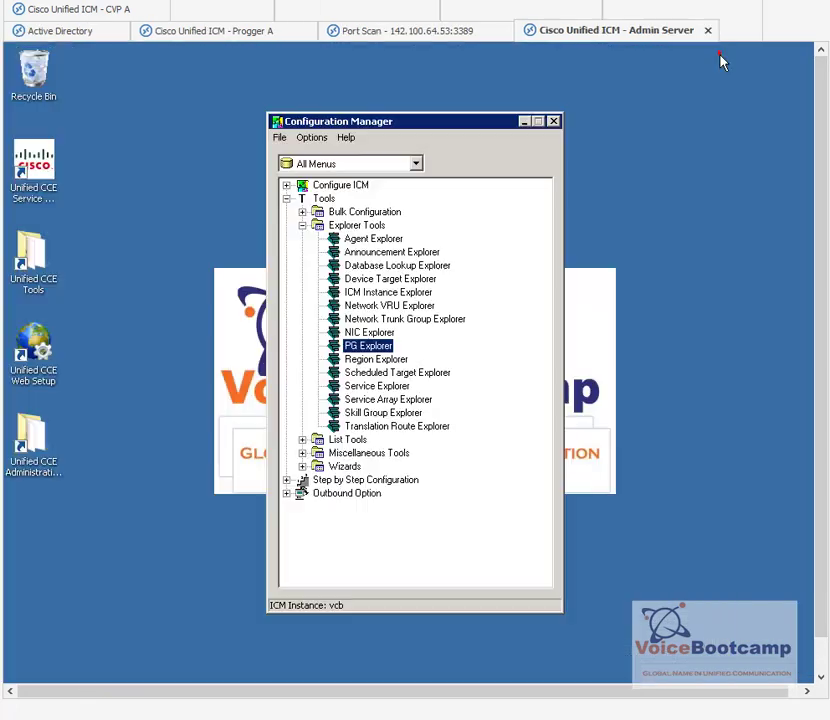
pyautogui.click(302, 225)
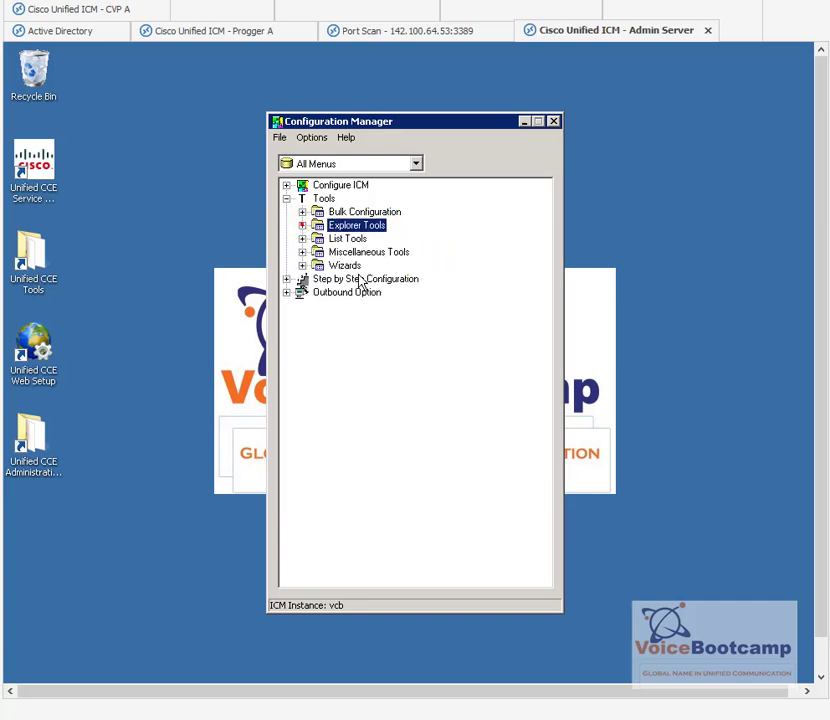
pyautogui.click(302, 238)
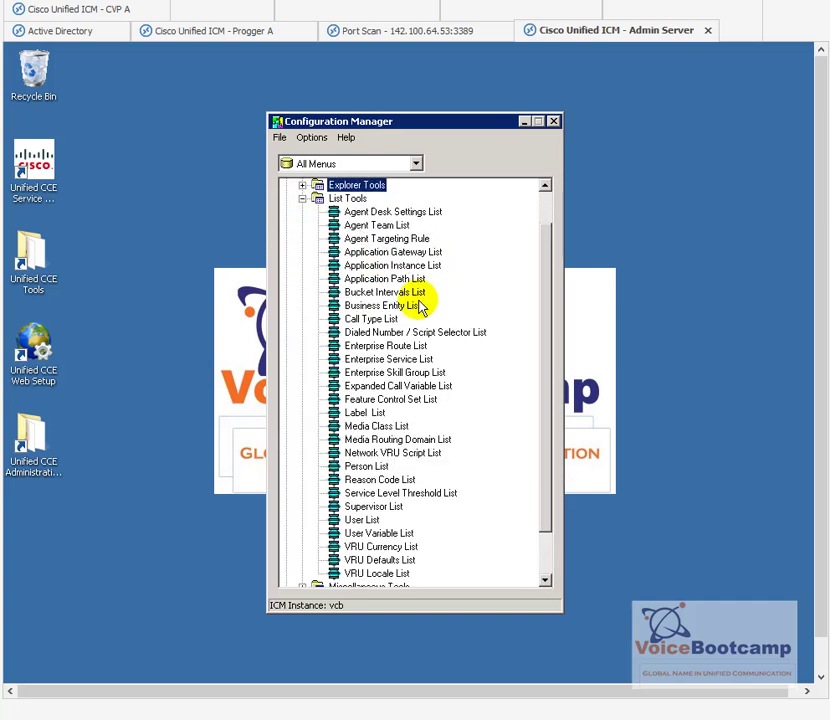
pyautogui.click(368, 320)
pyautogui.doubleClick(368, 320)
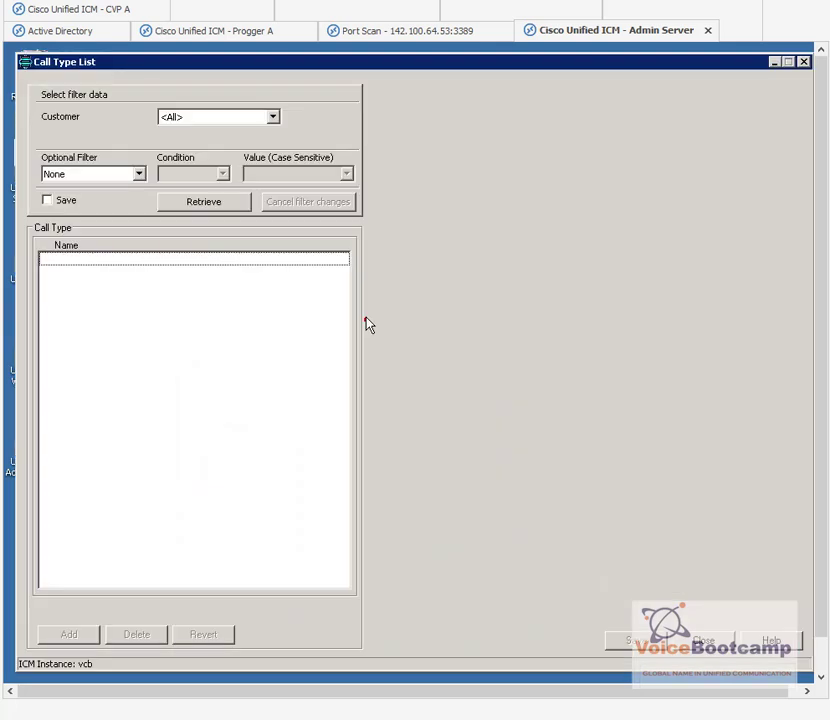
# Step: Add call type VoiceCT, save it with ID 5000, and close the list
pyautogui.click(210, 208)
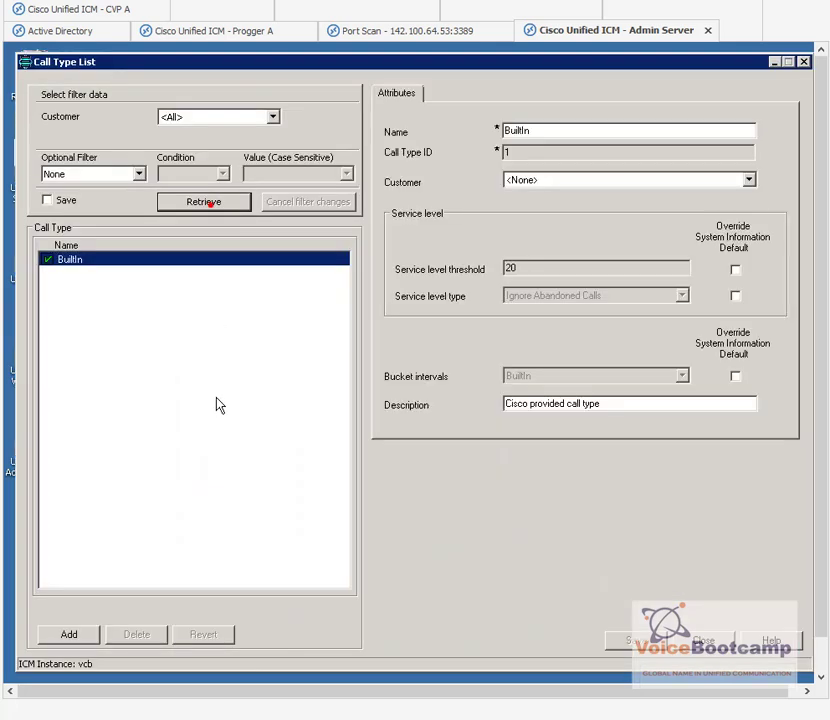
pyautogui.click(93, 637)
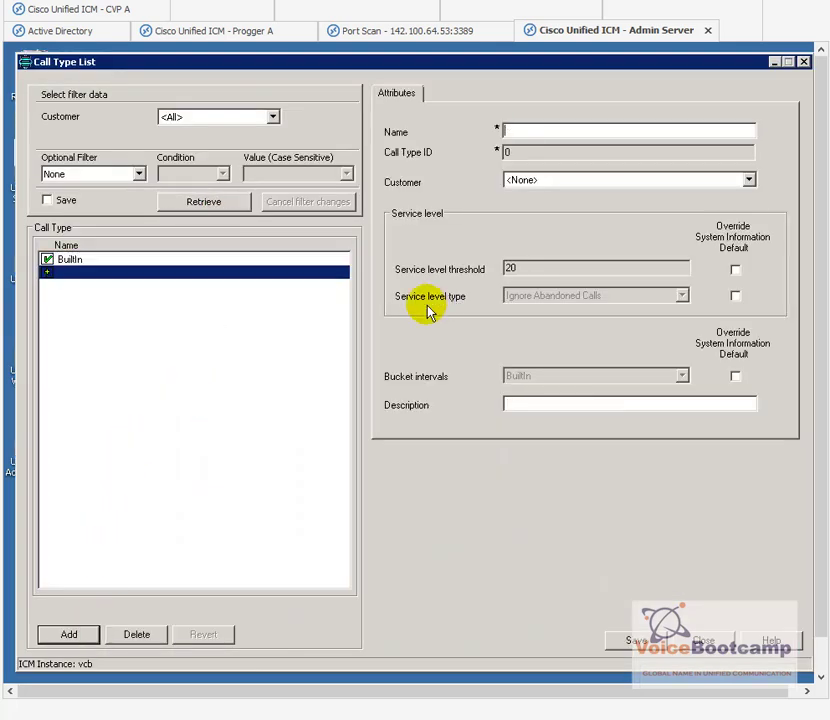
pyautogui.write('Voice')
pyautogui.click(553, 129)
pyautogui.write('CT')
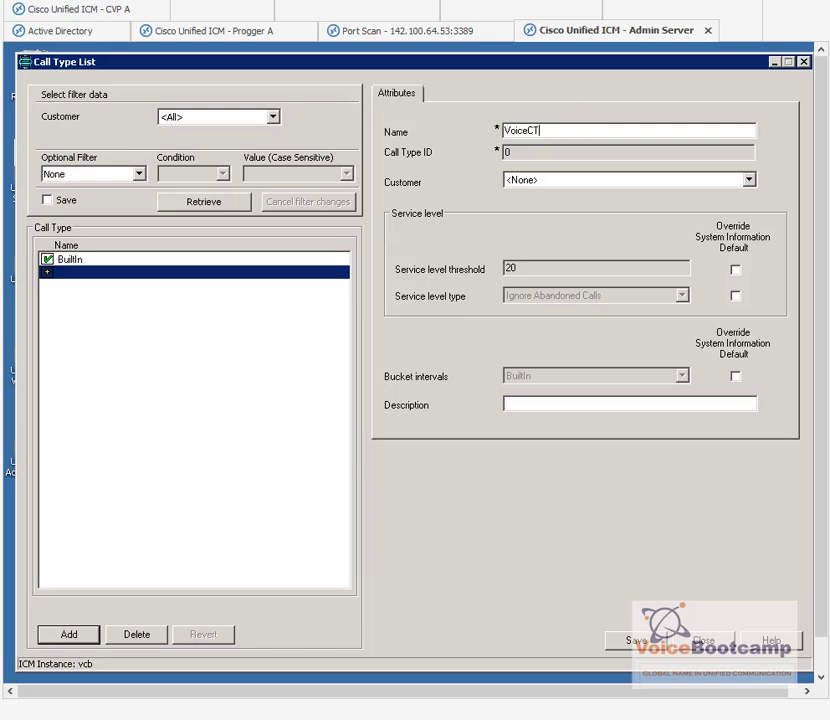
pyautogui.click(637, 641)
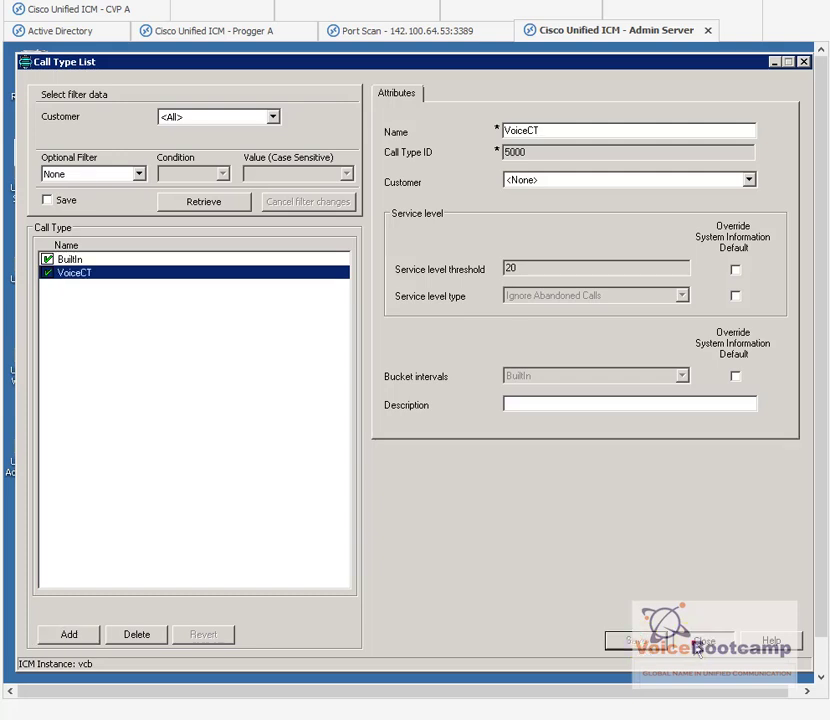
pyautogui.click(700, 642)
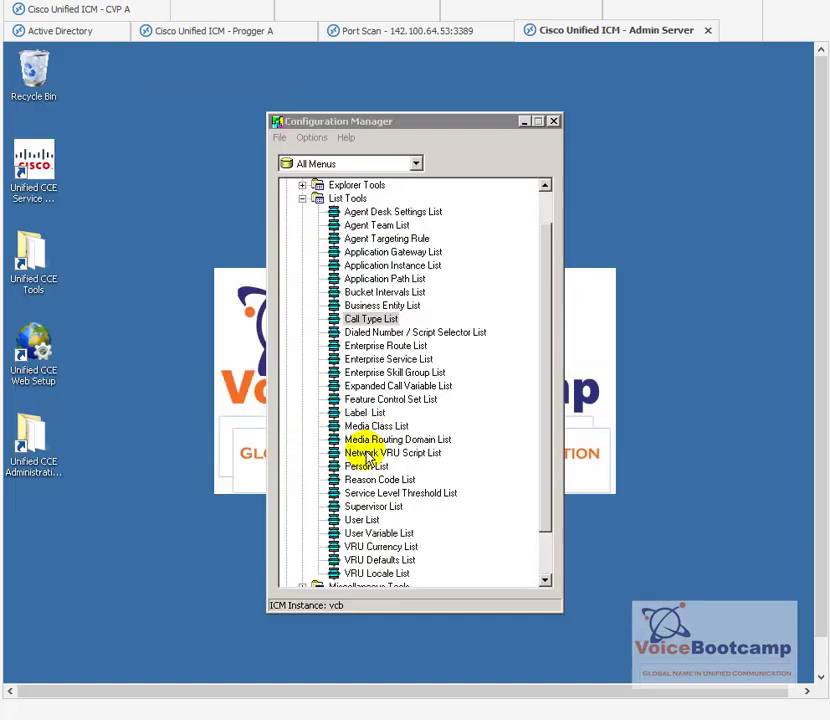
# Step: Add dialed number 2000 on routing client USCM1RTCL, domain Cisco_Voice, customer vcb
pyautogui.click(370, 334)
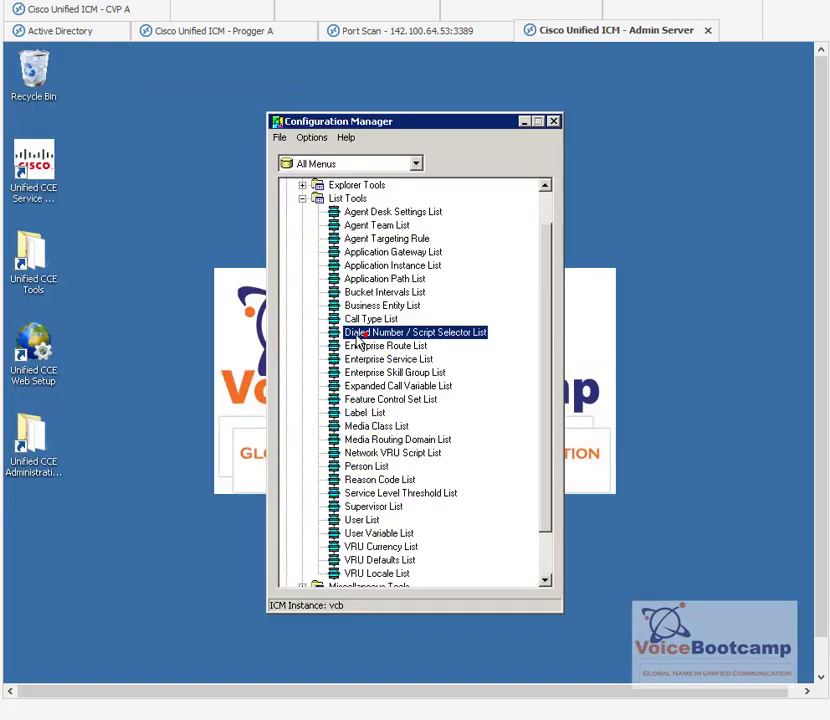
pyautogui.doubleClick(354, 334)
pyautogui.click(213, 206)
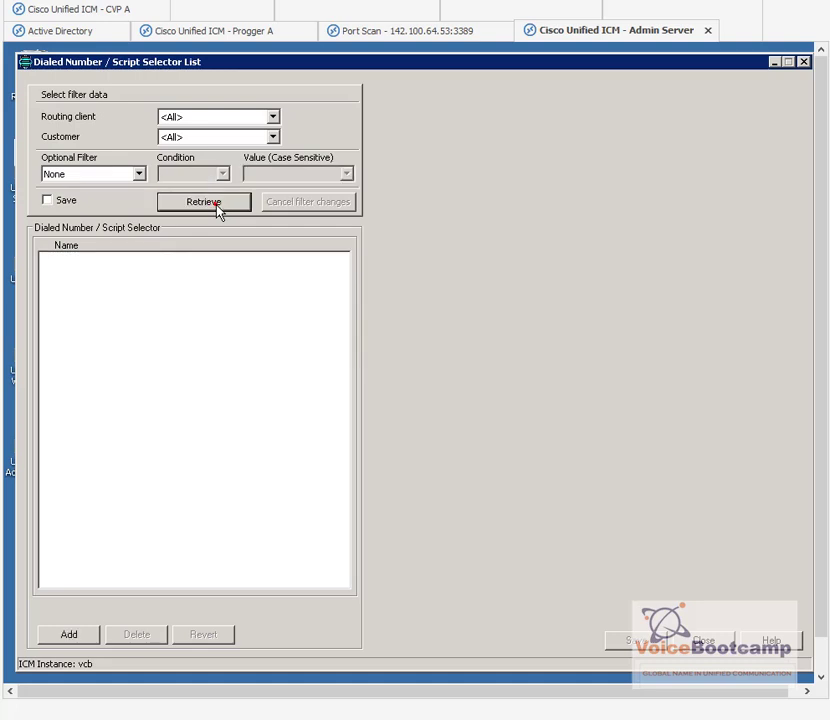
pyautogui.click(87, 636)
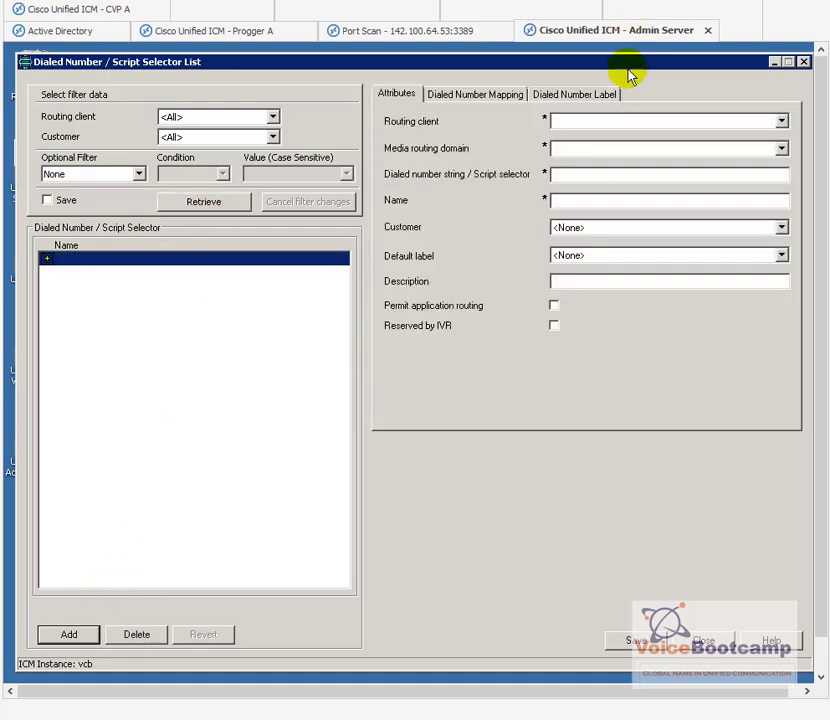
pyautogui.click(590, 125)
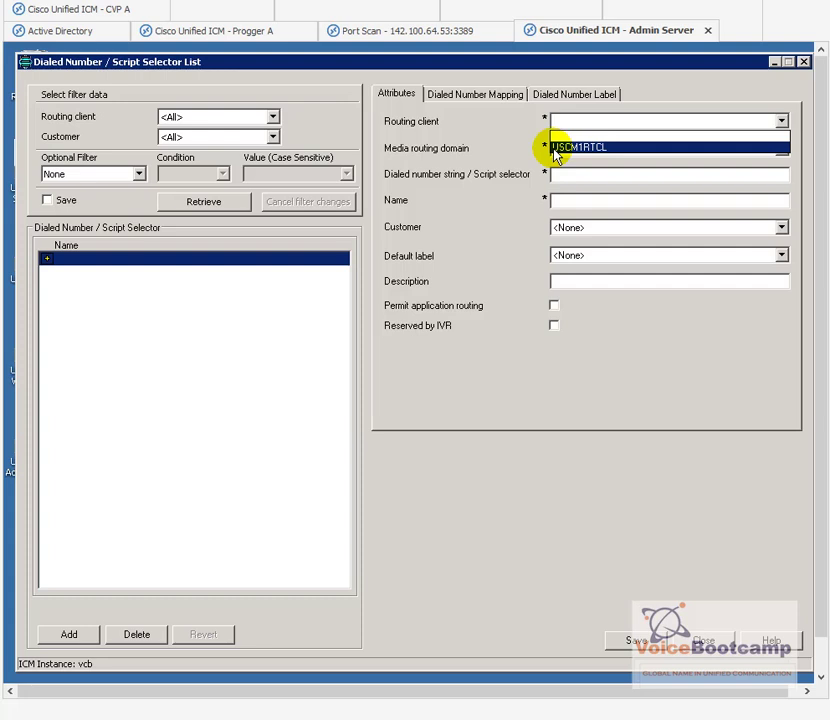
pyautogui.click(555, 149)
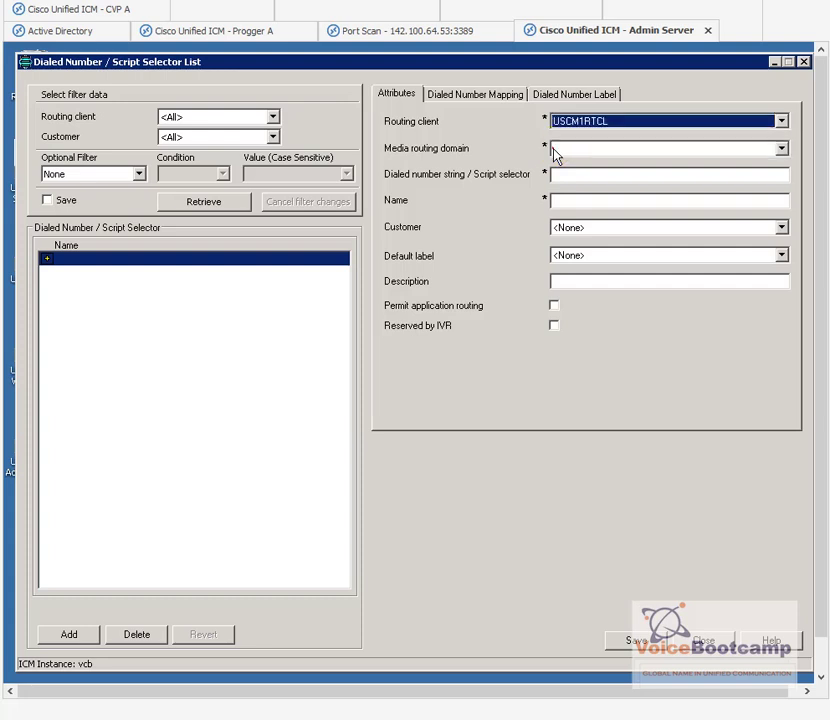
pyautogui.click(572, 151)
pyautogui.click(576, 174)
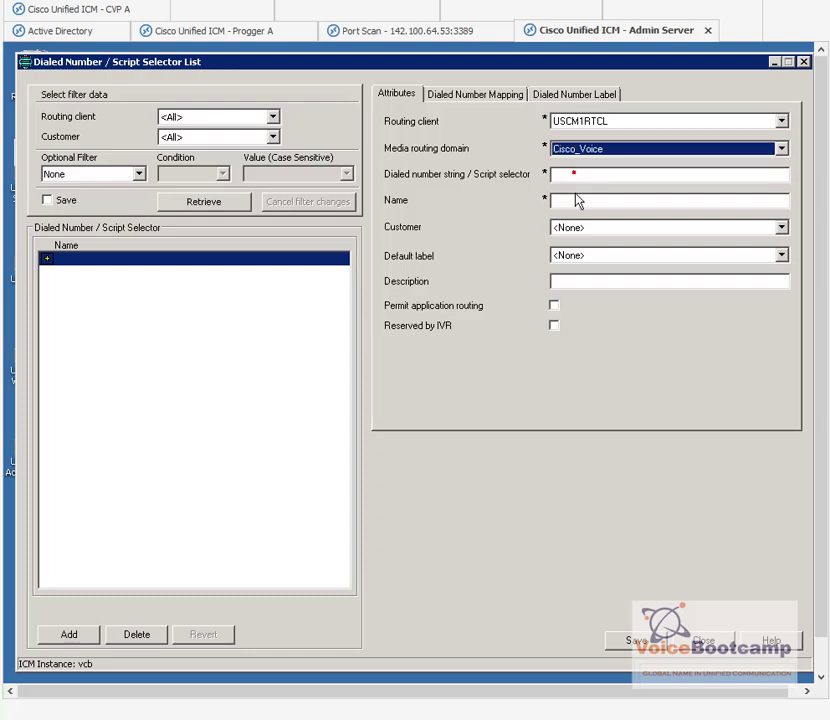
pyautogui.click(575, 178)
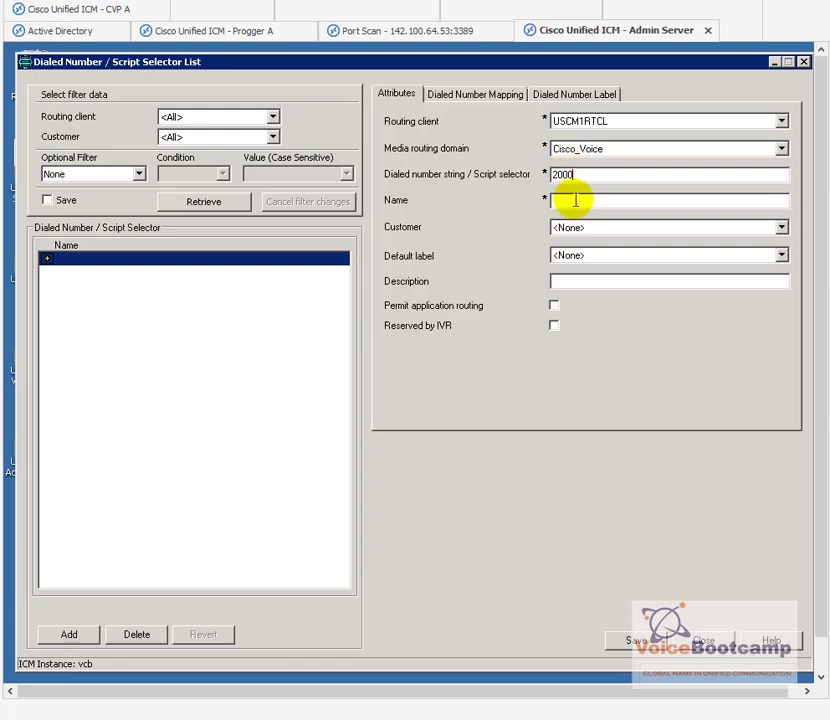
pyautogui.click(576, 200)
pyautogui.click(602, 230)
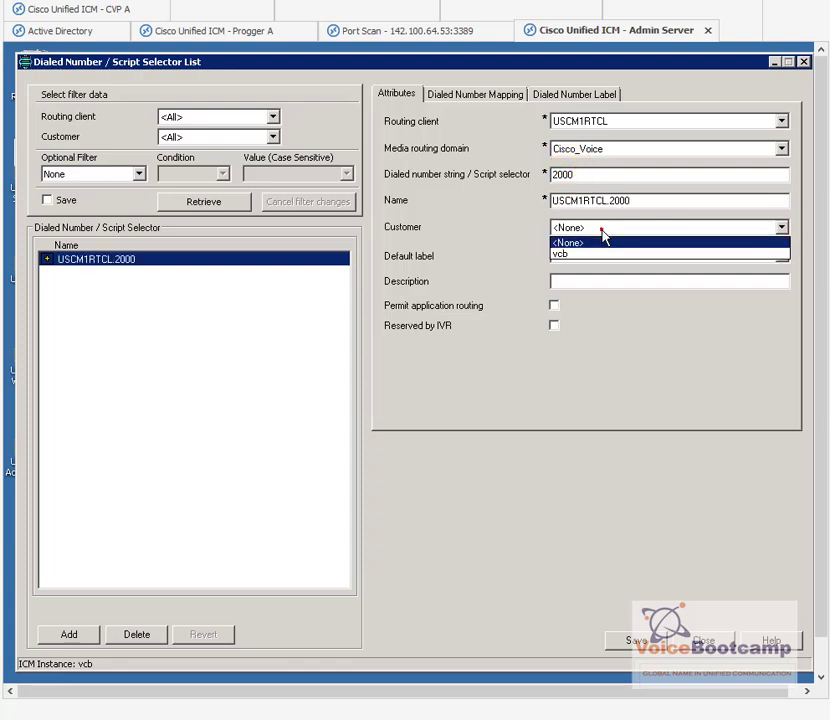
pyautogui.click(561, 253)
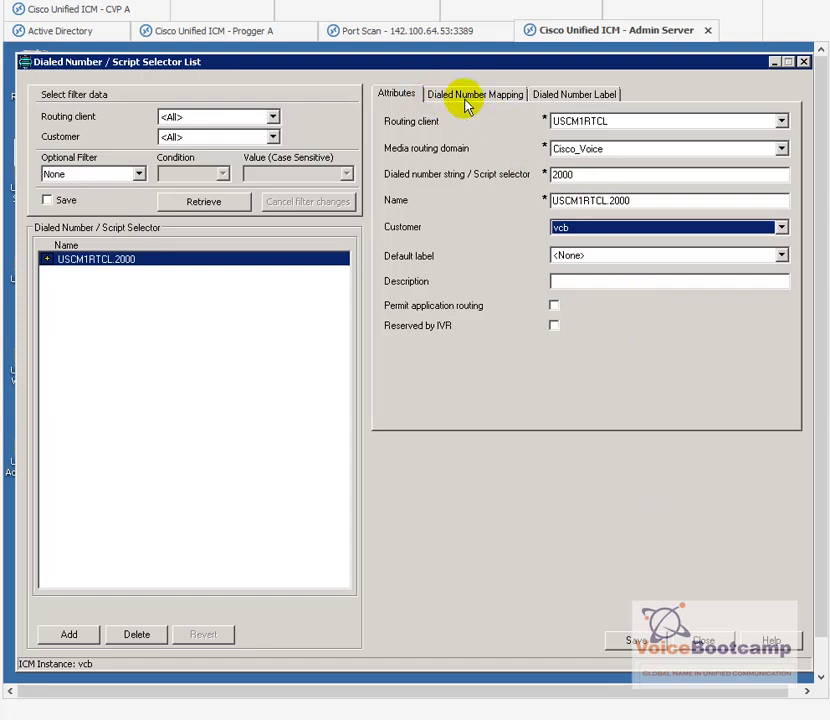
# Step: Map all calls for the dialed number to call type VoiceCT
pyautogui.click(500, 102)
pyautogui.click(432, 347)
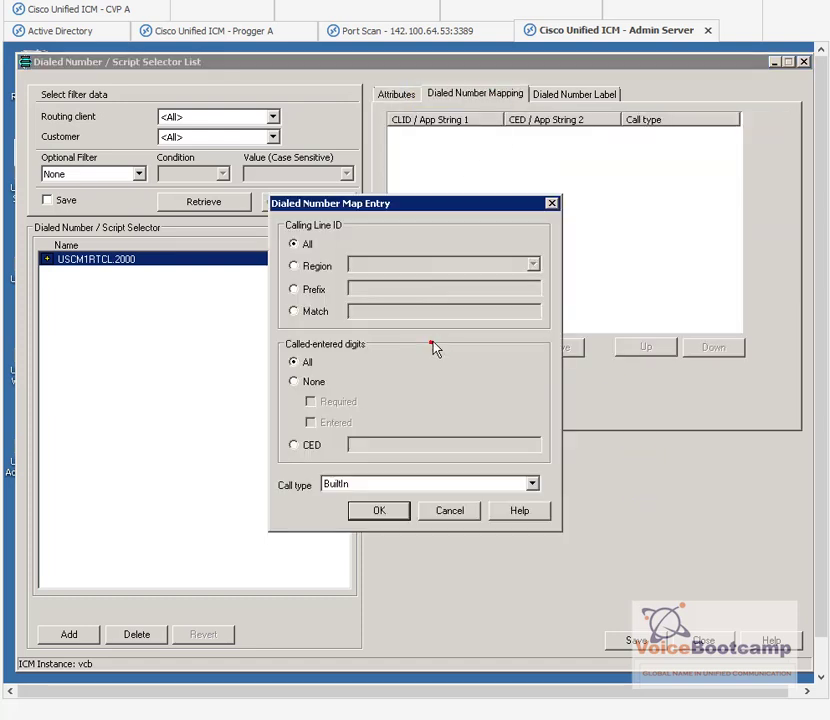
pyautogui.click(362, 484)
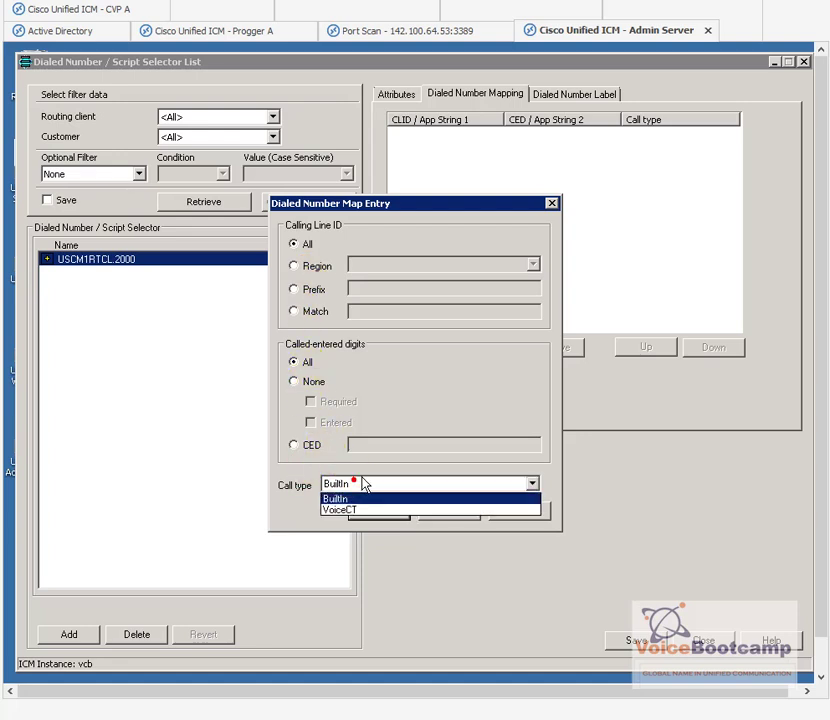
pyautogui.click(341, 511)
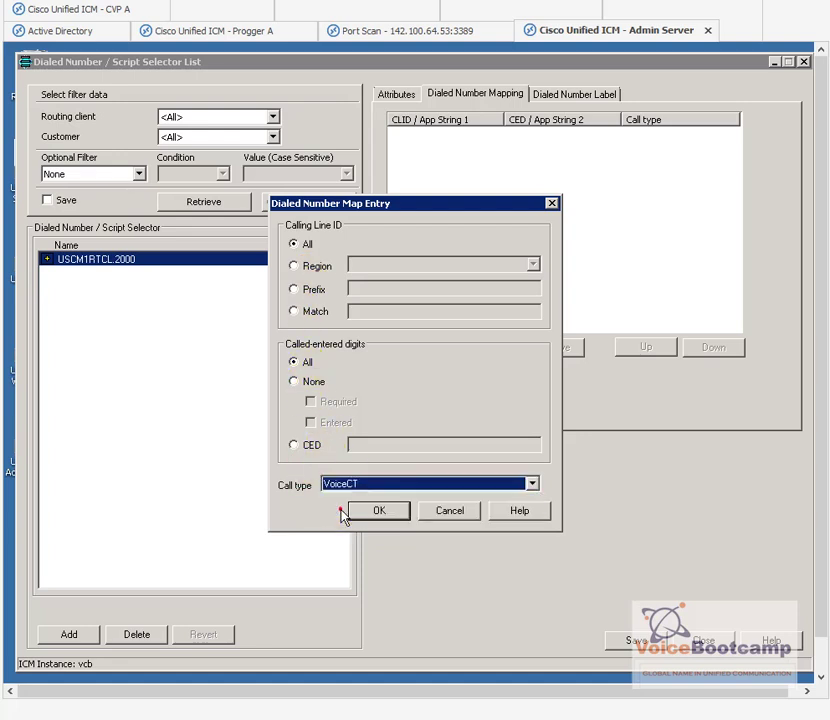
pyautogui.click(381, 513)
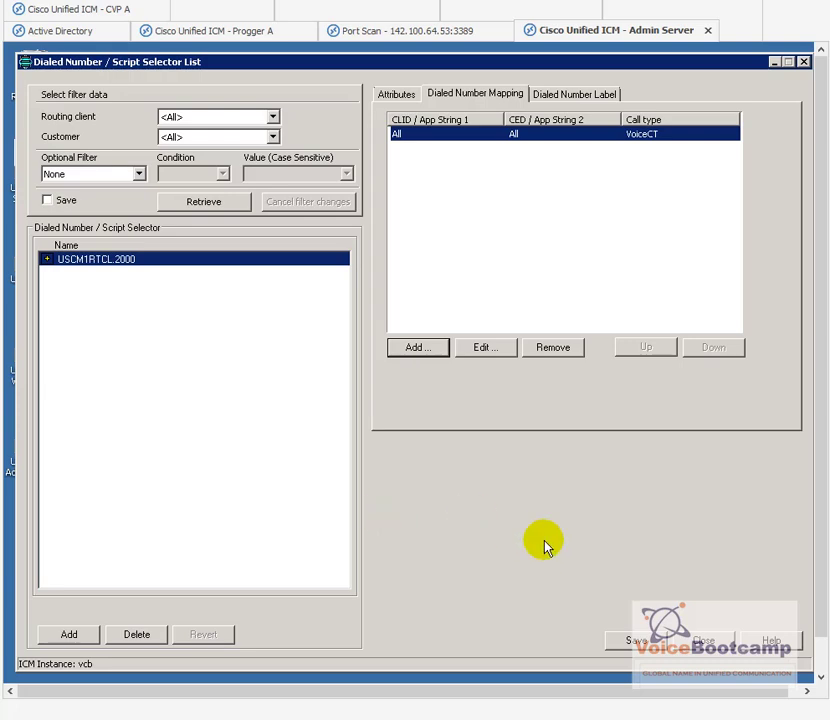
# Step: Bring the Cisco Unified CM Administration page to the front
pyautogui.moveTo(811, 450); pyautogui.dragTo(817, 511)
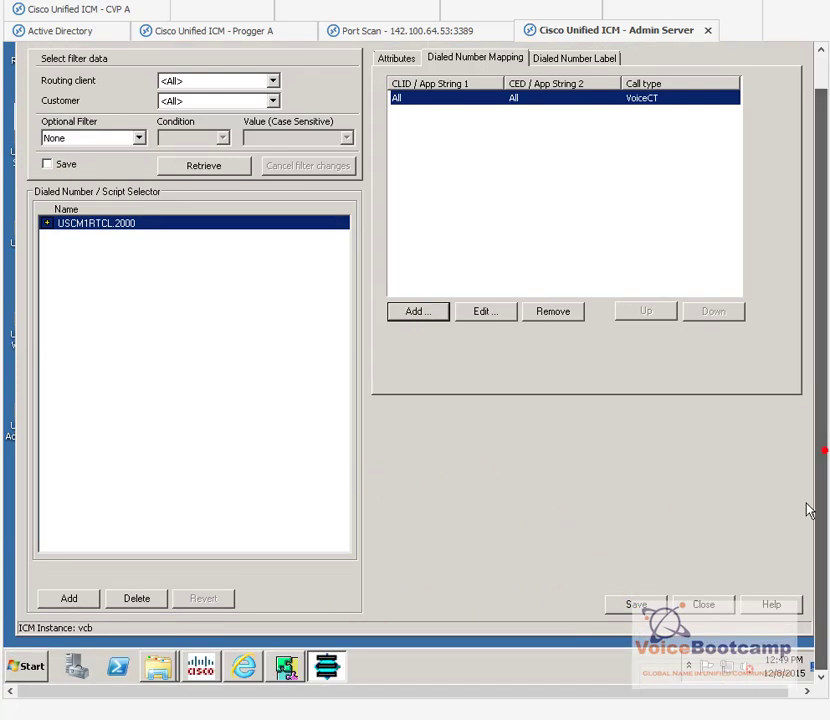
pyautogui.click(244, 666)
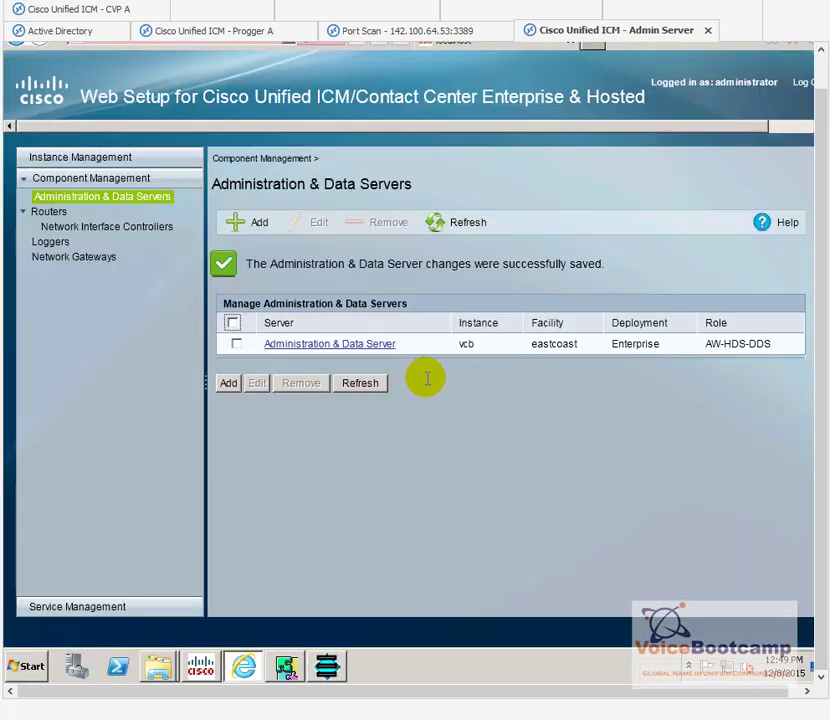
pyautogui.moveTo(820, 285); pyautogui.dragTo(821, 200)
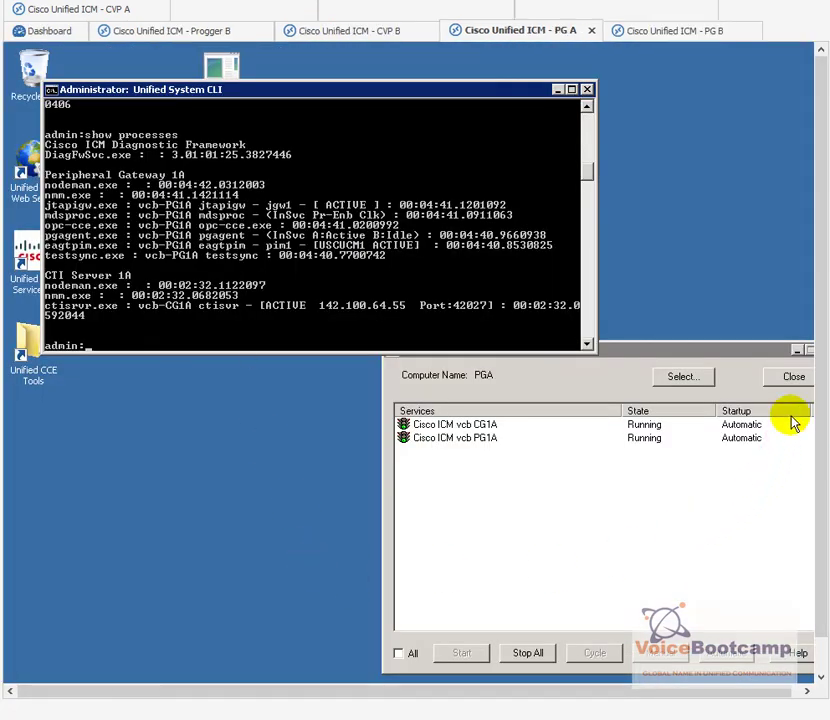
pyautogui.scroll(-2, 822, 398)
pyautogui.click(201, 665)
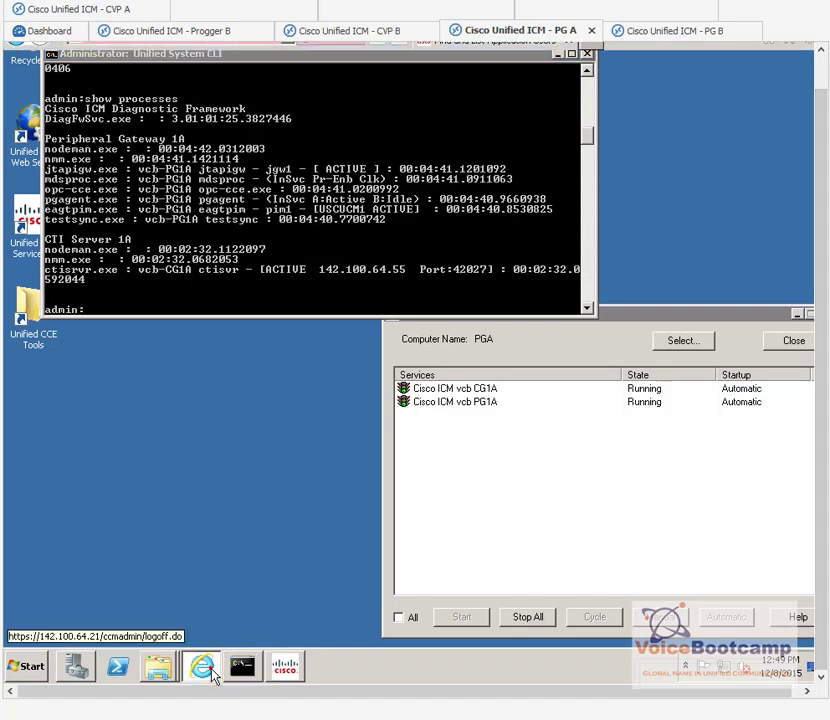
# Step: List all CTI route points and check HelpDesk shows status None and no IPv4 address
pyautogui.moveTo(350, 112)
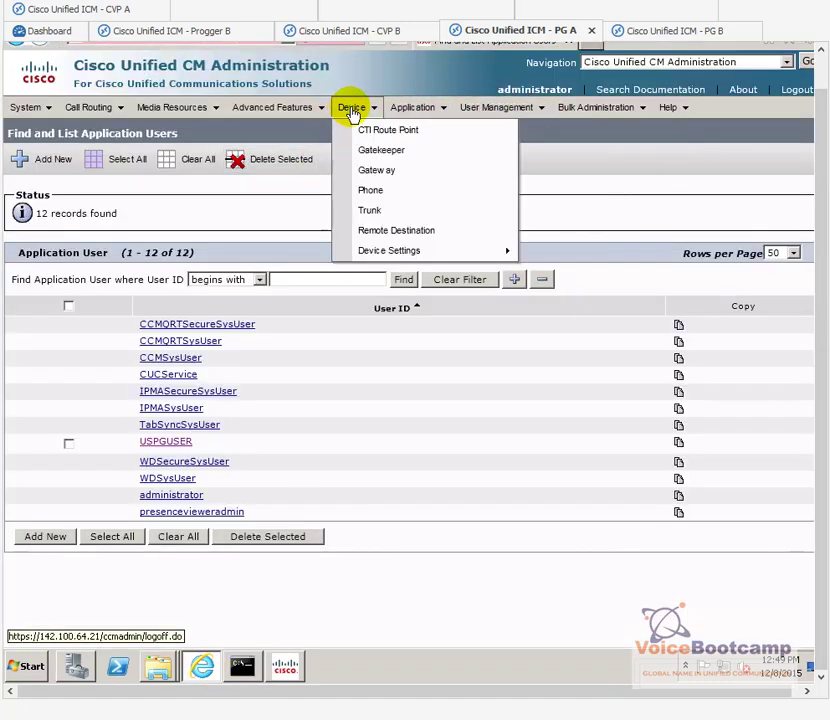
pyautogui.click(374, 133)
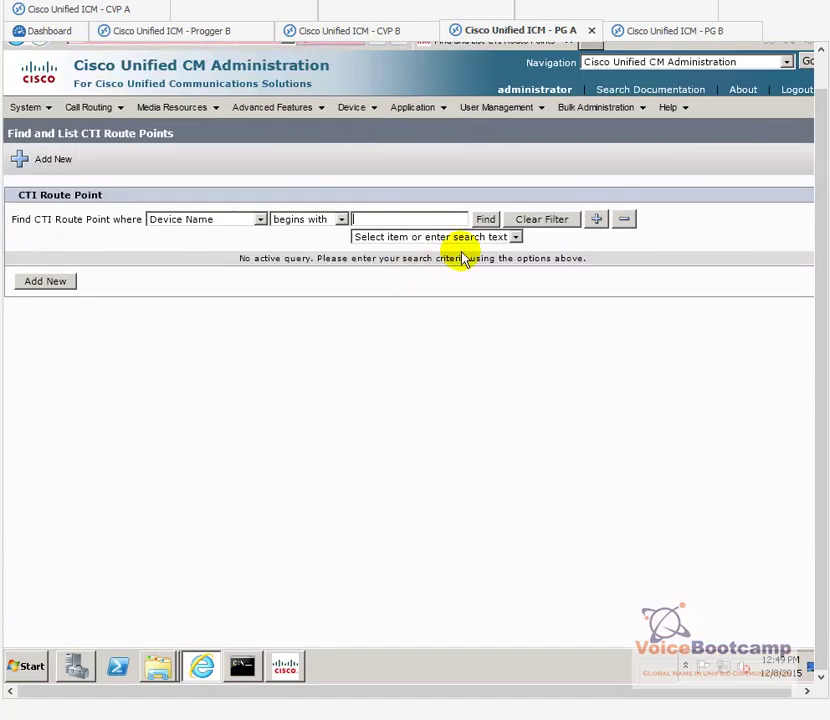
pyautogui.click(485, 219)
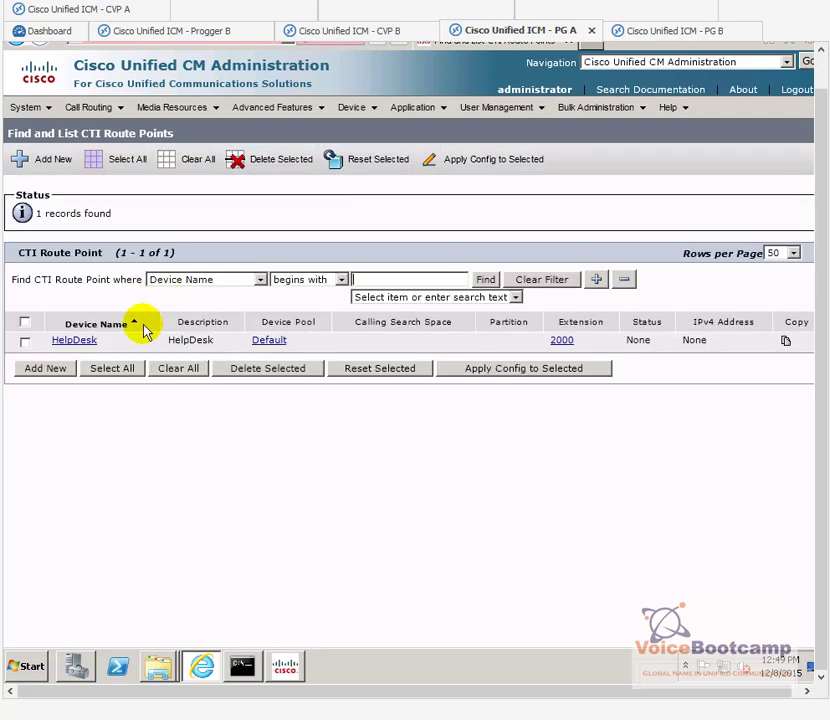
pyautogui.moveTo(97, 341); pyautogui.dragTo(56, 336)
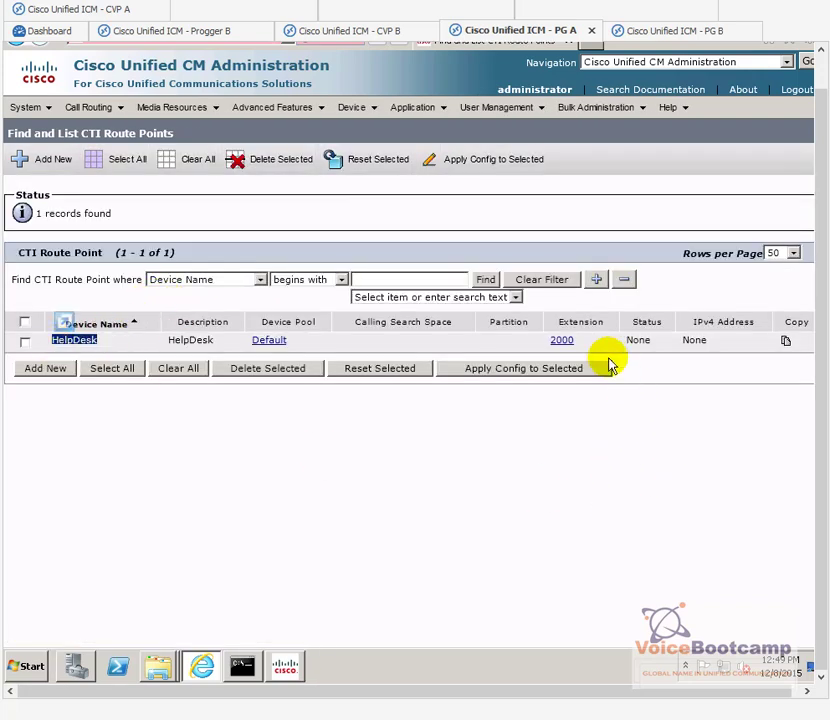
pyautogui.doubleClick(639, 341)
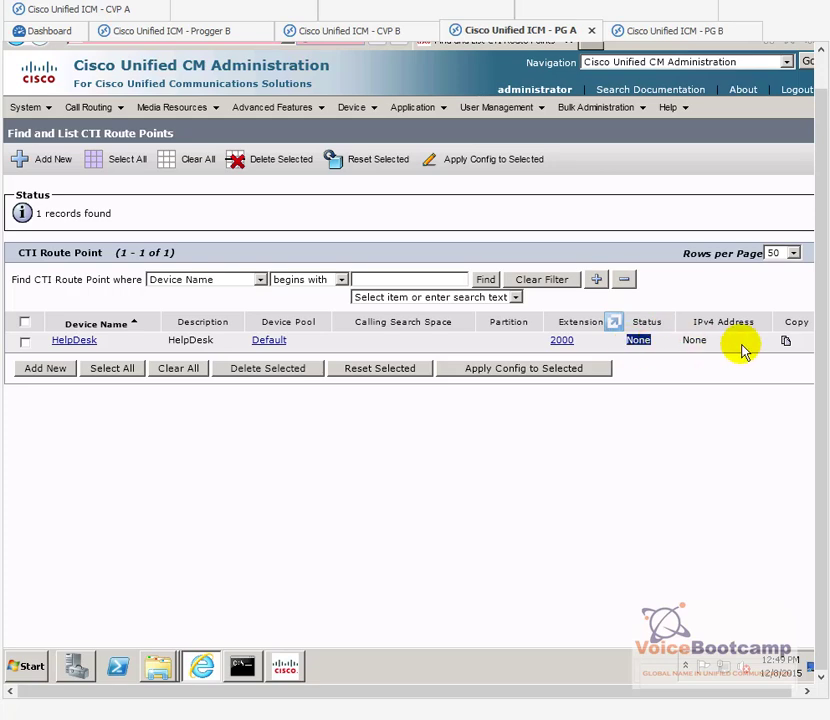
pyautogui.moveTo(710, 342); pyautogui.dragTo(683, 347)
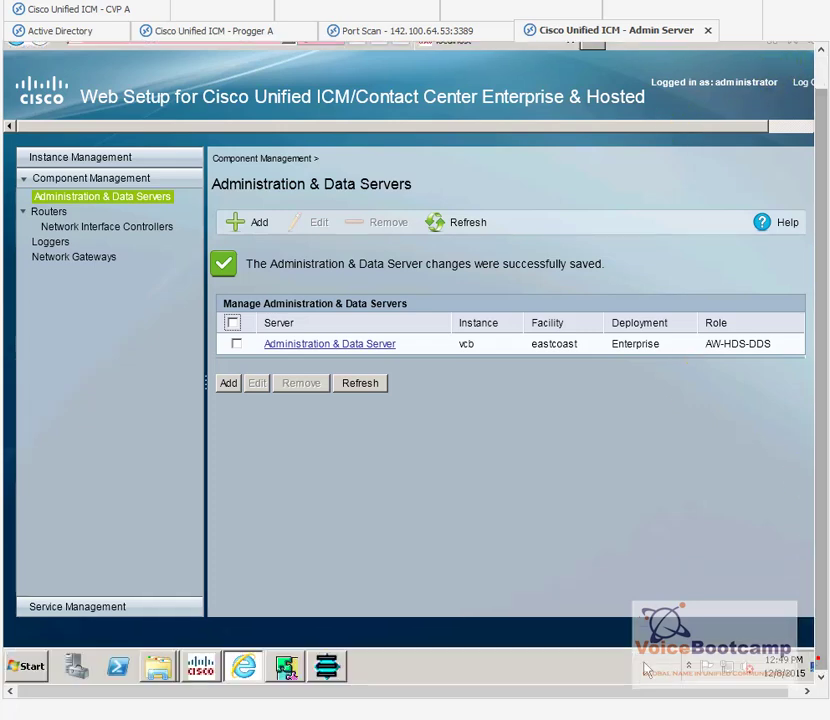
# Step: Save dialed number USCM1RTCL.2000 with its VoiceCT mapping and view its Attributes
pyautogui.click(330, 668)
pyautogui.click(634, 606)
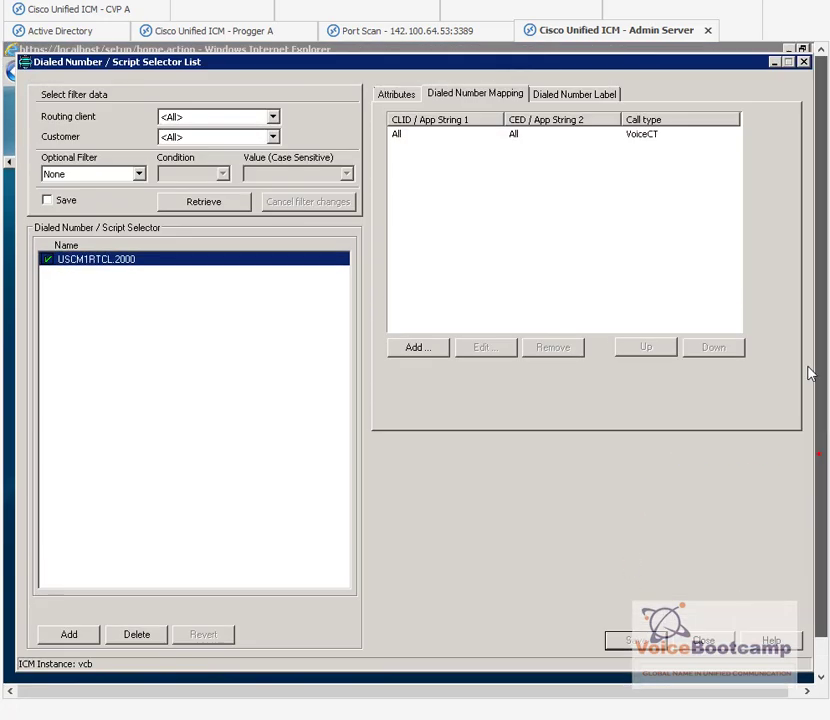
pyautogui.click(414, 96)
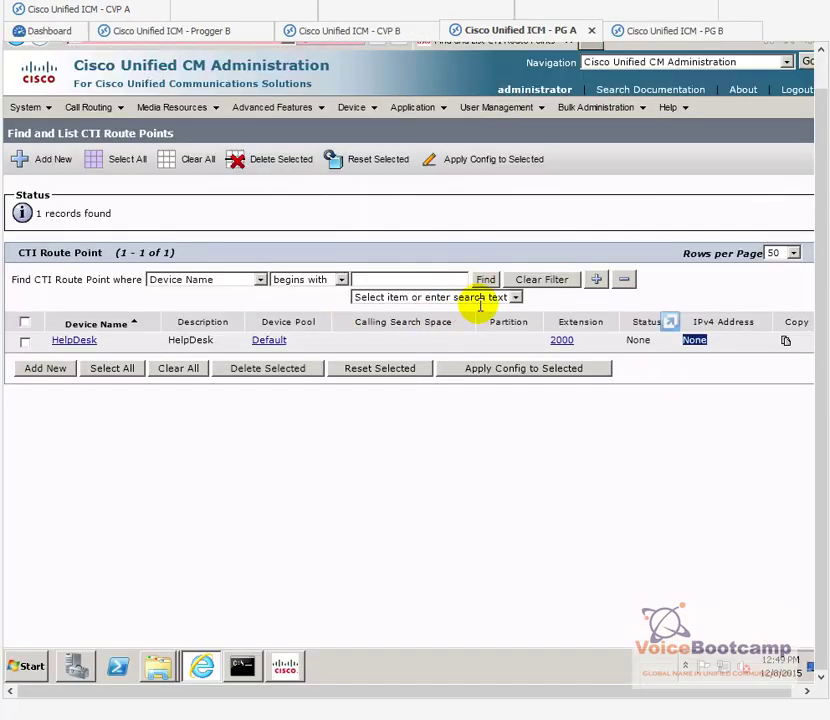
# Step: Refresh route points and confirm HelpDesk is registered with 142.100.64.21 from 142.100.64.55
pyautogui.click(485, 281)
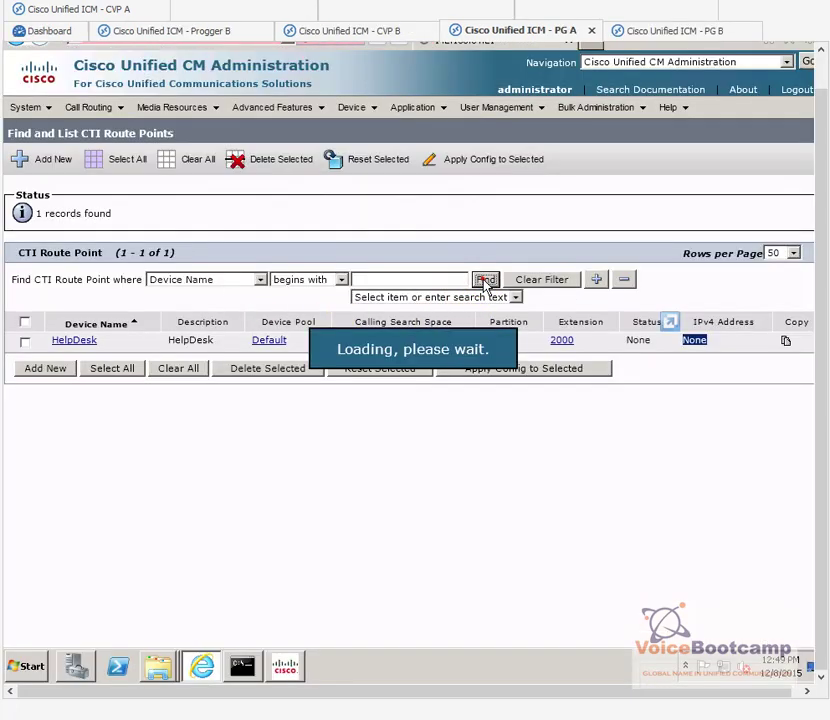
pyautogui.moveTo(772, 342); pyautogui.dragTo(525, 343)
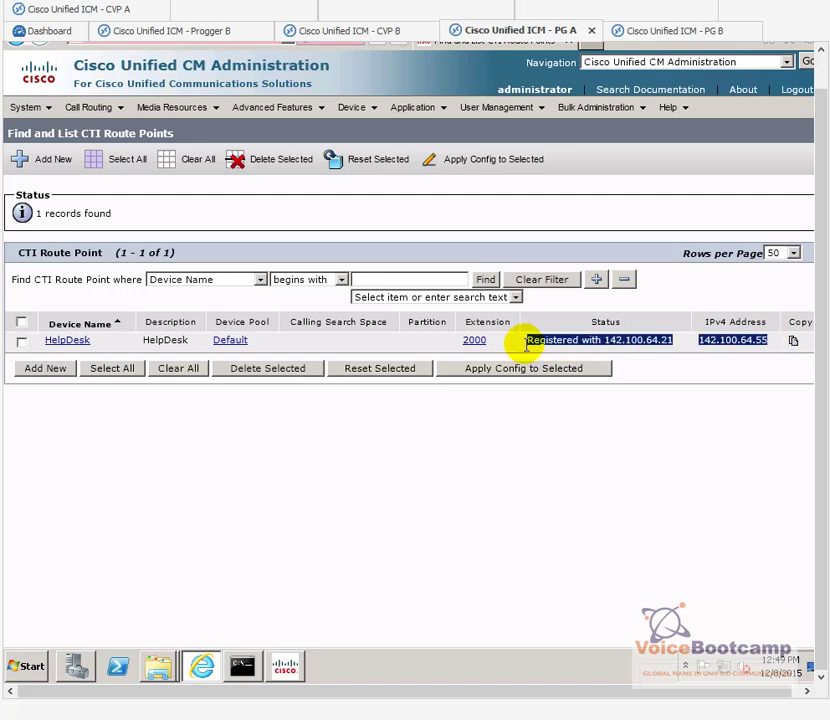
pyautogui.click(645, 473)
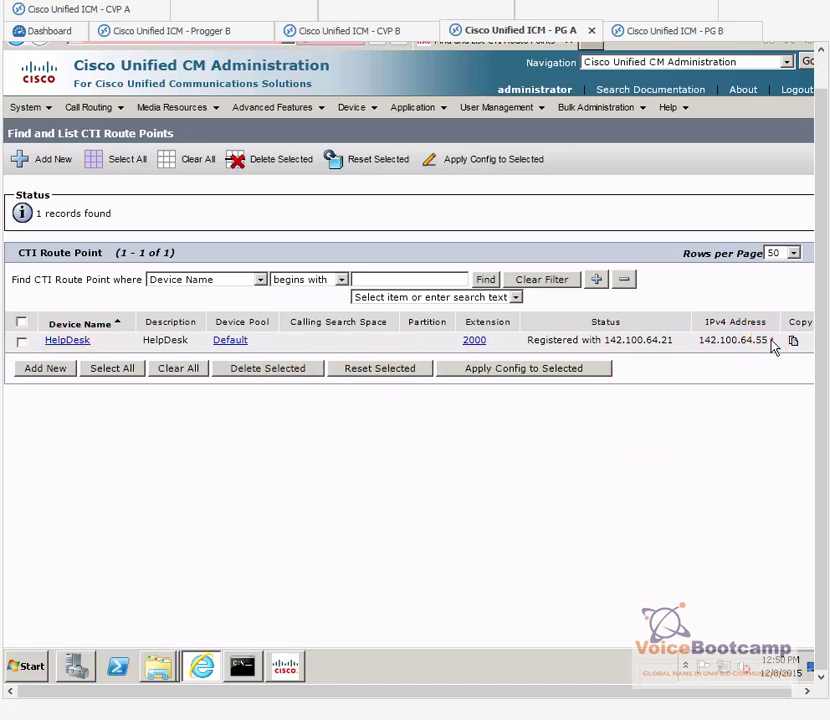
pyautogui.moveTo(735, 350); pyautogui.dragTo(704, 352)
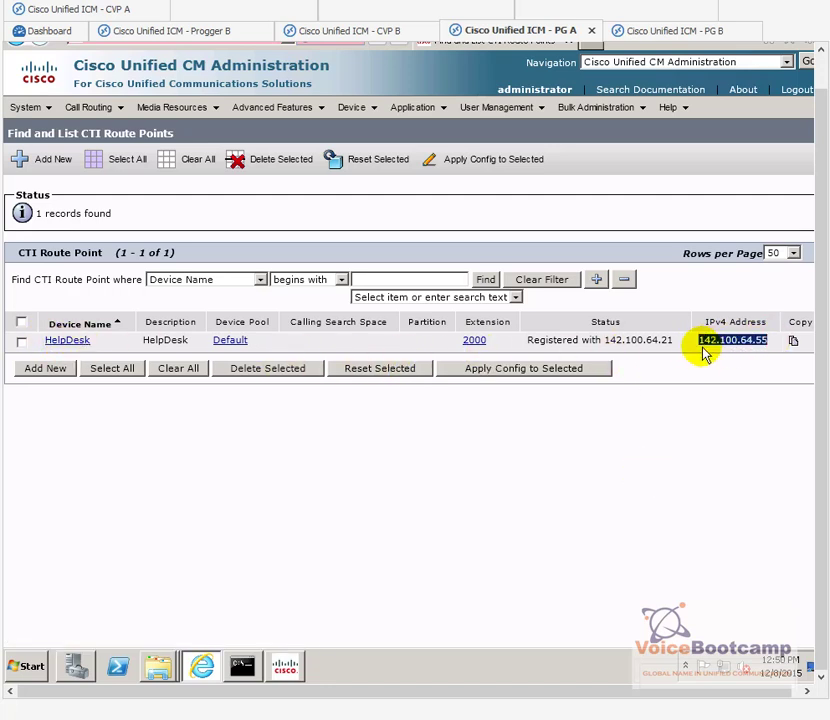
pyautogui.click(758, 350)
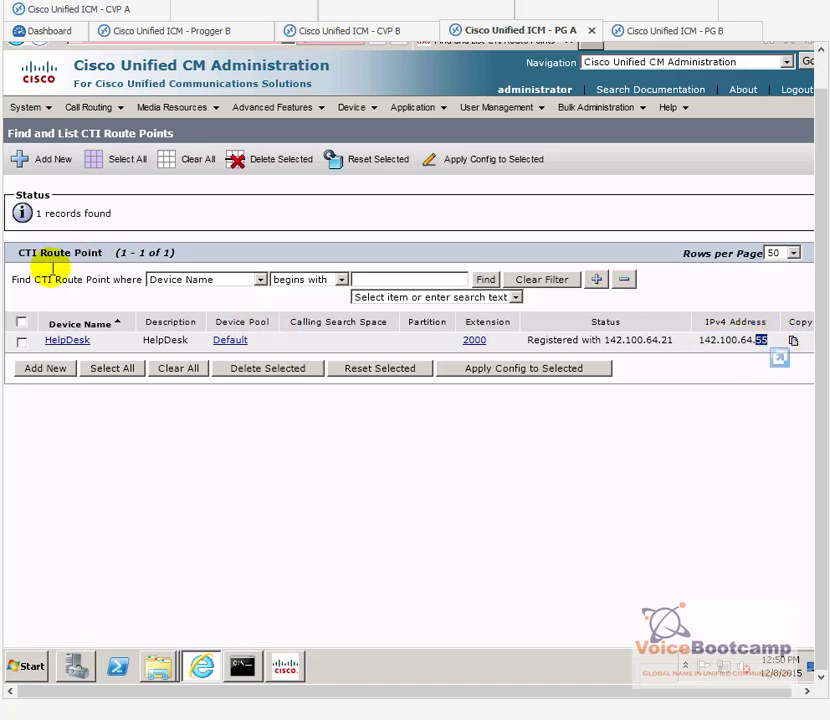
# Step: Stop the Cisco ICM vcb PG1A service in Service Control
pyautogui.click(285, 665)
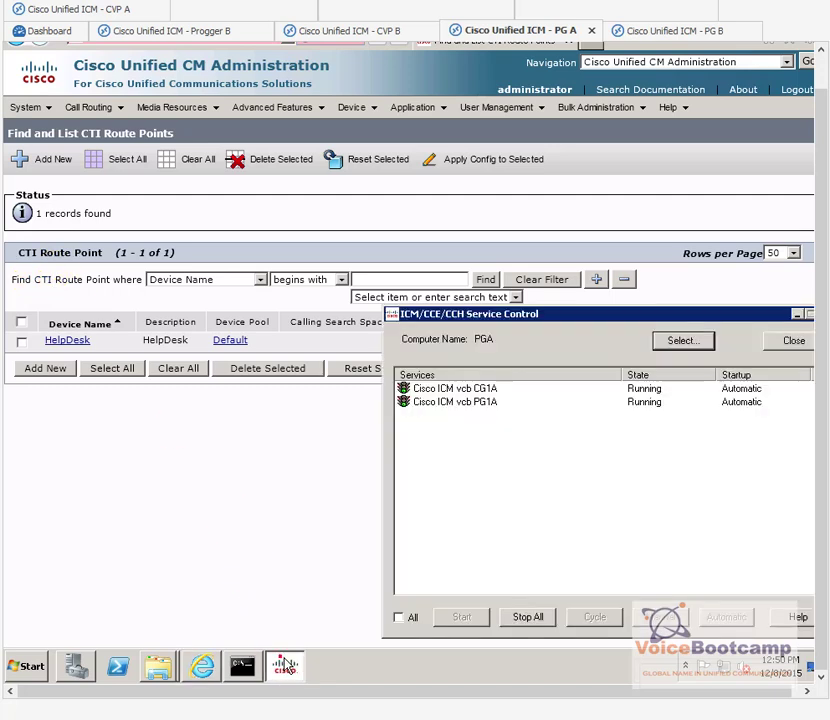
pyautogui.moveTo(630, 315); pyautogui.dragTo(366, 309)
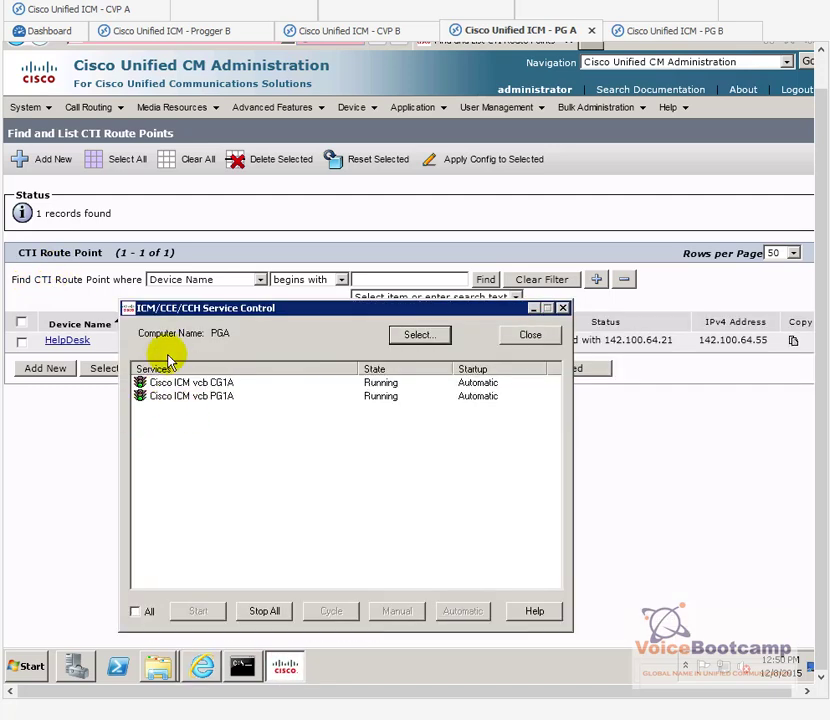
pyautogui.click(217, 400)
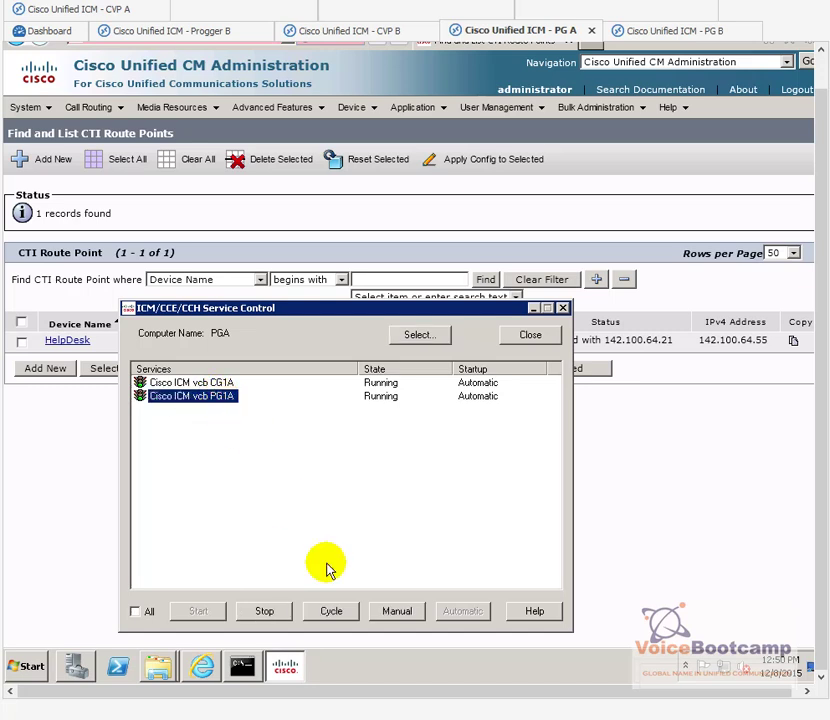
pyautogui.click(279, 617)
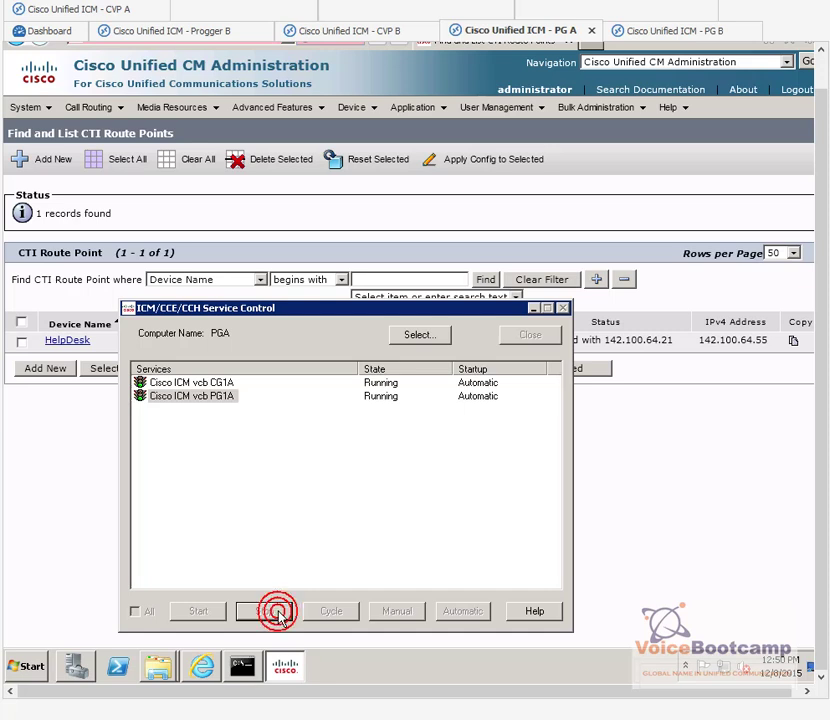
pyautogui.click(772, 345)
pyautogui.moveTo(762, 339); pyautogui.dragTo(697, 342)
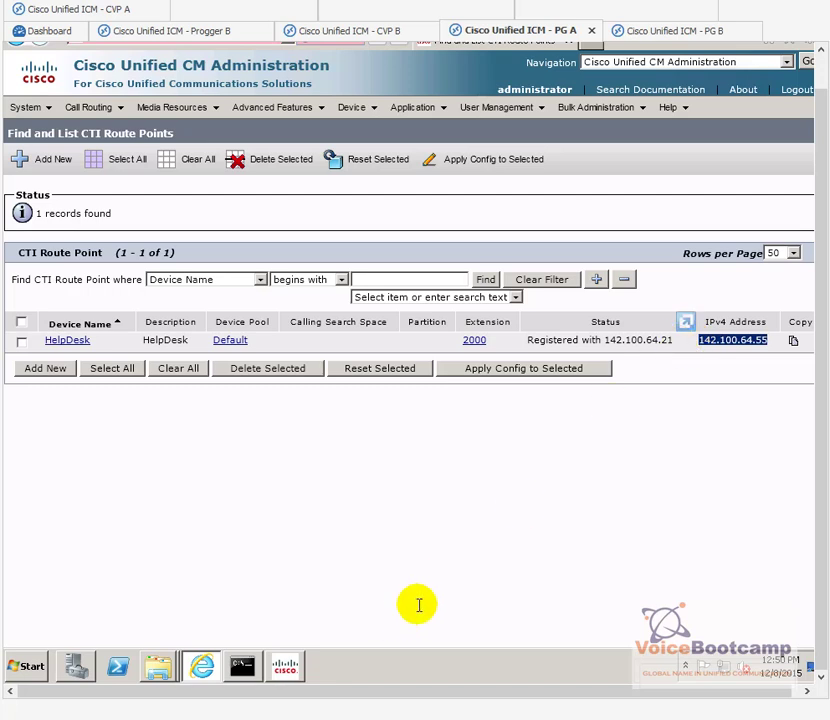
# Step: Confirm HelpDesk failed over to 142.100.64.65, then start PG1A again
pyautogui.click(287, 668)
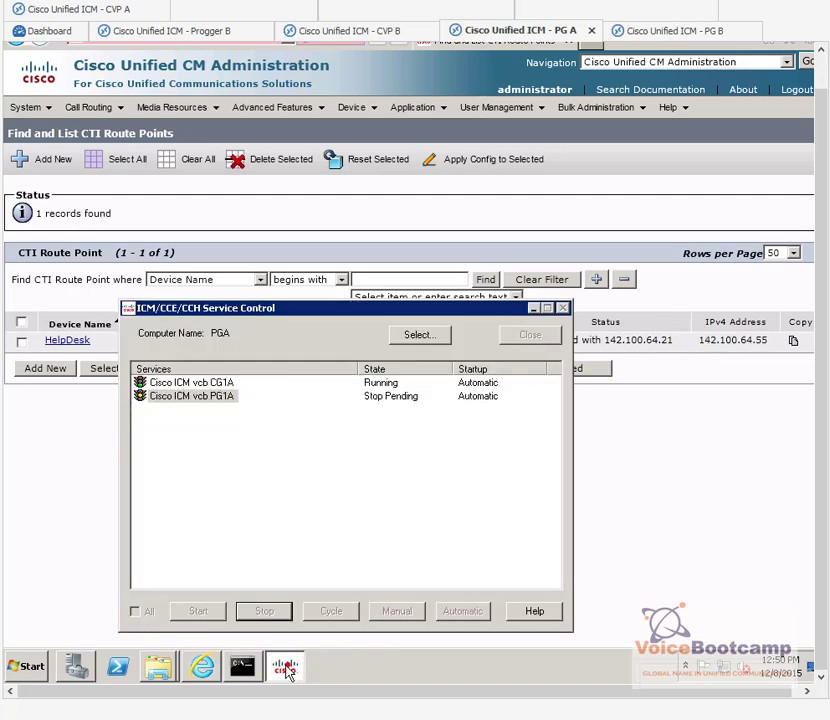
pyautogui.click(621, 509)
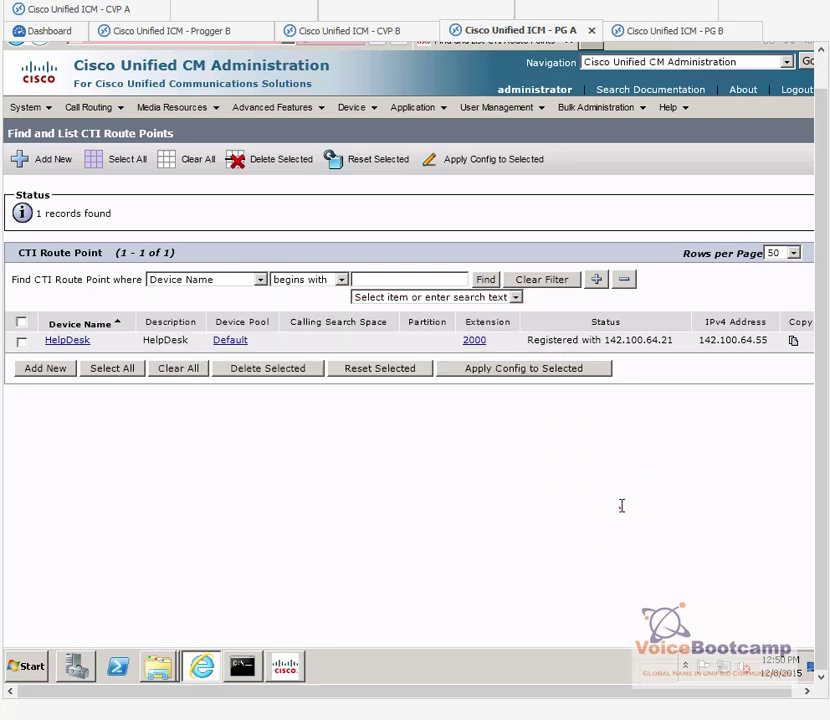
pyautogui.click(488, 281)
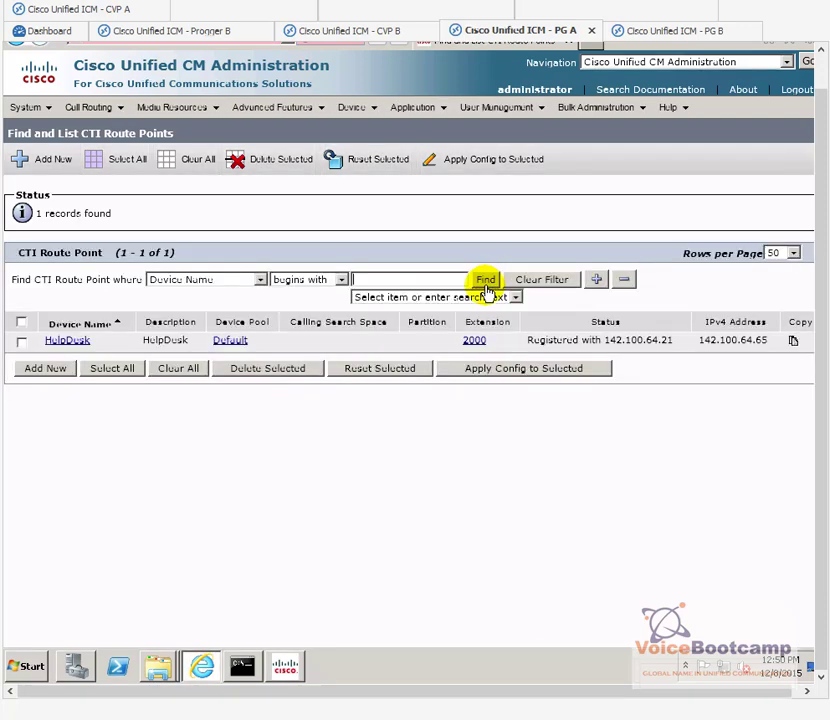
pyautogui.moveTo(771, 348); pyautogui.dragTo(706, 347)
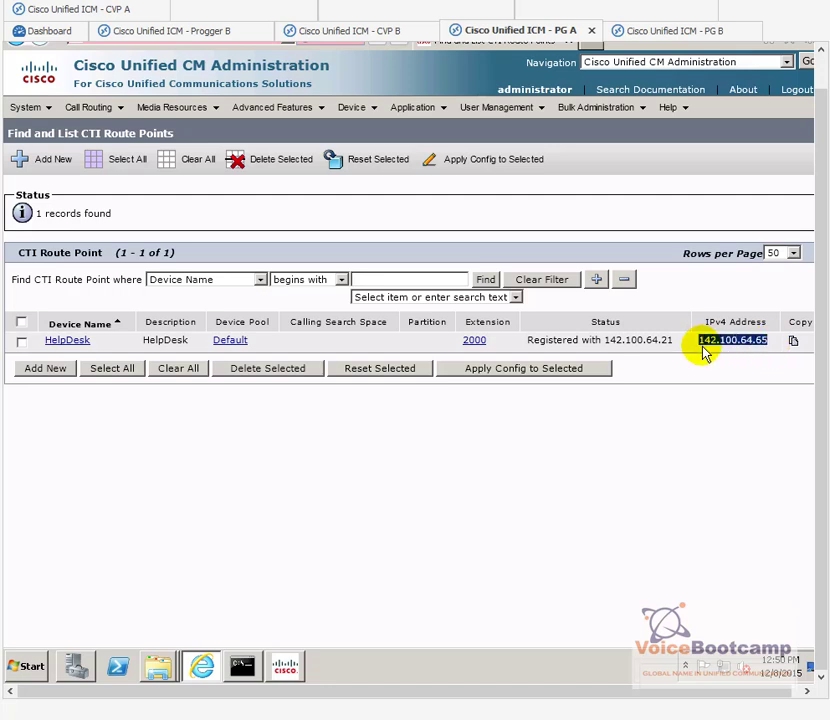
pyautogui.click(285, 666)
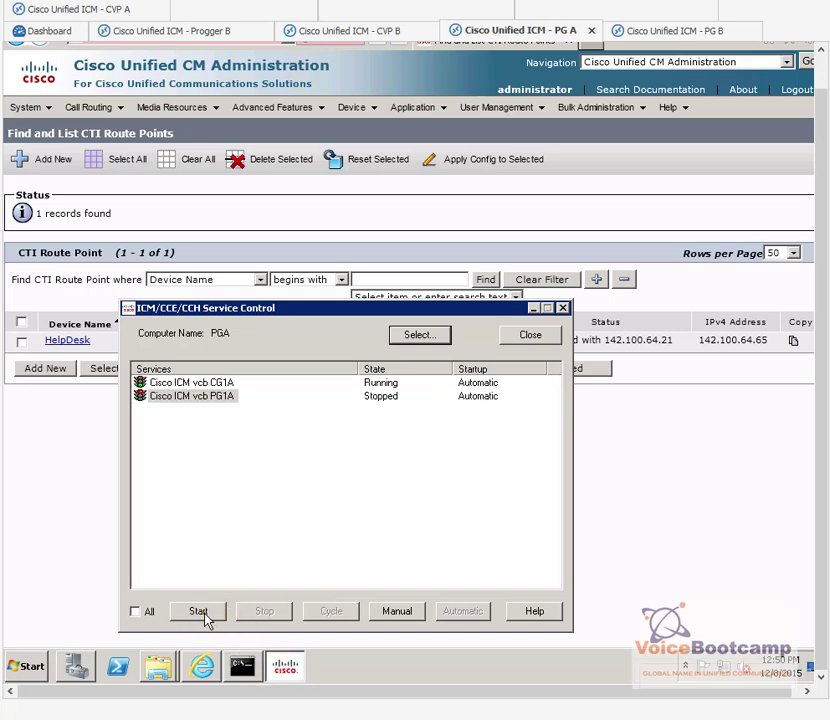
pyautogui.click(205, 612)
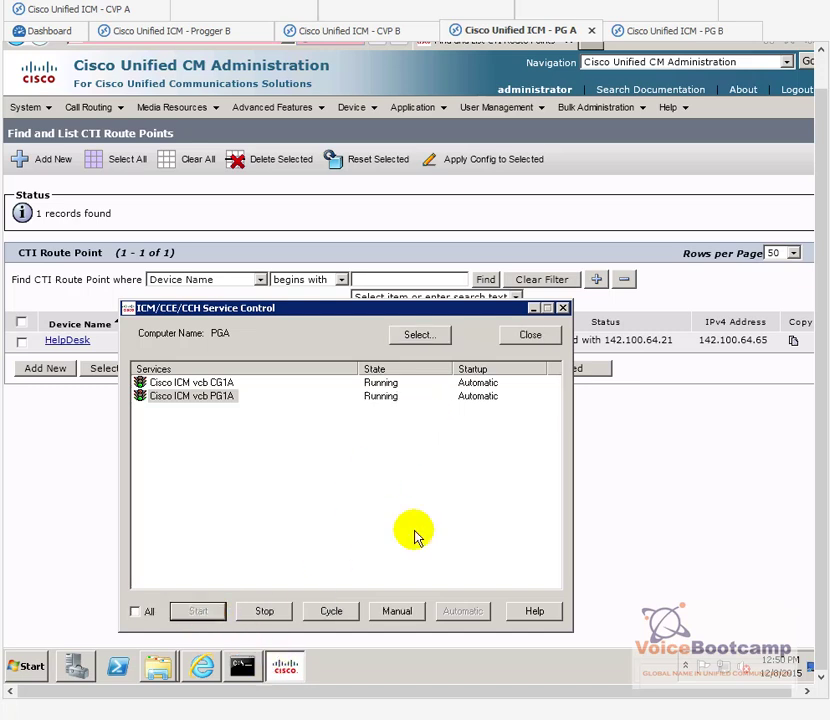